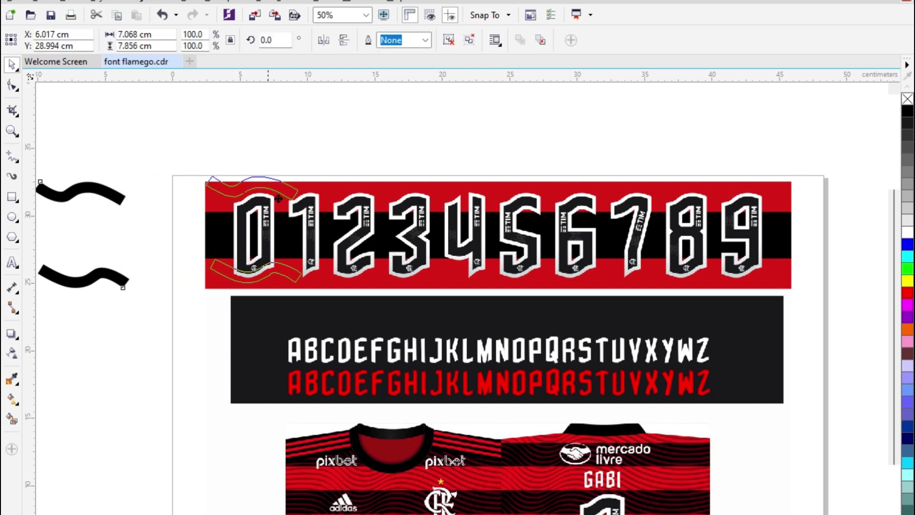
Step: Ungroup the pair of wavy bands placed over the 0 and move the upper band onto the digit's top curve
{"action": "scroll", "coordinate": [233, 203], "scroll_direction": "up", "scroll_amount": 3}
{"action": "scroll", "coordinate": [306, 176], "scroll_direction": "up", "scroll_amount": 1}
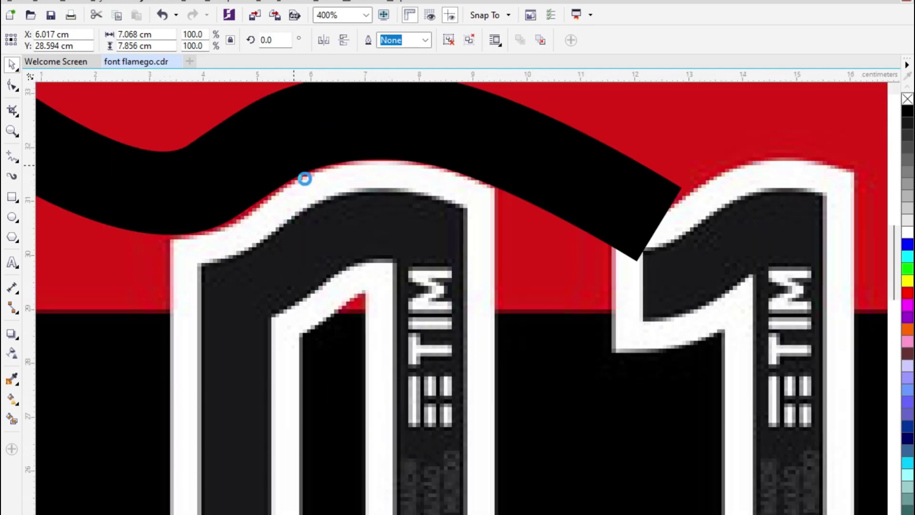
{"action": "scroll", "coordinate": [305, 176], "scroll_direction": "down", "scroll_amount": 1}
{"action": "left_click", "coordinate": [448, 40]}
{"action": "left_click", "coordinate": [522, 128]}
{"action": "scroll", "coordinate": [385, 175], "scroll_direction": "up", "scroll_amount": 1}
{"action": "left_click_drag", "start_coordinate": [384, 179], "coordinate": [420, 190]}
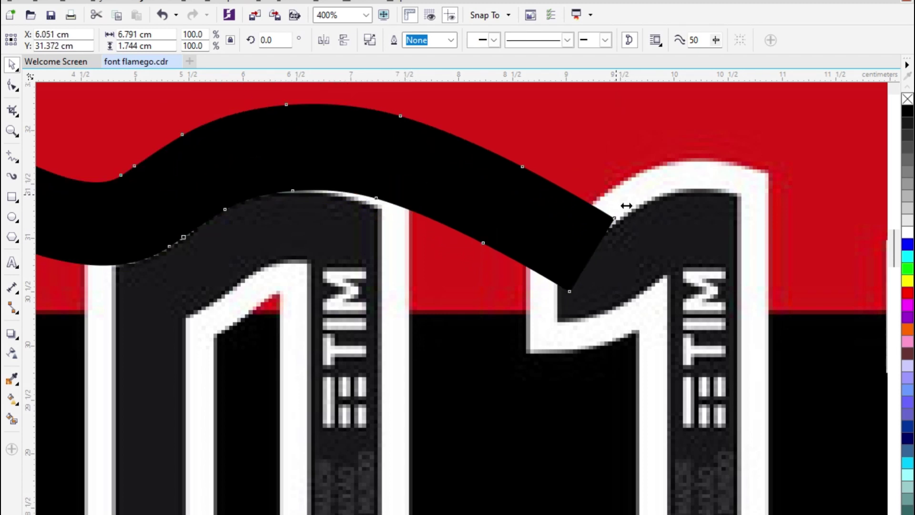
Step: Narrow the upper wavy band from both ends to about 6.13 cm wide
{"action": "left_click_drag", "start_coordinate": [626, 206], "coordinate": [594, 206]}
{"action": "scroll", "coordinate": [507, 225], "scroll_direction": "down", "scroll_amount": 1}
{"action": "scroll", "coordinate": [181, 166], "scroll_direction": "up", "scroll_amount": 1}
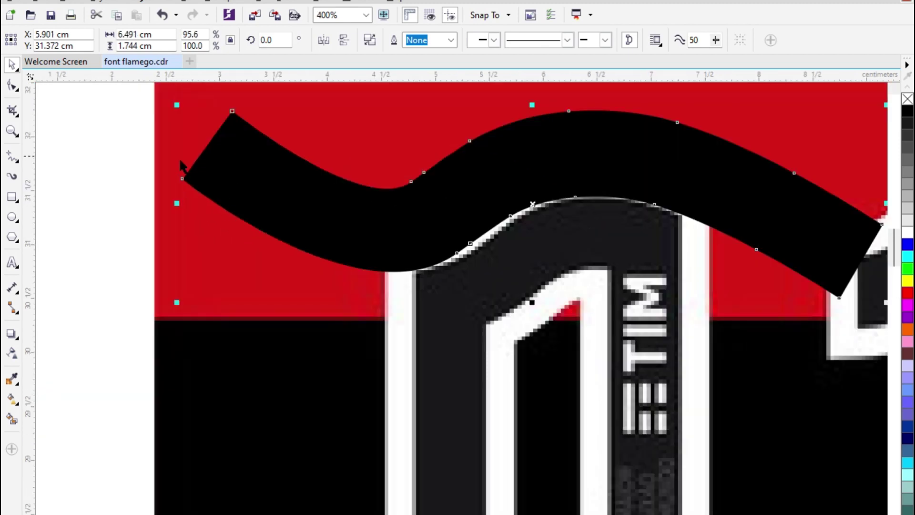
{"action": "left_click_drag", "start_coordinate": [189, 217], "coordinate": [215, 222]}
Step: Align the lower edge of the upper wavy band with the top curve of the 0's dark fill
{"action": "scroll", "coordinate": [159, 210], "scroll_direction": "down", "scroll_amount": 1}
{"action": "scroll", "coordinate": [524, 204], "scroll_direction": "up", "scroll_amount": 1}
{"action": "left_click_drag", "start_coordinate": [566, 221], "coordinate": [554, 220]}
{"action": "scroll", "coordinate": [554, 221], "scroll_direction": "down", "scroll_amount": 1}
{"action": "scroll", "coordinate": [456, 216], "scroll_direction": "up", "scroll_amount": 1}
{"action": "scroll", "coordinate": [324, 187], "scroll_direction": "up", "scroll_amount": 1}
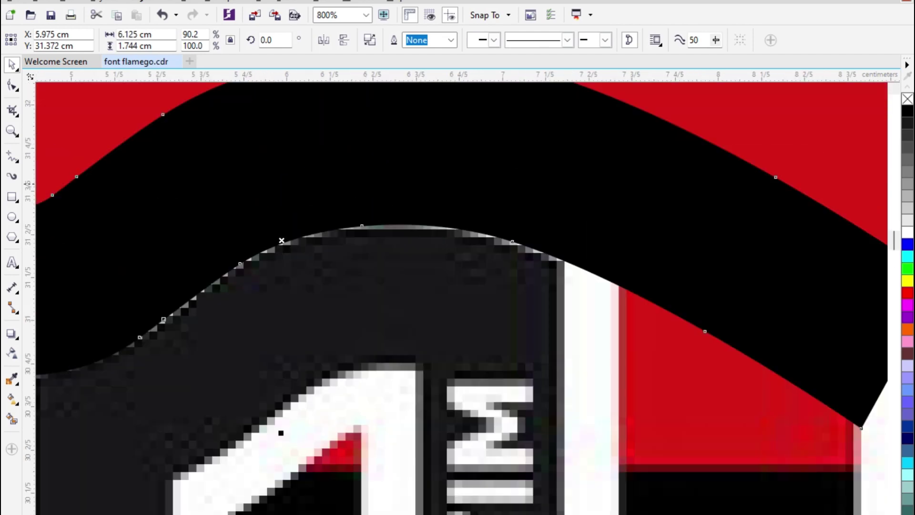
{"action": "left_click_drag", "start_coordinate": [324, 187], "coordinate": [323, 192]}
Step: Fit the lower wavy band to the bottom curve of the 0's dark fill, narrowing it to about 6.24 cm wide
{"action": "scroll", "coordinate": [345, 181], "scroll_direction": "down", "scroll_amount": 3}
{"action": "scroll", "coordinate": [323, 341], "scroll_direction": "up", "scroll_amount": 3}
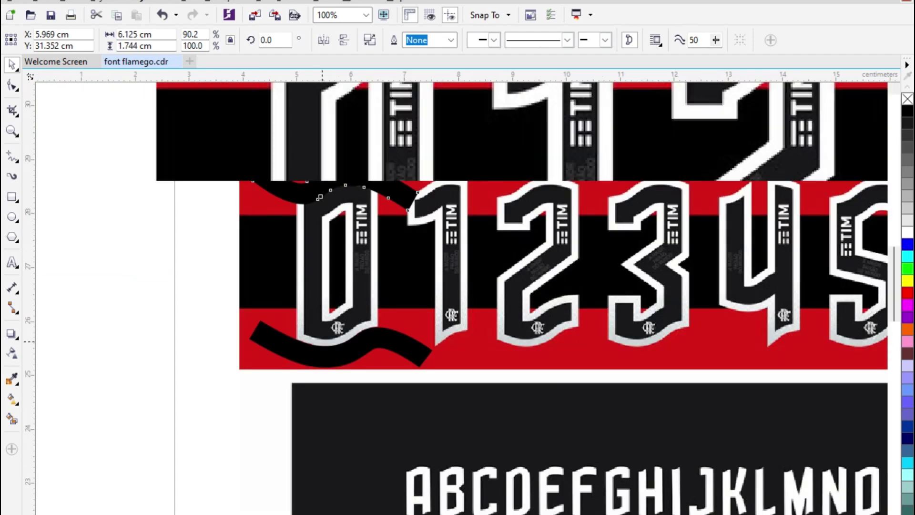
{"action": "left_click_drag", "start_coordinate": [357, 404], "coordinate": [356, 341]}
{"action": "scroll", "coordinate": [433, 317], "scroll_direction": "down", "scroll_amount": 1}
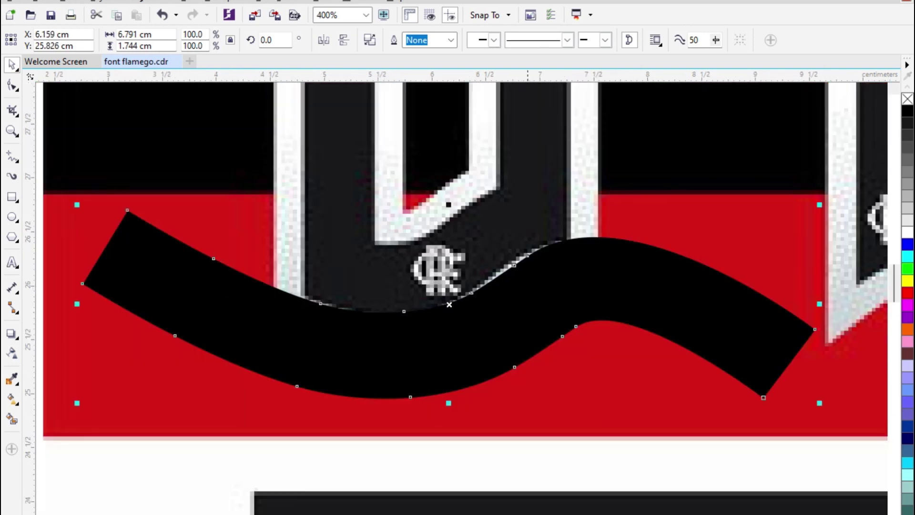
{"action": "left_click_drag", "start_coordinate": [831, 315], "coordinate": [805, 316]}
{"action": "scroll", "coordinate": [555, 274], "scroll_direction": "up", "scroll_amount": 1}
{"action": "left_click_drag", "start_coordinate": [538, 276], "coordinate": [530, 275]}
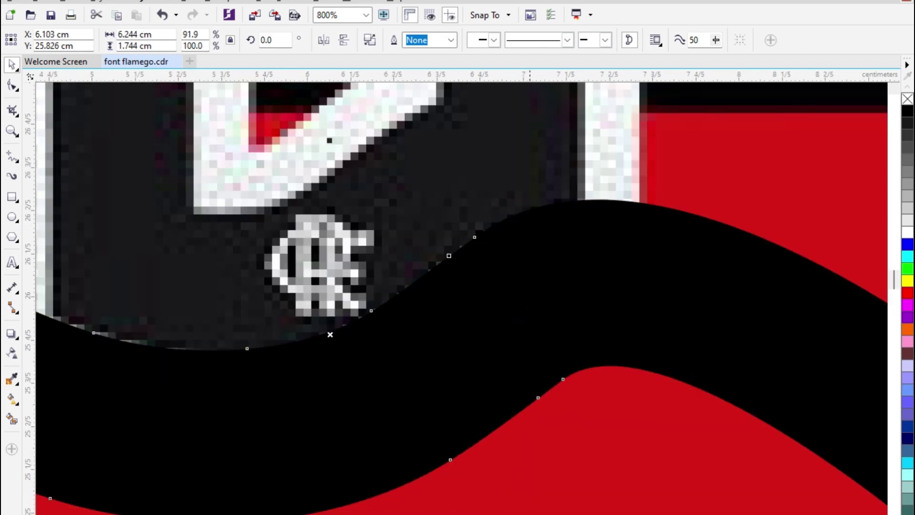
Step: Draw a rectangle about 2.47 by 2.93 cm spanning the full width of the 0's dark fill
{"action": "scroll", "coordinate": [514, 301], "scroll_direction": "down", "scroll_amount": 3}
{"action": "scroll", "coordinate": [516, 176], "scroll_direction": "up", "scroll_amount": 1}
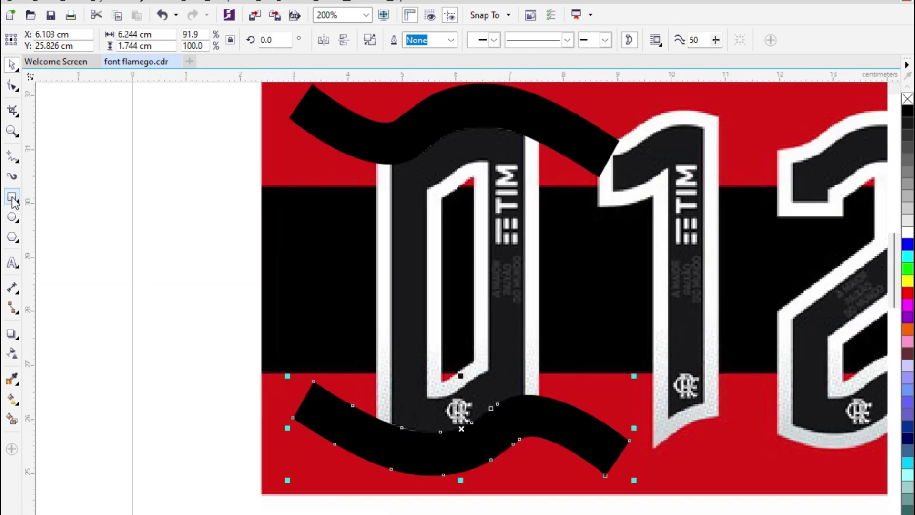
{"action": "scroll", "coordinate": [470, 113], "scroll_direction": "up", "scroll_amount": 1}
{"action": "left_click_drag", "start_coordinate": [510, 123], "coordinate": [526, 229]}
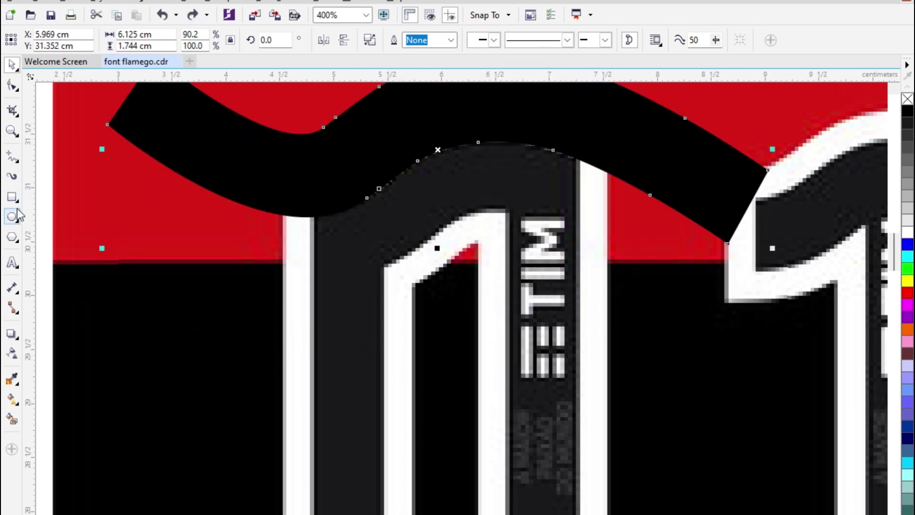
{"action": "left_click", "coordinate": [12, 196]}
{"action": "left_click_drag", "start_coordinate": [315, 157], "coordinate": [582, 473]}
{"action": "key", "text": "space"}
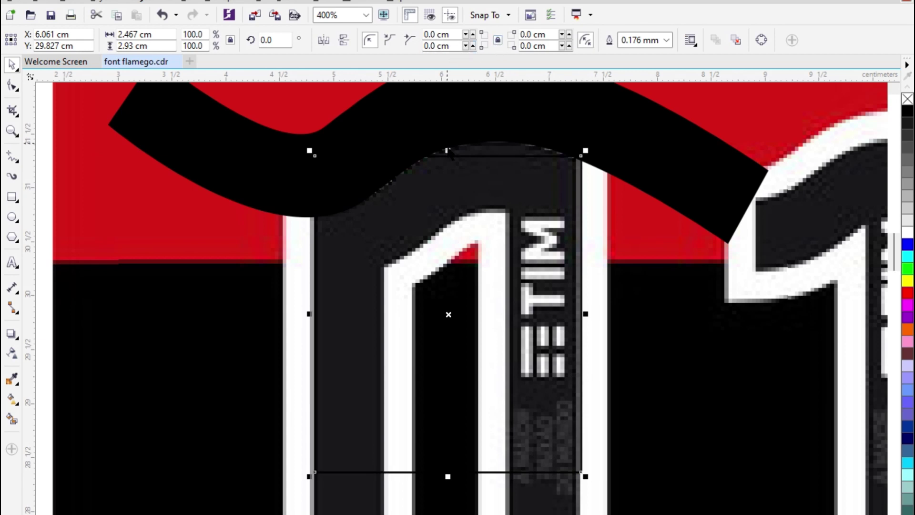
Step: Give the rectangle a magenta outline and stretch it up and down to about 5.96 cm tall, reaching into both wavy bands
{"action": "left_click_drag", "start_coordinate": [449, 154], "coordinate": [450, 119]}
{"action": "scroll", "coordinate": [471, 166], "scroll_direction": "down", "scroll_amount": 1}
{"action": "scroll", "coordinate": [492, 341], "scroll_direction": "up", "scroll_amount": 1}
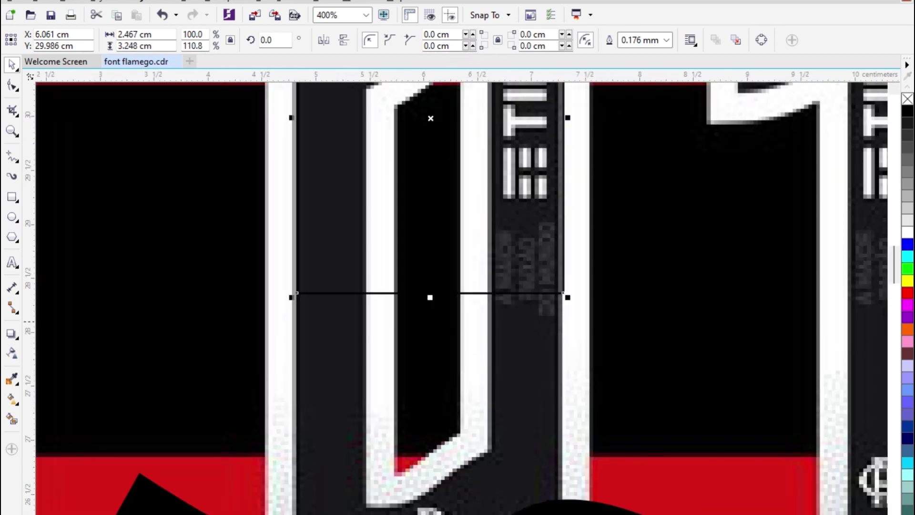
{"action": "right_click", "coordinate": [908, 305]}
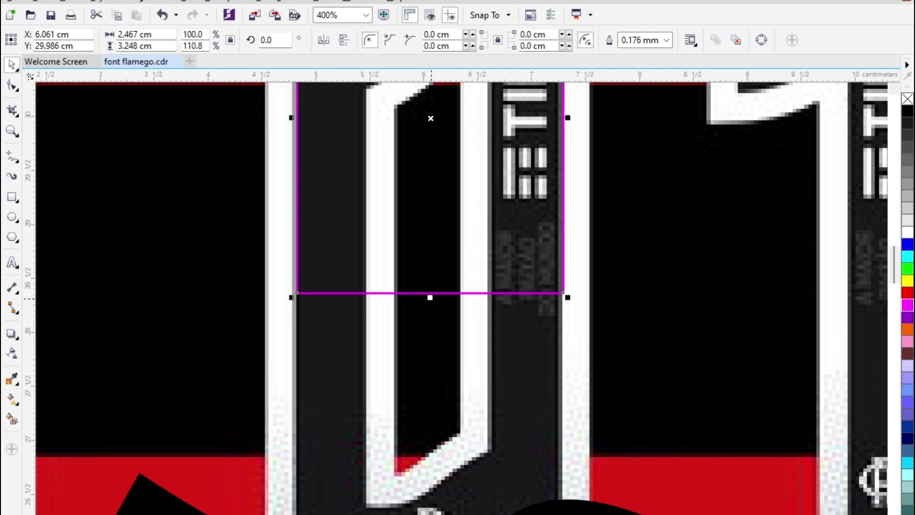
{"action": "left_click_drag", "start_coordinate": [430, 297], "coordinate": [432, 512]}
Step: Make a smaller centred copy of the rectangle inside the 0 and narrow it to about 1.16 cm wide
{"action": "scroll", "coordinate": [435, 472], "scroll_direction": "down", "scroll_amount": 2}
{"action": "scroll", "coordinate": [501, 232], "scroll_direction": "up", "scroll_amount": 2}
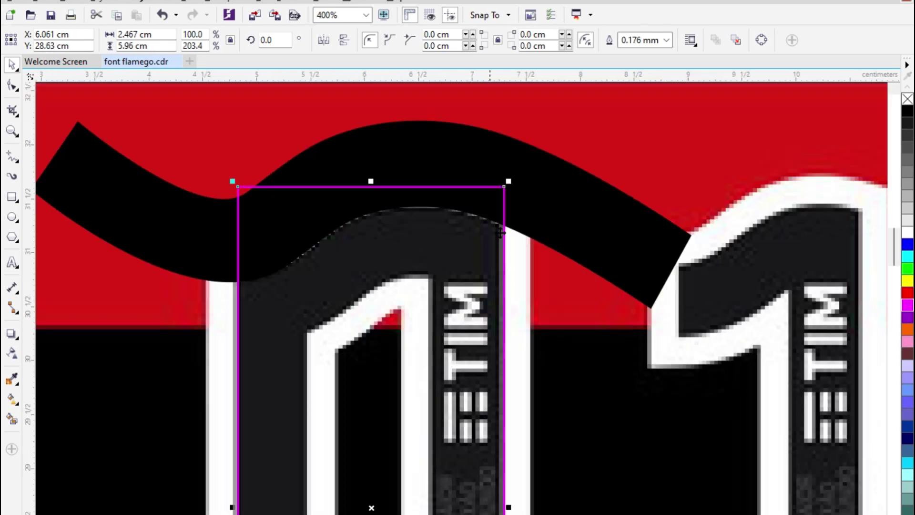
{"action": "left_click_drag", "start_coordinate": [510, 181], "coordinate": [447, 283]}
{"action": "right_click", "coordinate": [447, 283]}
{"action": "scroll", "coordinate": [444, 353], "scroll_direction": "down", "scroll_amount": 2}
{"action": "scroll", "coordinate": [452, 403], "scroll_direction": "up", "scroll_amount": 6}
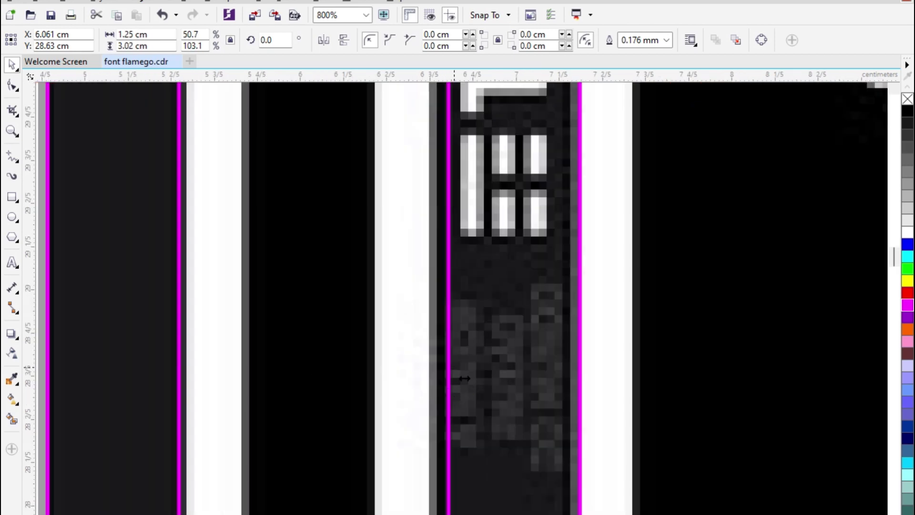
{"action": "left_click_drag", "start_coordinate": [465, 378], "coordinate": [446, 378]}
Step: Fit the inner rectangle to the white border of the 0's opening, about 1.13 cm wide and 4.4 cm tall
{"action": "scroll", "coordinate": [424, 362], "scroll_direction": "down", "scroll_amount": 4}
{"action": "scroll", "coordinate": [439, 287], "scroll_direction": "up", "scroll_amount": 2}
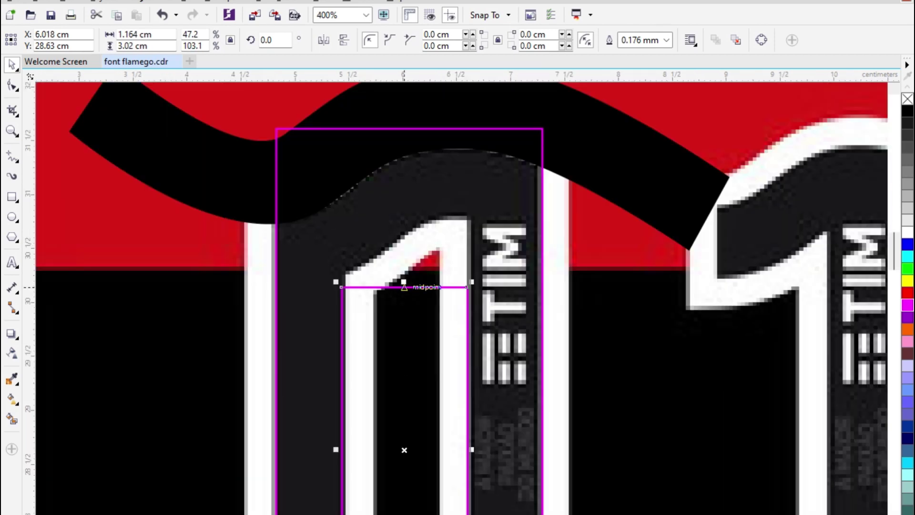
{"action": "left_click_drag", "start_coordinate": [404, 284], "coordinate": [435, 224]}
{"action": "scroll", "coordinate": [435, 223], "scroll_direction": "down", "scroll_amount": 2}
{"action": "scroll", "coordinate": [410, 462], "scroll_direction": "up", "scroll_amount": 4}
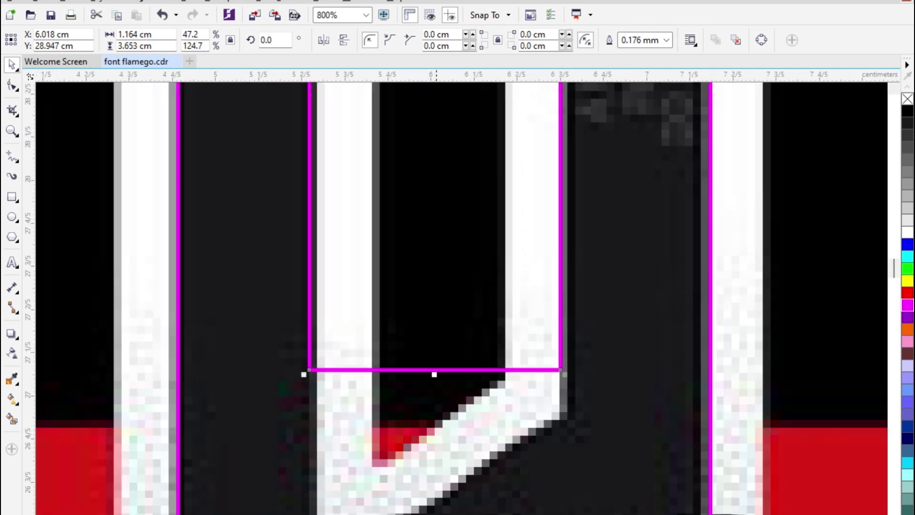
{"action": "left_click_drag", "start_coordinate": [435, 375], "coordinate": [429, 511]}
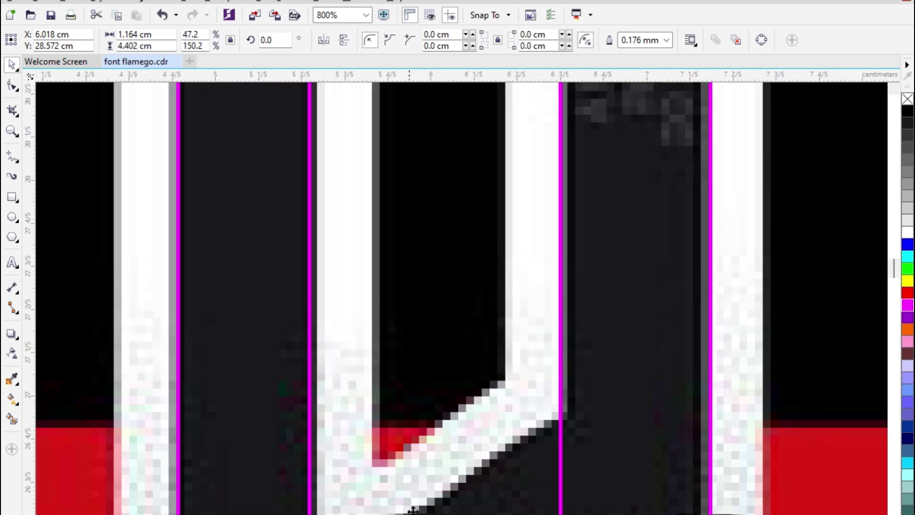
{"action": "scroll", "coordinate": [340, 307], "scroll_direction": "down", "scroll_amount": 2}
{"action": "scroll", "coordinate": [340, 307], "scroll_direction": "up", "scroll_amount": 3}
{"action": "left_click_drag", "start_coordinate": [321, 232], "coordinate": [339, 235]}
Step: Trace the curved upper edge of the 0's inner white border with the Pen tool, extending past both sides of the inner rectangle
{"action": "scroll", "coordinate": [367, 357], "scroll_direction": "down", "scroll_amount": 3}
{"action": "scroll", "coordinate": [380, 222], "scroll_direction": "up", "scroll_amount": 2}
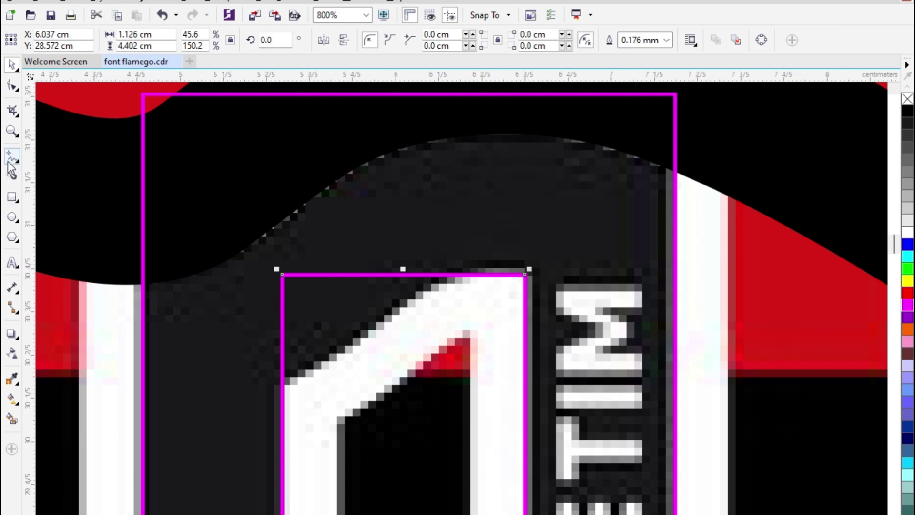
{"action": "left_click", "coordinate": [57, 197]}
{"action": "scroll", "coordinate": [269, 360], "scroll_direction": "up", "scroll_amount": 1}
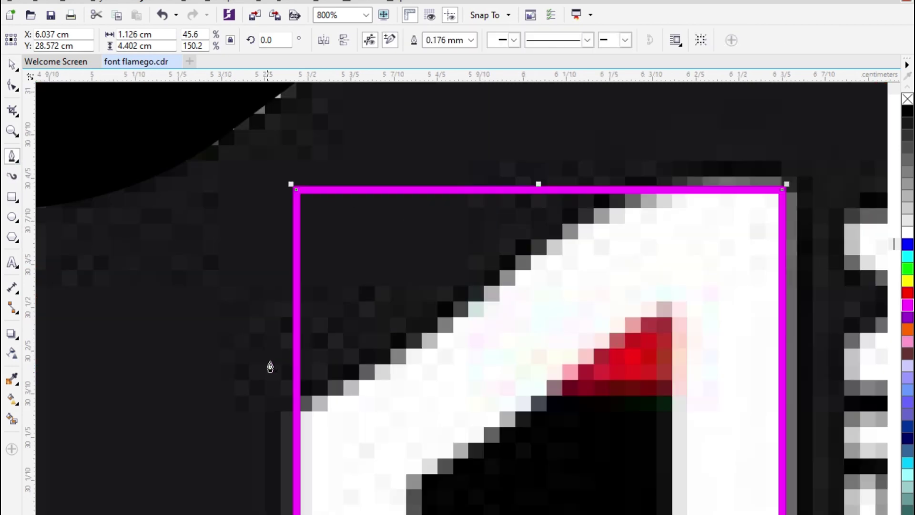
{"action": "left_click", "coordinate": [151, 445]}
{"action": "left_click_drag", "start_coordinate": [442, 332], "coordinate": [578, 236]}
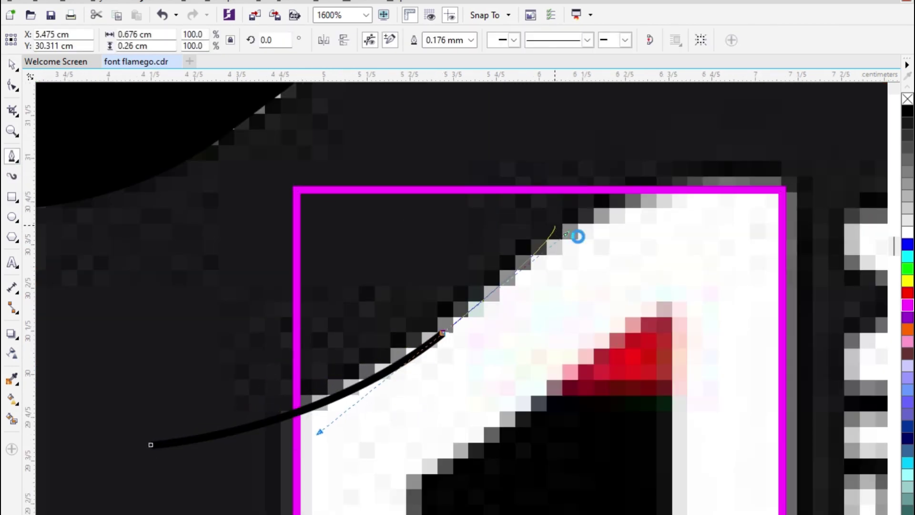
{"action": "scroll", "coordinate": [555, 226], "scroll_direction": "down", "scroll_amount": 1}
{"action": "scroll", "coordinate": [647, 200], "scroll_direction": "up", "scroll_amount": 1}
{"action": "left_click_drag", "start_coordinate": [690, 215], "coordinate": [874, 220]}
{"action": "left_click", "coordinate": [874, 219]}
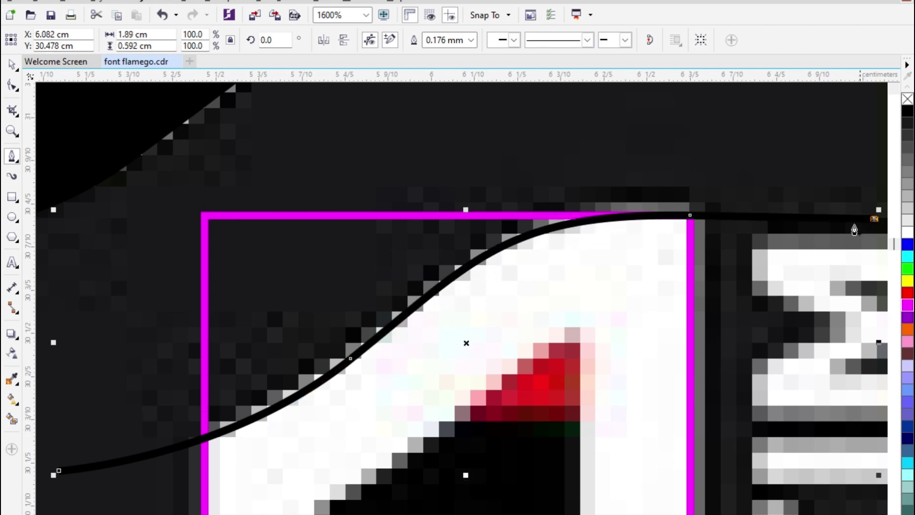
Step: Close the traced curve into a shape above the inner rectangle and convert its curved end segment to a straight line
{"action": "scroll", "coordinate": [751, 233], "scroll_direction": "down", "scroll_amount": 1}
{"action": "left_click_drag", "start_coordinate": [792, 150], "coordinate": [783, 153]}
{"action": "left_click", "coordinate": [359, 158]}
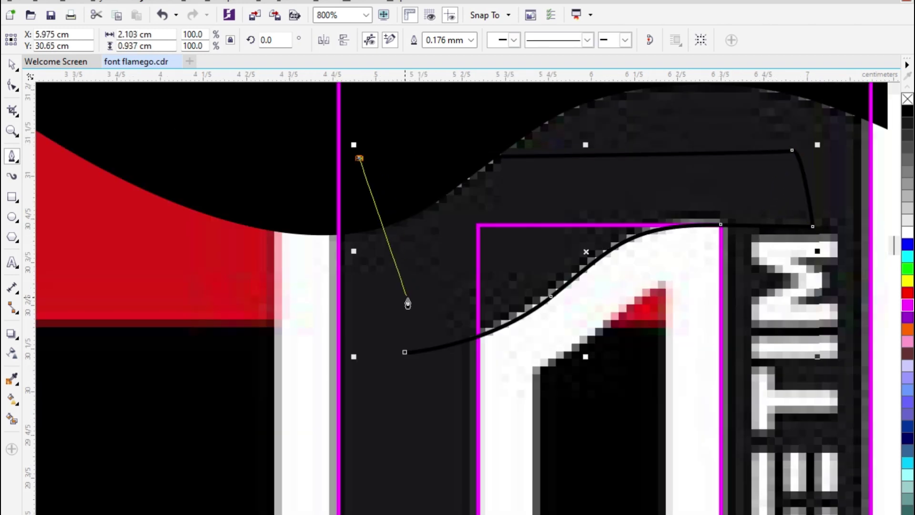
{"action": "left_click", "coordinate": [405, 351]}
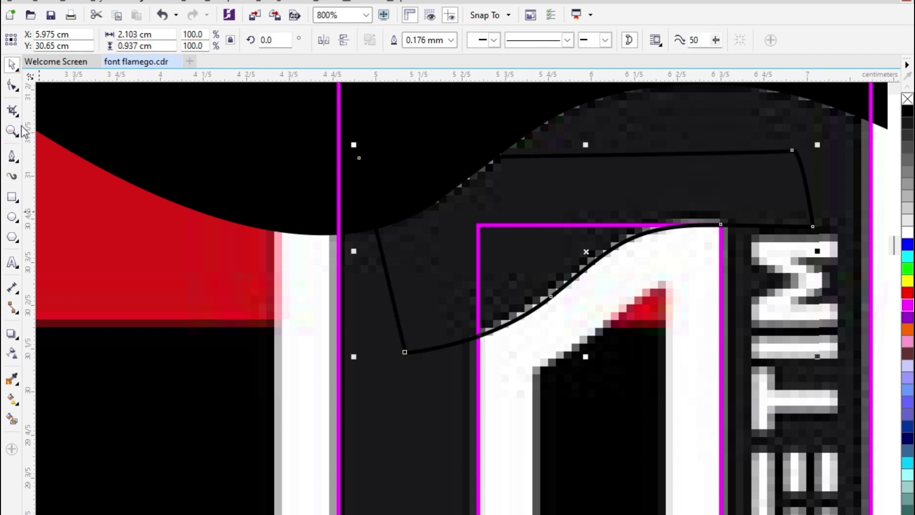
{"action": "left_click", "coordinate": [12, 86]}
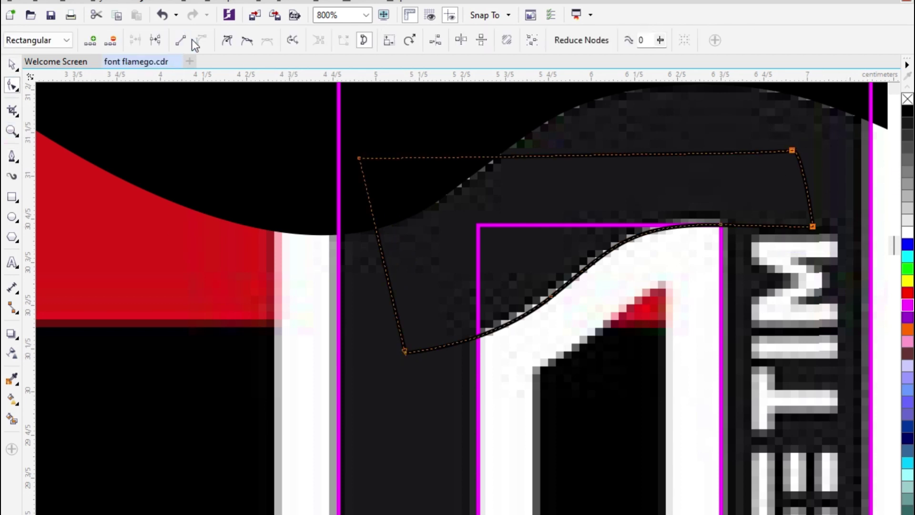
{"action": "left_click", "coordinate": [188, 39]}
{"action": "scroll", "coordinate": [389, 170], "scroll_direction": "down", "scroll_amount": 2}
{"action": "key", "text": "space"}
Step: Trim the top of the inner rectangle with the traced curved shape
{"action": "scroll", "coordinate": [463, 204], "scroll_direction": "up", "scroll_amount": 1}
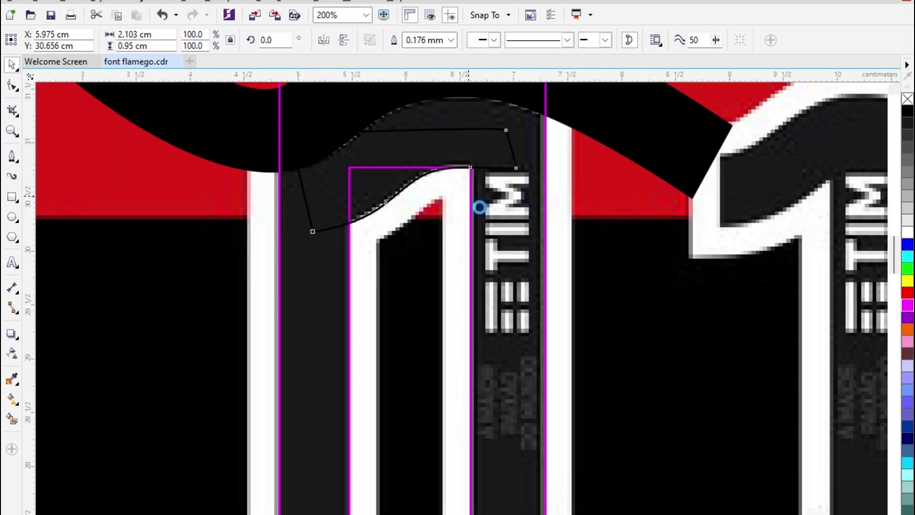
{"action": "left_click", "coordinate": [463, 210], "text": "shift"}
{"action": "left_click", "coordinate": [414, 41]}
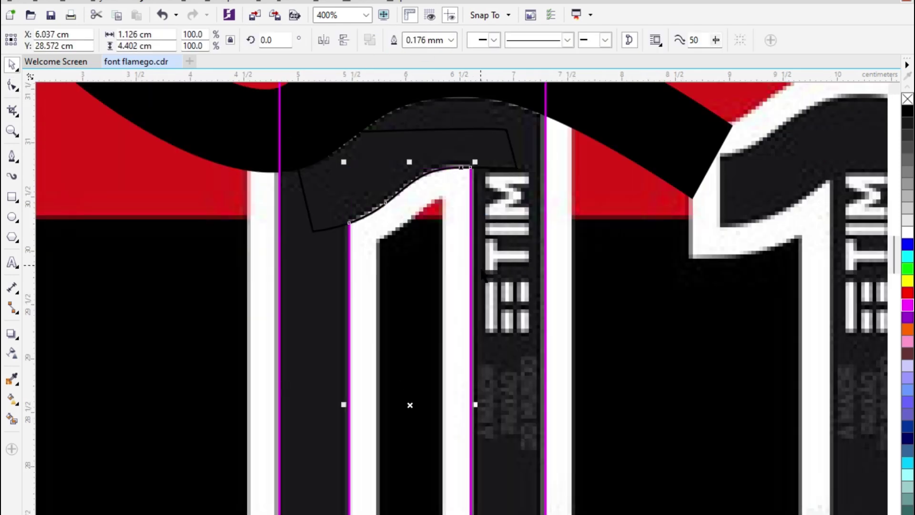
Step: Move the curved trimming shape straight down to the bottom of the 0 and mirror it horizontally and vertically
{"action": "left_click", "coordinate": [496, 205]}
{"action": "scroll", "coordinate": [496, 205], "scroll_direction": "down", "scroll_amount": 1}
{"action": "left_click_drag", "start_coordinate": [501, 167], "coordinate": [501, 425]}
{"action": "scroll", "coordinate": [499, 428], "scroll_direction": "up", "scroll_amount": 1}
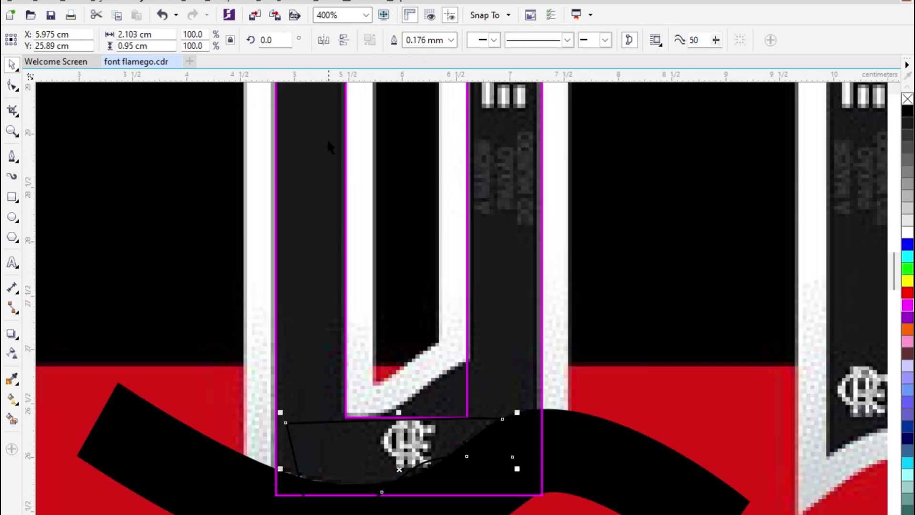
{"action": "left_click", "coordinate": [344, 40]}
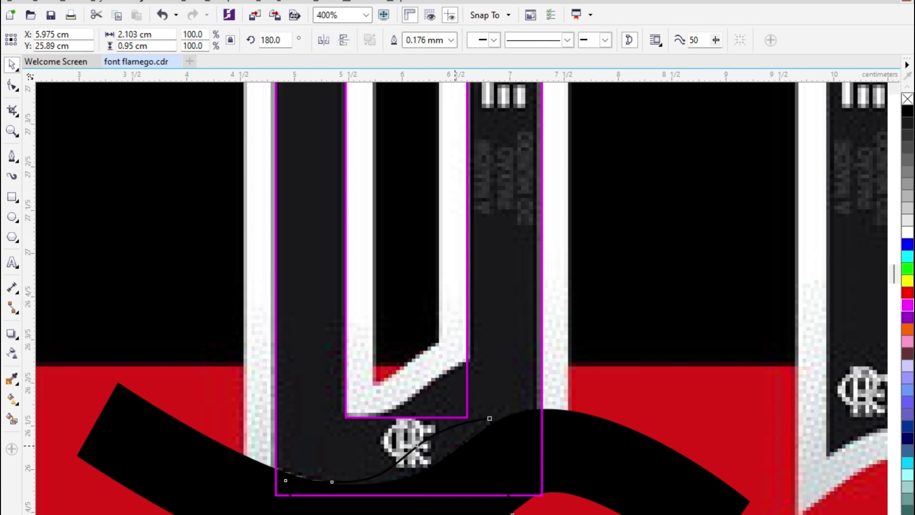
Step: Align the mirrored shape's curve with the lower edge of the 0's inner white border
{"action": "scroll", "coordinate": [458, 414], "scroll_direction": "up", "scroll_amount": 2}
{"action": "left_click_drag", "start_coordinate": [469, 323], "coordinate": [504, 253]}
{"action": "scroll", "coordinate": [537, 327], "scroll_direction": "down", "scroll_amount": 1}
{"action": "left_click_drag", "start_coordinate": [552, 361], "coordinate": [552, 338]}
Step: Trim the bottom of the inner rectangle with the mirrored curved shape
{"action": "scroll", "coordinate": [482, 315], "scroll_direction": "down", "scroll_amount": 1}
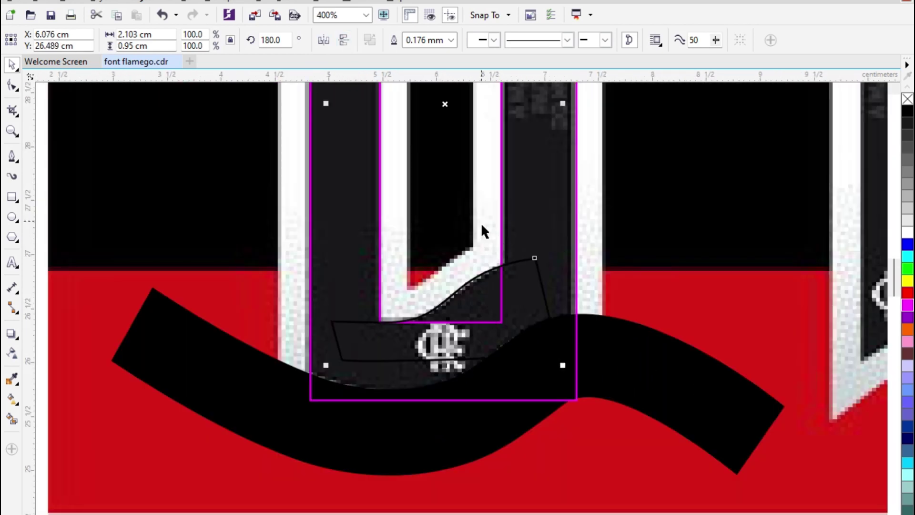
{"action": "left_click", "coordinate": [482, 224], "text": "shift"}
{"action": "left_click", "coordinate": [413, 41]}
{"action": "scroll", "coordinate": [404, 446], "scroll_direction": "down", "scroll_amount": 1}
{"action": "scroll", "coordinate": [455, 422], "scroll_direction": "up", "scroll_amount": 1}
{"action": "scroll", "coordinate": [455, 422], "scroll_direction": "down", "scroll_amount": 1}
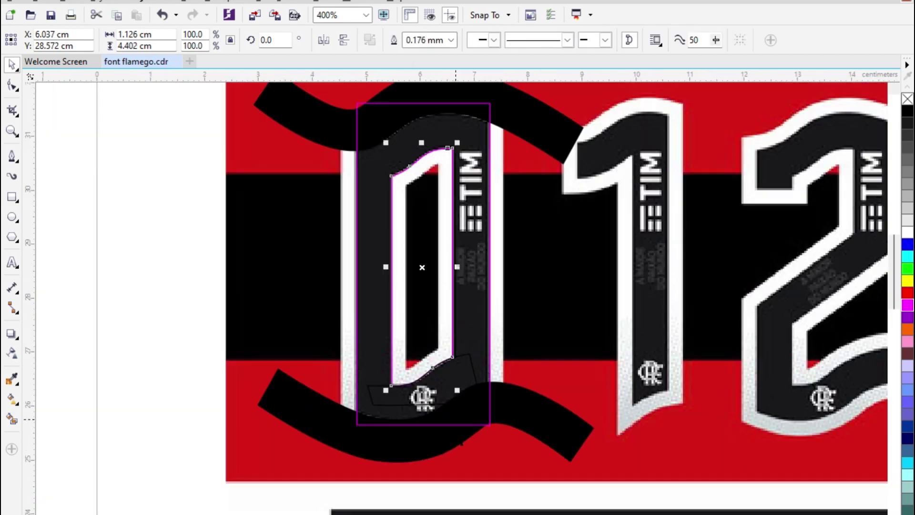
Step: Move the curved trimming shape away from the 0 to the blank area beside the artwork
{"action": "scroll", "coordinate": [456, 421], "scroll_direction": "down", "scroll_amount": 1}
{"action": "left_click", "coordinate": [298, 341]}
{"action": "scroll", "coordinate": [465, 289], "scroll_direction": "up", "scroll_amount": 1}
{"action": "left_click", "coordinate": [414, 274]}
{"action": "left_click", "coordinate": [437, 511]}
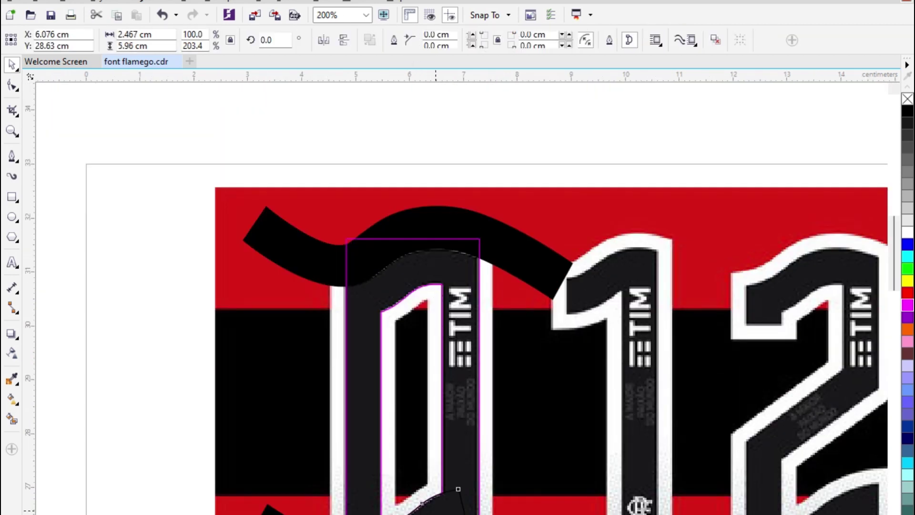
{"action": "left_click_drag", "start_coordinate": [436, 511], "coordinate": [151, 511]}
Step: Trim the outer rectangle with the inner shape to cut out the 0's opening, and delete the inner shape
{"action": "left_click", "coordinate": [395, 385]}
{"action": "scroll", "coordinate": [436, 310], "scroll_direction": "up", "scroll_amount": 1}
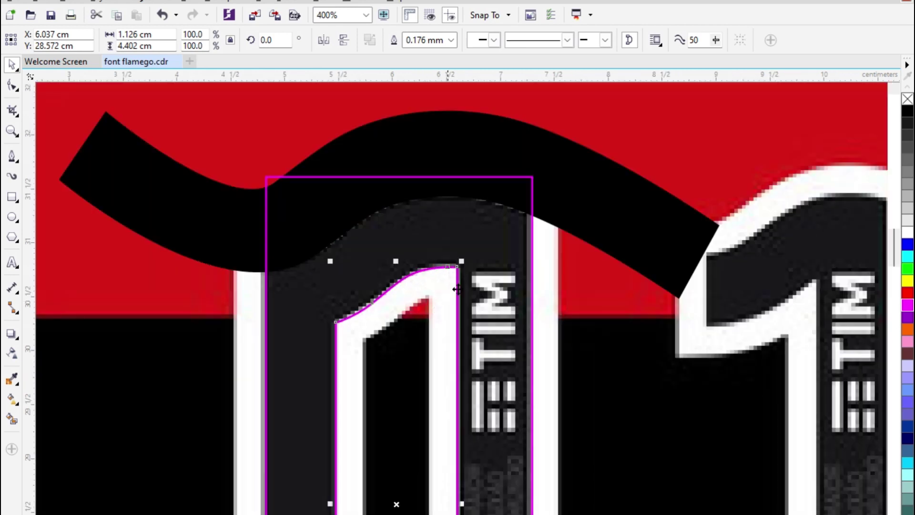
{"action": "left_click", "coordinate": [473, 272]}
{"action": "left_click", "coordinate": [416, 41]}
{"action": "left_click", "coordinate": [544, 329]}
{"action": "scroll", "coordinate": [544, 334], "scroll_direction": "down", "scroll_amount": 1}
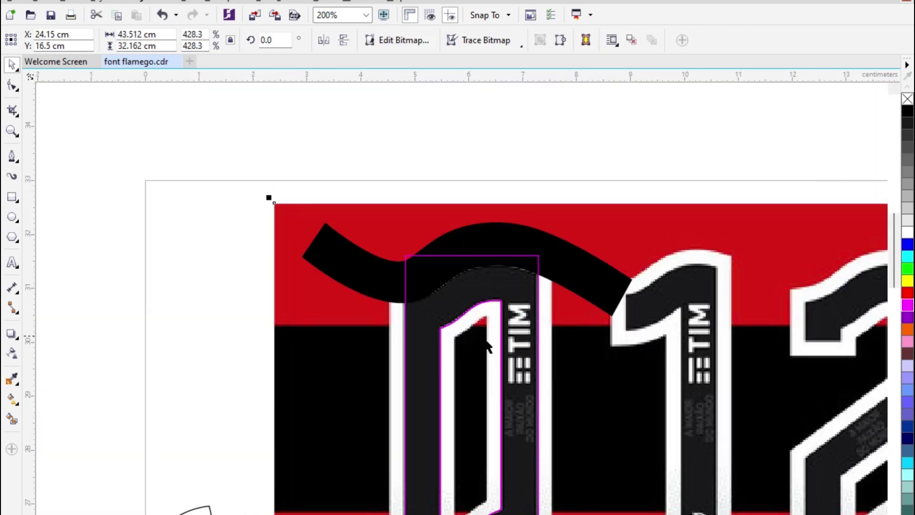
{"action": "left_click", "coordinate": [495, 300]}
{"action": "key", "text": "Delete"}
Step: Trim the top of the 0's magenta shape with the upper wavy band and select the lower wavy band
{"action": "left_click", "coordinate": [499, 267]}
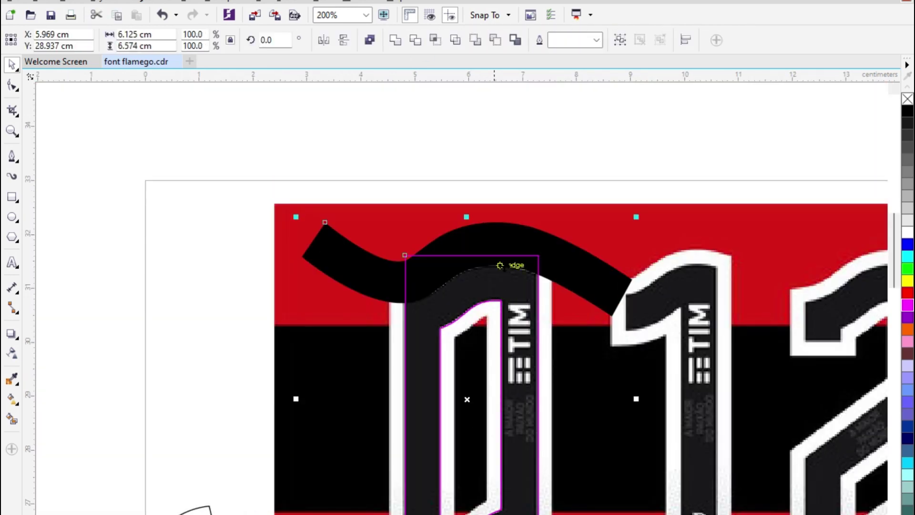
{"action": "left_click", "coordinate": [415, 40]}
{"action": "left_click", "coordinate": [528, 130]}
{"action": "left_click", "coordinate": [491, 514]}
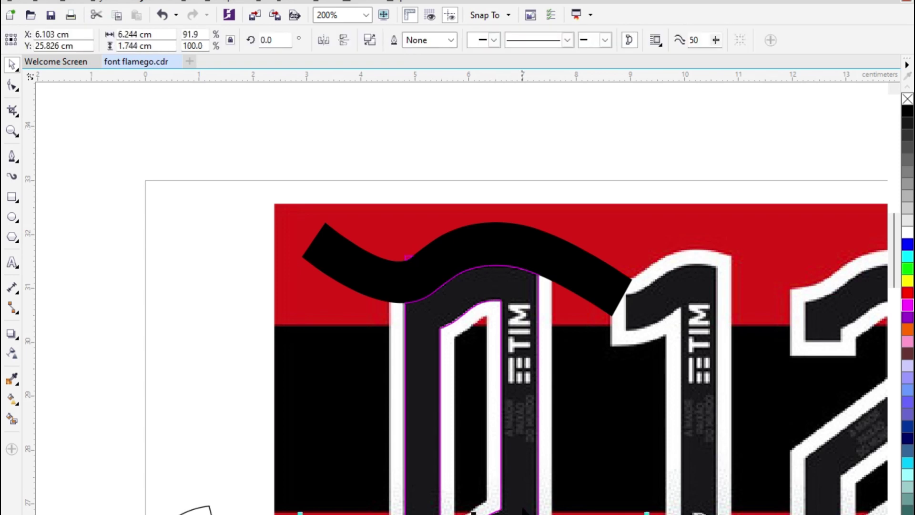
Step: Trim the bottom of the 0 with the lower wavy band, fill the digit magenta and remove its outline
{"action": "left_click", "coordinate": [501, 507], "text": "shift"}
{"action": "key", "text": "Tab"}
{"action": "key", "text": "Tab"}
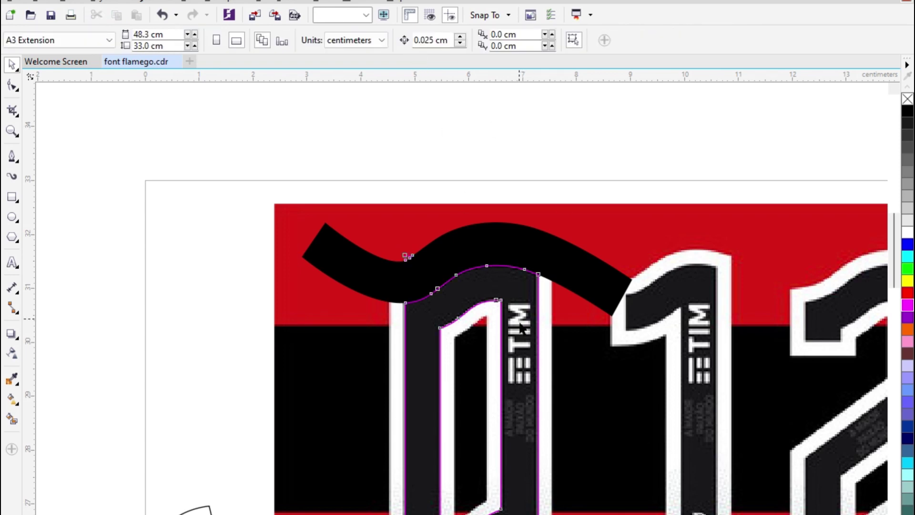
{"action": "key", "text": "shift+Tab"}
{"action": "left_click", "coordinate": [909, 307]}
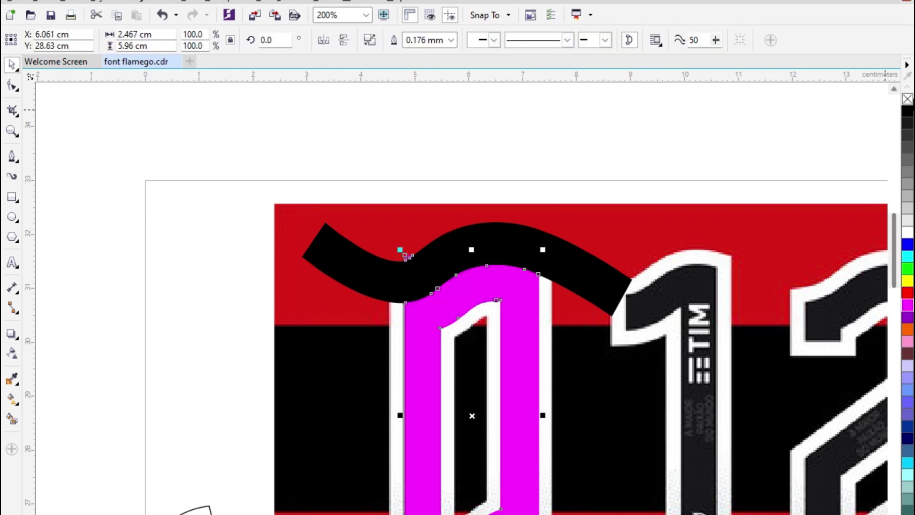
{"action": "right_click", "coordinate": [907, 99]}
{"action": "left_click", "coordinate": [696, 132]}
Step: Move both wavy bands together from the 0 to the top and bottom of the digit 2
{"action": "scroll", "coordinate": [416, 258], "scroll_direction": "down", "scroll_amount": 2}
{"action": "scroll", "coordinate": [511, 272], "scroll_direction": "up", "scroll_amount": 2}
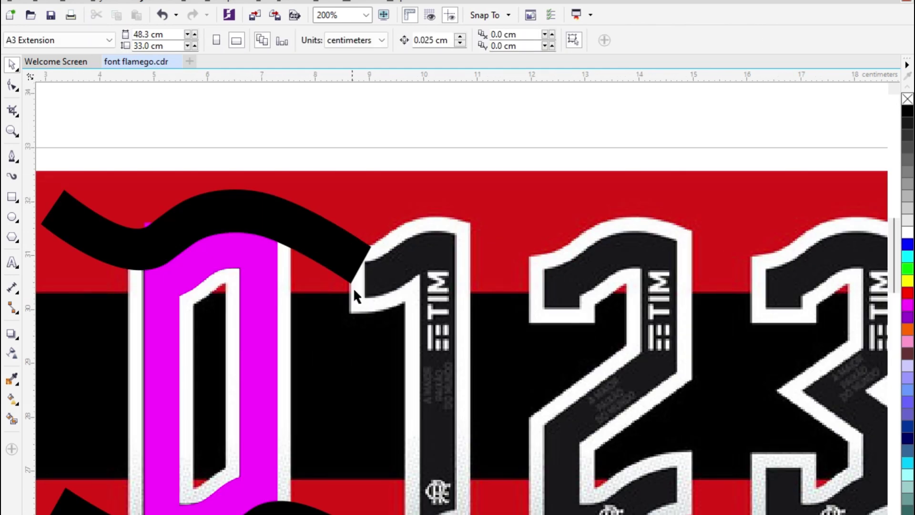
{"action": "left_click", "coordinate": [323, 241]}
{"action": "left_click", "coordinate": [301, 509], "text": "shift"}
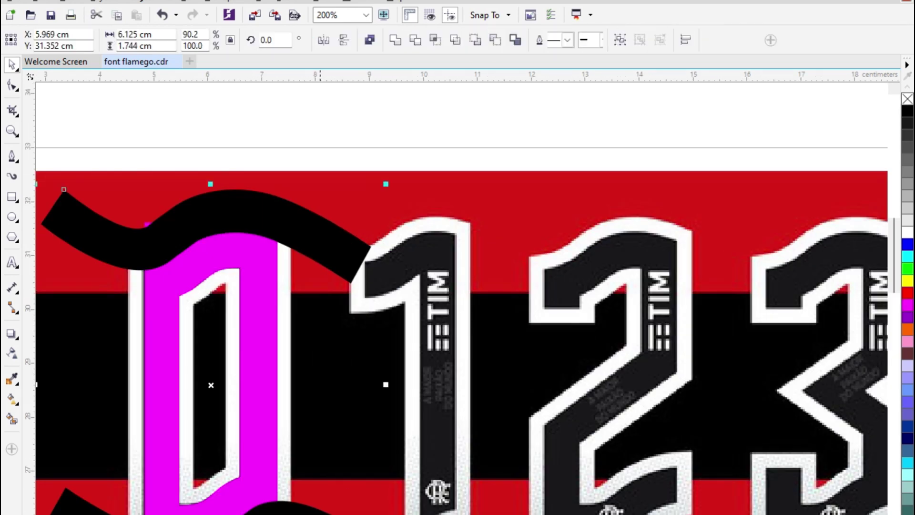
{"action": "left_click_drag", "start_coordinate": [301, 509], "coordinate": [496, 508]}
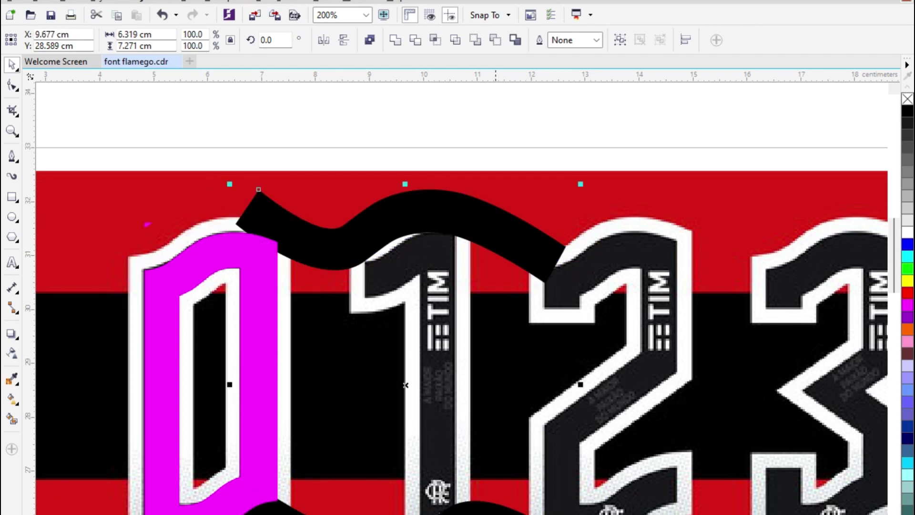
{"action": "key", "text": "ctrl+z"}
{"action": "left_click_drag", "start_coordinate": [380, 212], "coordinate": [781, 212]}
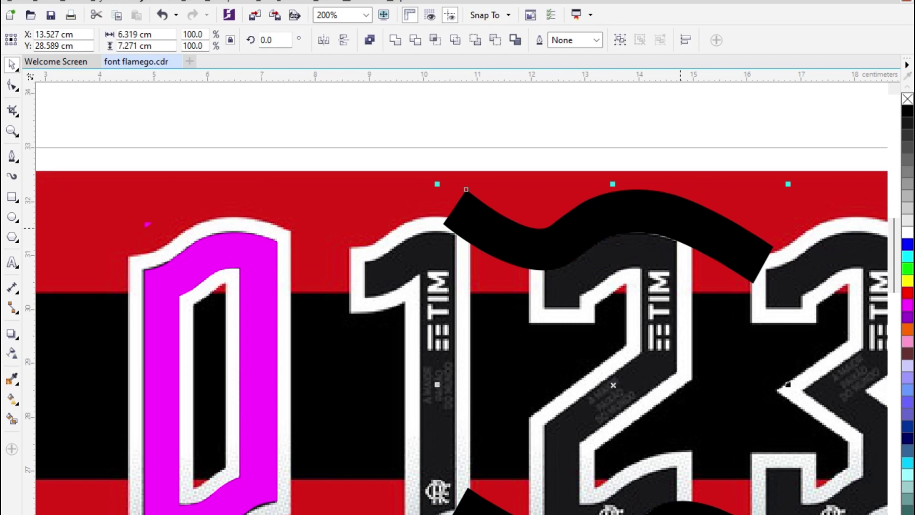
{"action": "left_click", "coordinate": [425, 172]}
Step: Draw a rectangle about 0.62 by 1.48 cm over the top of the digit 1's stem, with all corner radii at 0 cm
{"action": "scroll", "coordinate": [441, 246], "scroll_direction": "up", "scroll_amount": 2}
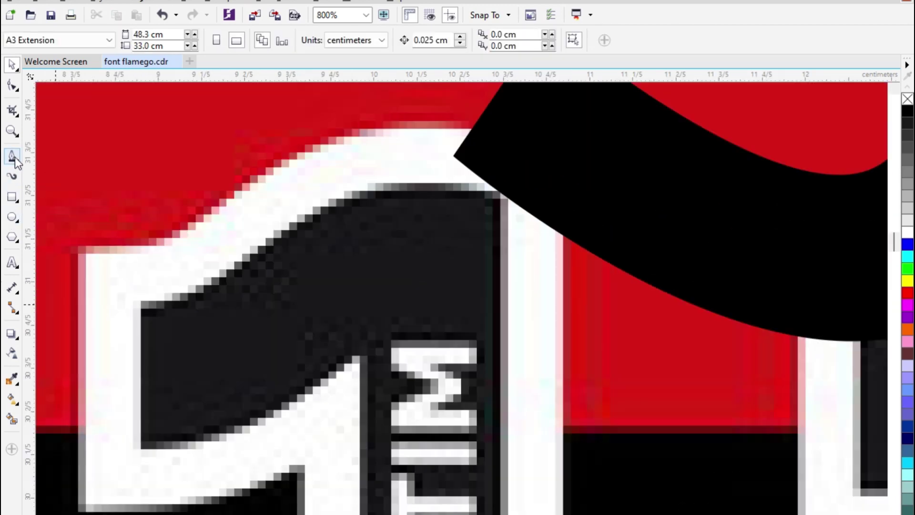
{"action": "left_click", "coordinate": [12, 197]}
{"action": "mouse_move", "coordinate": [501, 196]}
{"action": "left_mouse_down"}
{"action": "mouse_move", "coordinate": [391, 475]}
{"action": "mouse_move", "coordinate": [366, 513]}
{"action": "left_mouse_up"}
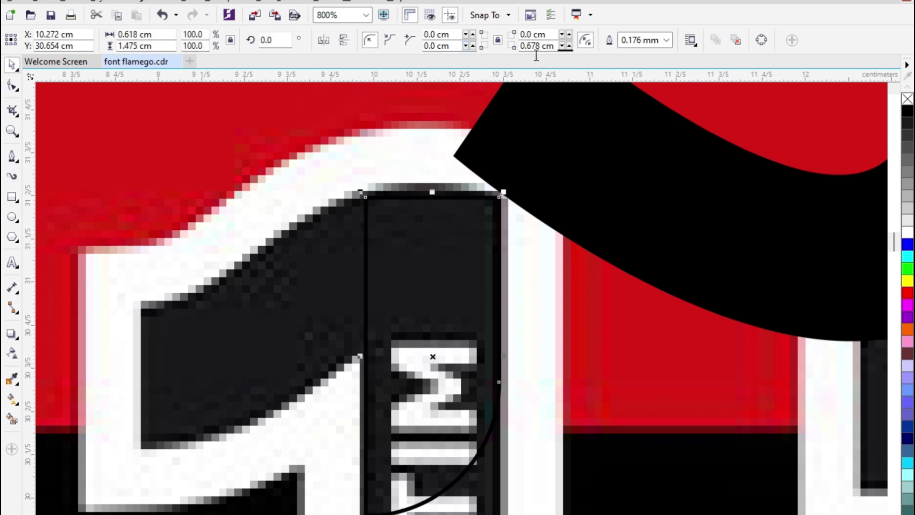
{"action": "type", "text": "0"}
{"action": "key", "text": "Return"}
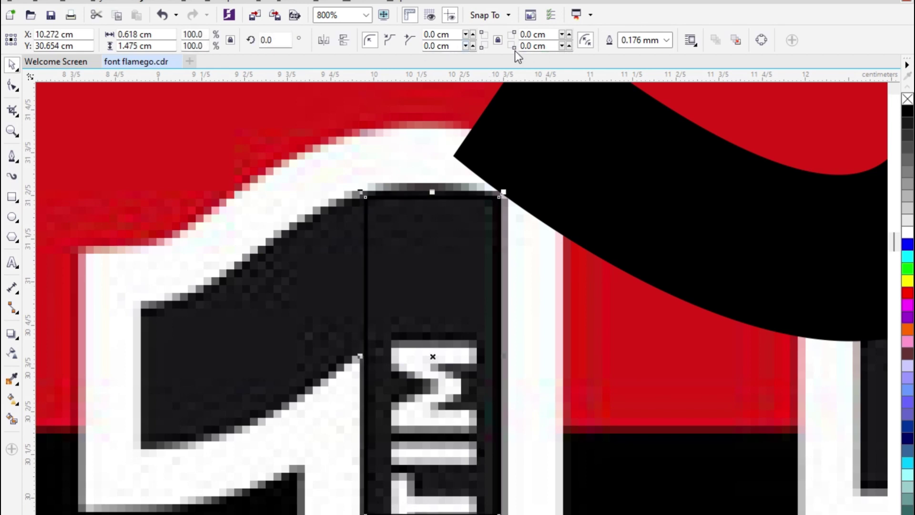
{"action": "left_click", "coordinate": [502, 43]}
Step: Stretch the rectangle down to the bottom end of the digit 1's stem, to a height of about 5.38 cm
{"action": "scroll", "coordinate": [494, 280], "scroll_direction": "down", "scroll_amount": 2}
{"action": "left_click_drag", "start_coordinate": [479, 344], "coordinate": [477, 514]}
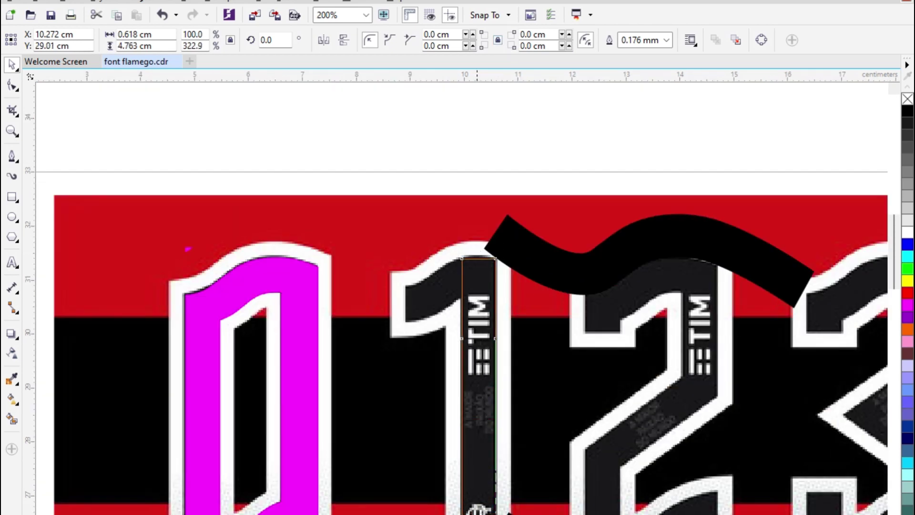
{"action": "scroll", "coordinate": [495, 510], "scroll_direction": "up", "scroll_amount": 2}
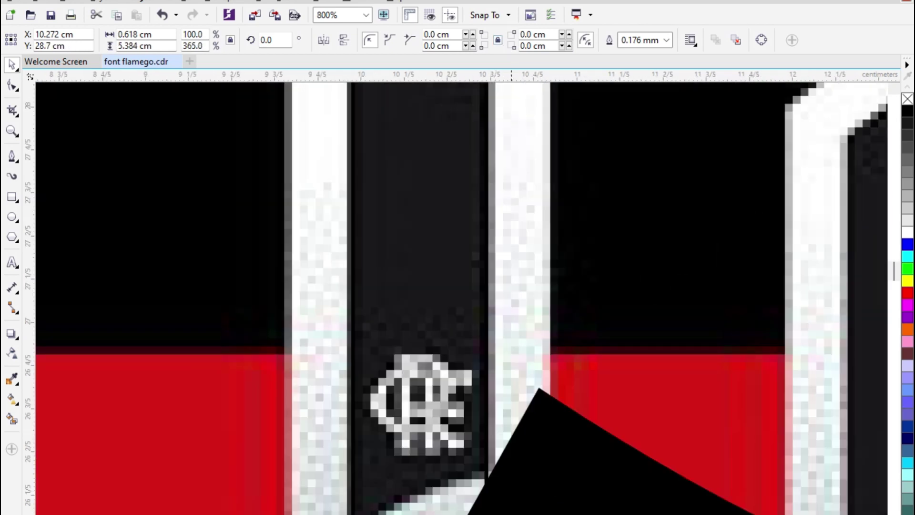
Step: Draw an ellipse below the digit 1's stem and position it so its upper curve follows the stem's slanted bottom edge
{"action": "left_click", "coordinate": [12, 217]}
{"action": "scroll", "coordinate": [217, 303], "scroll_direction": "down", "scroll_amount": 1}
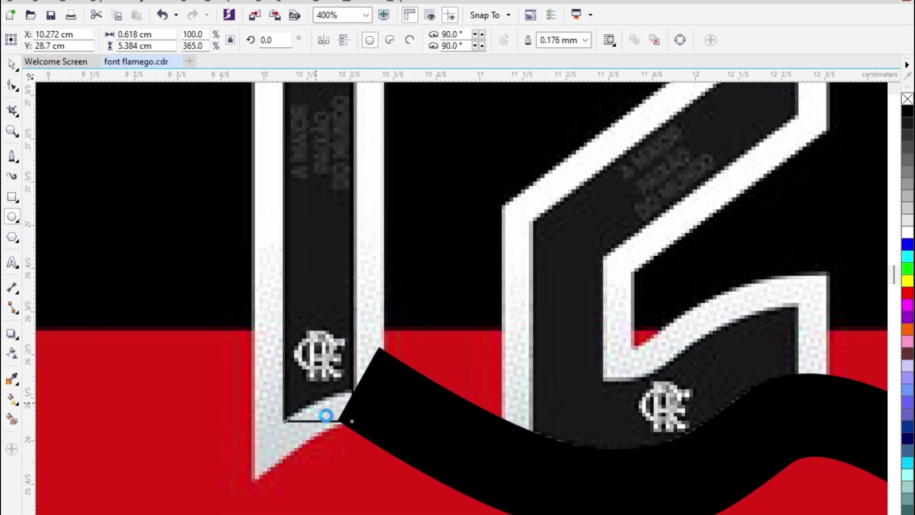
{"action": "scroll", "coordinate": [322, 404], "scroll_direction": "up", "scroll_amount": 1}
{"action": "left_click_drag", "start_coordinate": [135, 386], "coordinate": [484, 514]}
{"action": "key", "text": "space"}
{"action": "mouse_move", "coordinate": [359, 512]}
{"action": "left_mouse_down"}
{"action": "mouse_move", "coordinate": [457, 514]}
{"action": "mouse_move", "coordinate": [460, 504]}
{"action": "left_mouse_up"}
Step: Trim the bottom of the stem rectangle with the ellipse and delete the ellipse
{"action": "left_click", "coordinate": [355, 337], "text": "shift"}
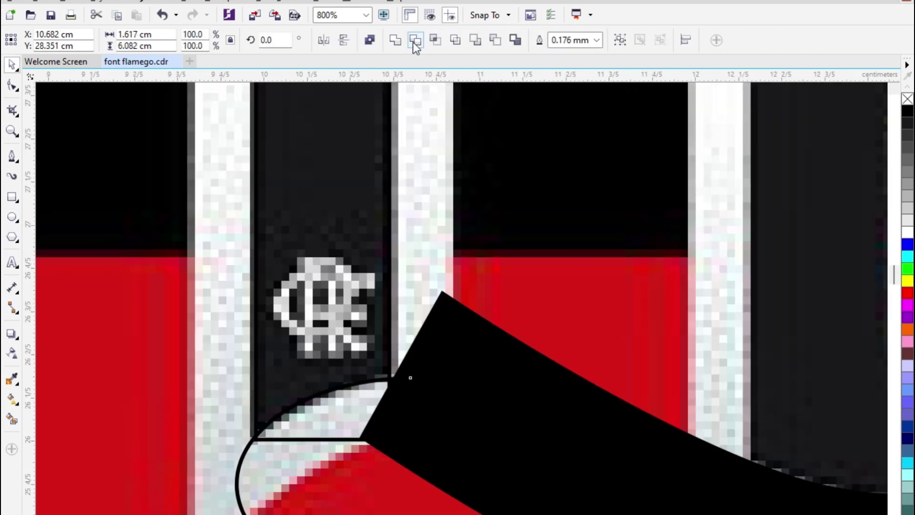
{"action": "left_click", "coordinate": [414, 42]}
{"action": "left_click", "coordinate": [337, 428]}
{"action": "left_click", "coordinate": [339, 433]}
{"action": "key", "text": "Delete"}
{"action": "scroll", "coordinate": [357, 479], "scroll_direction": "down", "scroll_amount": 2}
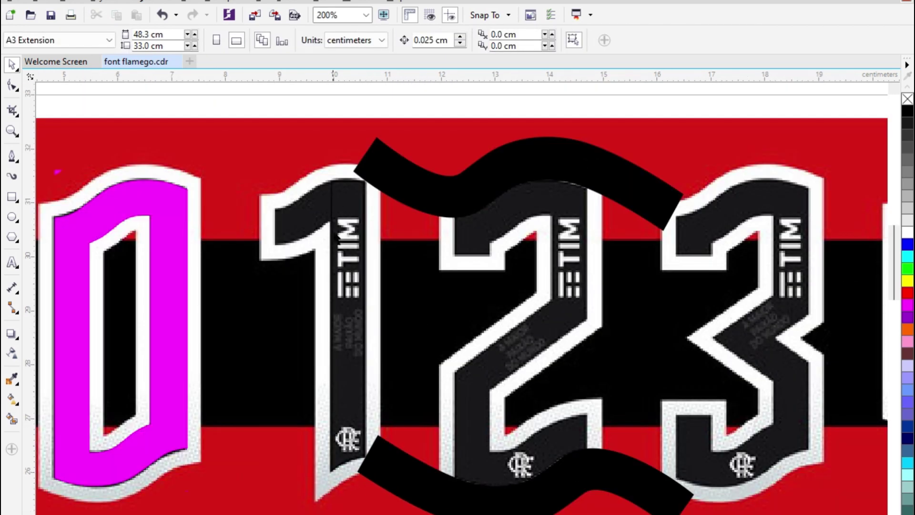
Step: Trace the digit 1's upper arm with the Pen tool as a closed curved shape about 1.34 by 1.14 cm, overlapping the stem
{"action": "scroll", "coordinate": [353, 197], "scroll_direction": "up", "scroll_amount": 2}
{"action": "left_click", "coordinate": [19, 163]}
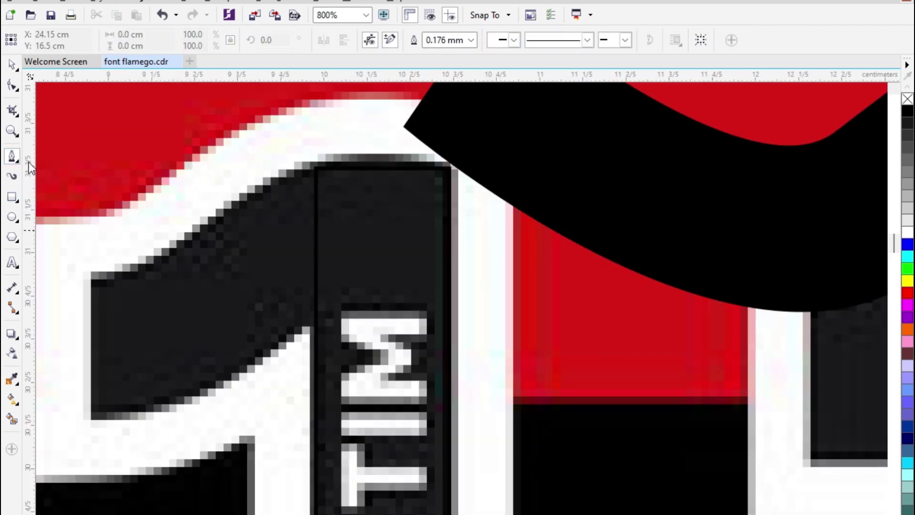
{"action": "left_click", "coordinate": [319, 170]}
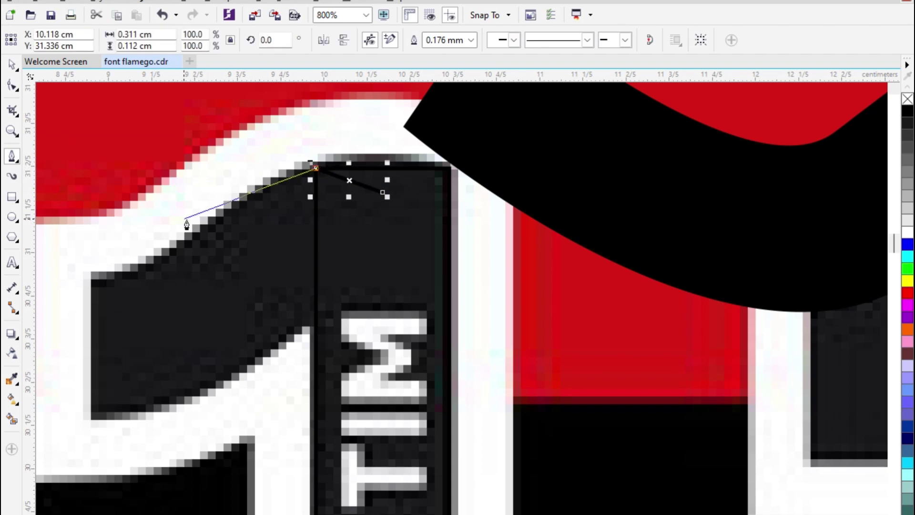
{"action": "scroll", "coordinate": [201, 233], "scroll_direction": "up", "scroll_amount": 1}
{"action": "left_click_drag", "start_coordinate": [211, 226], "coordinate": [174, 263]}
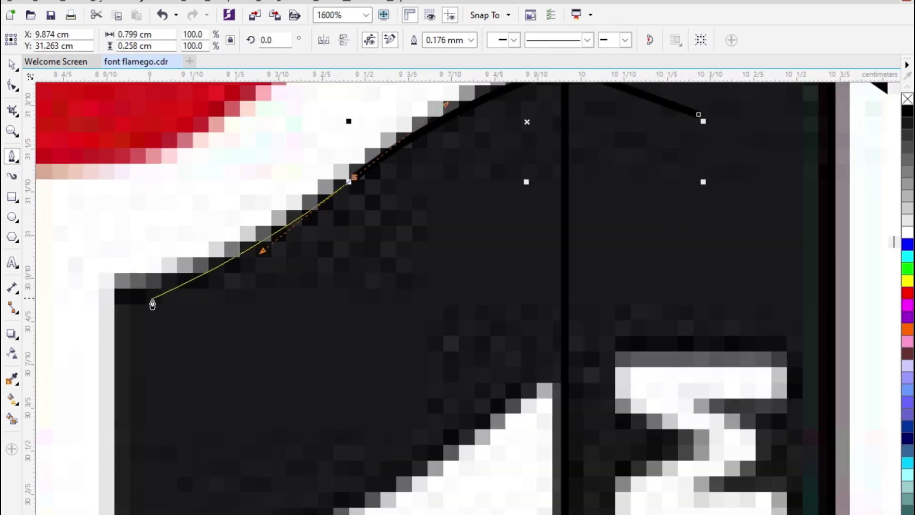
{"action": "left_click", "coordinate": [123, 289]}
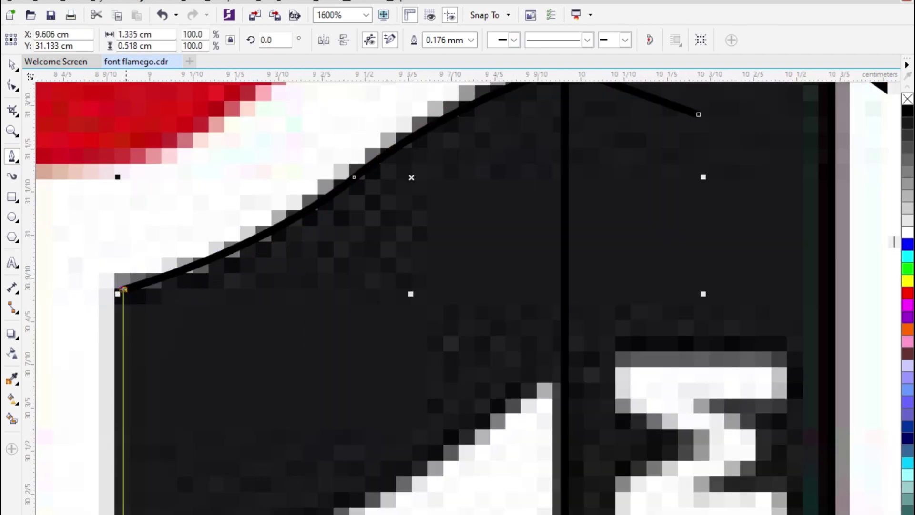
{"action": "left_click", "coordinate": [125, 514]}
{"action": "mouse_move", "coordinate": [434, 457]}
{"action": "left_mouse_down"}
{"action": "mouse_move", "coordinate": [544, 374]}
{"action": "mouse_move", "coordinate": [564, 370]}
{"action": "left_mouse_up"}
{"action": "left_click", "coordinate": [698, 114]}
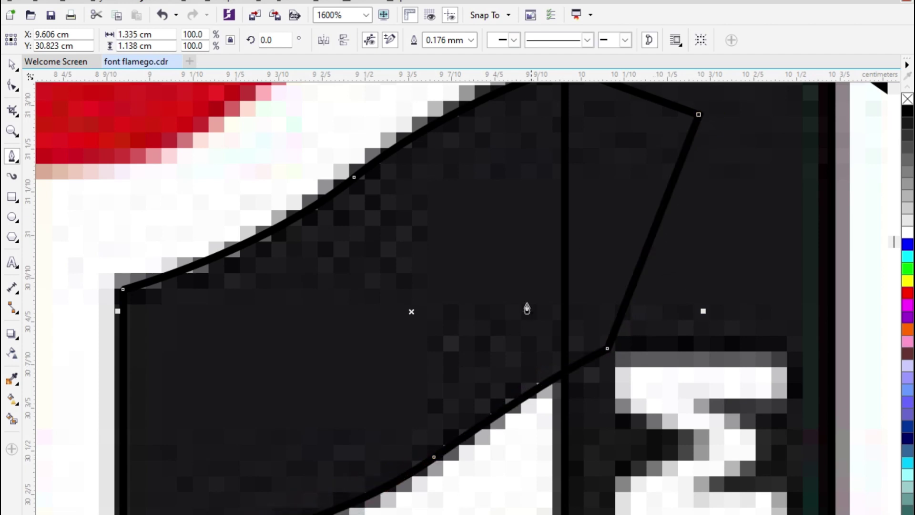
Step: Weld the traced arm to the stem rectangle, fill the digit 1 magenta and remove its outline
{"action": "scroll", "coordinate": [525, 310], "scroll_direction": "down", "scroll_amount": 2}
{"action": "key", "text": "space"}
{"action": "left_click", "coordinate": [396, 44]}
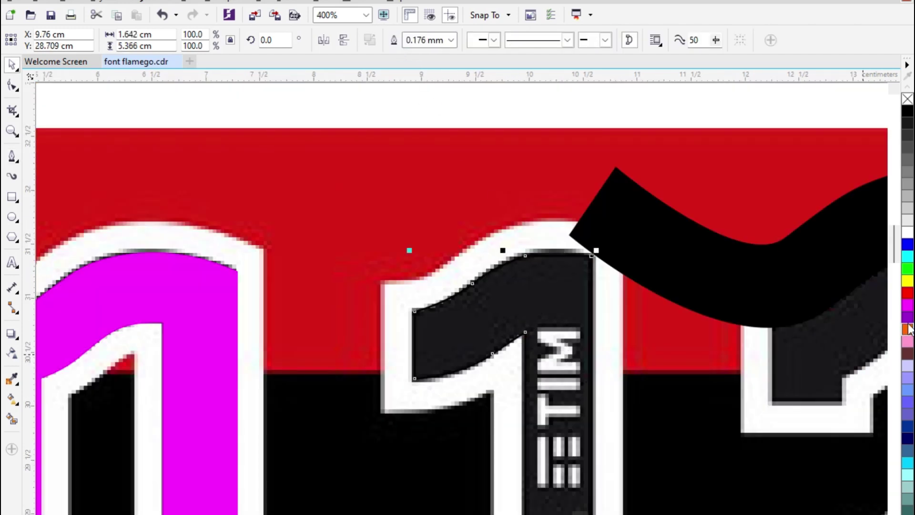
{"action": "left_click", "coordinate": [905, 307]}
{"action": "right_click", "coordinate": [908, 99]}
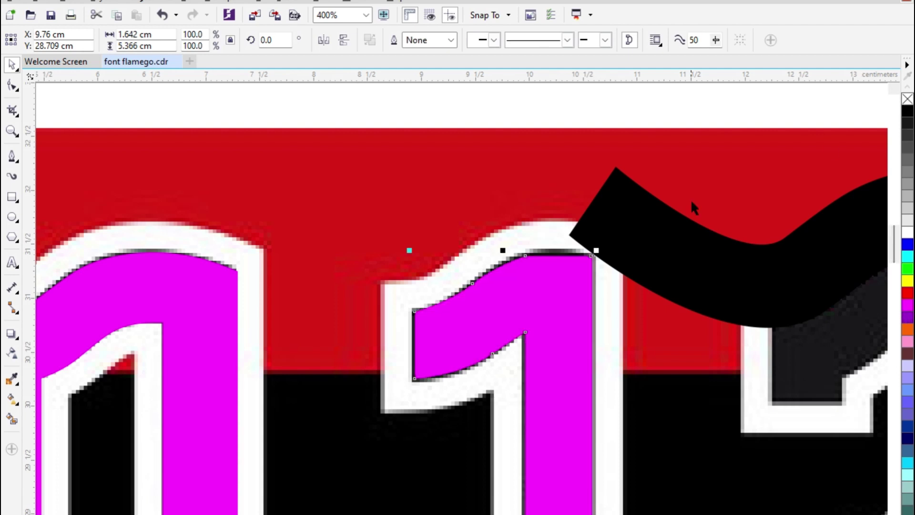
Step: Delete the two intermediate nodes along the curved top edge of the magenta digit 1
{"action": "scroll", "coordinate": [557, 277], "scroll_direction": "up", "scroll_amount": 2}
{"action": "left_click", "coordinate": [13, 86]}
{"action": "left_click_drag", "start_coordinate": [358, 157], "coordinate": [470, 221]}
{"action": "key", "text": "Delete"}
{"action": "scroll", "coordinate": [351, 251], "scroll_direction": "down", "scroll_amount": 1}
{"action": "scroll", "coordinate": [288, 253], "scroll_direction": "down", "scroll_amount": 1}
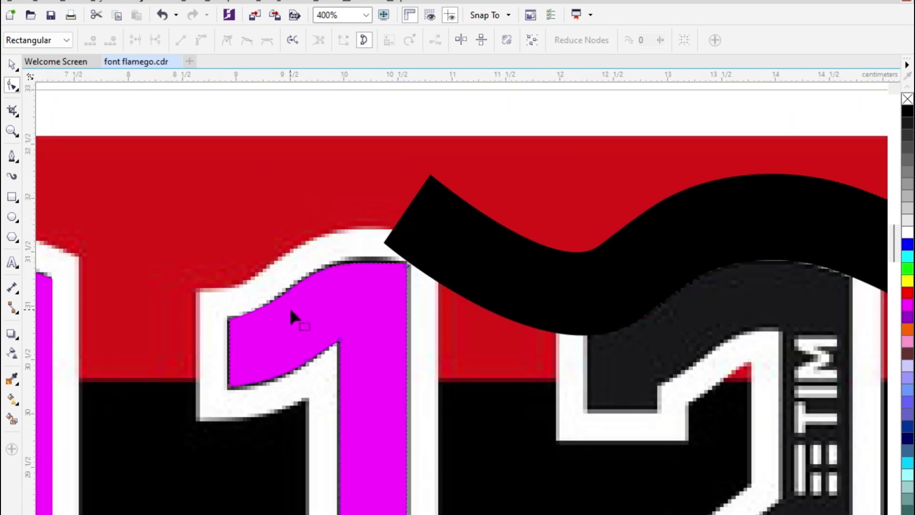
{"action": "scroll", "coordinate": [292, 315], "scroll_direction": "up", "scroll_amount": 1}
{"action": "left_click_drag", "start_coordinate": [347, 325], "coordinate": [348, 327]}
{"action": "key", "text": "Delete"}
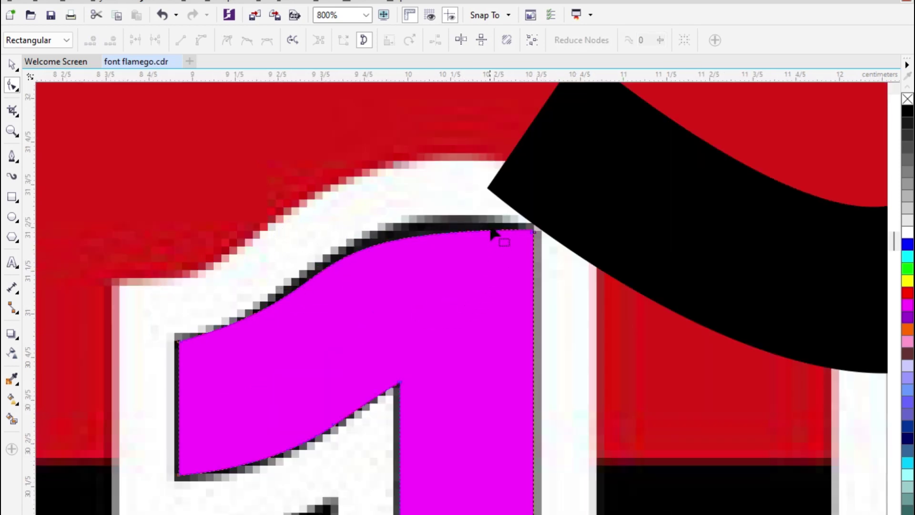
Step: Try to reshape the top edge of the 1 by raising its outer corner node
{"action": "left_click_drag", "start_coordinate": [491, 225], "coordinate": [558, 294]}
{"action": "scroll", "coordinate": [522, 231], "scroll_direction": "up", "scroll_amount": 3}
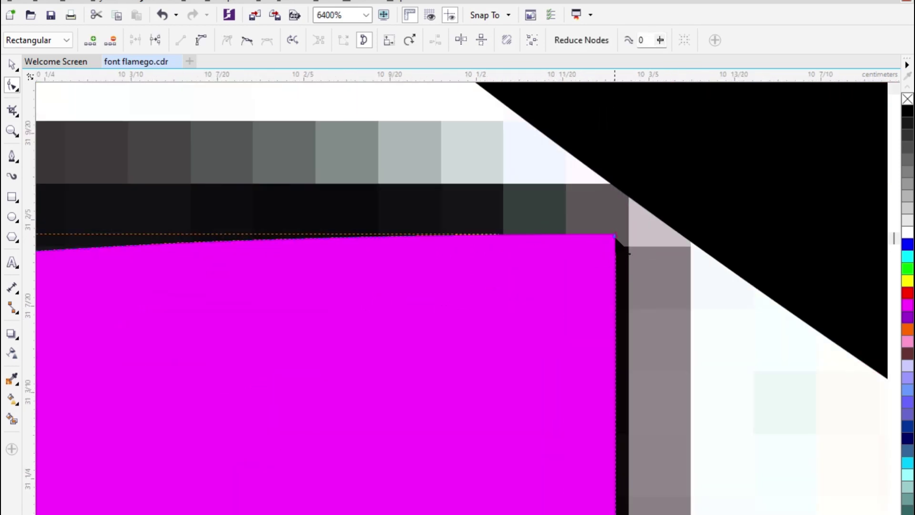
{"action": "left_click_drag", "start_coordinate": [620, 241], "coordinate": [621, 205]}
{"action": "scroll", "coordinate": [548, 238], "scroll_direction": "down", "scroll_amount": 4}
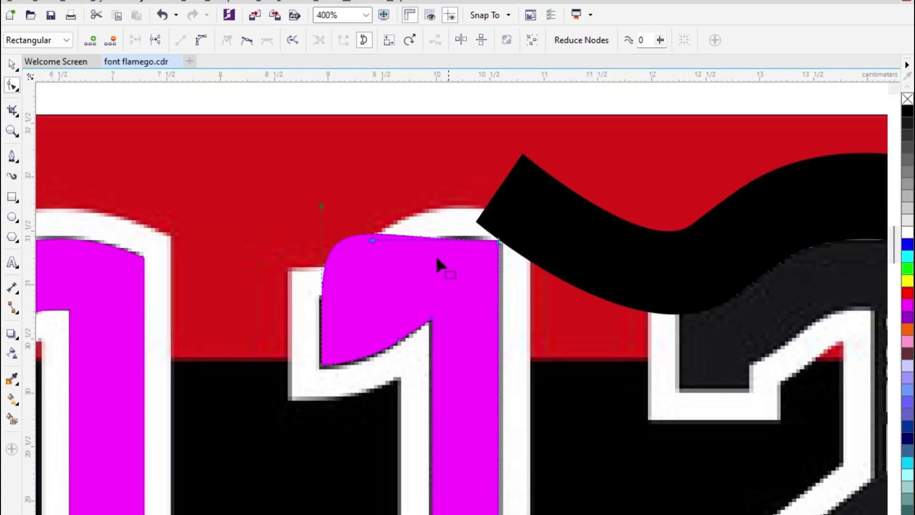
{"action": "key", "text": "space"}
{"action": "scroll", "coordinate": [487, 252], "scroll_direction": "up", "scroll_amount": 1}
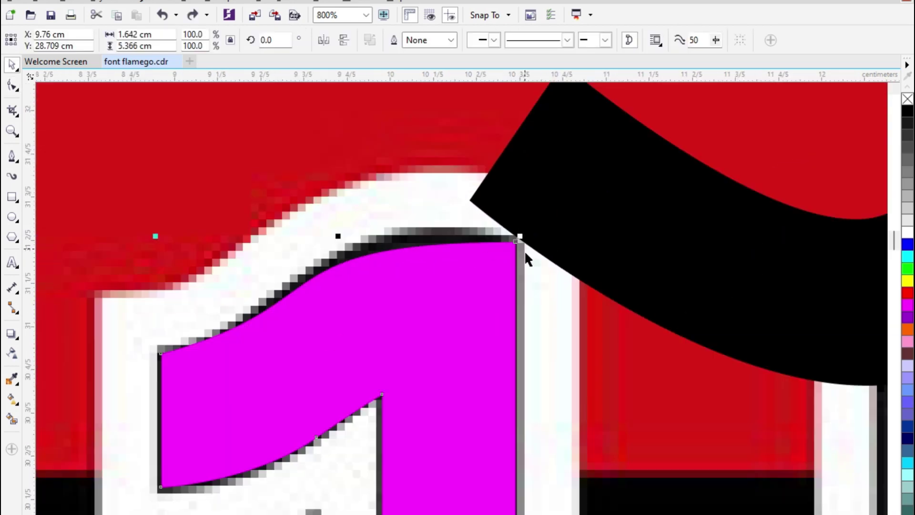
Step: Try a different curve at the arm end of the 1's top edge and undo that change
{"action": "scroll", "coordinate": [359, 274], "scroll_direction": "down", "scroll_amount": 2}
{"action": "scroll", "coordinate": [379, 260], "scroll_direction": "up", "scroll_amount": 1}
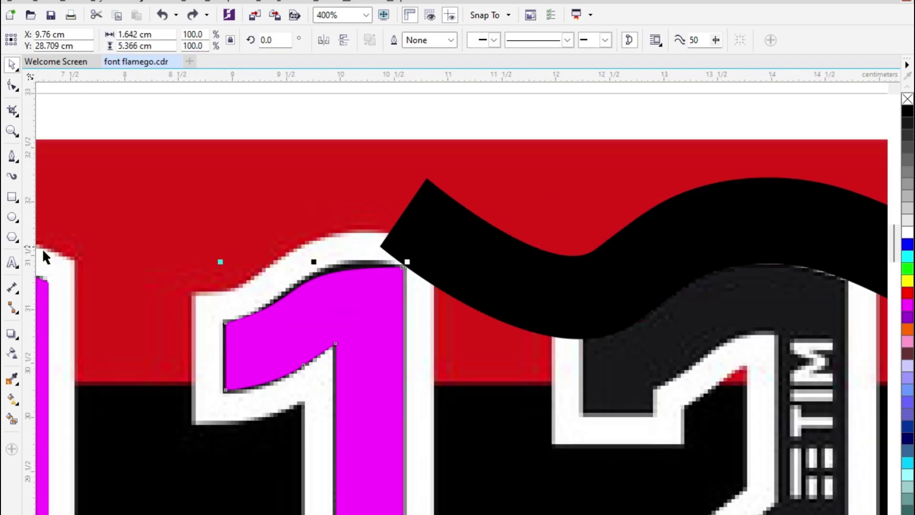
{"action": "left_click", "coordinate": [12, 87]}
{"action": "scroll", "coordinate": [197, 255], "scroll_direction": "up", "scroll_amount": 1}
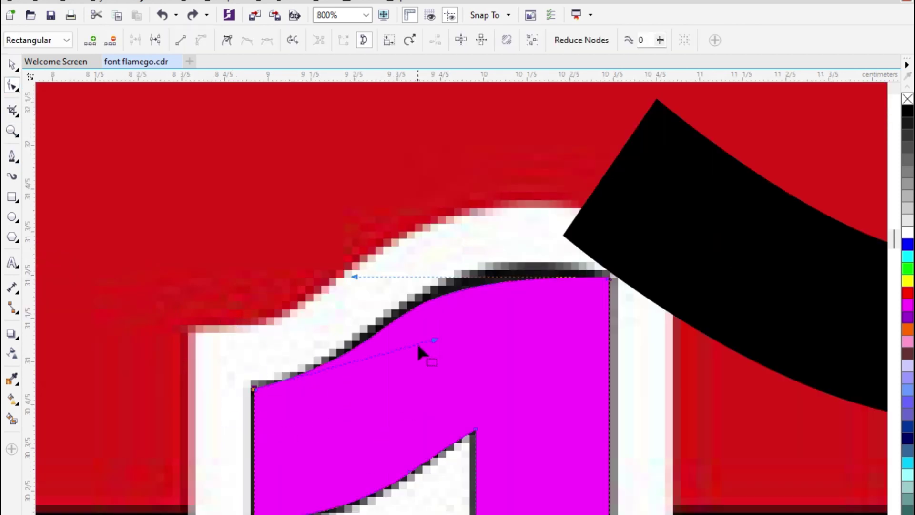
{"action": "left_click_drag", "start_coordinate": [434, 344], "coordinate": [424, 361]}
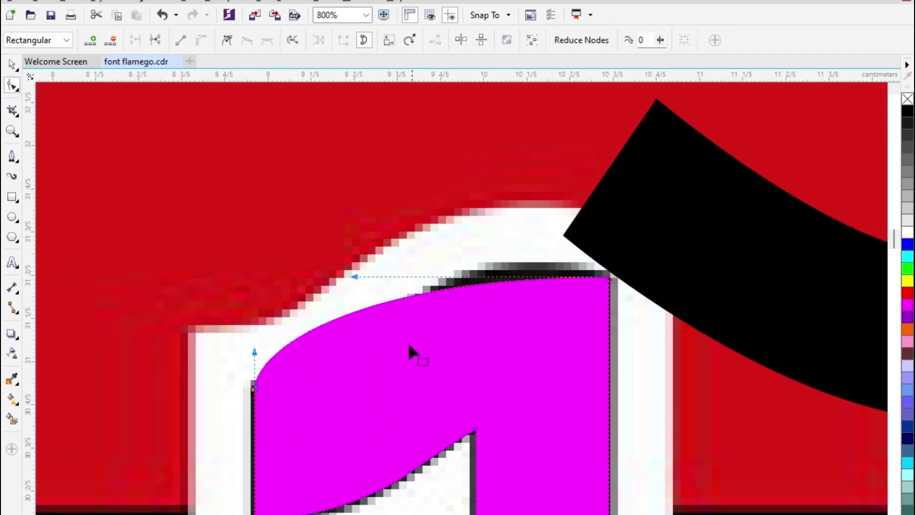
{"action": "key", "text": "ctrl+z"}
Step: Adjust the top nodes of the 1 slightly upward so its upper edge fits the reference digit
{"action": "left_click_drag", "start_coordinate": [639, 212], "coordinate": [218, 514]}
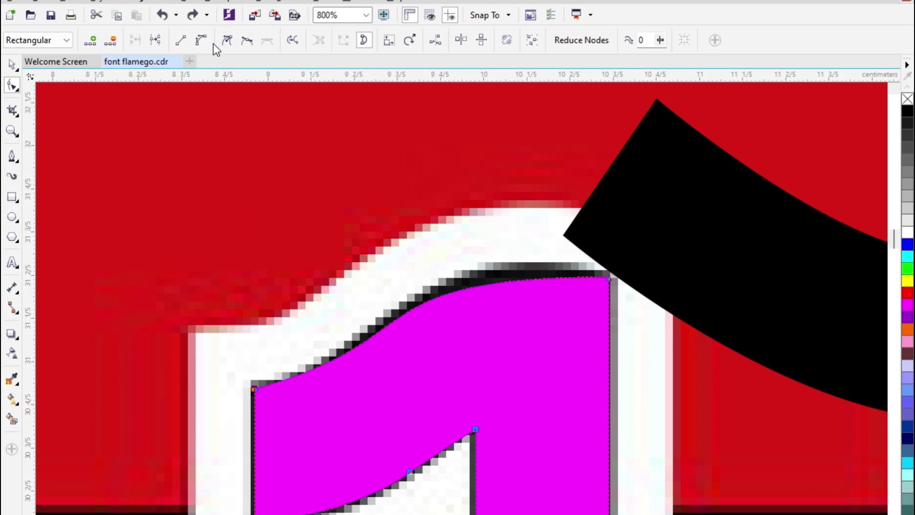
{"action": "left_click_drag", "start_coordinate": [227, 332], "coordinate": [342, 435]}
{"action": "scroll", "coordinate": [611, 276], "scroll_direction": "up", "scroll_amount": 1}
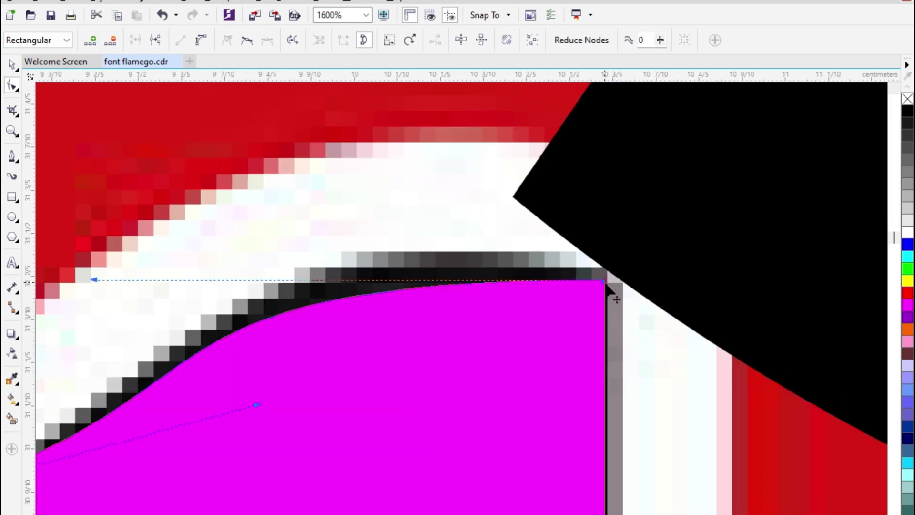
{"action": "scroll", "coordinate": [568, 283], "scroll_direction": "down", "scroll_amount": 1}
{"action": "scroll", "coordinate": [399, 309], "scroll_direction": "down", "scroll_amount": 1}
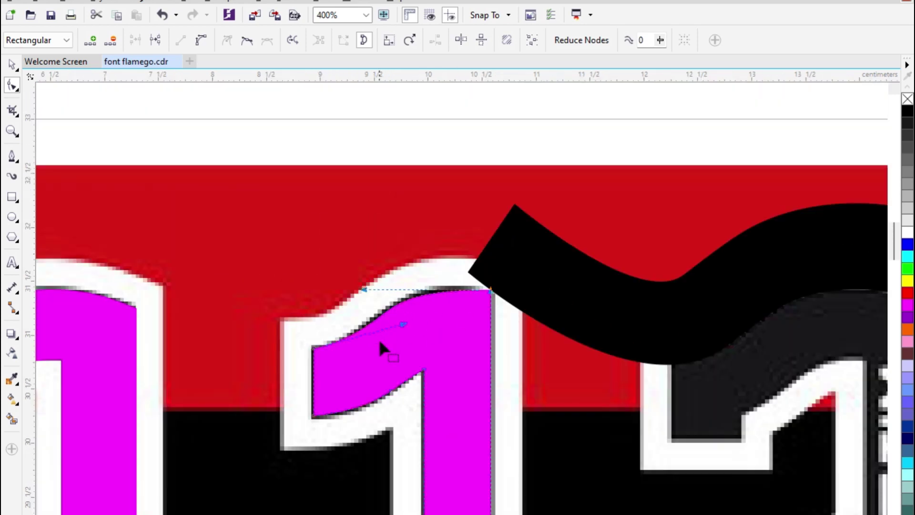
{"action": "scroll", "coordinate": [401, 339], "scroll_direction": "up", "scroll_amount": 1}
{"action": "scroll", "coordinate": [384, 310], "scroll_direction": "down", "scroll_amount": 2}
{"action": "key", "text": "space"}
{"action": "scroll", "coordinate": [393, 337], "scroll_direction": "down", "scroll_amount": 1}
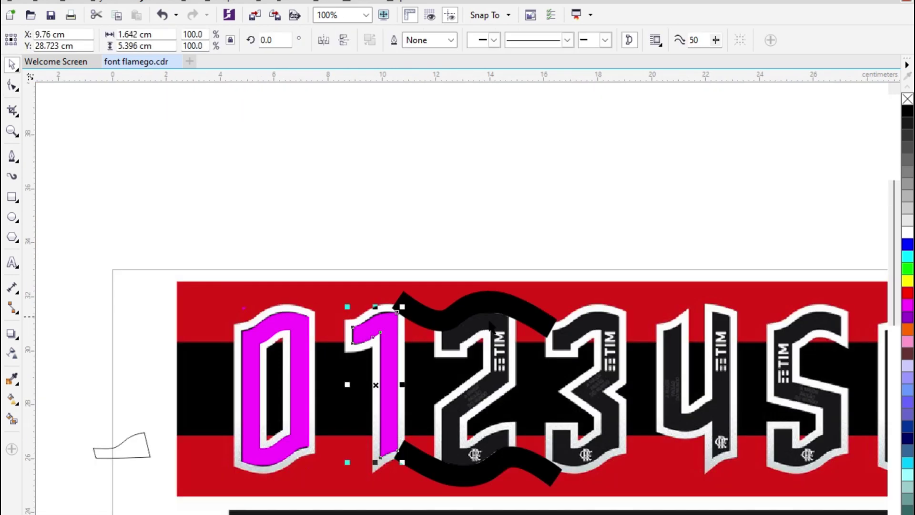
Step: Align the upper wavy band with the top edge of the digit 2's dark area
{"action": "scroll", "coordinate": [493, 312], "scroll_direction": "up", "scroll_amount": 1}
{"action": "left_click", "coordinate": [509, 299]}
{"action": "scroll", "coordinate": [515, 297], "scroll_direction": "up", "scroll_amount": 1}
{"action": "mouse_move", "coordinate": [515, 297]}
{"action": "left_mouse_down"}
{"action": "mouse_move", "coordinate": [507, 261]}
{"action": "mouse_move", "coordinate": [496, 308]}
{"action": "mouse_move", "coordinate": [514, 308]}
{"action": "left_mouse_up"}
{"action": "scroll", "coordinate": [456, 289], "scroll_direction": "down", "scroll_amount": 2}
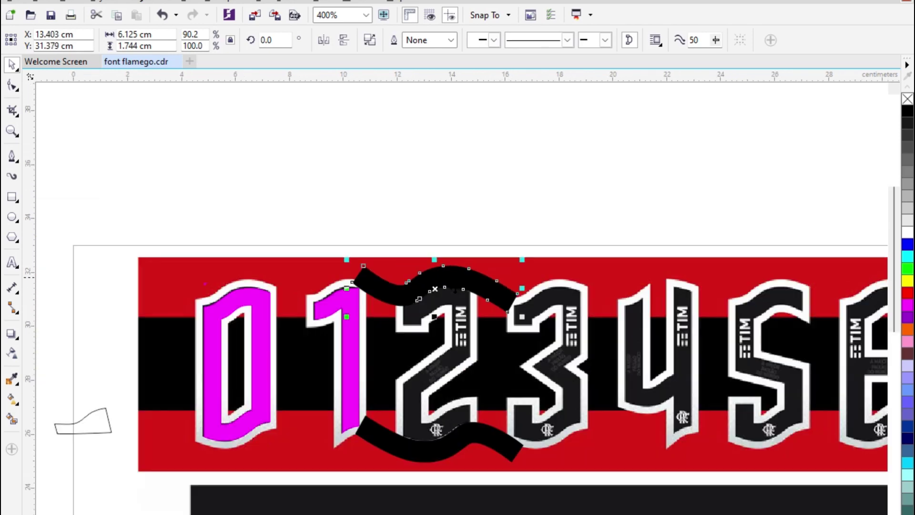
Step: Move the lower wavy band so its upper edge follows the bottom edge of the digit 2's dark area
{"action": "scroll", "coordinate": [435, 432], "scroll_direction": "up", "scroll_amount": 3}
{"action": "left_click_drag", "start_coordinate": [577, 470], "coordinate": [543, 360]}
{"action": "mouse_move", "coordinate": [543, 360]}
{"action": "left_mouse_down"}
{"action": "mouse_move", "coordinate": [596, 359]}
{"action": "mouse_move", "coordinate": [543, 359]}
{"action": "left_mouse_up"}
{"action": "key", "text": "Left"}
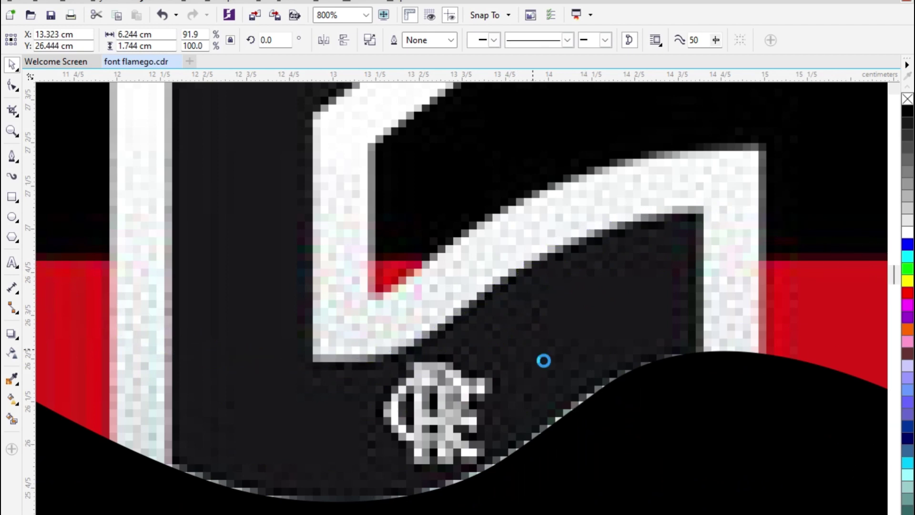
Step: Draw a rectangle about 2.7 cm tall beside the end of the digit 2's foot and widen it to about 1.84 cm
{"action": "scroll", "coordinate": [543, 360], "scroll_direction": "down", "scroll_amount": 1}
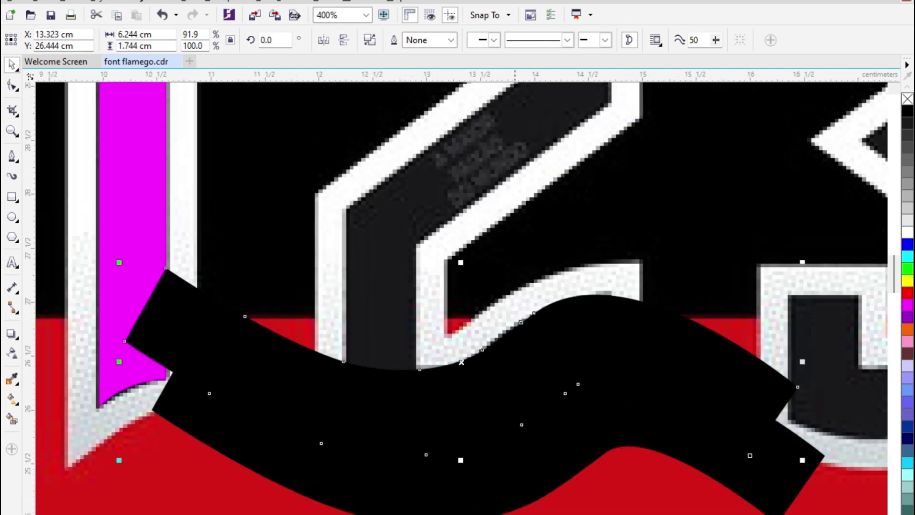
{"action": "left_click", "coordinate": [19, 199]}
{"action": "scroll", "coordinate": [430, 412], "scroll_direction": "down", "scroll_amount": 1}
{"action": "scroll", "coordinate": [598, 368], "scroll_direction": "up", "scroll_amount": 1}
{"action": "left_click_drag", "start_coordinate": [608, 289], "coordinate": [447, 513]}
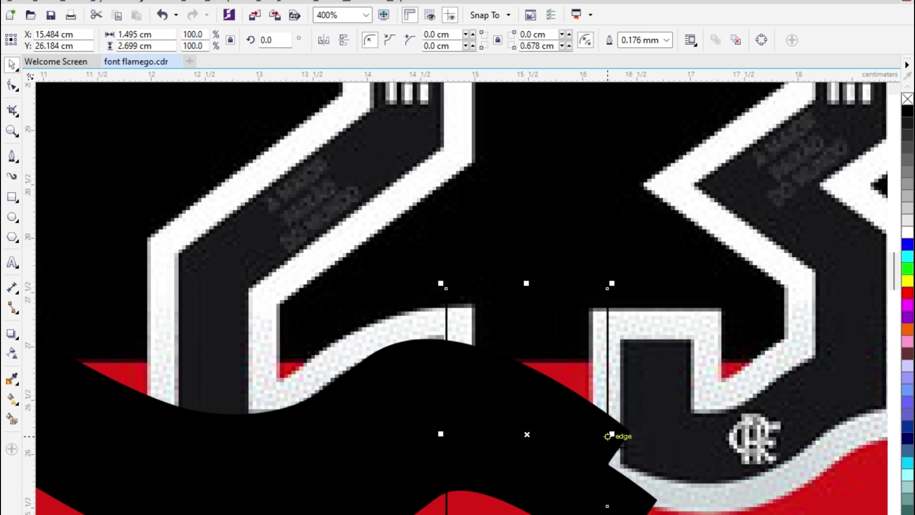
{"action": "left_click_drag", "start_coordinate": [608, 436], "coordinate": [651, 434]}
{"action": "scroll", "coordinate": [436, 364], "scroll_direction": "up", "scroll_amount": 1}
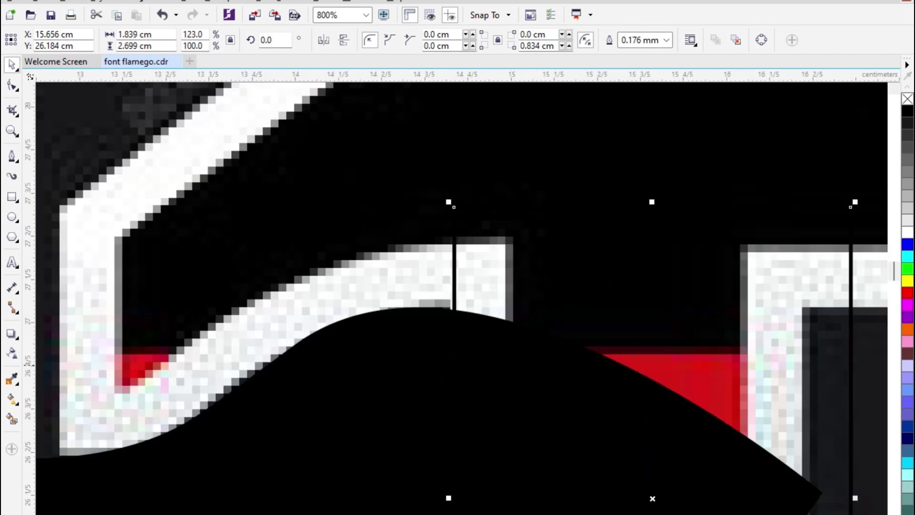
Step: Remove the fill of the wavy band over the 2's foot and trim it with the rectangle along the foot's end edge
{"action": "left_click", "coordinate": [653, 498]}
{"action": "left_click", "coordinate": [907, 99]}
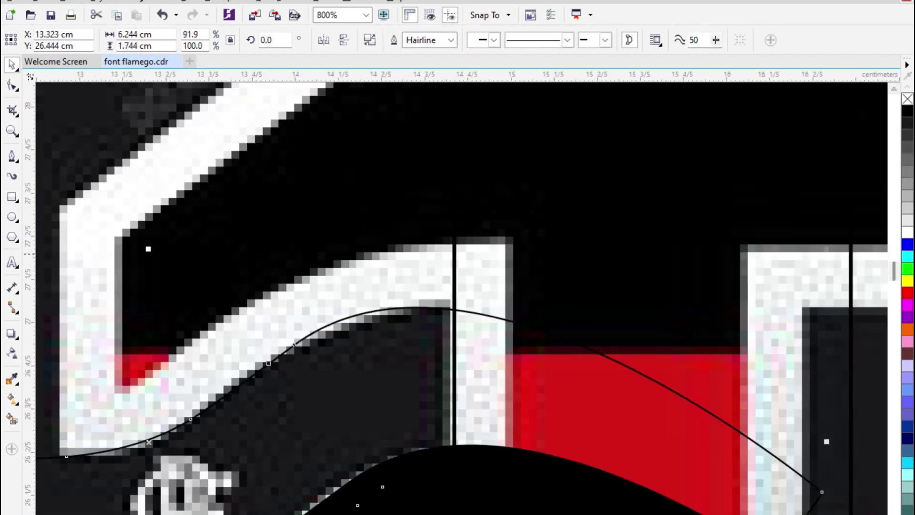
{"action": "key", "text": "Tab"}
{"action": "left_click_drag", "start_coordinate": [578, 285], "coordinate": [573, 284]}
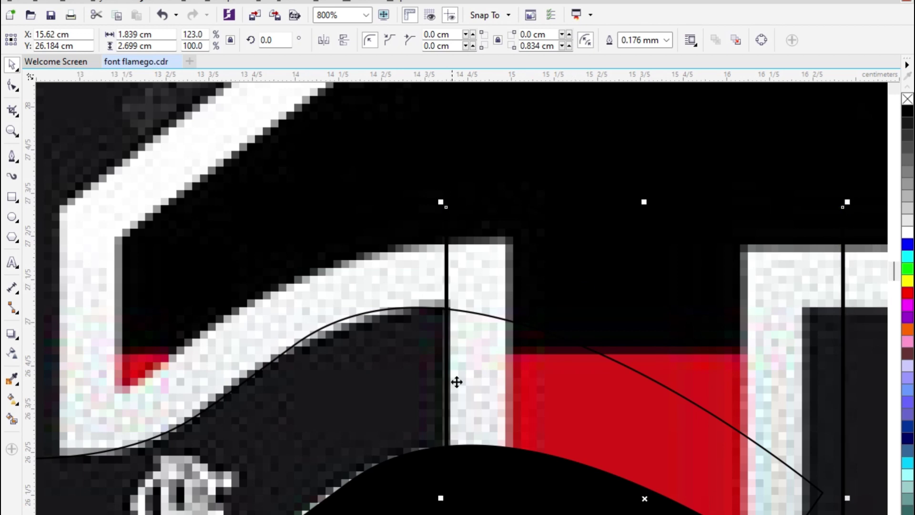
{"action": "left_click", "coordinate": [456, 382], "text": "shift"}
{"action": "left_click", "coordinate": [418, 42]}
Step: Reposition and enlarge the rectangle to trim the band's other end along the 2's outer stem edge, and delete the rectangle
{"action": "scroll", "coordinate": [661, 250], "scroll_direction": "down", "scroll_amount": 1}
{"action": "left_click_drag", "start_coordinate": [674, 350], "coordinate": [212, 353]}
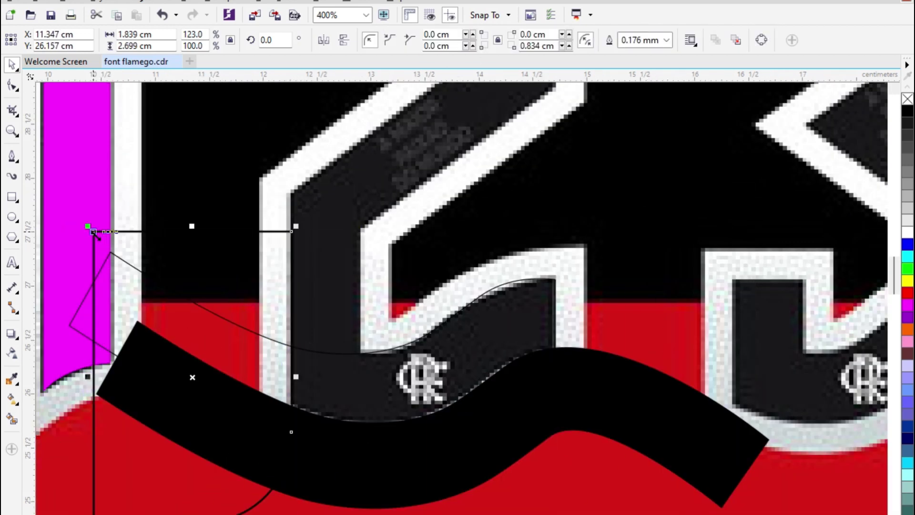
{"action": "left_click_drag", "start_coordinate": [92, 232], "coordinate": [49, 176]}
{"action": "left_click", "coordinate": [361, 410], "text": "shift"}
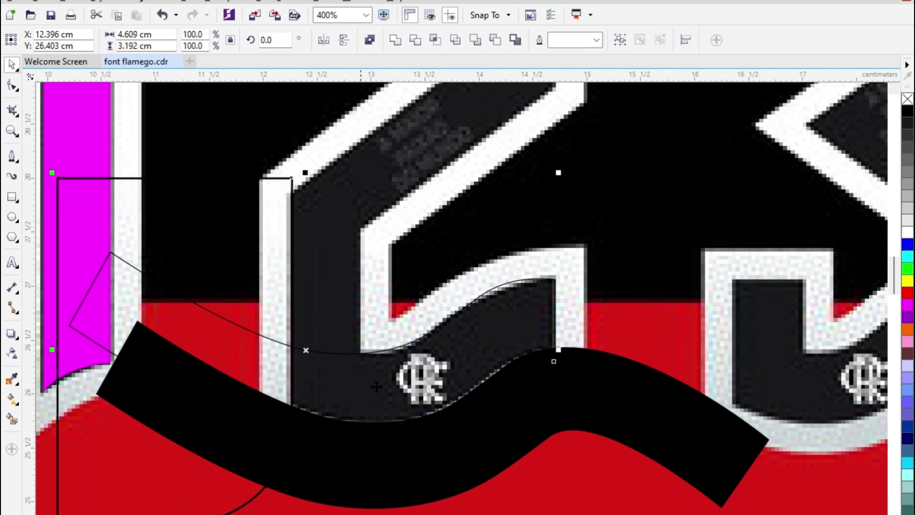
{"action": "left_click", "coordinate": [415, 41]}
{"action": "left_click", "coordinate": [292, 187]}
{"action": "key", "text": "Delete"}
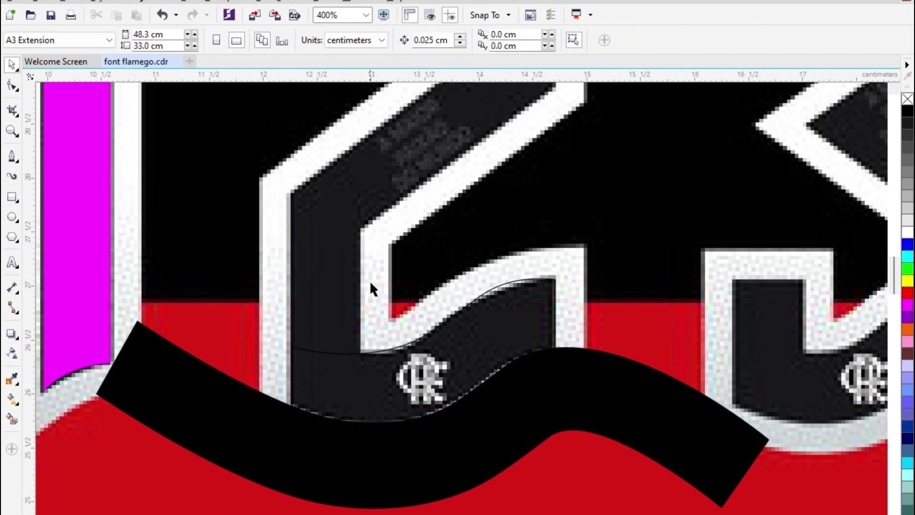
Step: Fill the trimmed foot piece of the 2 with magenta and remove its outline
{"action": "left_click", "coordinate": [402, 363]}
{"action": "left_click", "coordinate": [908, 305]}
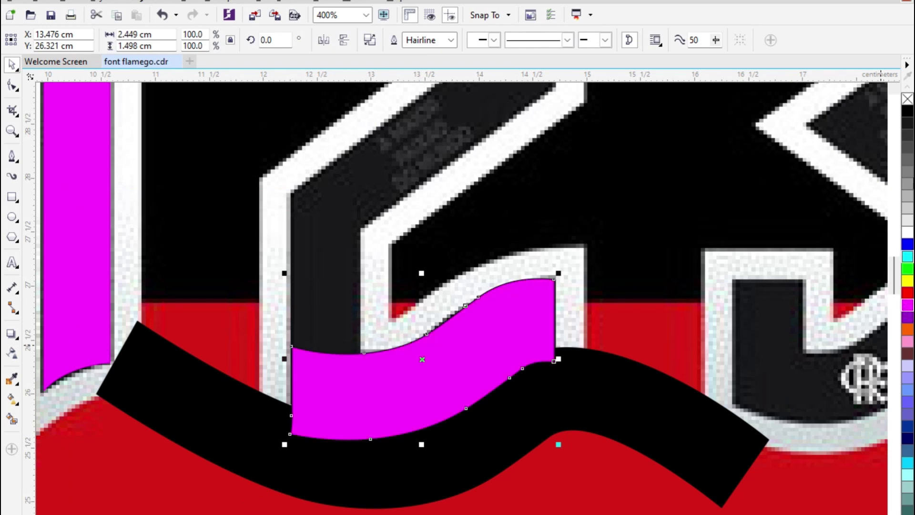
{"action": "right_click", "coordinate": [908, 100]}
Step: Try moving the upper wavy band down over the digit 2 and undo the move
{"action": "scroll", "coordinate": [421, 368], "scroll_direction": "down", "scroll_amount": 2}
{"action": "scroll", "coordinate": [499, 256], "scroll_direction": "up", "scroll_amount": 1}
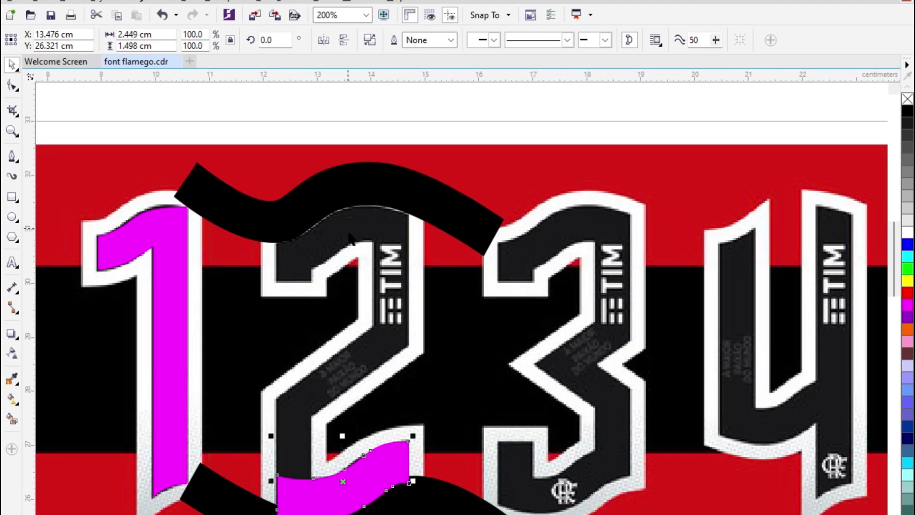
{"action": "scroll", "coordinate": [293, 215], "scroll_direction": "up", "scroll_amount": 1}
{"action": "left_click_drag", "start_coordinate": [444, 203], "coordinate": [444, 272]}
{"action": "key", "text": "ctrl+z"}
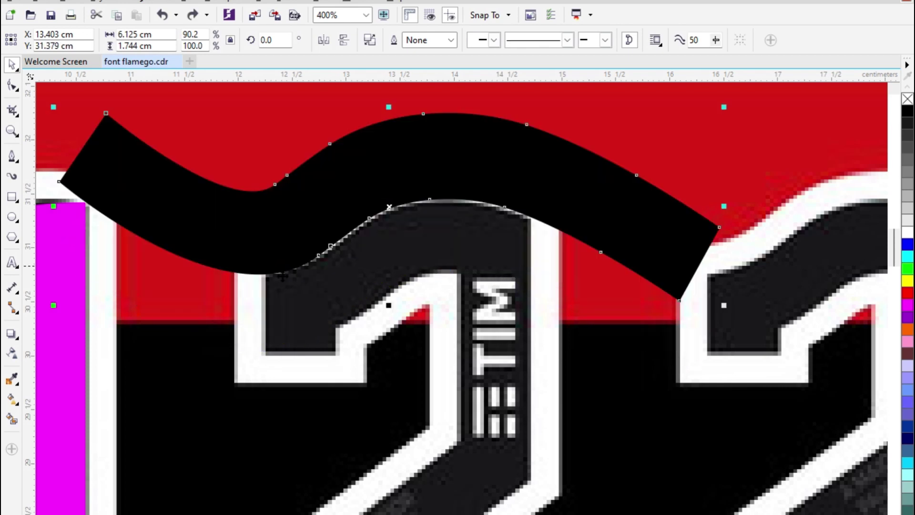
Step: Draw a closed four-sided Pen shape about 0.65 by 1.38 cm around the short end of the 2's top arm, reaching into the band
{"action": "left_click", "coordinate": [12, 156]}
{"action": "scroll", "coordinate": [301, 293], "scroll_direction": "up", "scroll_amount": 1}
{"action": "left_click", "coordinate": [232, 219]}
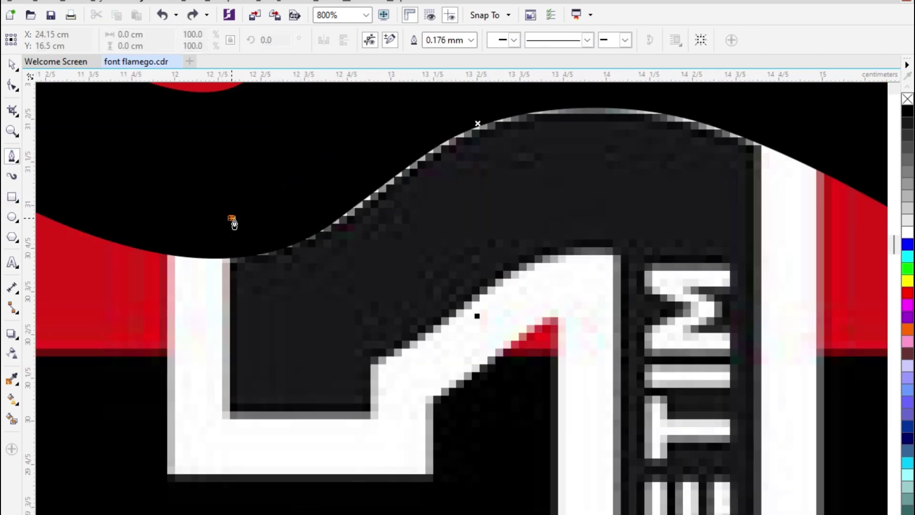
{"action": "left_click", "coordinate": [238, 413]}
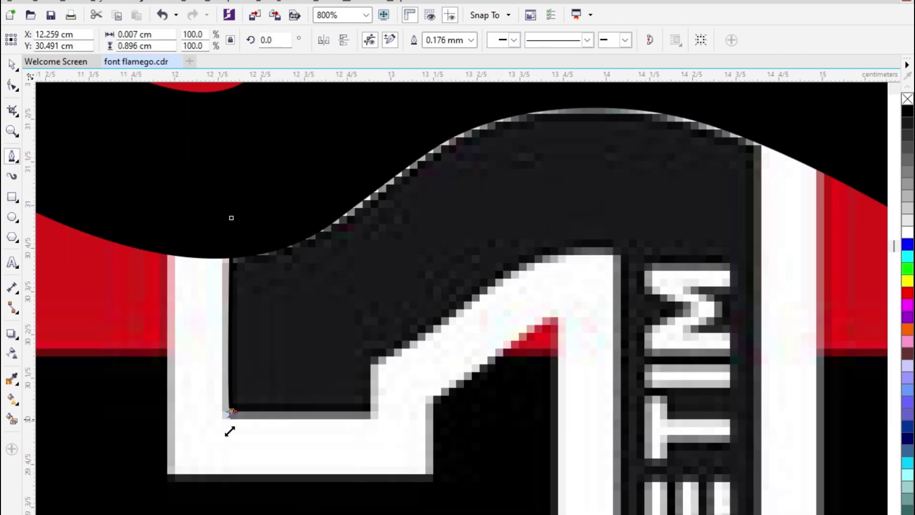
{"action": "scroll", "coordinate": [231, 418], "scroll_direction": "up", "scroll_amount": 1}
{"action": "left_click", "coordinate": [519, 403]}
{"action": "scroll", "coordinate": [505, 410], "scroll_direction": "down", "scroll_amount": 2}
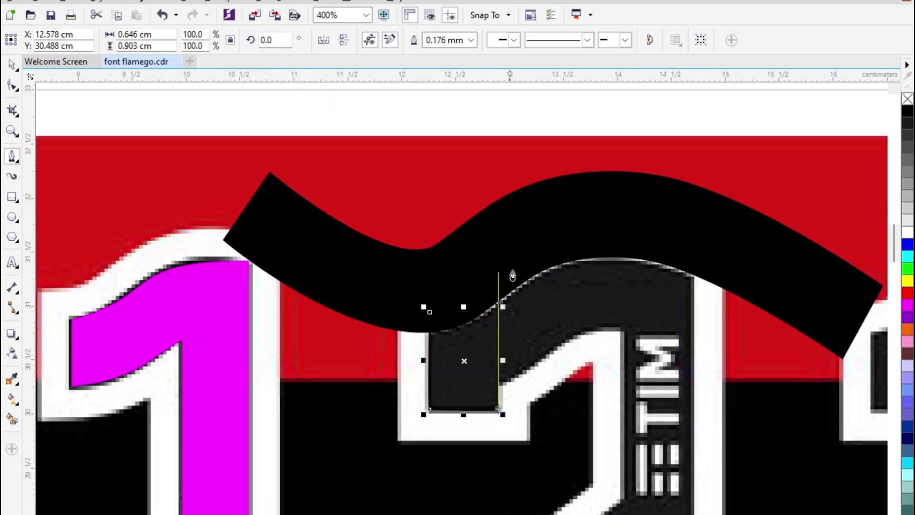
{"action": "left_click", "coordinate": [499, 260]}
{"action": "left_click", "coordinate": [431, 313]}
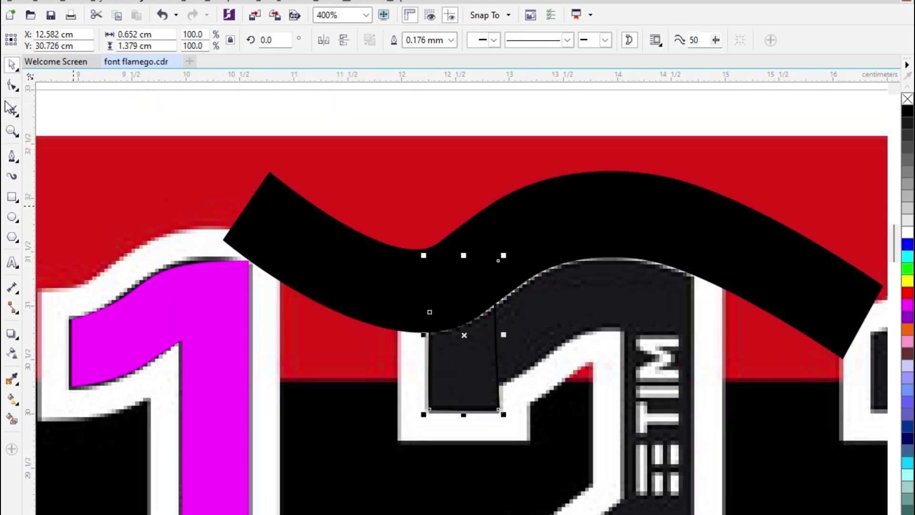
Step: Convert all segments of the four-sided arm-end shape to straight lines
{"action": "left_click", "coordinate": [12, 85]}
{"action": "left_click_drag", "start_coordinate": [420, 177], "coordinate": [561, 458]}
{"action": "left_click", "coordinate": [181, 43]}
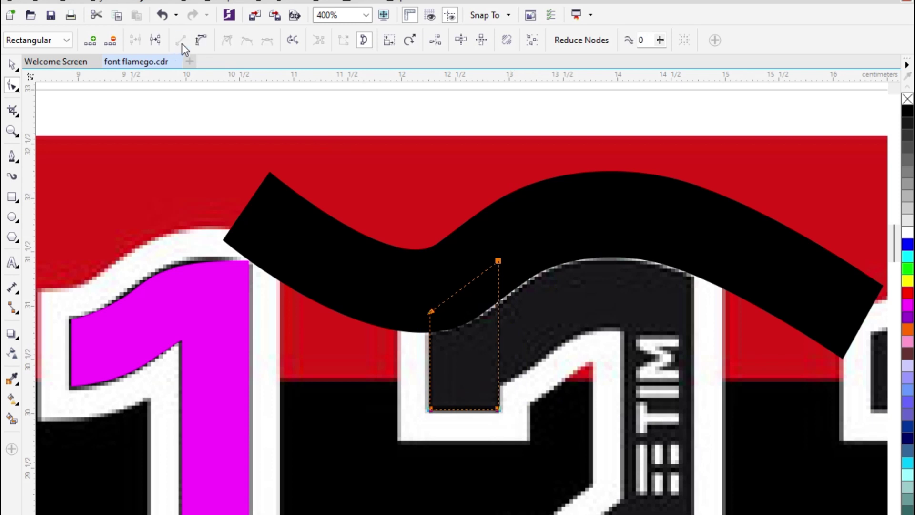
{"action": "scroll", "coordinate": [522, 281], "scroll_direction": "up", "scroll_amount": 1}
{"action": "key", "text": "space"}
Step: Trace the curved underside of the 2's top arm with the Pen tool, starting inside the arm-end shape and ending at the stem's inner corner
{"action": "left_click", "coordinate": [12, 156]}
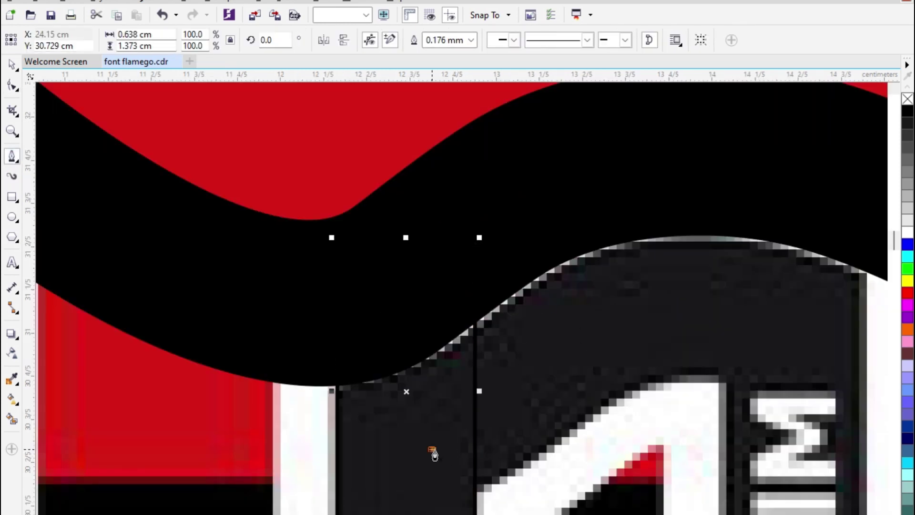
{"action": "left_click", "coordinate": [431, 448]}
{"action": "left_click", "coordinate": [478, 490]}
{"action": "scroll", "coordinate": [630, 424], "scroll_direction": "up", "scroll_amount": 1}
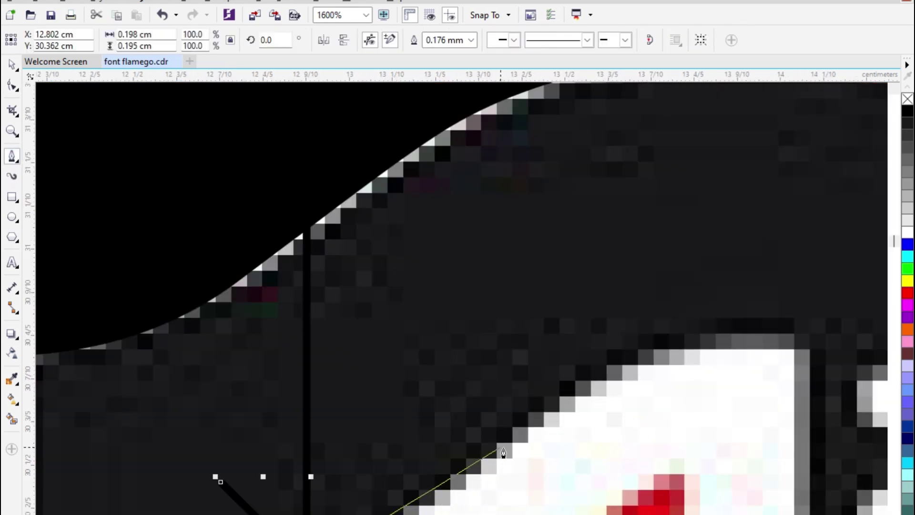
{"action": "left_click_drag", "start_coordinate": [501, 447], "coordinate": [592, 370]}
{"action": "left_click_drag", "start_coordinate": [712, 335], "coordinate": [767, 328]}
{"action": "scroll", "coordinate": [808, 351], "scroll_direction": "down", "scroll_amount": 2}
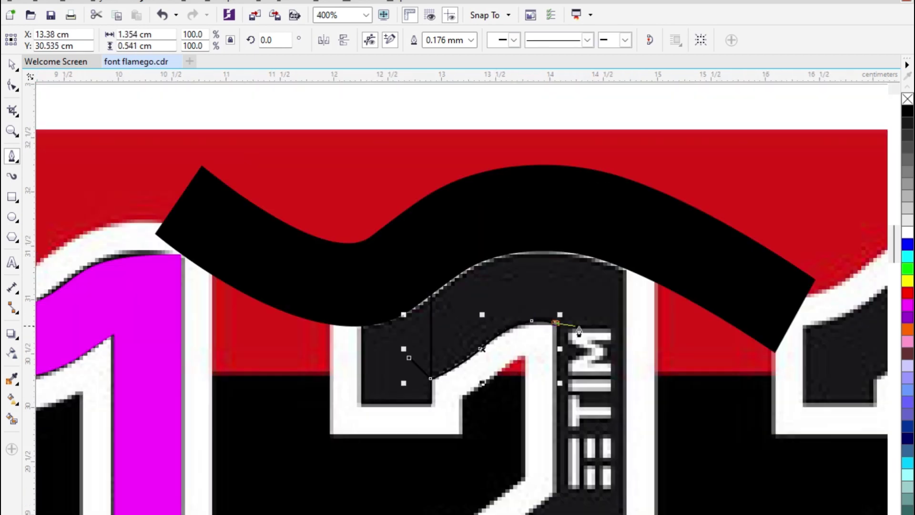
Step: Continue the path to the stem's outer edge, up into the wavy band and back to its start to close the shape
{"action": "scroll", "coordinate": [606, 289], "scroll_direction": "up", "scroll_amount": 1}
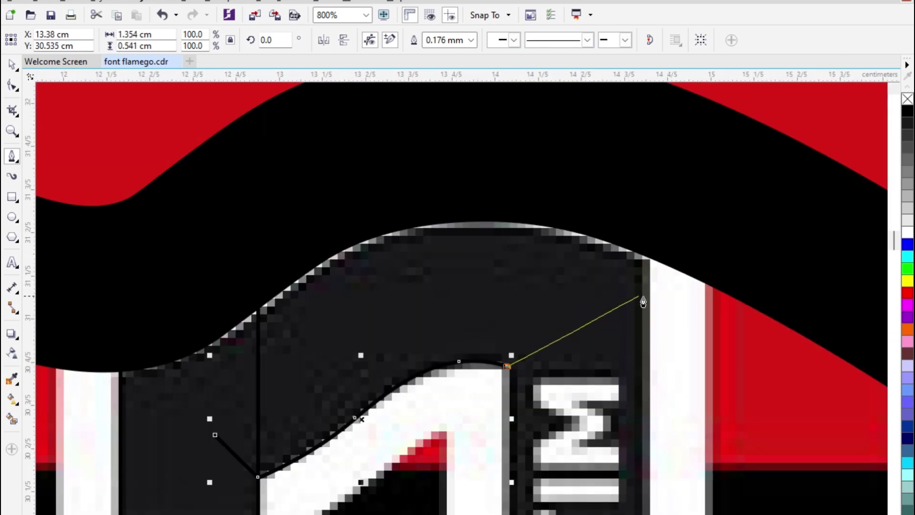
{"action": "left_click_drag", "start_coordinate": [640, 295], "coordinate": [634, 210]}
{"action": "left_click", "coordinate": [309, 201]}
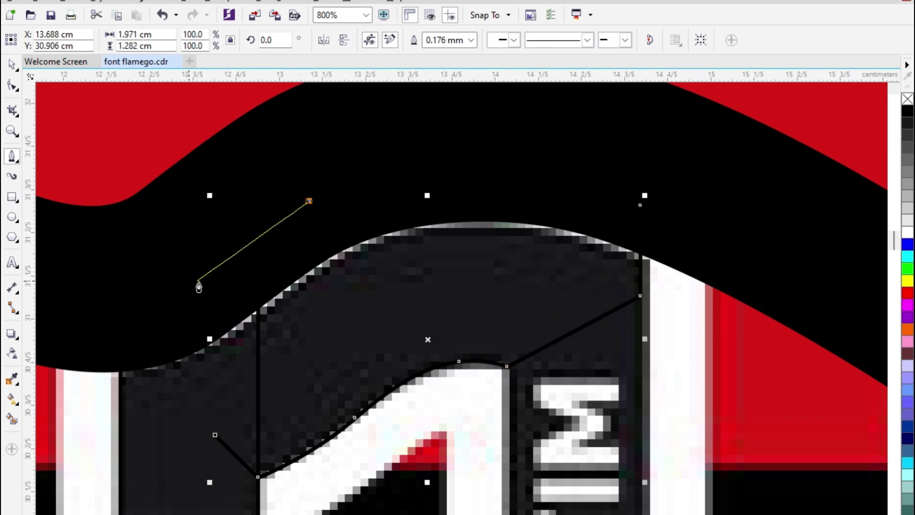
{"action": "left_click", "coordinate": [189, 280]}
{"action": "left_click", "coordinate": [214, 436]}
Step: Weld the curved arm shape and the four-sided arm-end shape into one
{"action": "key", "text": "space"}
{"action": "left_click", "coordinate": [193, 453], "text": "shift"}
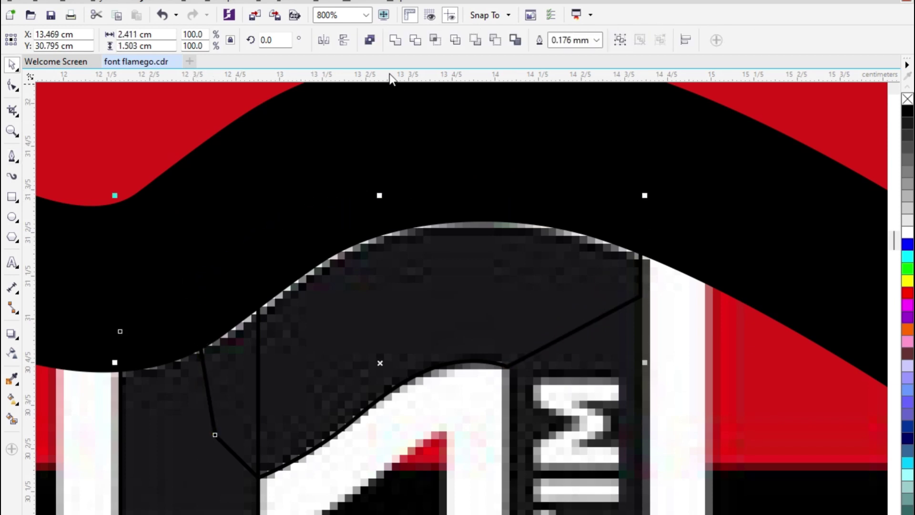
{"action": "left_click", "coordinate": [398, 40]}
Step: Trim the welded top-arm shape with the upper wavy band so its upper edge follows the band's curve
{"action": "left_click", "coordinate": [493, 193]}
{"action": "left_click", "coordinate": [510, 252], "text": "shift"}
{"action": "left_click", "coordinate": [400, 41]}
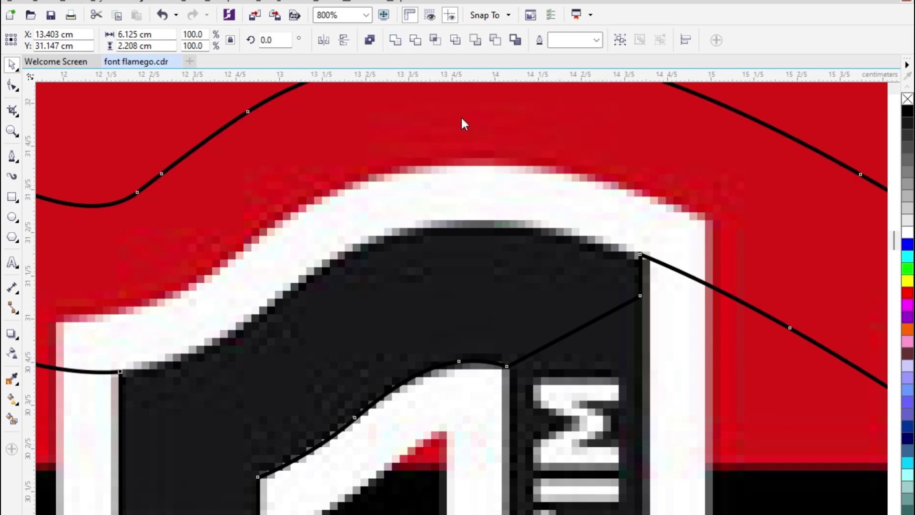
{"action": "key", "text": "ctrl+z"}
{"action": "left_click", "coordinate": [416, 42]}
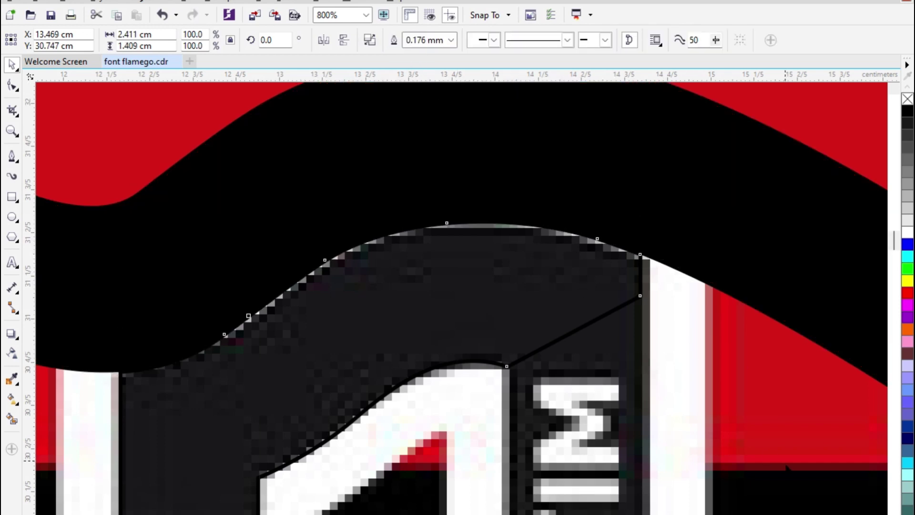
Step: Fill the trimmed top arm of the 2 with magenta and remove its outline
{"action": "left_click", "coordinate": [596, 340]}
{"action": "left_click", "coordinate": [527, 322]}
{"action": "left_click", "coordinate": [908, 305]}
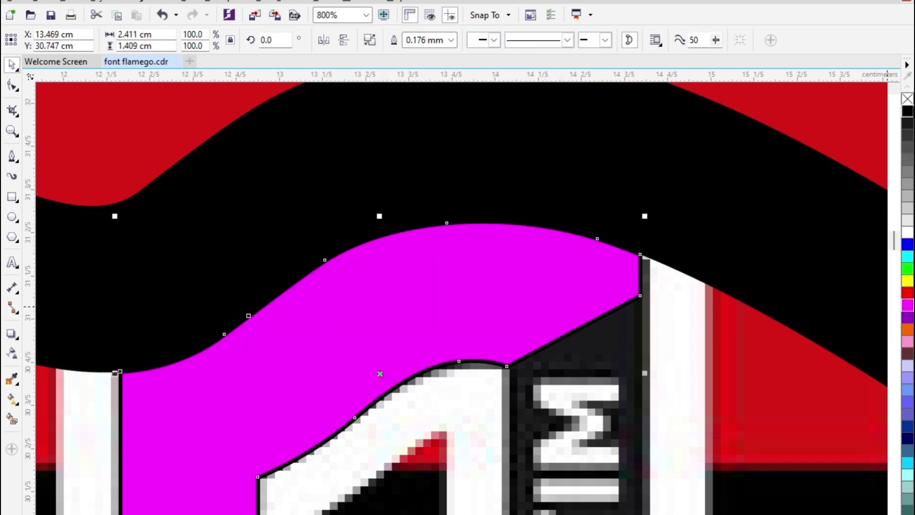
{"action": "right_click", "coordinate": [908, 98]}
Step: Draw a rectangle about 0.62 by 1.75 cm over the 2's upper stem and set its corner radii to 0 cm
{"action": "scroll", "coordinate": [607, 215], "scroll_direction": "down", "scroll_amount": 1}
{"action": "scroll", "coordinate": [632, 270], "scroll_direction": "up", "scroll_amount": 1}
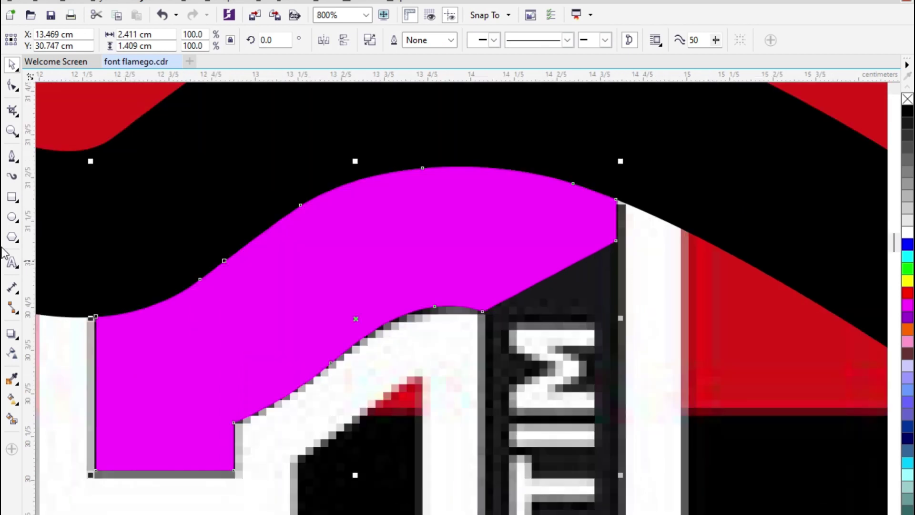
{"action": "left_click", "coordinate": [11, 198]}
{"action": "left_click_drag", "start_coordinate": [616, 201], "coordinate": [482, 514]}
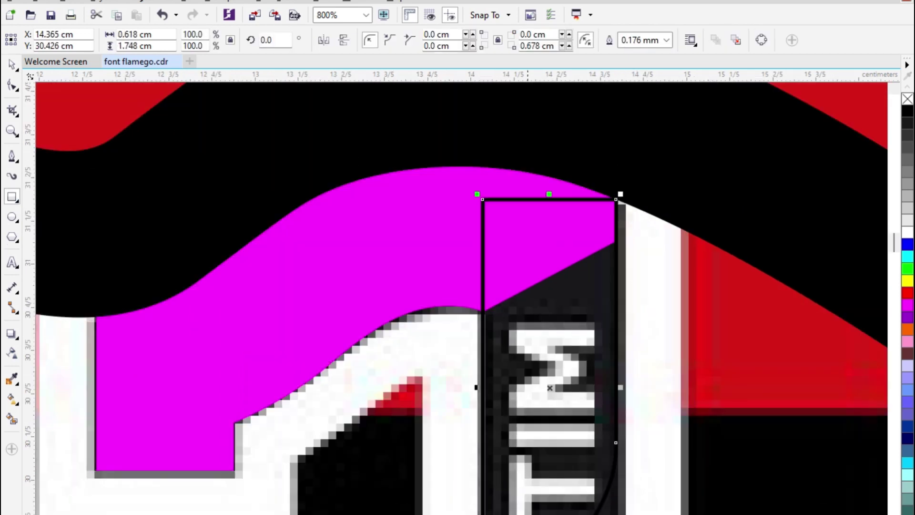
{"action": "type", "text": "0"}
{"action": "key", "text": "Return"}
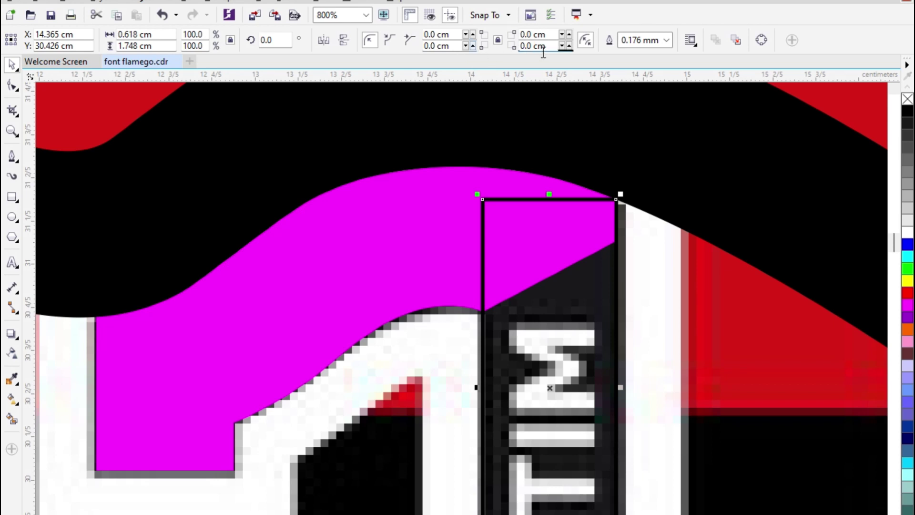
Step: Stretch the stem rectangle down to the stem's lower outer corner, making it about 2.44 cm tall
{"action": "scroll", "coordinate": [541, 429], "scroll_direction": "down", "scroll_amount": 1}
{"action": "scroll", "coordinate": [541, 429], "scroll_direction": "up", "scroll_amount": 1}
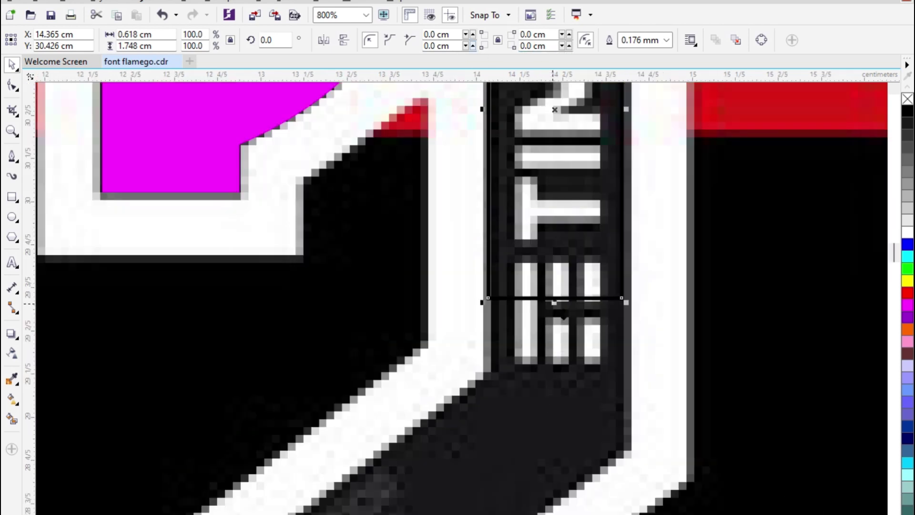
{"action": "left_click_drag", "start_coordinate": [555, 305], "coordinate": [556, 450]}
{"action": "scroll", "coordinate": [591, 367], "scroll_direction": "down", "scroll_amount": 1}
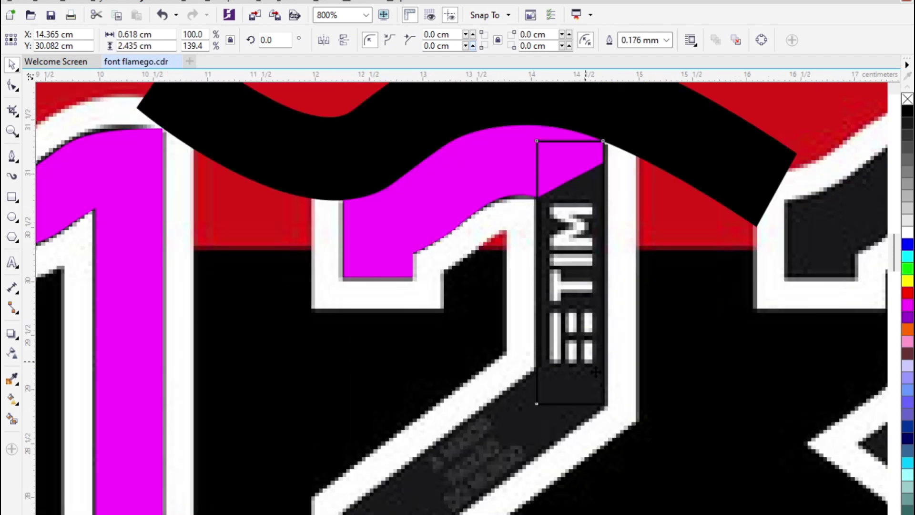
Step: Trace the 2's diagonal and lower stem with the Pen tool as a closed shape about 2.41 by 3.11 cm, overlapping the stem rectangle and lower arm
{"action": "left_click", "coordinate": [12, 156]}
{"action": "scroll", "coordinate": [564, 388], "scroll_direction": "up", "scroll_amount": 1}
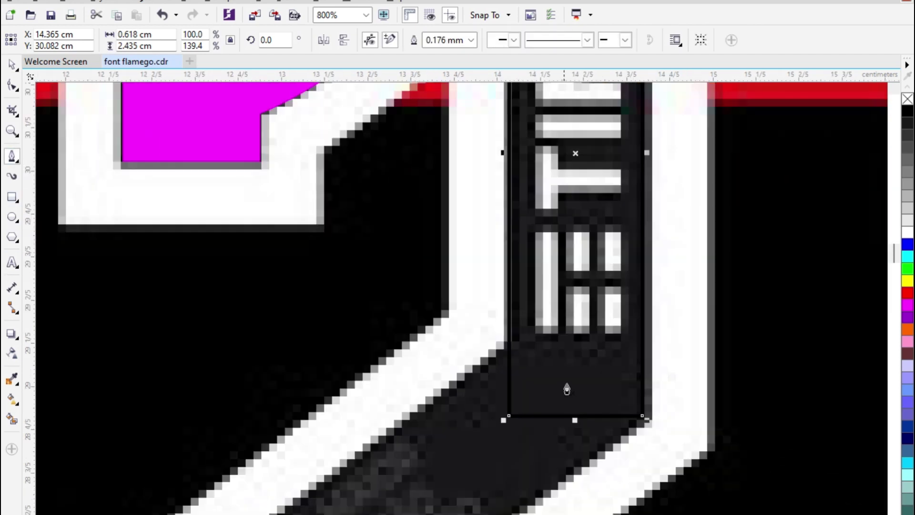
{"action": "left_click", "coordinate": [574, 343]}
{"action": "scroll", "coordinate": [512, 340], "scroll_direction": "down", "scroll_amount": 1}
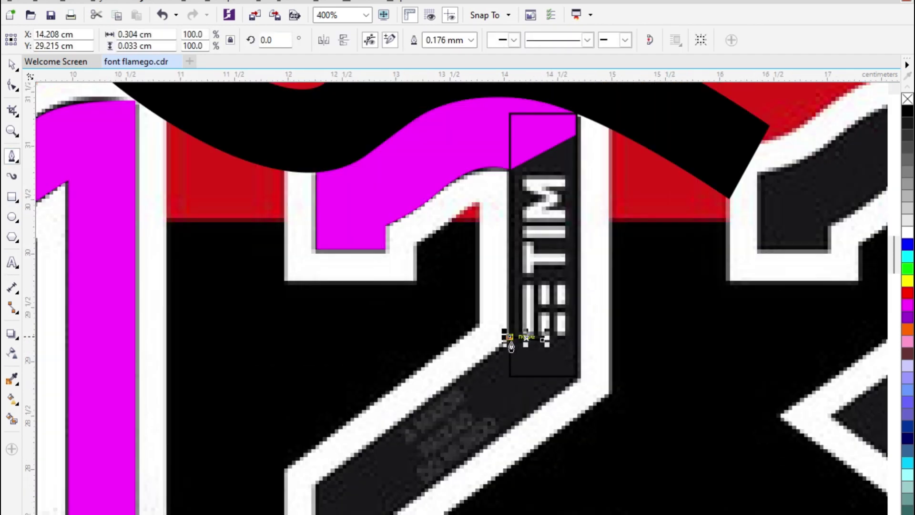
{"action": "scroll", "coordinate": [316, 491], "scroll_direction": "up", "scroll_amount": 2}
{"action": "left_click", "coordinate": [305, 493]}
{"action": "scroll", "coordinate": [333, 397], "scroll_direction": "down", "scroll_amount": 2}
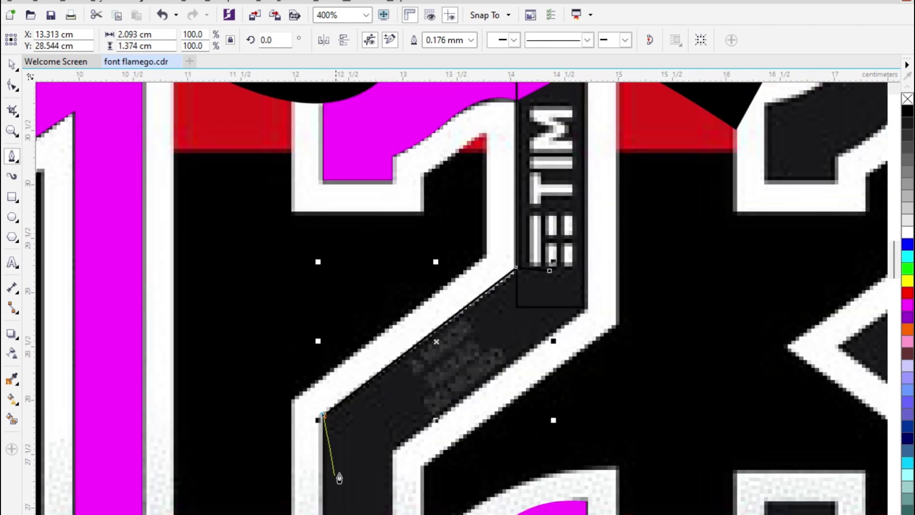
{"action": "left_click", "coordinate": [323, 514]}
{"action": "scroll", "coordinate": [361, 514], "scroll_direction": "up", "scroll_amount": 1}
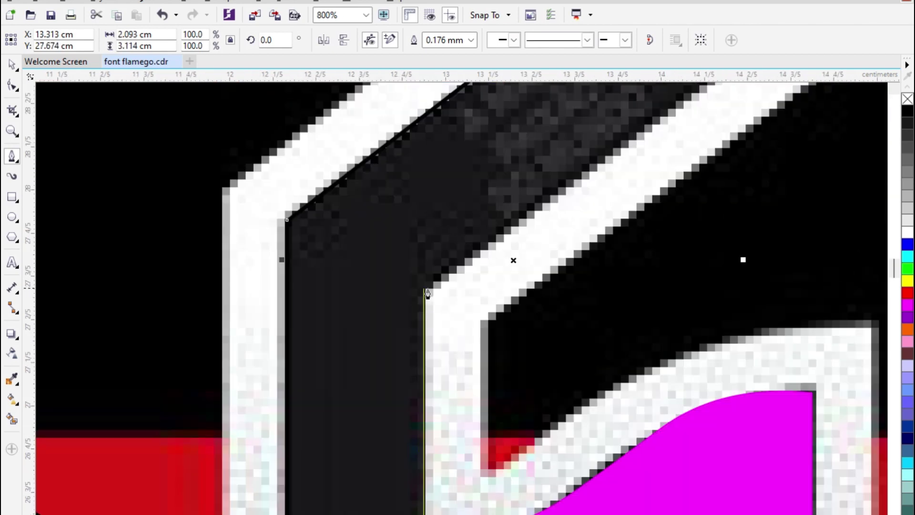
{"action": "scroll", "coordinate": [413, 316], "scroll_direction": "down", "scroll_amount": 1}
{"action": "scroll", "coordinate": [446, 328], "scroll_direction": "up", "scroll_amount": 2}
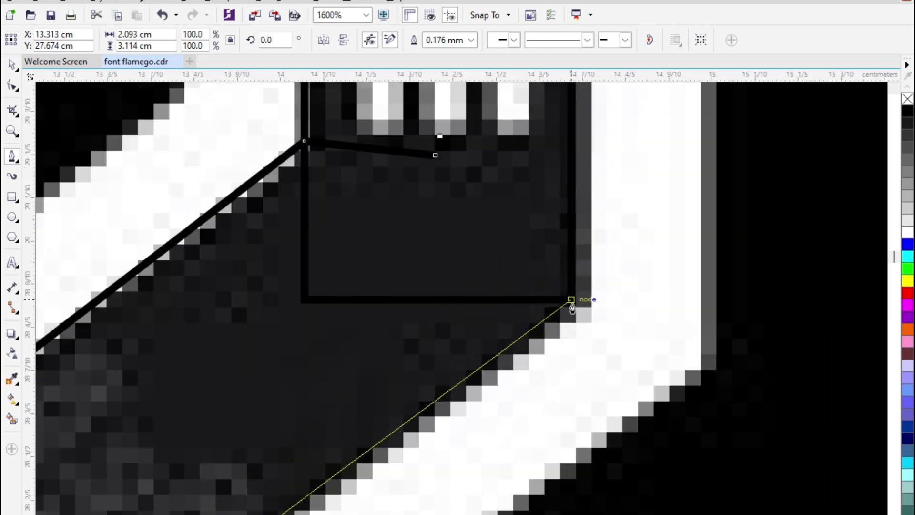
{"action": "left_click", "coordinate": [572, 300]}
{"action": "scroll", "coordinate": [520, 319], "scroll_direction": "down", "scroll_amount": 1}
{"action": "left_click", "coordinate": [477, 237]}
{"action": "scroll", "coordinate": [517, 362], "scroll_direction": "down", "scroll_amount": 2}
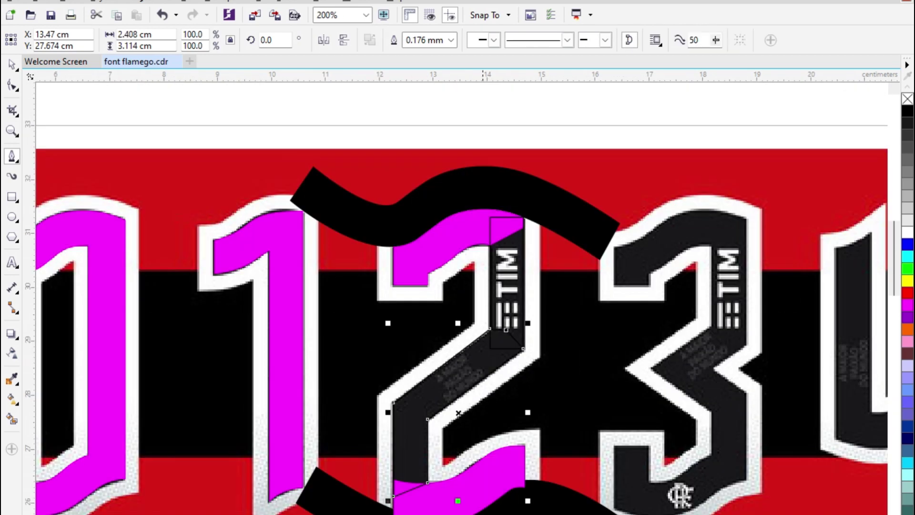
Step: Weld the traced diagonal, stem rectangle, top arm and lower arm into a single 2
{"action": "key", "text": "space"}
{"action": "left_click", "coordinate": [469, 474], "text": "shift"}
{"action": "left_click", "coordinate": [522, 275], "text": "shift"}
{"action": "left_click", "coordinate": [469, 236], "text": "shift"}
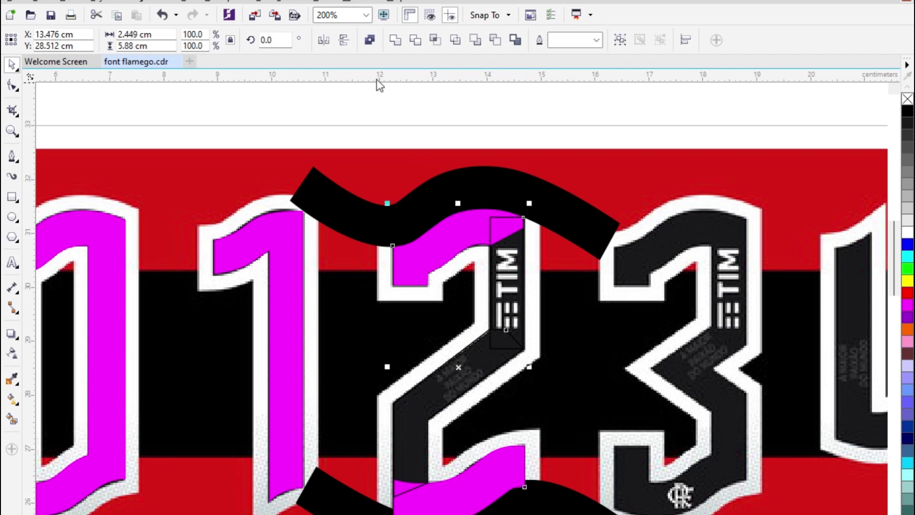
{"action": "left_click", "coordinate": [396, 44]}
Step: Trim the welded 2 with the lower wavy band so its bottom edge follows the band's curve
{"action": "left_click", "coordinate": [510, 501]}
{"action": "left_click", "coordinate": [499, 481], "text": "shift"}
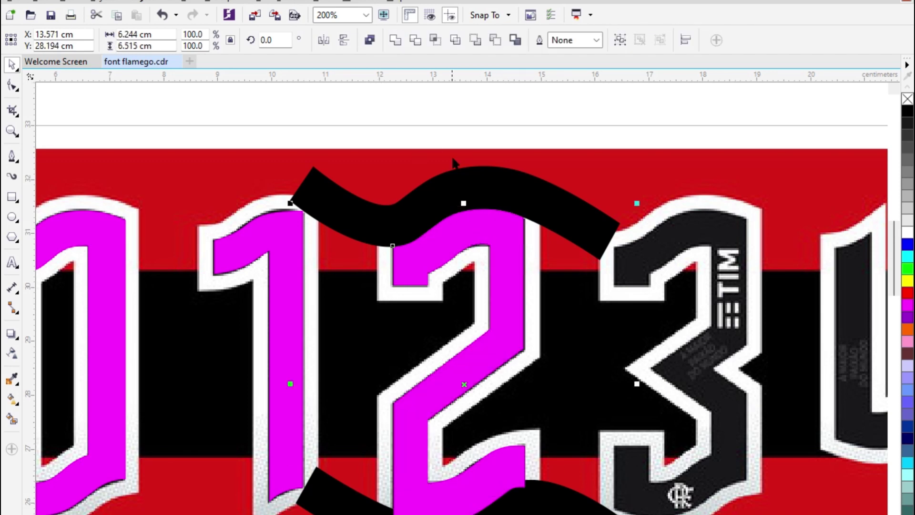
{"action": "left_click", "coordinate": [415, 40]}
Step: Place a copy of the finished 2 over the reference 3, aligned with its top and bottom arms
{"action": "scroll", "coordinate": [424, 366], "scroll_direction": "down", "scroll_amount": 1}
{"action": "left_click", "coordinate": [641, 388]}
{"action": "scroll", "coordinate": [644, 389], "scroll_direction": "up", "scroll_amount": 1}
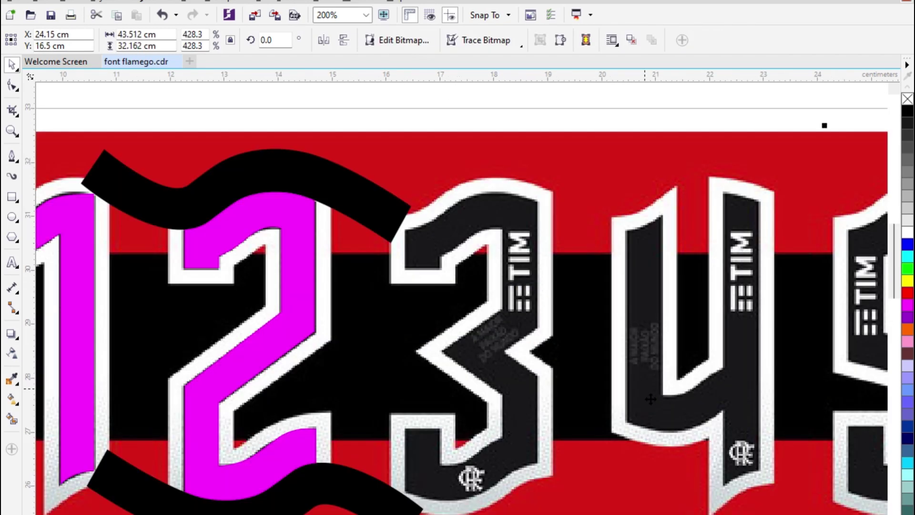
{"action": "left_click_drag", "start_coordinate": [305, 289], "coordinate": [528, 287]}
{"action": "scroll", "coordinate": [548, 320], "scroll_direction": "up", "scroll_amount": 1}
Step: Start a Pen cutting outline with a slanted first segment across the copied 2's stem, just above the diagonal
{"action": "left_click", "coordinate": [12, 157]}
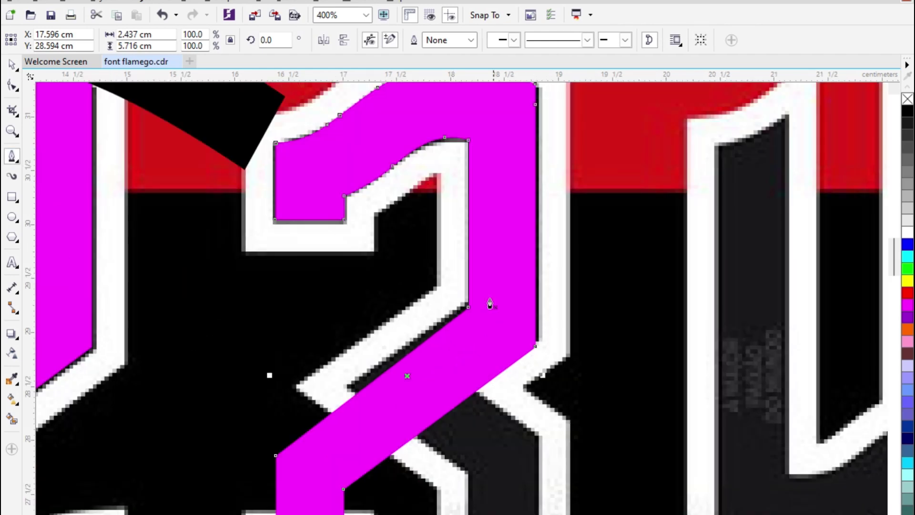
{"action": "left_click", "coordinate": [445, 272]}
{"action": "left_click", "coordinate": [595, 359]}
{"action": "scroll", "coordinate": [549, 329], "scroll_direction": "down", "scroll_amount": 1}
{"action": "left_click", "coordinate": [586, 496]}
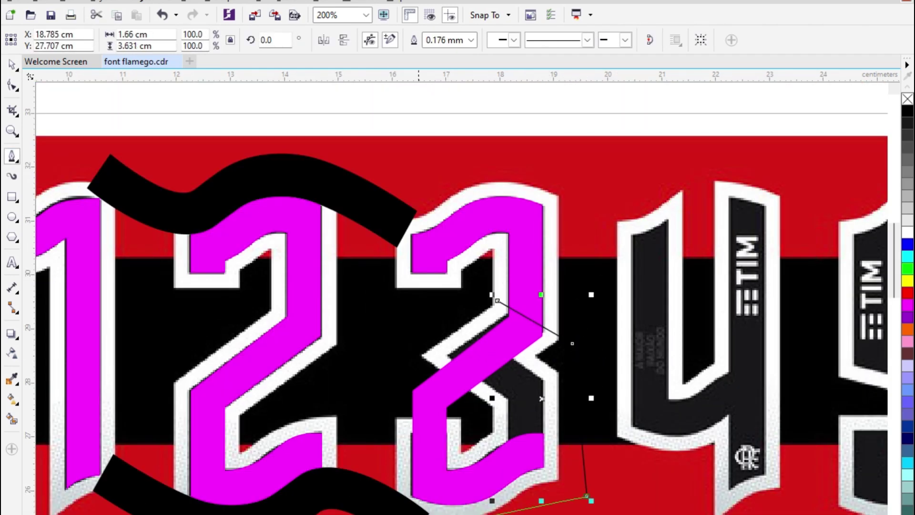
{"action": "left_click", "coordinate": [411, 514]}
{"action": "left_click", "coordinate": [389, 446]}
{"action": "left_click", "coordinate": [380, 383]}
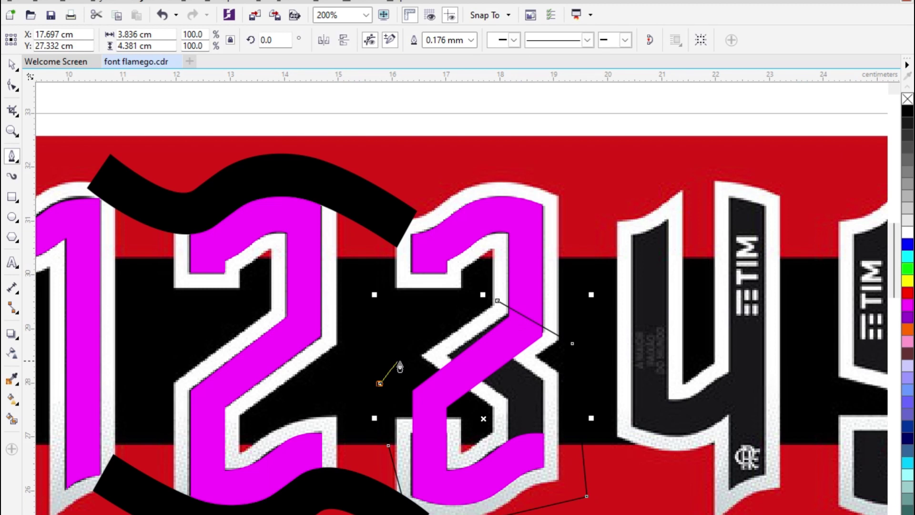
{"action": "key", "text": "space"}
{"action": "key", "text": "ctrl+z"}
{"action": "key", "text": "ctrl+z"}
{"action": "key", "text": "ctrl+z"}
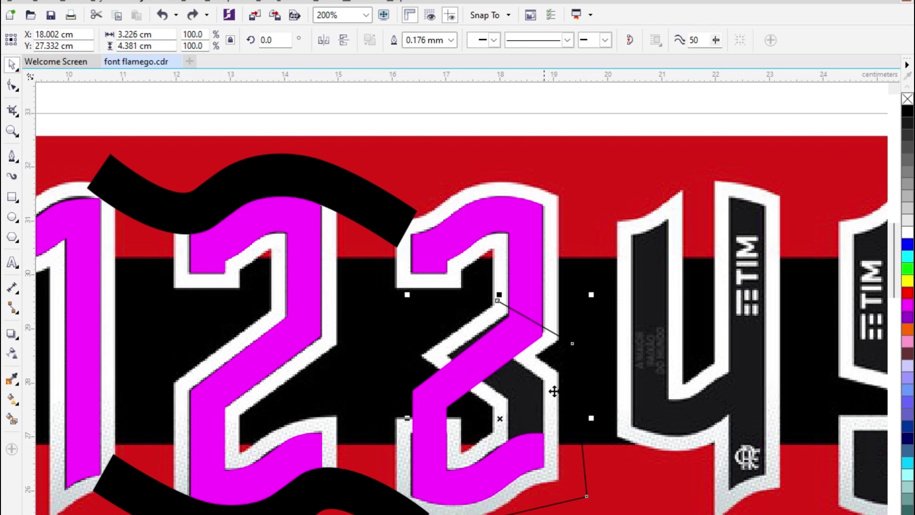
{"action": "key", "text": "ctrl+z"}
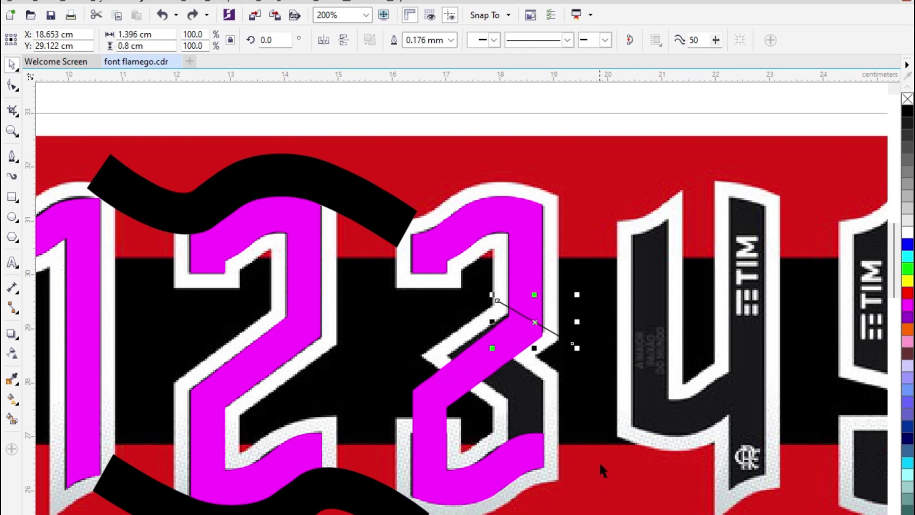
Step: Continue the cutting outline around the copied 2's diagonal, keeping it above the lower arm, and close it at its starting point
{"action": "key", "text": "space"}
{"action": "left_click", "coordinate": [552, 437]}
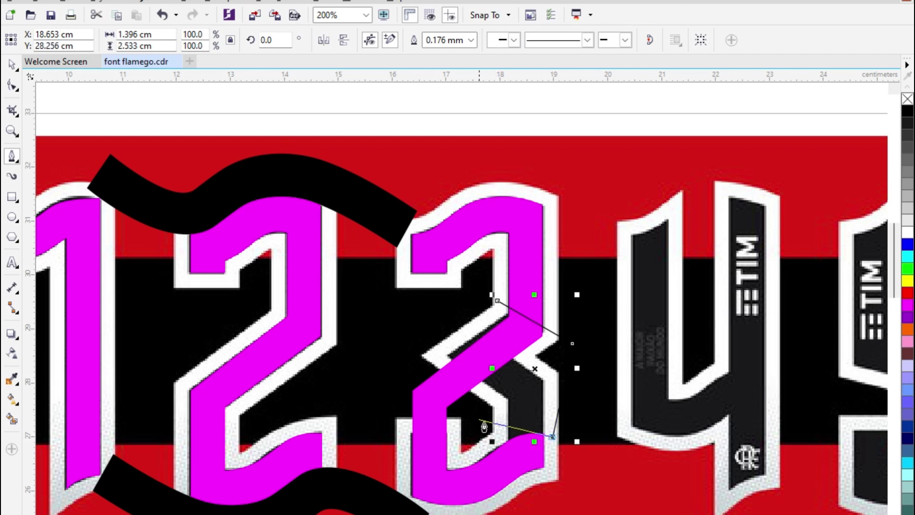
{"action": "key", "text": "ctrl+z"}
{"action": "left_click", "coordinate": [540, 423]}
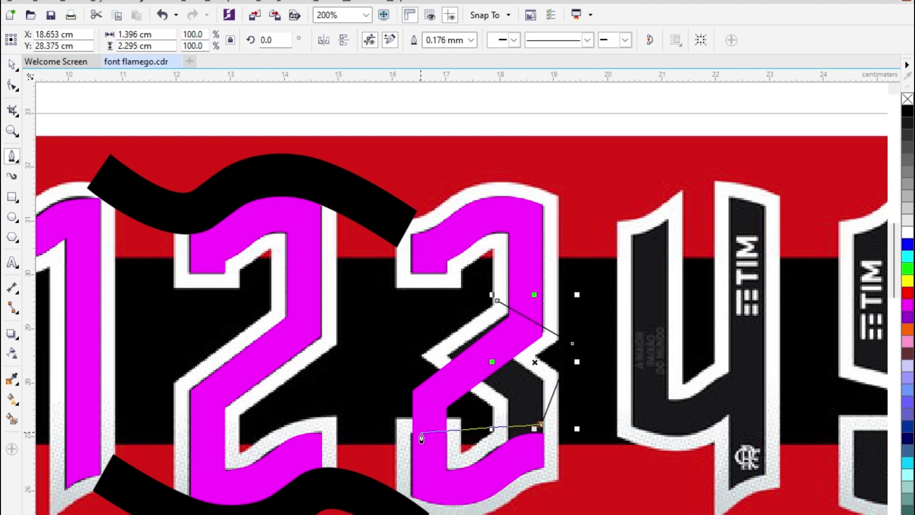
{"action": "left_click", "coordinate": [386, 423]}
{"action": "left_click", "coordinate": [415, 361]}
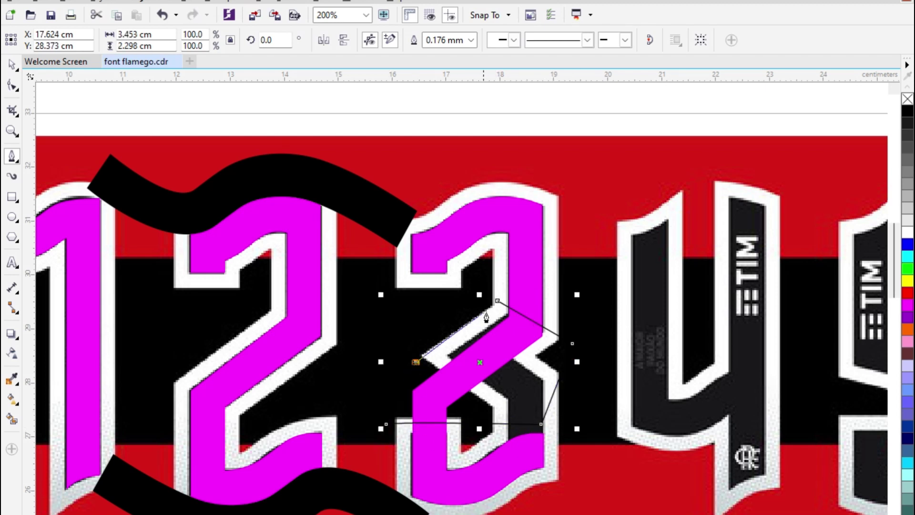
{"action": "left_click", "coordinate": [497, 301]}
Step: Trim the copied 2 with the closed outline to cut away its diagonal
{"action": "key", "text": "space"}
{"action": "left_click", "coordinate": [539, 294]}
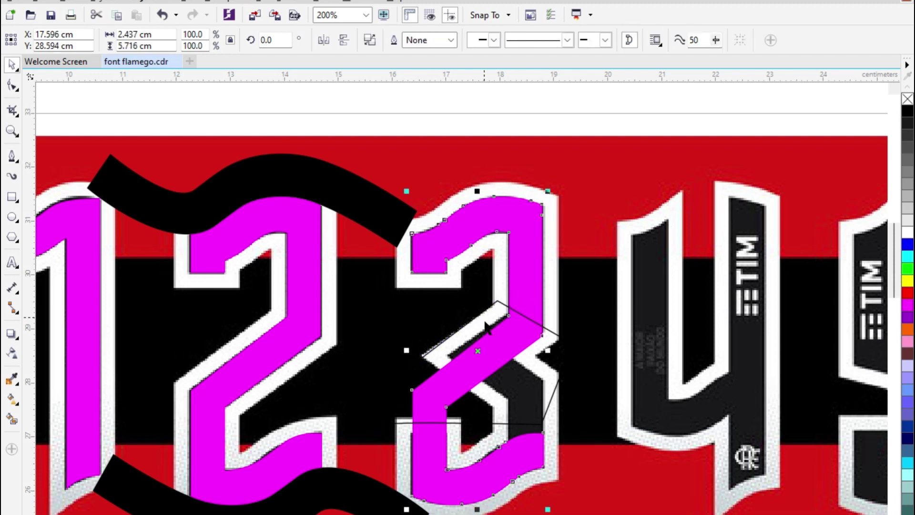
{"action": "left_click", "coordinate": [523, 315], "text": "shift"}
{"action": "left_click", "coordinate": [417, 40]}
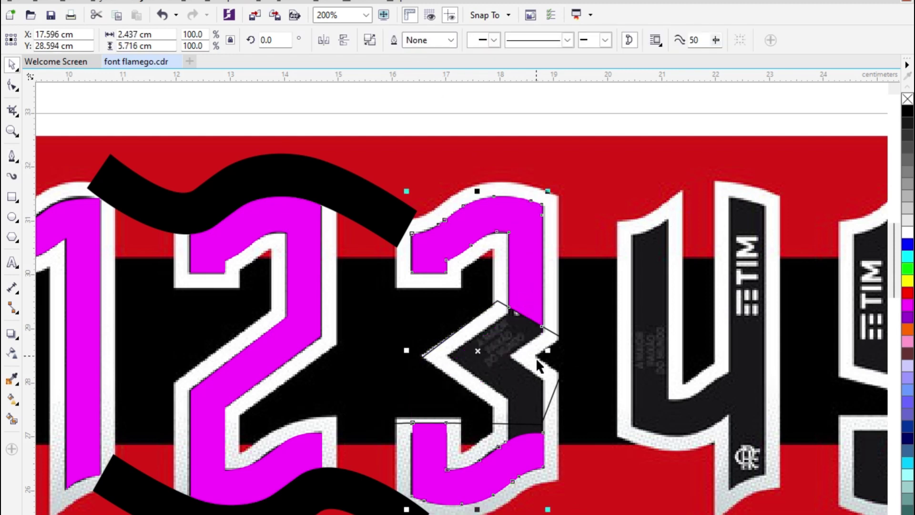
Step: Lower the upper edge of the 3's lower-arm stub to the reference edge by moving its two corner nodes down
{"action": "scroll", "coordinate": [388, 458], "scroll_direction": "up", "scroll_amount": 2}
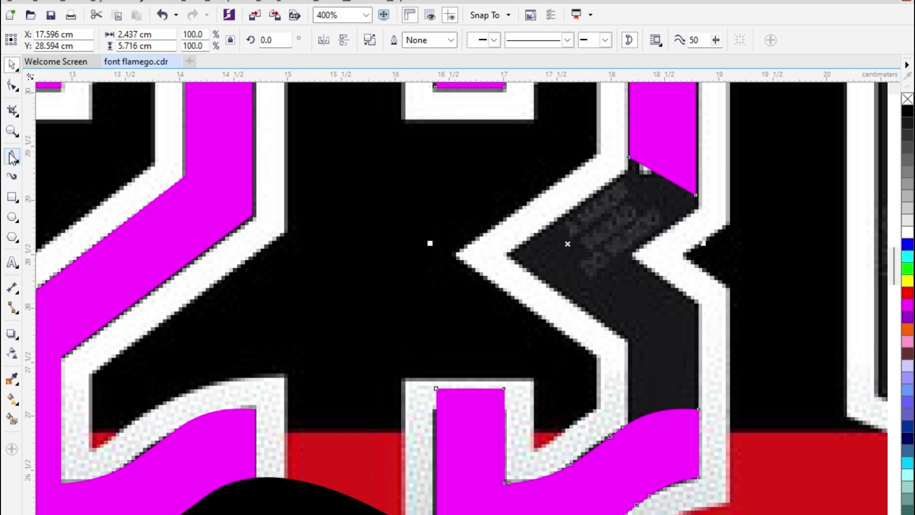
{"action": "left_click", "coordinate": [12, 86]}
{"action": "scroll", "coordinate": [501, 400], "scroll_direction": "up", "scroll_amount": 4}
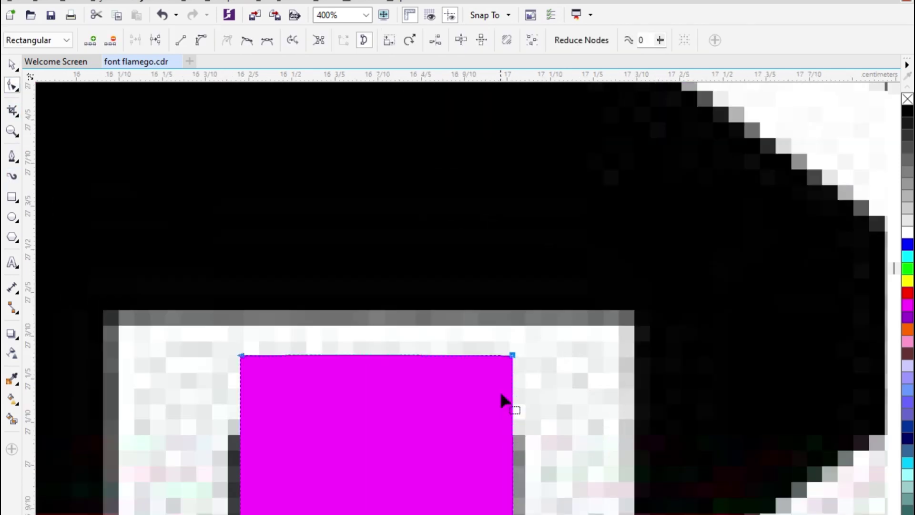
{"action": "left_click_drag", "start_coordinate": [511, 361], "coordinate": [509, 433]}
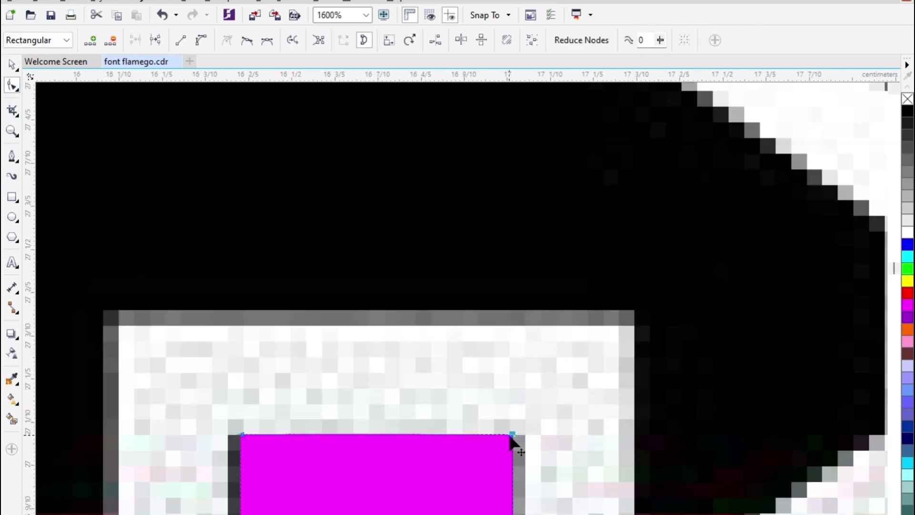
{"action": "scroll", "coordinate": [380, 396], "scroll_direction": "down", "scroll_amount": 2}
{"action": "key", "text": "space"}
{"action": "left_click", "coordinate": [451, 333]}
Step: Trace the 3's middle section with the Pen tool from the upper stem around the outer chevron point and down into the lower arm
{"action": "left_click", "coordinate": [12, 158]}
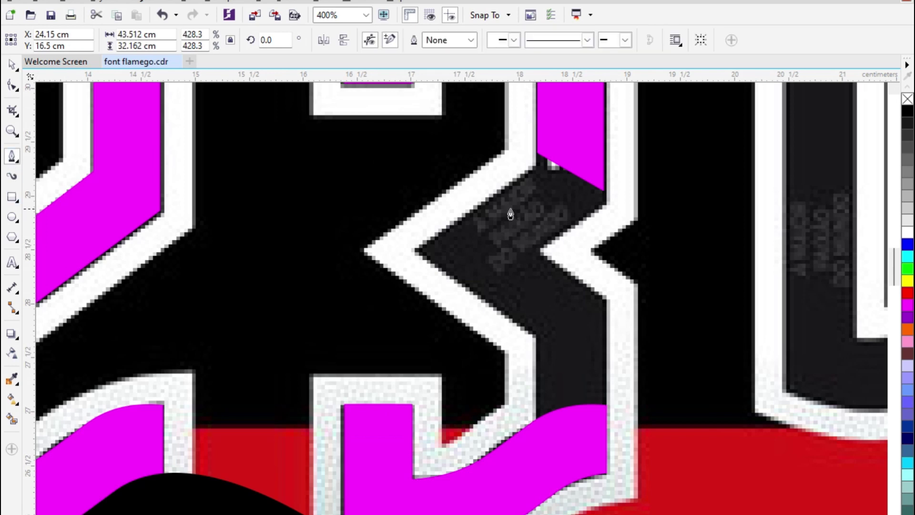
{"action": "scroll", "coordinate": [548, 160], "scroll_direction": "up", "scroll_amount": 2}
{"action": "left_click", "coordinate": [592, 110]}
{"action": "left_click", "coordinate": [534, 128]}
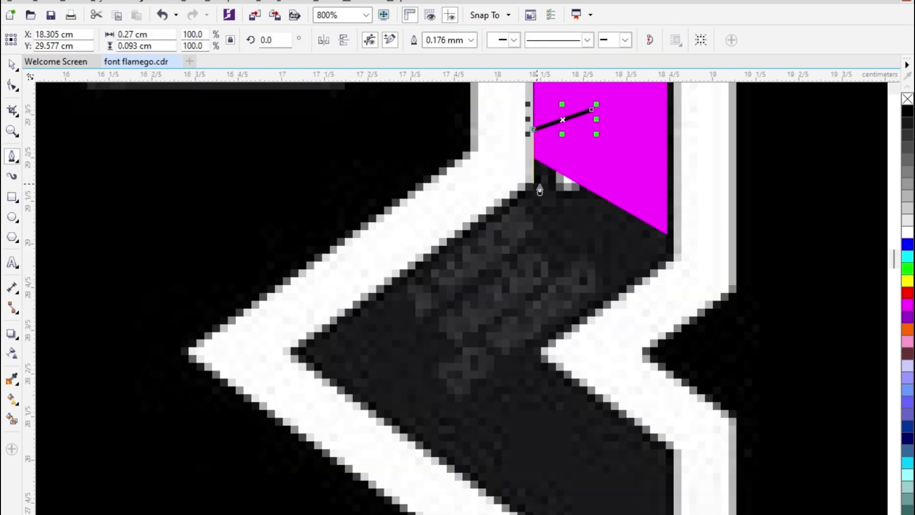
{"action": "left_click", "coordinate": [532, 182]}
{"action": "key", "text": "ctrl+z"}
{"action": "scroll", "coordinate": [549, 184], "scroll_direction": "up", "scroll_amount": 4}
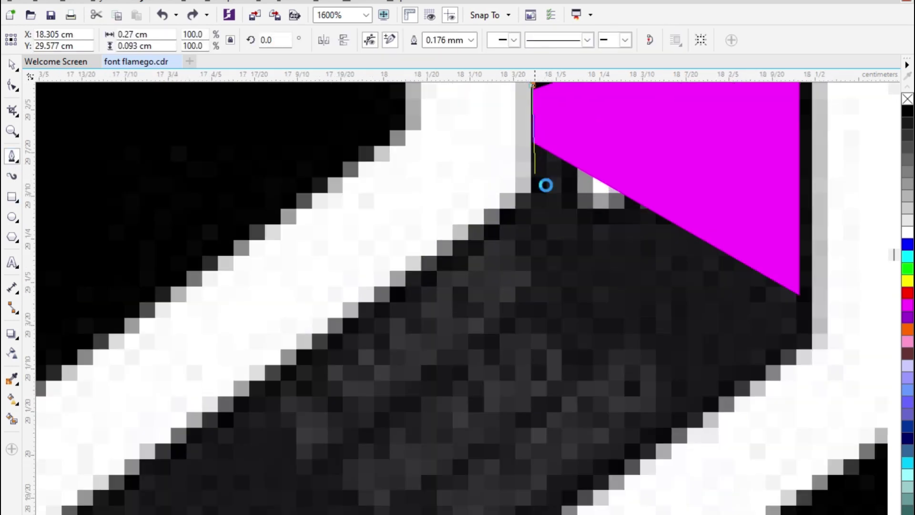
{"action": "left_click", "coordinate": [531, 211]}
{"action": "scroll", "coordinate": [532, 208], "scroll_direction": "down", "scroll_amount": 3}
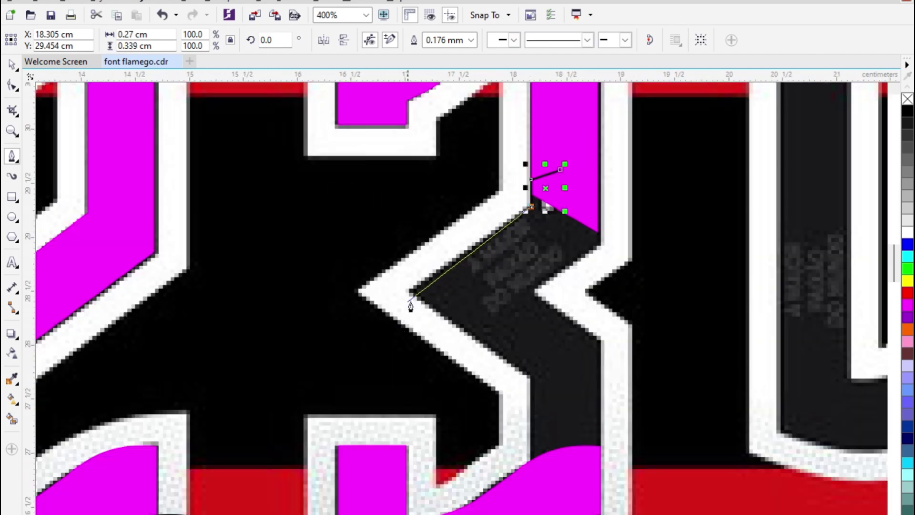
{"action": "left_click", "coordinate": [411, 289]}
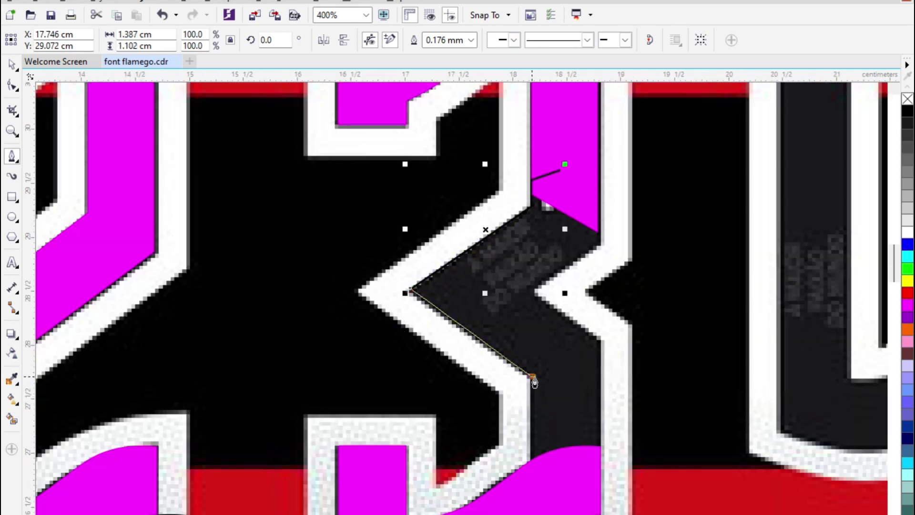
{"action": "left_click", "coordinate": [532, 377]}
{"action": "left_click", "coordinate": [533, 483]}
{"action": "left_click", "coordinate": [600, 512]}
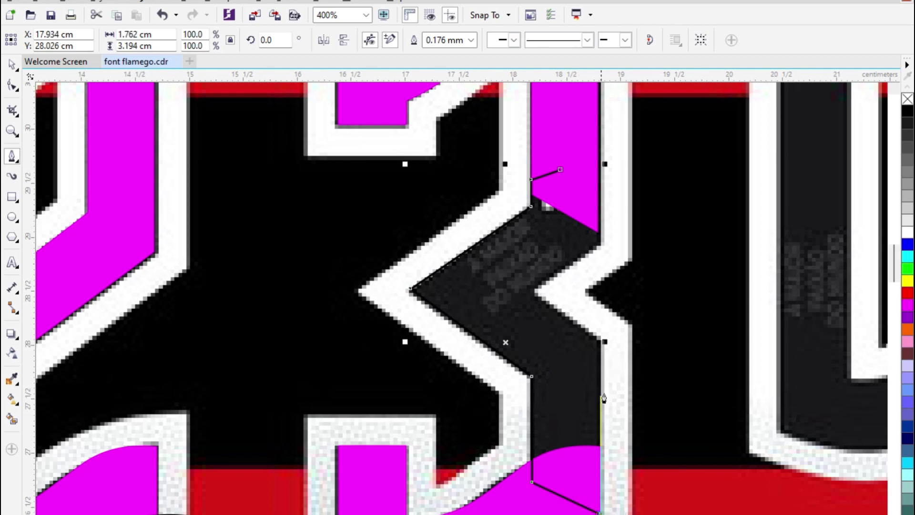
Step: Trace the 3's inner notch back up to the upper stem and close the middle-section outline, about 1.76 by 3.19 cm
{"action": "left_click", "coordinate": [600, 343]}
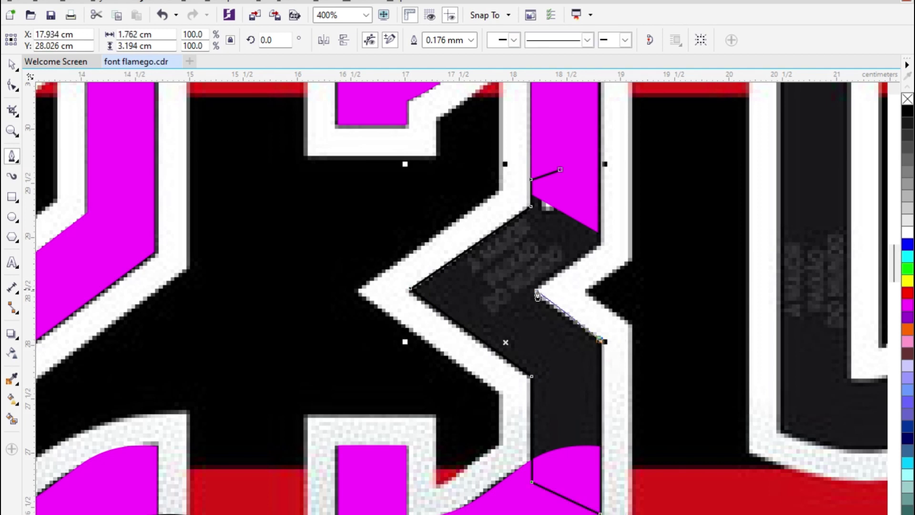
{"action": "left_click", "coordinate": [536, 291]}
{"action": "scroll", "coordinate": [600, 250], "scroll_direction": "up", "scroll_amount": 5}
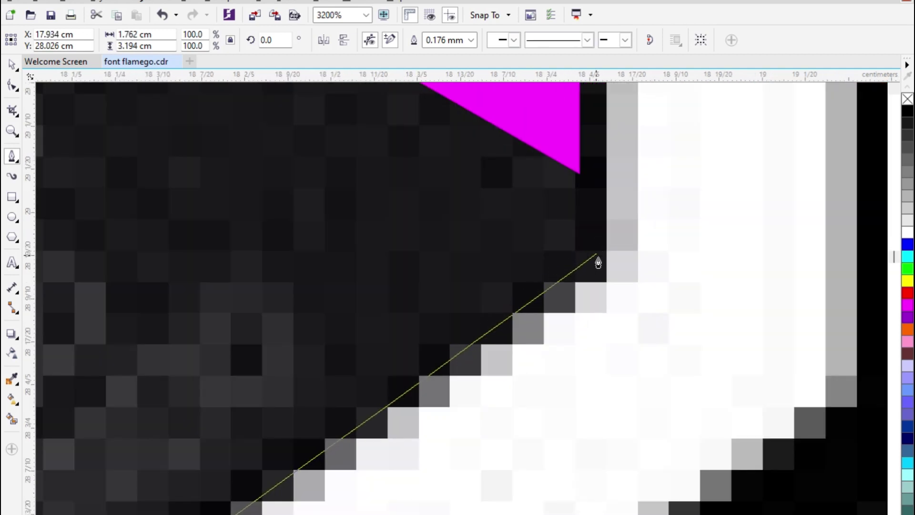
{"action": "left_click", "coordinate": [580, 272]}
{"action": "left_click", "coordinate": [595, 127]}
{"action": "scroll", "coordinate": [543, 266], "scroll_direction": "down", "scroll_amount": 3}
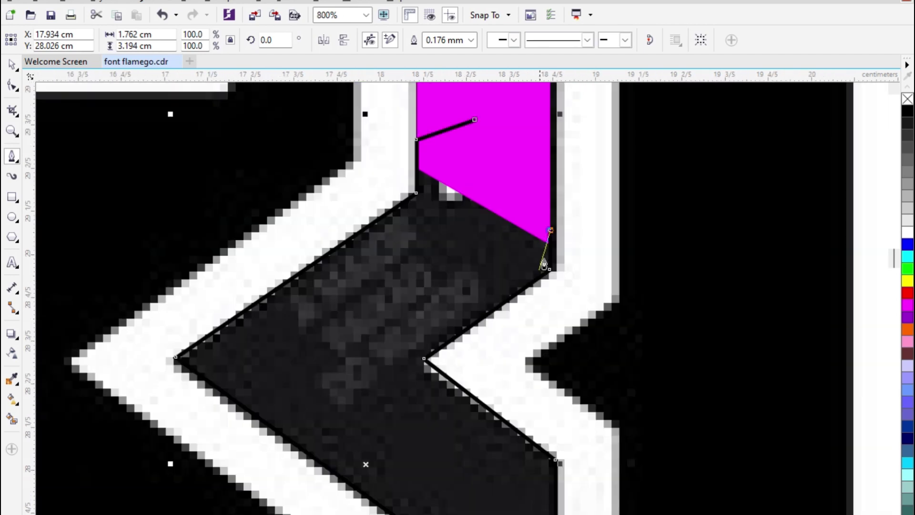
{"action": "left_click", "coordinate": [479, 121]}
Step: Weld the traced middle section to the 3's upper and lower parts as one magenta shape
{"action": "scroll", "coordinate": [479, 121], "scroll_direction": "down", "scroll_amount": 3}
{"action": "key", "text": "space"}
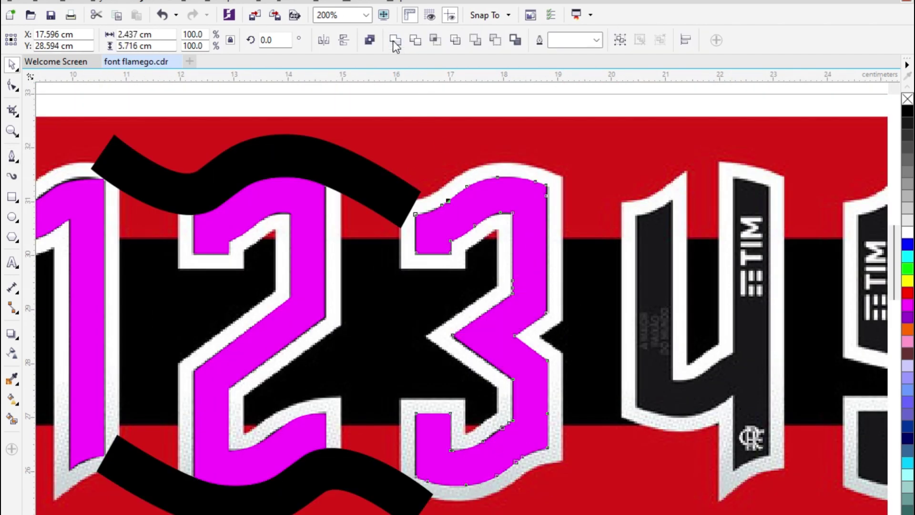
{"action": "left_click", "coordinate": [393, 42]}
{"action": "scroll", "coordinate": [389, 332], "scroll_direction": "down", "scroll_amount": 1}
{"action": "left_click", "coordinate": [383, 218]}
Step: Draw a rectangle about 0.70 by 3.38 cm over the 4's short stem, starting above its slanted tip
{"action": "scroll", "coordinate": [355, 266], "scroll_direction": "down", "scroll_amount": 1}
{"action": "scroll", "coordinate": [471, 287], "scroll_direction": "up", "scroll_amount": 1}
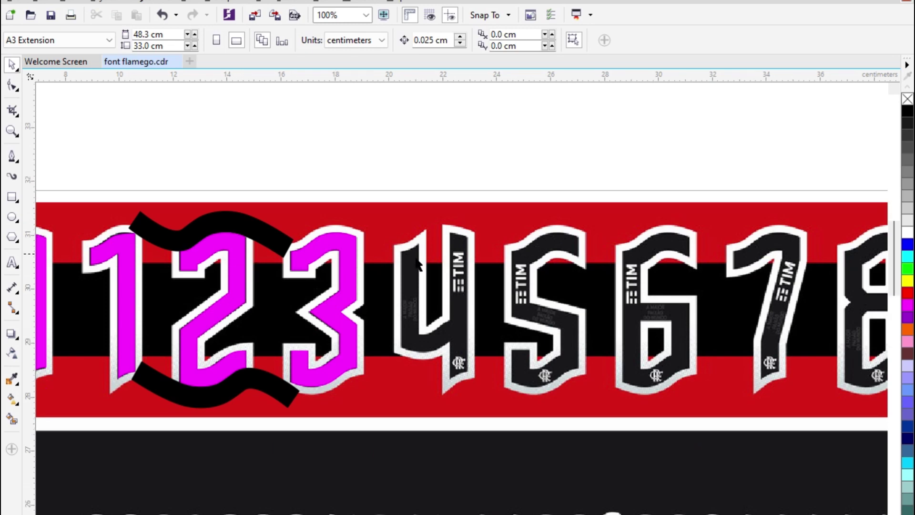
{"action": "scroll", "coordinate": [419, 259], "scroll_direction": "up", "scroll_amount": 1}
{"action": "scroll", "coordinate": [486, 253], "scroll_direction": "up", "scroll_amount": 1}
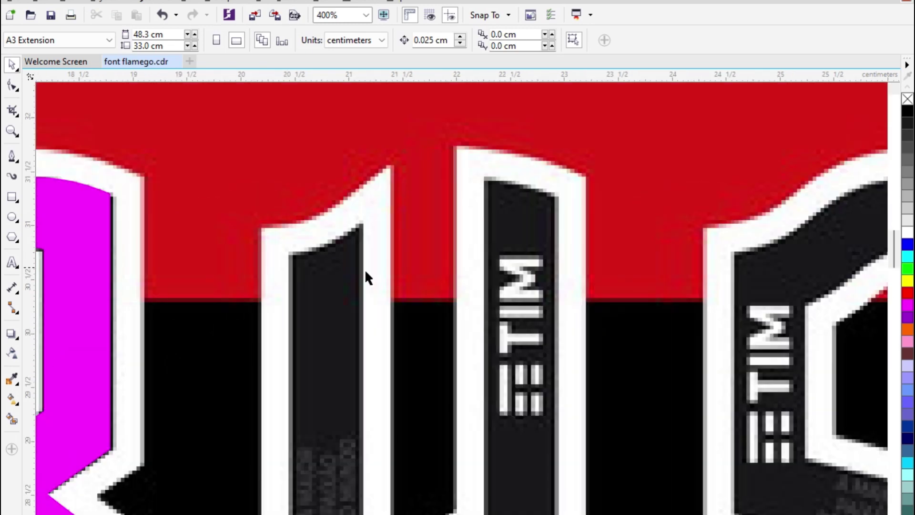
{"action": "left_click", "coordinate": [13, 198]}
{"action": "left_click_drag", "start_coordinate": [286, 178], "coordinate": [361, 512]}
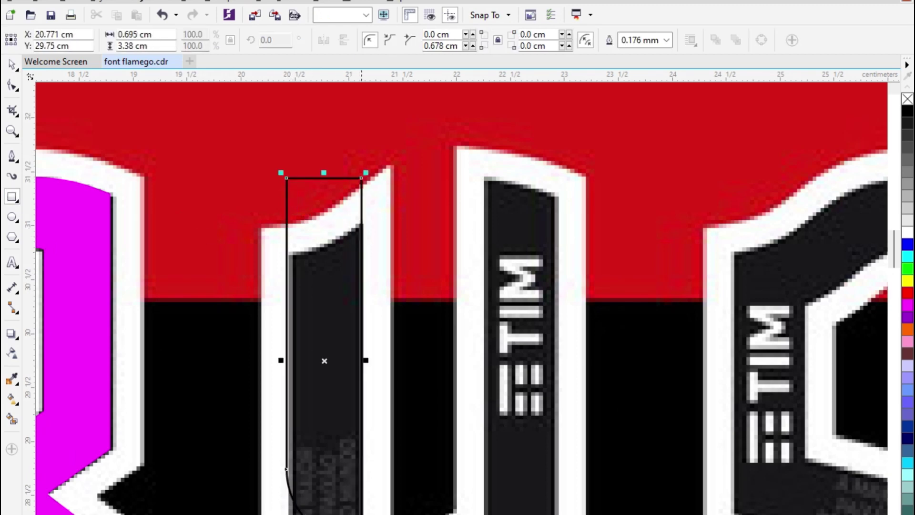
Step: Resize the short-stem rectangle to about 0.65 by 4.14 cm to fit the 4's short stem, and set its rounded corner's radius to 0 cm
{"action": "scroll", "coordinate": [442, 460], "scroll_direction": "down", "scroll_amount": 3}
{"action": "scroll", "coordinate": [442, 460], "scroll_direction": "up", "scroll_amount": 2}
{"action": "scroll", "coordinate": [419, 413], "scroll_direction": "down", "scroll_amount": 1}
{"action": "scroll", "coordinate": [400, 405], "scroll_direction": "down", "scroll_amount": 1}
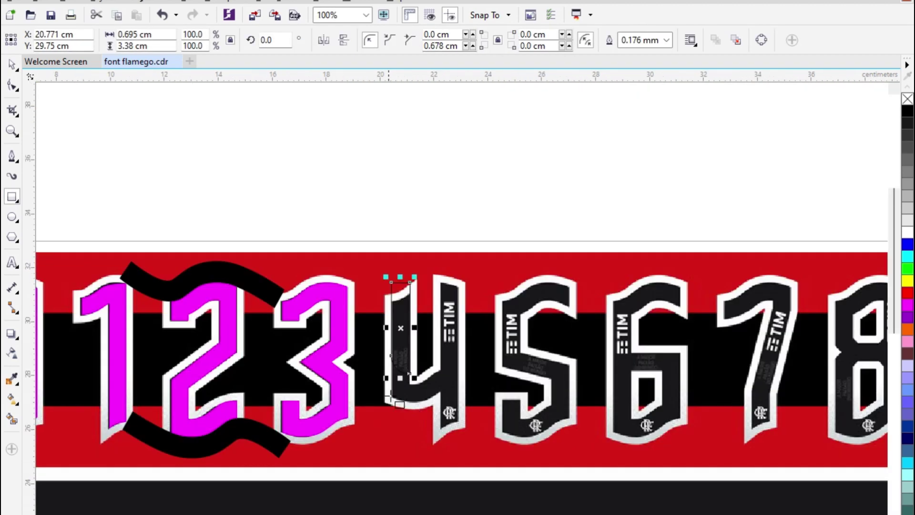
{"action": "scroll", "coordinate": [392, 398], "scroll_direction": "up", "scroll_amount": 1}
{"action": "scroll", "coordinate": [430, 390], "scroll_direction": "up", "scroll_amount": 1}
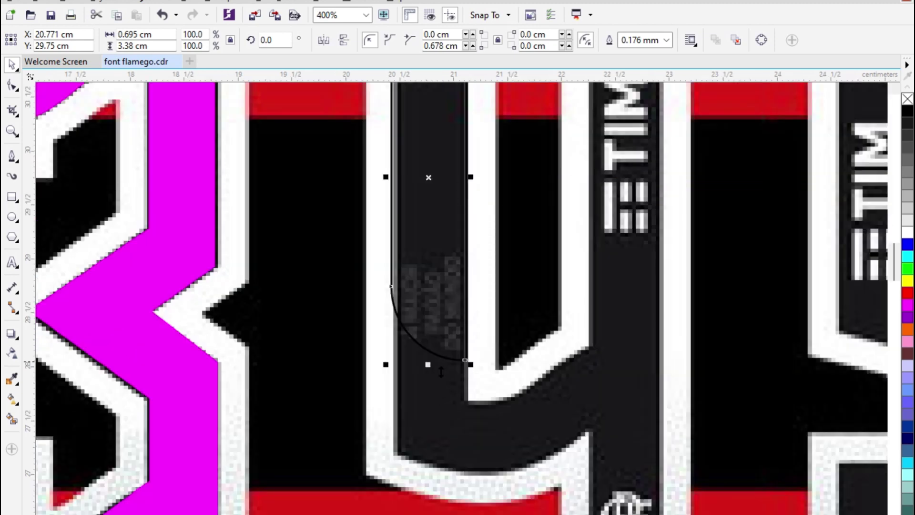
{"action": "left_click_drag", "start_coordinate": [441, 372], "coordinate": [423, 496]}
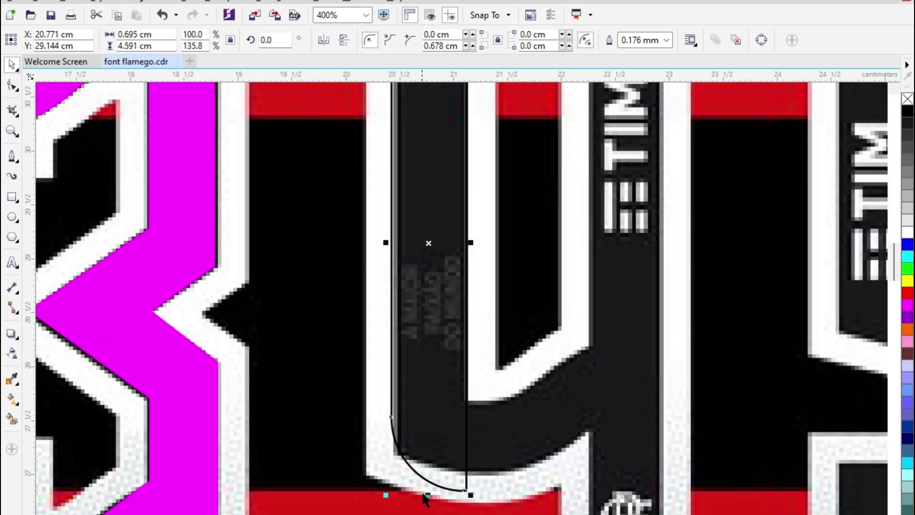
{"action": "scroll", "coordinate": [393, 250], "scroll_direction": "up", "scroll_amount": 1}
{"action": "left_click_drag", "start_coordinate": [385, 234], "coordinate": [389, 234]}
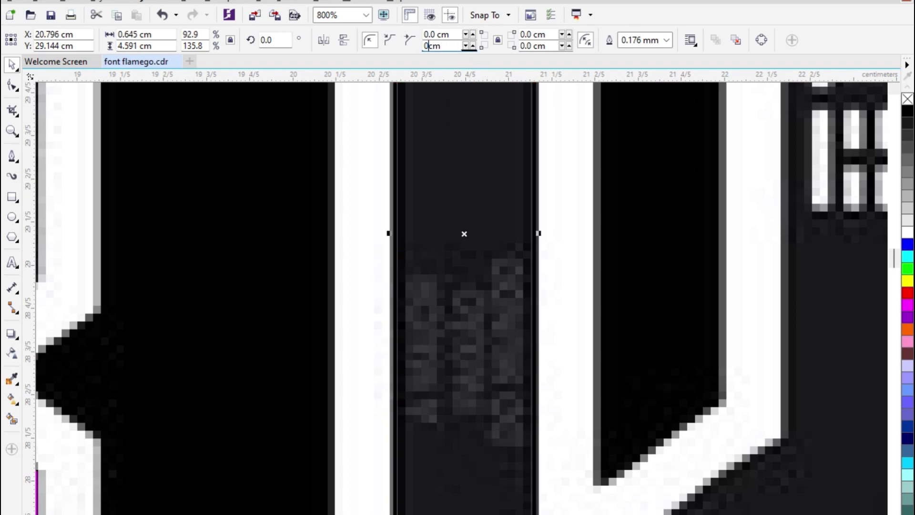
{"action": "scroll", "coordinate": [418, 167], "scroll_direction": "down", "scroll_amount": 1}
{"action": "left_click_drag", "start_coordinate": [443, 453], "coordinate": [435, 399]}
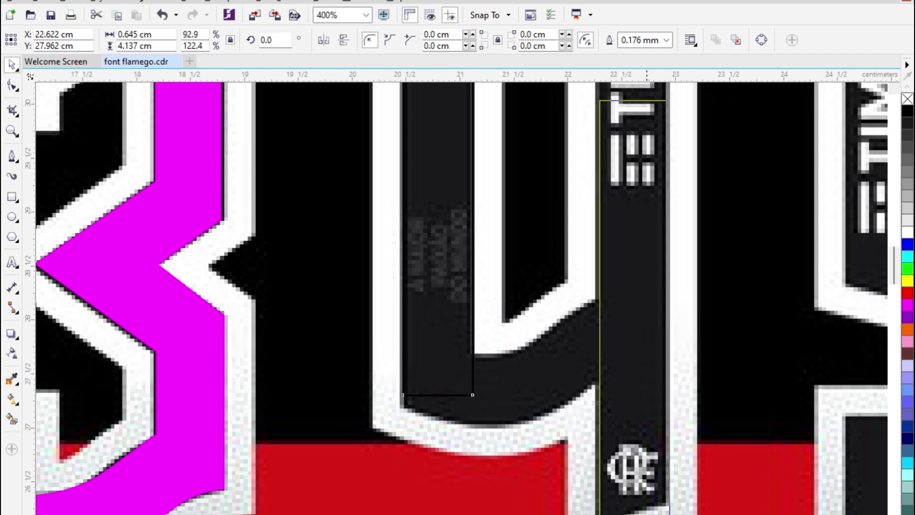
Step: Copy the rectangle onto the 4's long stem, extend it above the stem's slanted top, and weld both stem rectangles
{"action": "right_click", "coordinate": [647, 513]}
{"action": "left_click_drag", "start_coordinate": [647, 514], "coordinate": [647, 513]}
{"action": "scroll", "coordinate": [647, 514], "scroll_direction": "down", "scroll_amount": 1}
{"action": "scroll", "coordinate": [671, 280], "scroll_direction": "up", "scroll_amount": 1}
{"action": "left_click_drag", "start_coordinate": [615, 331], "coordinate": [633, 170]}
{"action": "left_click", "coordinate": [446, 202], "text": "shift"}
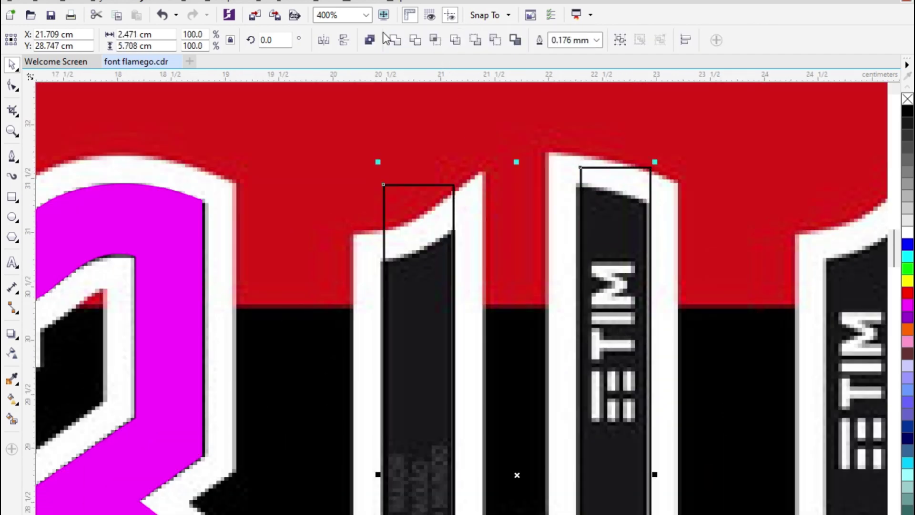
{"action": "left_click", "coordinate": [391, 40]}
Step: Trace the upper edge of the 4's connecting curve with the Pen tool from the short stem into the long stem, and turn back below it
{"action": "scroll", "coordinate": [428, 411], "scroll_direction": "down", "scroll_amount": 1}
{"action": "scroll", "coordinate": [465, 489], "scroll_direction": "up", "scroll_amount": 2}
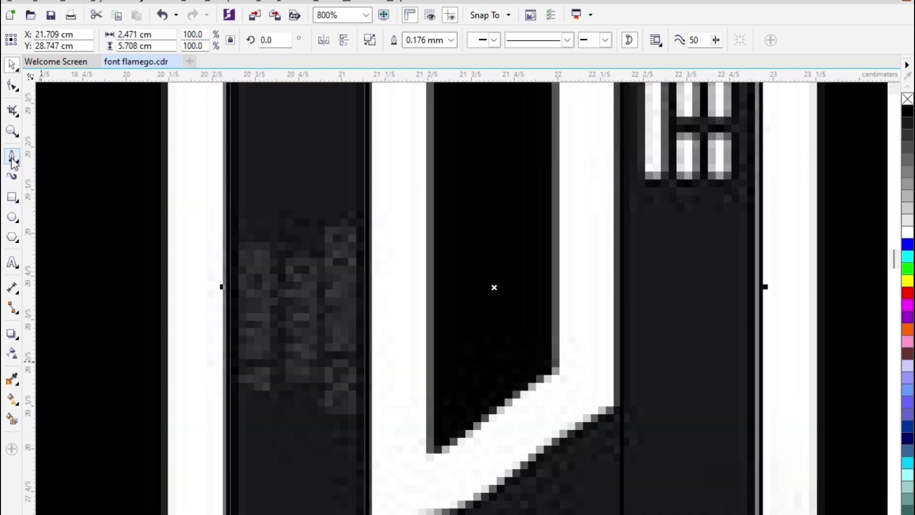
{"action": "left_click", "coordinate": [11, 159]}
{"action": "left_click", "coordinate": [303, 495]}
{"action": "left_click_drag", "start_coordinate": [453, 511], "coordinate": [530, 489]}
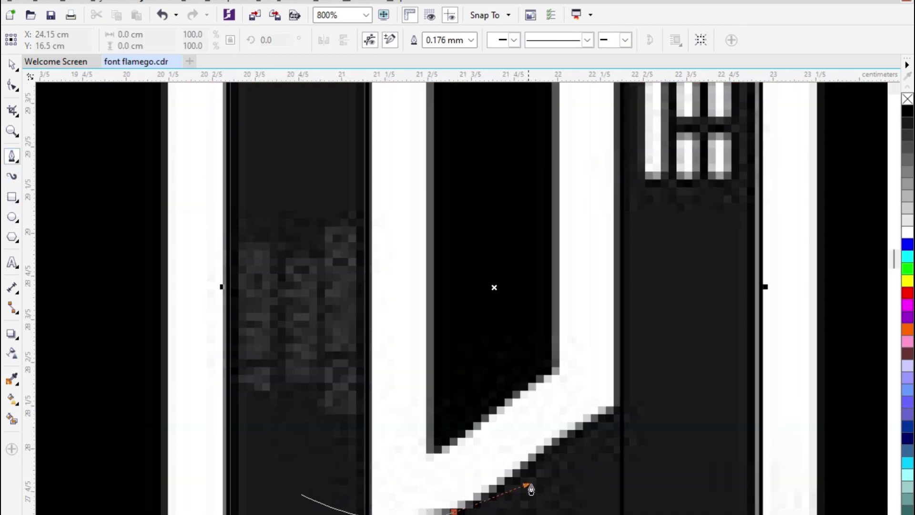
{"action": "left_click_drag", "start_coordinate": [602, 411], "coordinate": [668, 385]}
{"action": "left_click", "coordinate": [666, 383]}
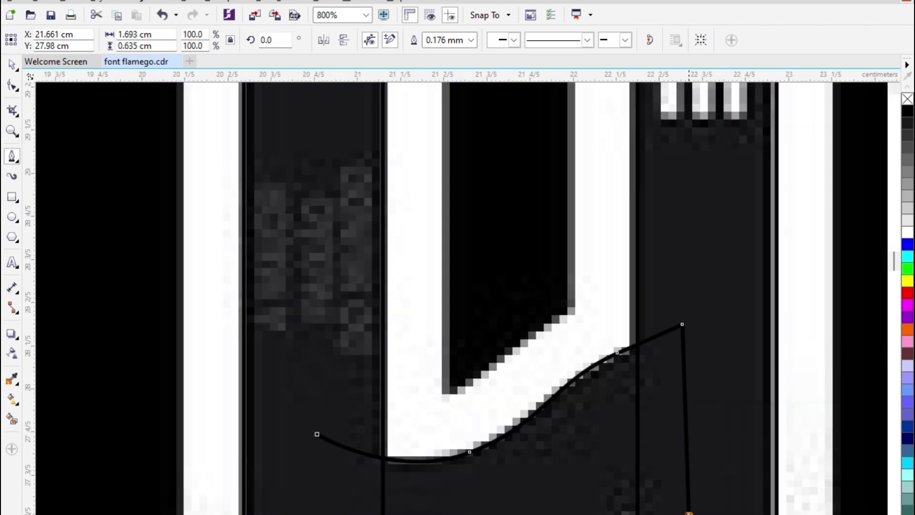
{"action": "double_click", "coordinate": [689, 513]}
{"action": "left_click_drag", "start_coordinate": [505, 514], "coordinate": [502, 514]}
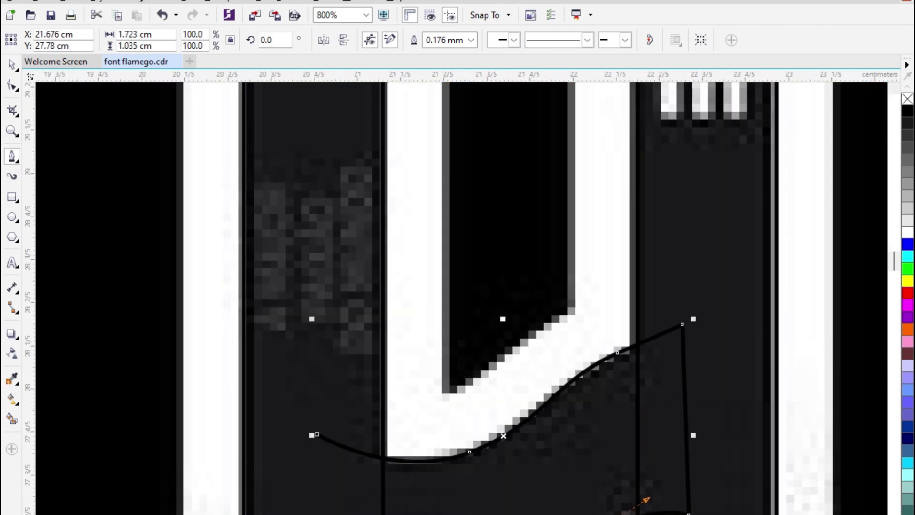
Step: Trace the connecting curve's lower edge back to the short stem, close the outline, and weld it to the two stems
{"action": "left_click_drag", "start_coordinate": [292, 514], "coordinate": [289, 514]}
{"action": "scroll", "coordinate": [231, 514], "scroll_direction": "up", "scroll_amount": 2}
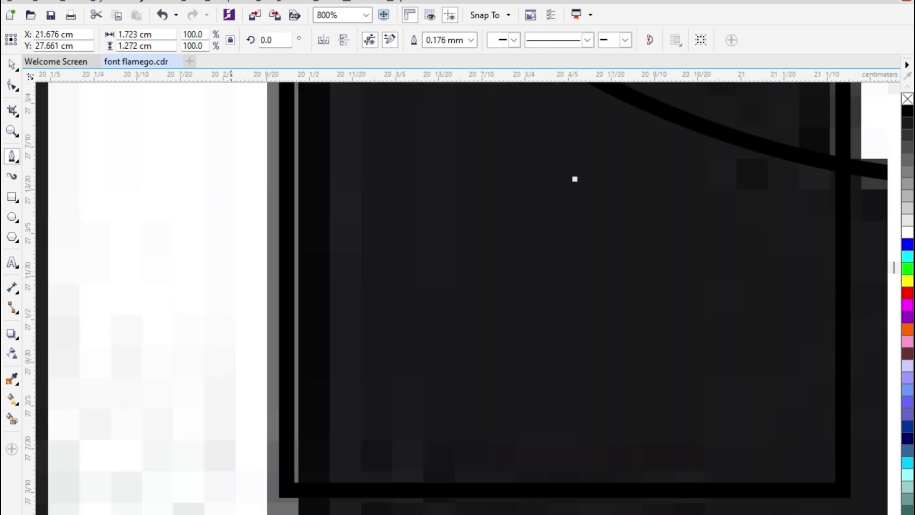
{"action": "left_click", "coordinate": [290, 514]}
{"action": "left_click", "coordinate": [292, 408]}
{"action": "left_click", "coordinate": [376, 368]}
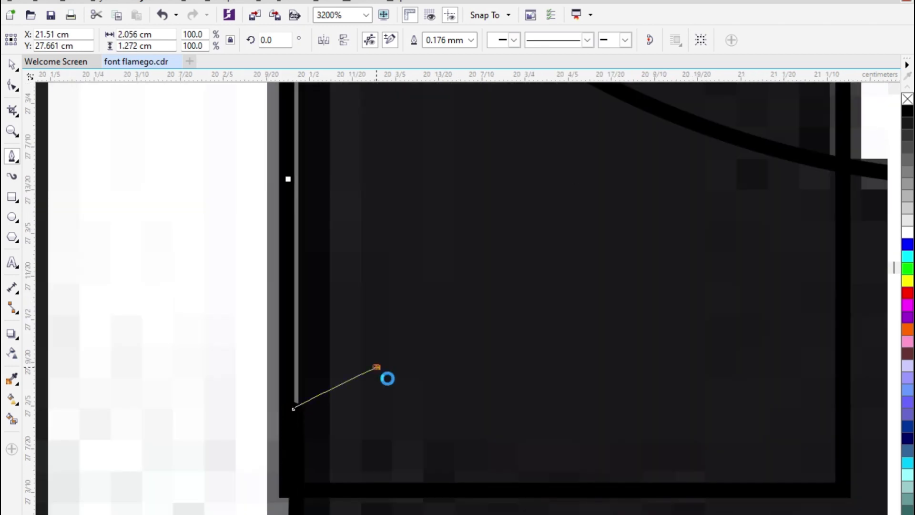
{"action": "scroll", "coordinate": [376, 453], "scroll_direction": "down", "scroll_amount": 1}
{"action": "key", "text": "ctrl+z"}
{"action": "scroll", "coordinate": [324, 509], "scroll_direction": "up", "scroll_amount": 2}
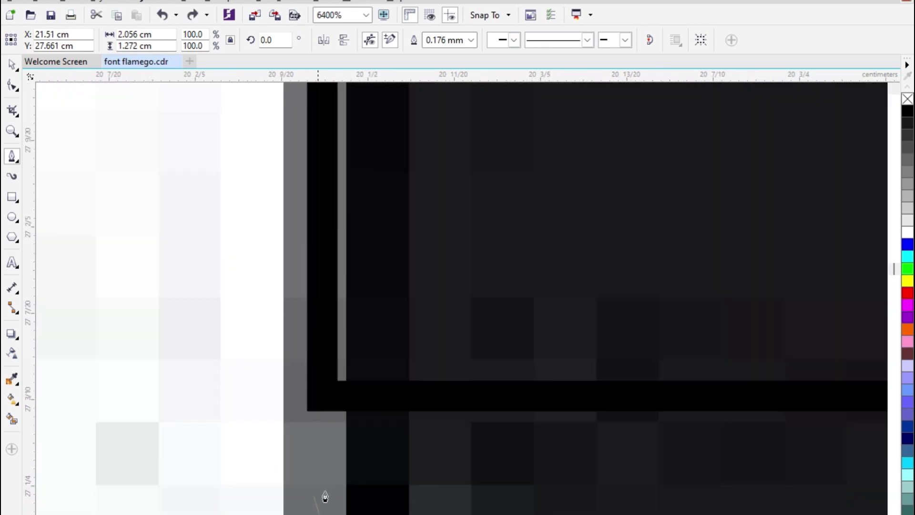
{"action": "scroll", "coordinate": [338, 286], "scroll_direction": "down", "scroll_amount": 2}
{"action": "left_click", "coordinate": [489, 216]}
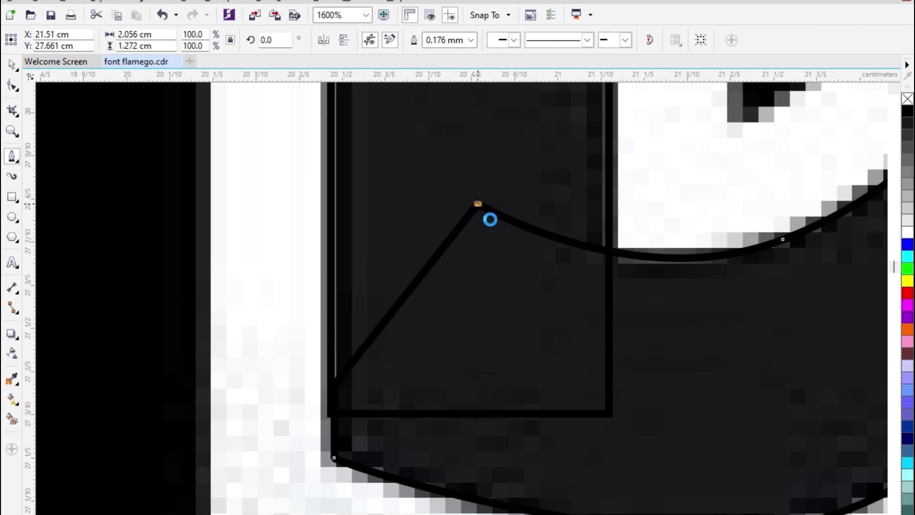
{"action": "key", "text": "space"}
{"action": "left_click", "coordinate": [396, 44]}
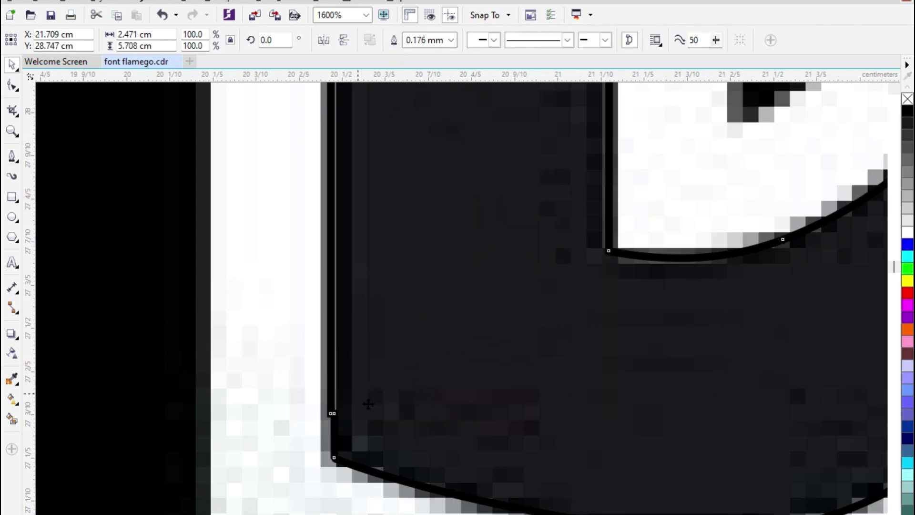
Step: Remove the stray nodes on the outer edge of the short stem near the 4's lower corner
{"action": "scroll", "coordinate": [357, 393], "scroll_direction": "up", "scroll_amount": 1}
{"action": "left_click", "coordinate": [11, 86]}
{"action": "left_click_drag", "start_coordinate": [225, 366], "coordinate": [296, 439]}
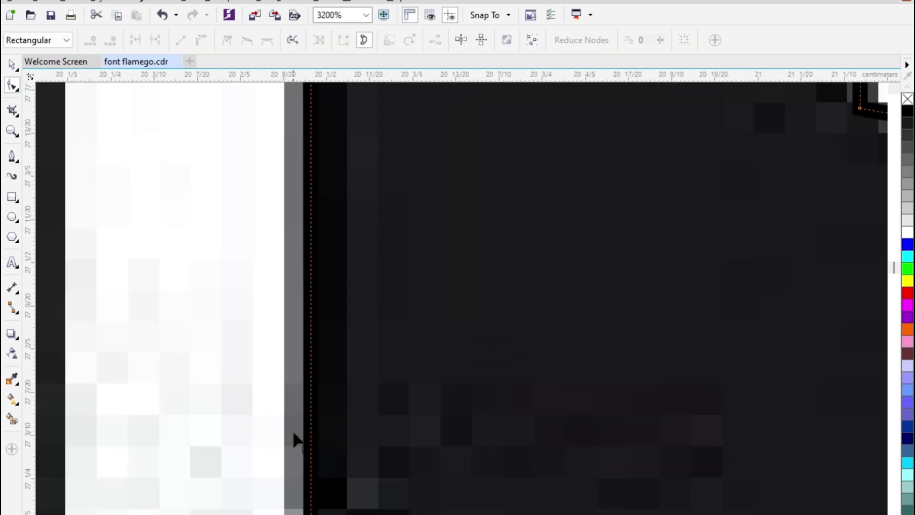
{"action": "scroll", "coordinate": [296, 440], "scroll_direction": "down", "scroll_amount": 4}
{"action": "key", "text": "space"}
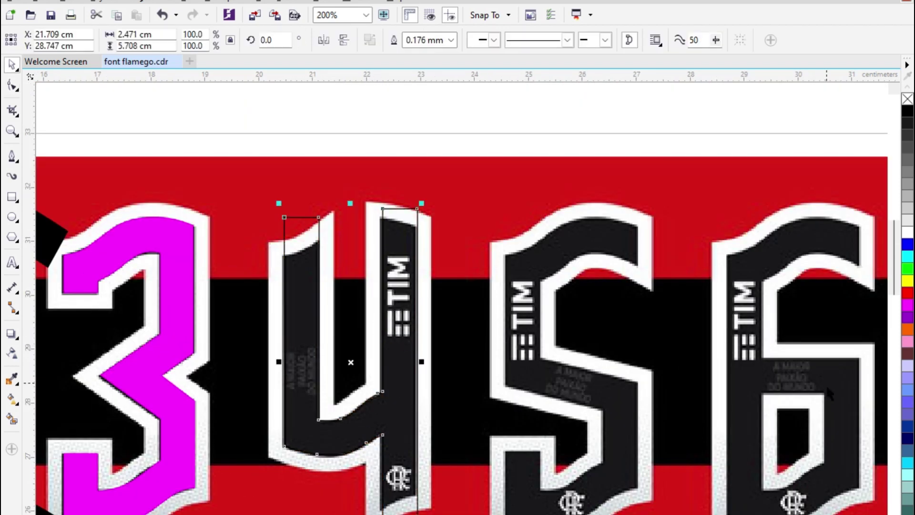
Step: Draw an ellipse about 1.59 by 1.28 cm, skew it to match the short stem's slanted top, and trim the 4 with it
{"action": "scroll", "coordinate": [361, 249], "scroll_direction": "up", "scroll_amount": 2}
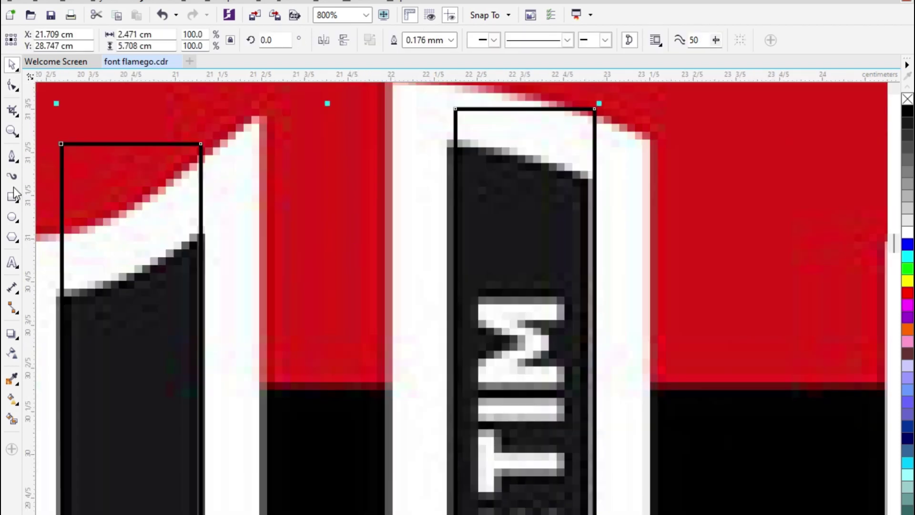
{"action": "key", "text": "F3"}
{"action": "mouse_move", "coordinate": [204, 134]}
{"action": "left_mouse_down"}
{"action": "mouse_move", "coordinate": [387, 309]}
{"action": "mouse_move", "coordinate": [376, 273]}
{"action": "left_mouse_up"}
{"action": "scroll", "coordinate": [263, 196], "scroll_direction": "up", "scroll_amount": 1}
{"action": "key", "text": "space"}
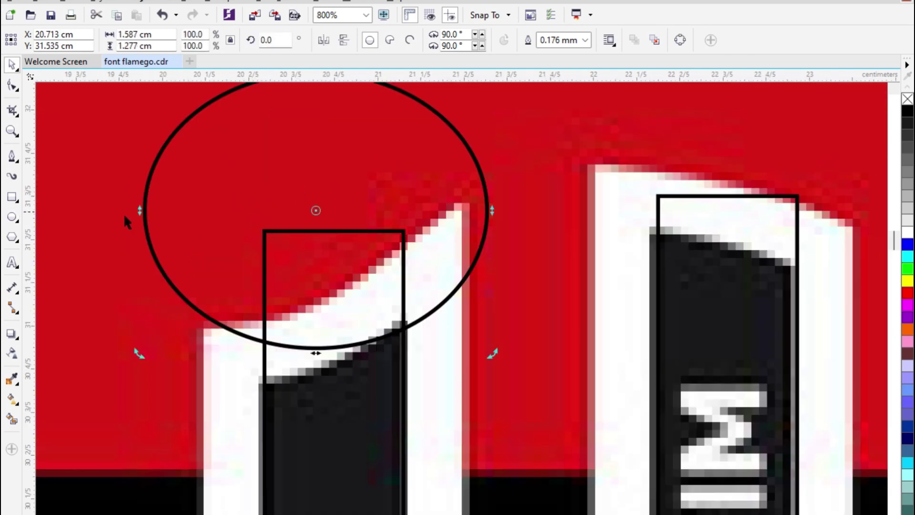
{"action": "left_click_drag", "start_coordinate": [139, 209], "coordinate": [129, 275]}
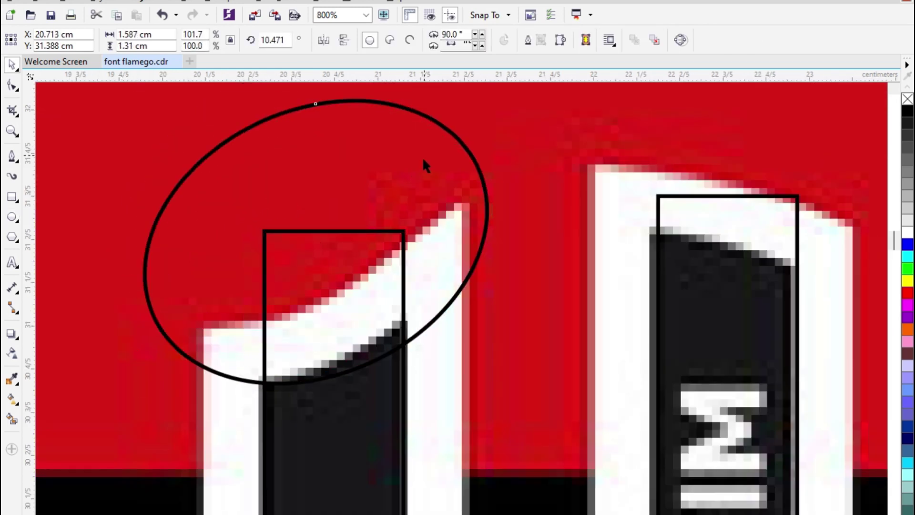
{"action": "left_click_drag", "start_coordinate": [426, 157], "coordinate": [403, 164]}
{"action": "key", "text": "ctrl+a"}
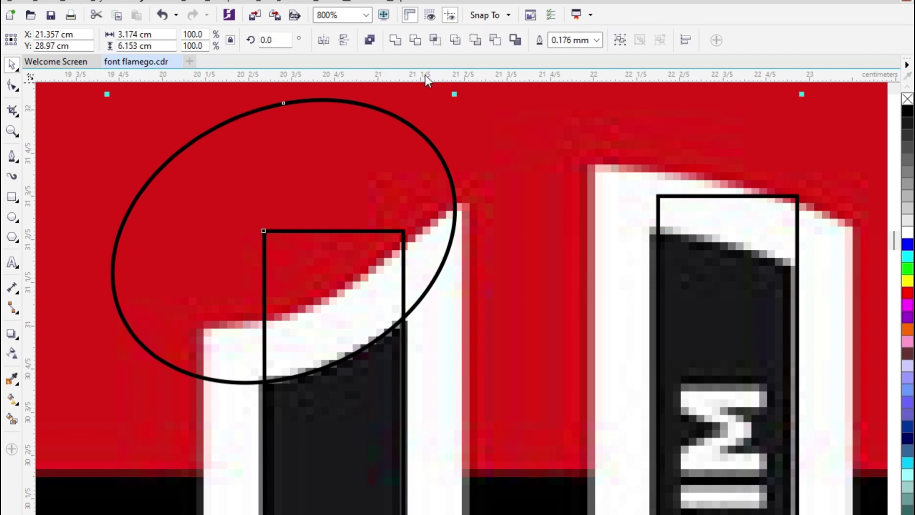
{"action": "left_click", "coordinate": [416, 42]}
Step: Move the ellipse to the long stem's lower end, align it with the curved tip, and trim the 4 with it
{"action": "scroll", "coordinate": [391, 184], "scroll_direction": "down", "scroll_amount": 2}
{"action": "left_click", "coordinate": [453, 186]}
{"action": "left_click_drag", "start_coordinate": [359, 201], "coordinate": [486, 514]}
{"action": "scroll", "coordinate": [486, 514], "scroll_direction": "up", "scroll_amount": 1}
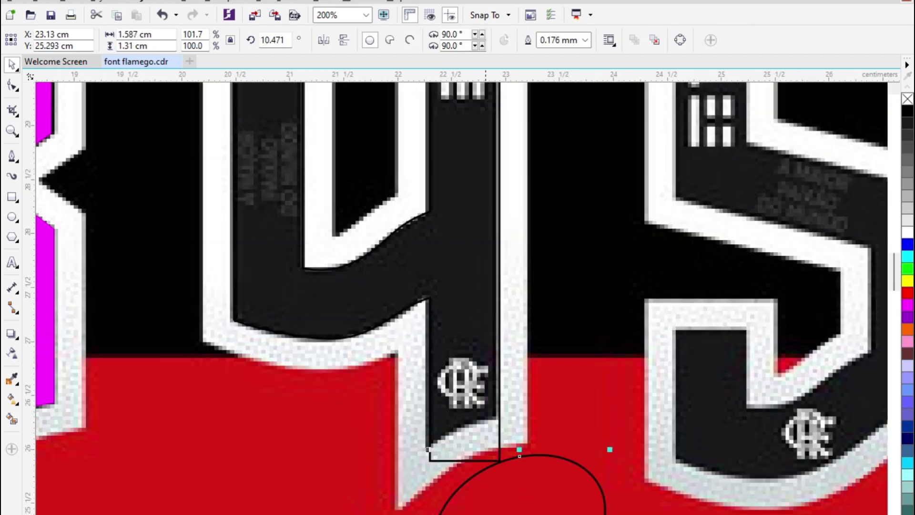
{"action": "scroll", "coordinate": [485, 514], "scroll_direction": "up", "scroll_amount": 1}
{"action": "left_click_drag", "start_coordinate": [548, 514], "coordinate": [485, 455]}
{"action": "left_click", "coordinate": [423, 243], "text": "shift"}
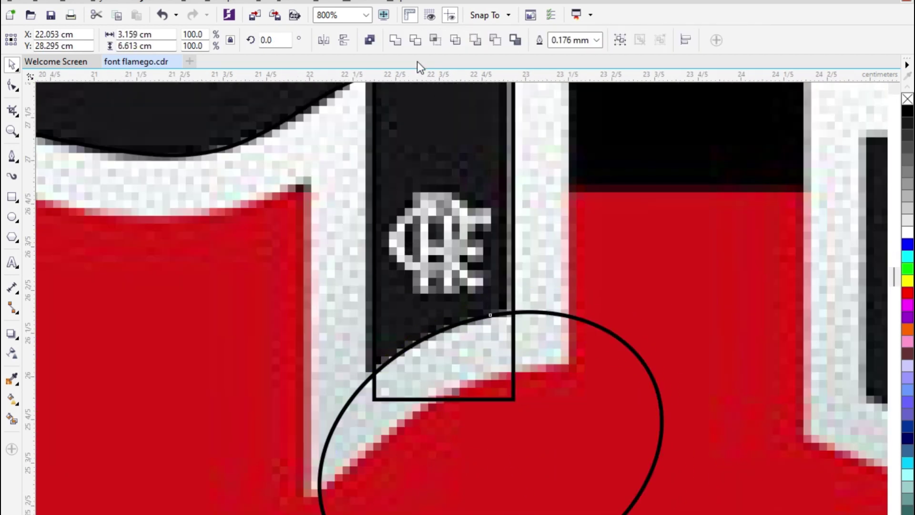
{"action": "left_click", "coordinate": [415, 40]}
Step: Try to fit the ellipse to the long stem's slanted top, and delete the ellipse
{"action": "scroll", "coordinate": [386, 514], "scroll_direction": "down", "scroll_amount": 2}
{"action": "left_click_drag", "start_coordinate": [436, 514], "coordinate": [420, 170]}
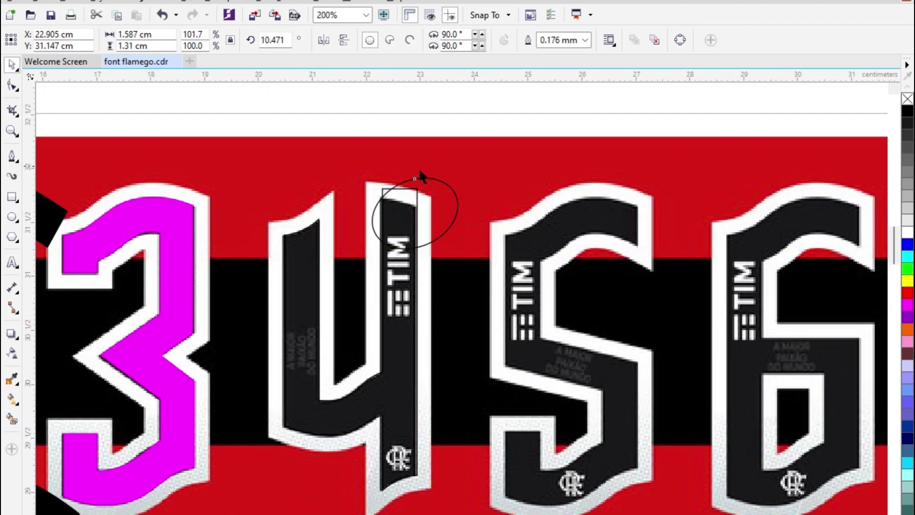
{"action": "scroll", "coordinate": [419, 168], "scroll_direction": "up", "scroll_amount": 2}
{"action": "left_click_drag", "start_coordinate": [475, 306], "coordinate": [333, 385]}
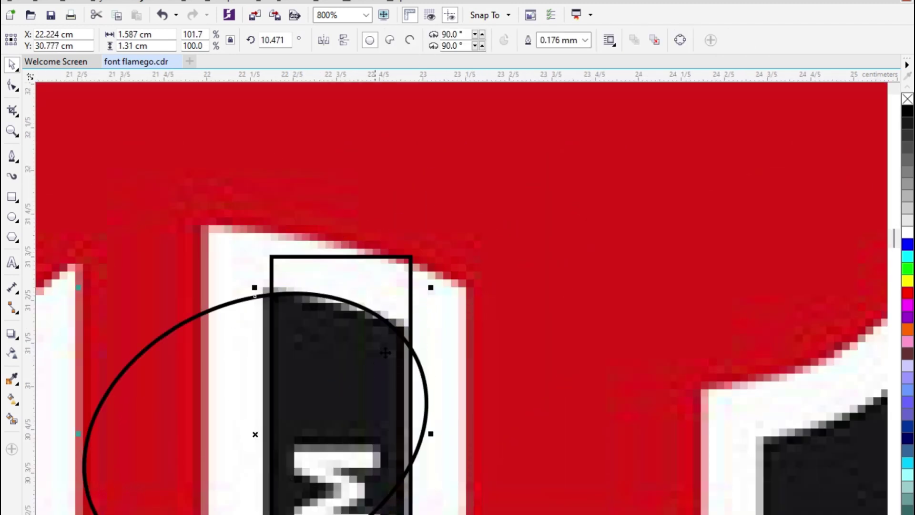
{"action": "key", "text": "Delete"}
Step: Draw a closed Pen shape about 1.29 by 0.65 cm along the long stem's slanted top, and trim the 4 with it
{"action": "left_click", "coordinate": [11, 157]}
{"action": "scroll", "coordinate": [276, 287], "scroll_direction": "up", "scroll_amount": 1}
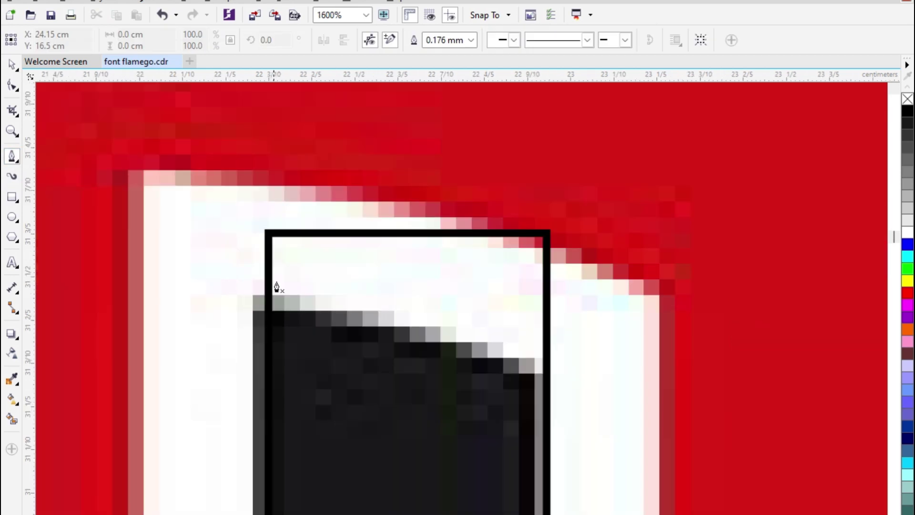
{"action": "left_click_drag", "start_coordinate": [509, 361], "coordinate": [648, 428]}
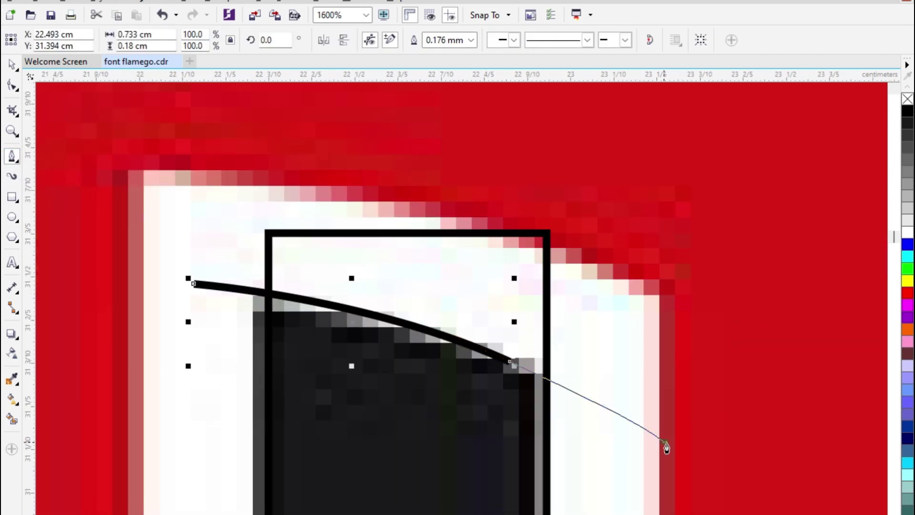
{"action": "left_click", "coordinate": [664, 442]}
{"action": "left_click", "coordinate": [590, 181]}
{"action": "left_click", "coordinate": [124, 162]}
{"action": "left_click", "coordinate": [107, 217]}
{"action": "left_click", "coordinate": [194, 284]}
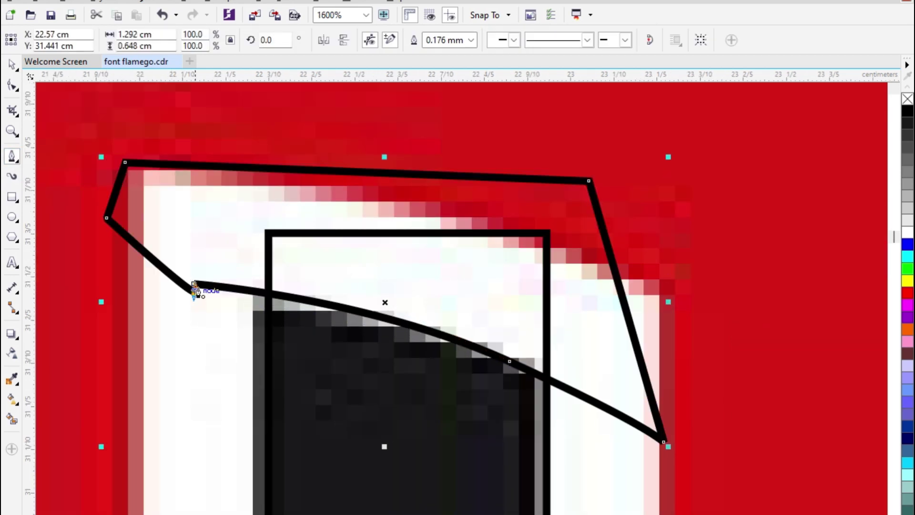
{"action": "key", "text": "space"}
{"action": "left_click", "coordinate": [416, 40]}
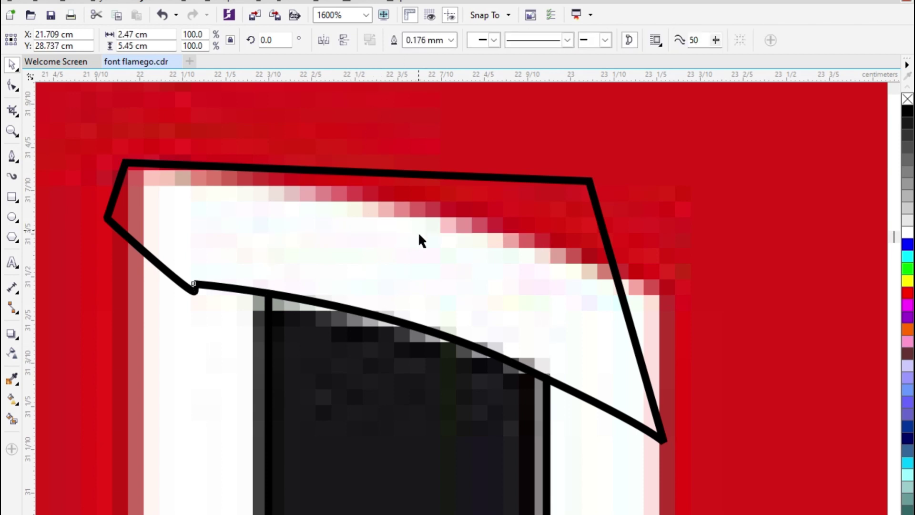
Step: Fill the 4 with magenta and remove its outline
{"action": "scroll", "coordinate": [419, 232], "scroll_direction": "down", "scroll_amount": 3}
{"action": "left_click", "coordinate": [907, 305]}
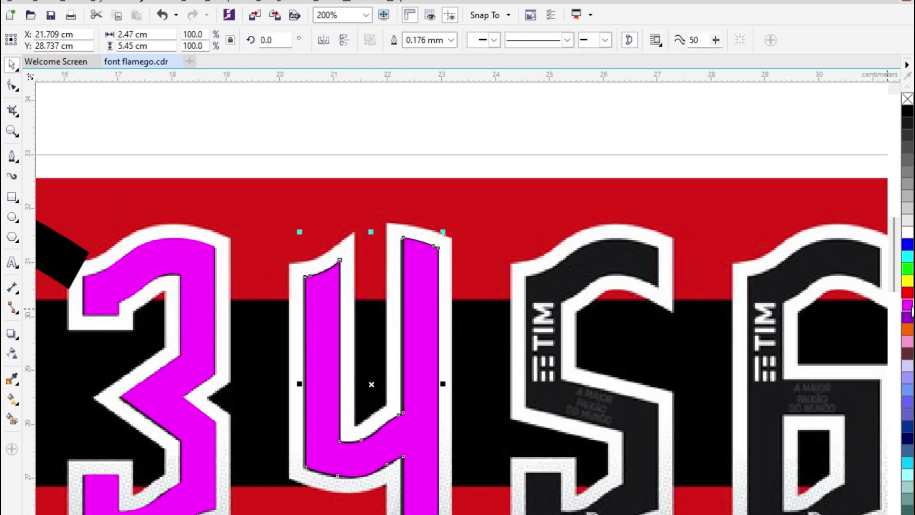
{"action": "scroll", "coordinate": [562, 255], "scroll_direction": "up", "scroll_amount": 1}
{"action": "right_click", "coordinate": [908, 99]}
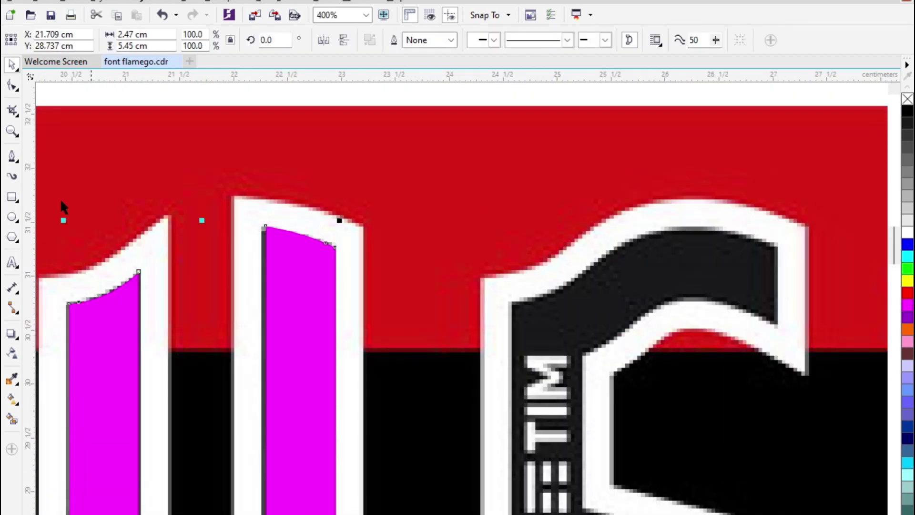
Step: Adjust the nodes along the slanted top of the 4's long stem, and deselect the shape
{"action": "left_click", "coordinate": [12, 87]}
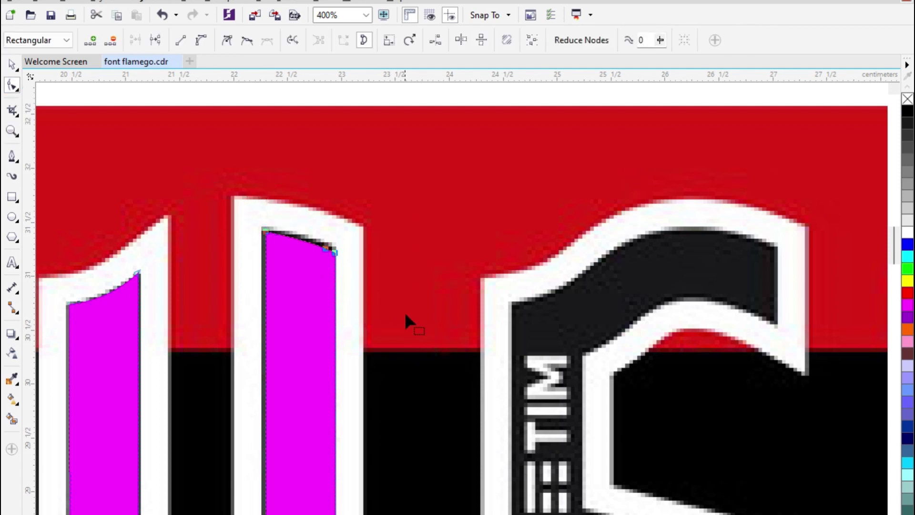
{"action": "scroll", "coordinate": [372, 296], "scroll_direction": "down", "scroll_amount": 1}
{"action": "key", "text": "space"}
{"action": "left_click", "coordinate": [436, 205]}
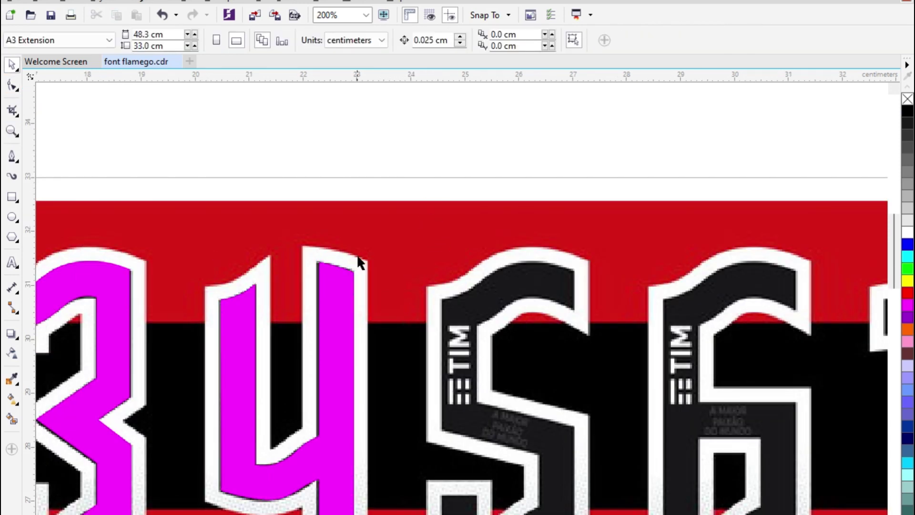
Step: Start a Pen outline of the 5 at its upper arm's end, tracing the end edge and curved underside to the inner stem corner
{"action": "scroll", "coordinate": [359, 258], "scroll_direction": "down", "scroll_amount": 2}
{"action": "scroll", "coordinate": [423, 268], "scroll_direction": "up", "scroll_amount": 2}
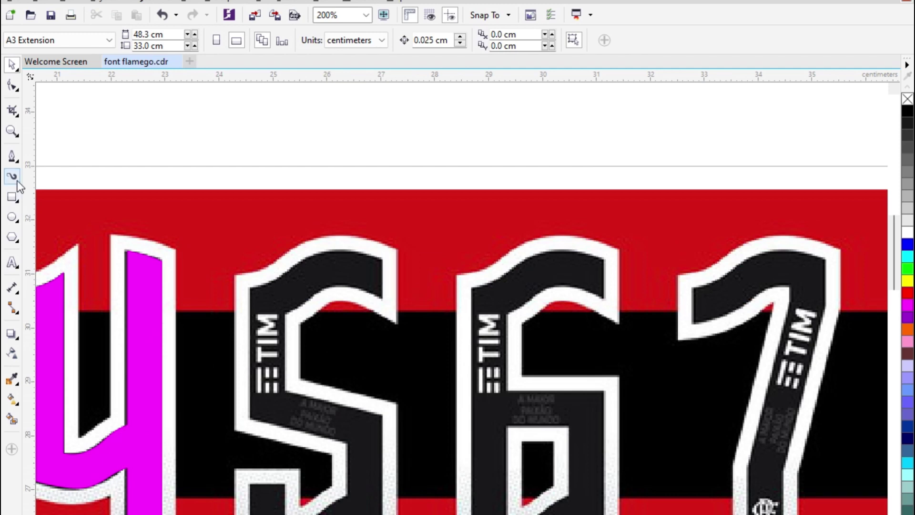
{"action": "left_click", "coordinate": [12, 156]}
{"action": "scroll", "coordinate": [443, 270], "scroll_direction": "up", "scroll_amount": 2}
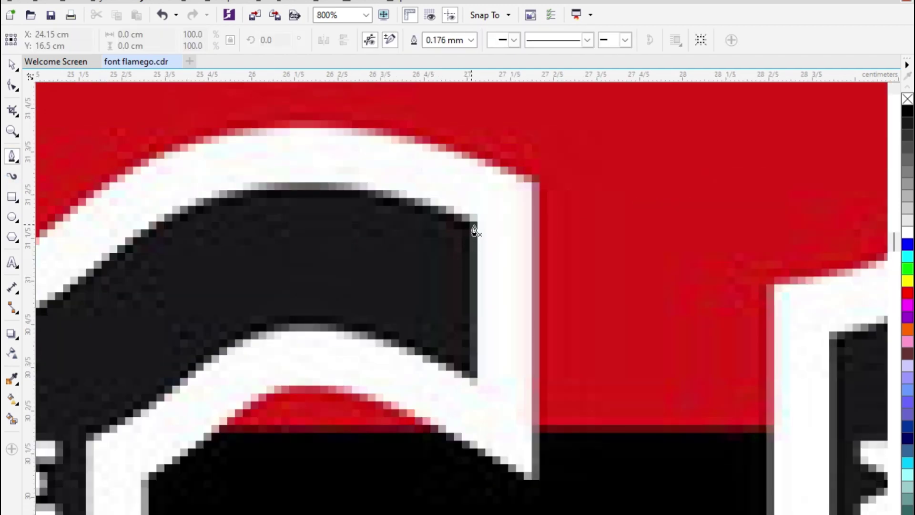
{"action": "scroll", "coordinate": [329, 320], "scroll_direction": "up", "scroll_amount": 1}
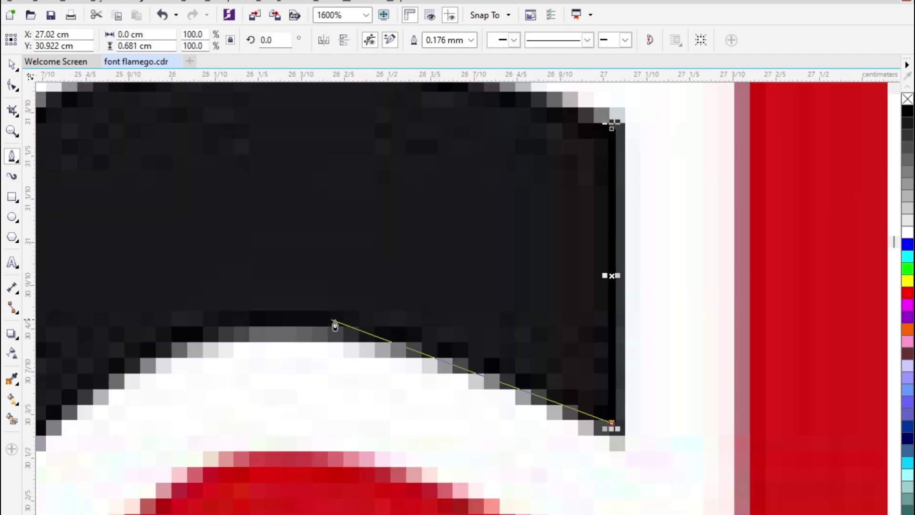
{"action": "left_click_drag", "start_coordinate": [307, 323], "coordinate": [176, 323]}
{"action": "scroll", "coordinate": [524, 263], "scroll_direction": "down", "scroll_amount": 1}
{"action": "scroll", "coordinate": [252, 389], "scroll_direction": "up", "scroll_amount": 1}
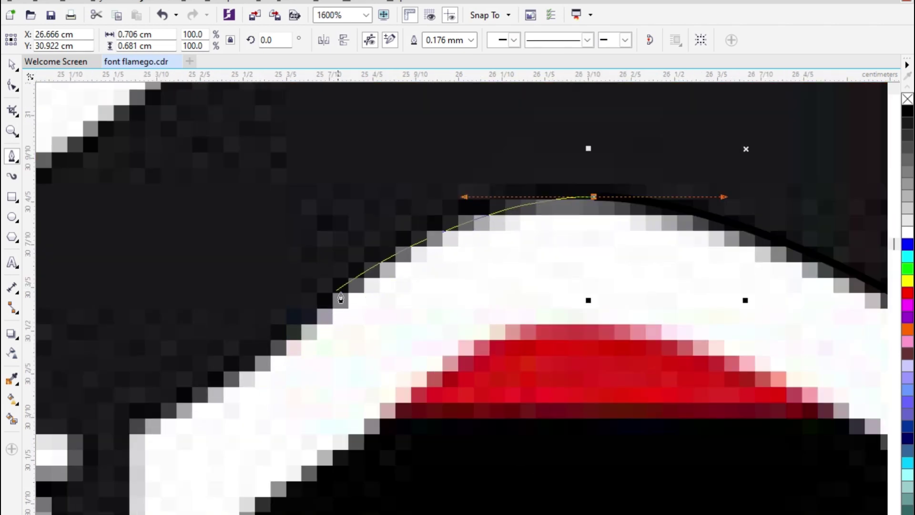
{"action": "mouse_move", "coordinate": [330, 305]}
{"action": "left_mouse_down"}
{"action": "mouse_move", "coordinate": [260, 374]}
{"action": "mouse_move", "coordinate": [258, 362]}
{"action": "left_mouse_up"}
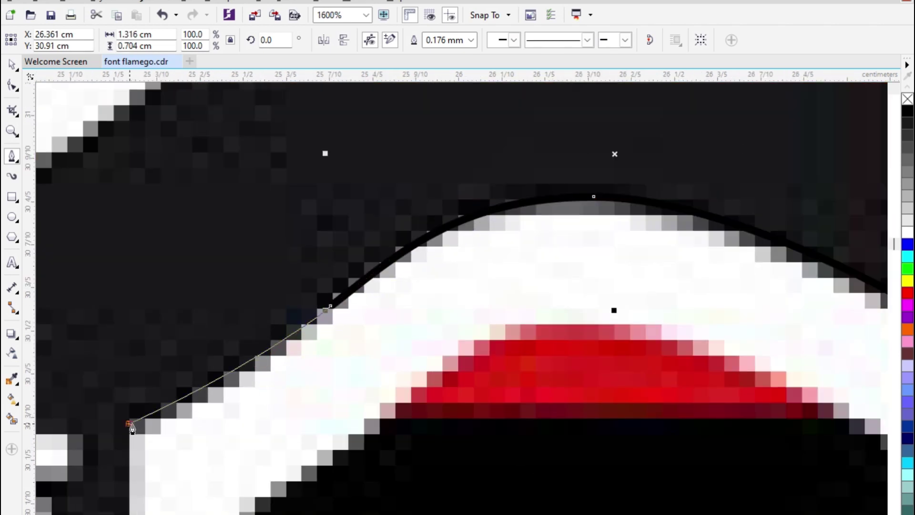
{"action": "left_click", "coordinate": [133, 424]}
Step: Continue the 5's outline down the inner stem, along the slanted bar's upper edge, and down the outer edge of the lower bowl
{"action": "scroll", "coordinate": [300, 225], "scroll_direction": "down", "scroll_amount": 3}
{"action": "scroll", "coordinate": [279, 322], "scroll_direction": "up", "scroll_amount": 2}
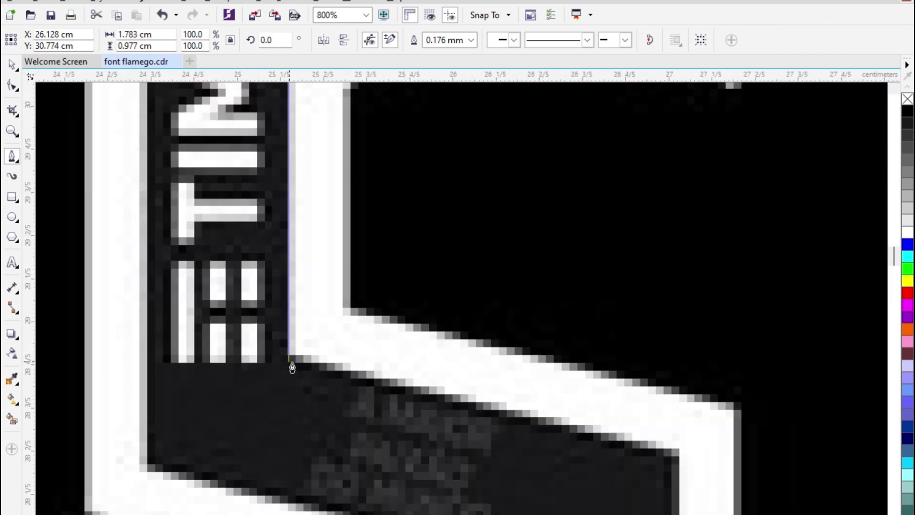
{"action": "scroll", "coordinate": [292, 367], "scroll_direction": "down", "scroll_amount": 1}
{"action": "left_click", "coordinate": [664, 431]}
{"action": "scroll", "coordinate": [658, 458], "scroll_direction": "down", "scroll_amount": 3}
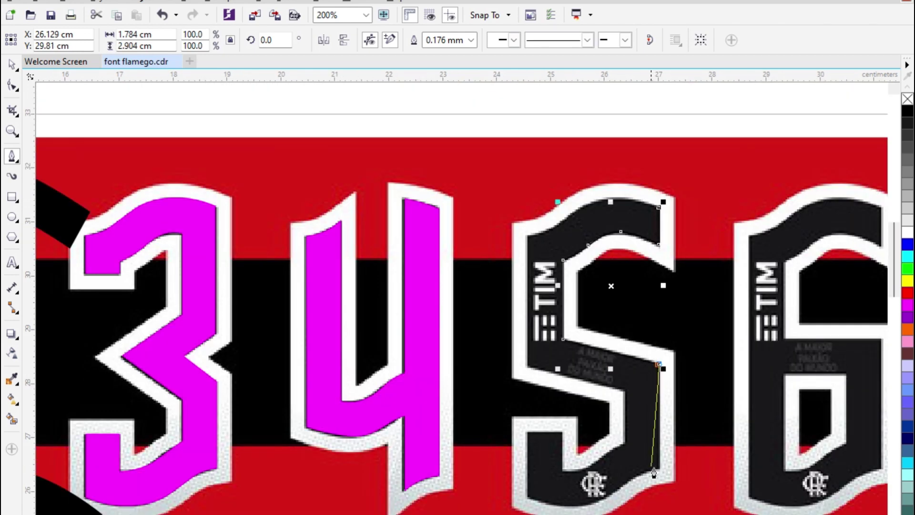
{"action": "scroll", "coordinate": [652, 467], "scroll_direction": "up", "scroll_amount": 2}
{"action": "left_click", "coordinate": [684, 470]}
{"action": "scroll", "coordinate": [656, 439], "scroll_direction": "down", "scroll_amount": 2}
{"action": "scroll", "coordinate": [614, 475], "scroll_direction": "up", "scroll_amount": 2}
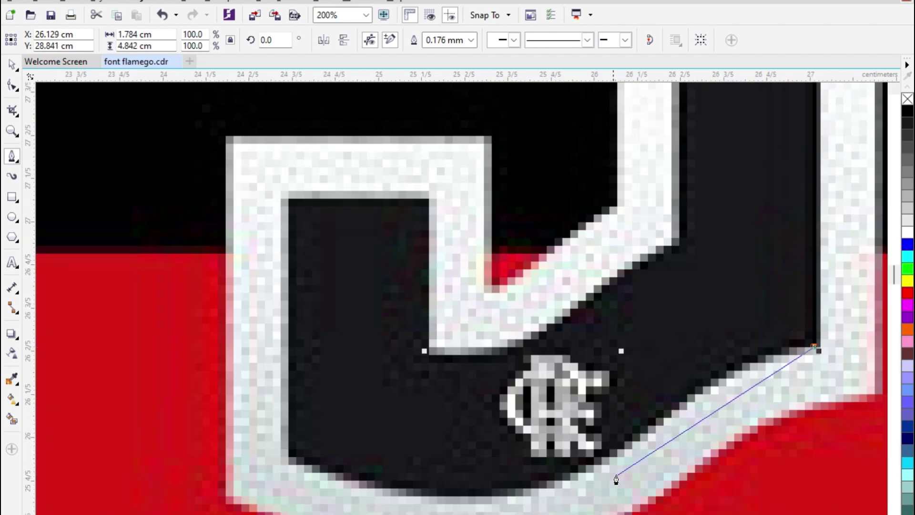
Step: Trace the curved bottom edge of the 5 with smooth nodes as far as the lower hook's outer corner
{"action": "left_click_drag", "start_coordinate": [660, 415], "coordinate": [633, 437]}
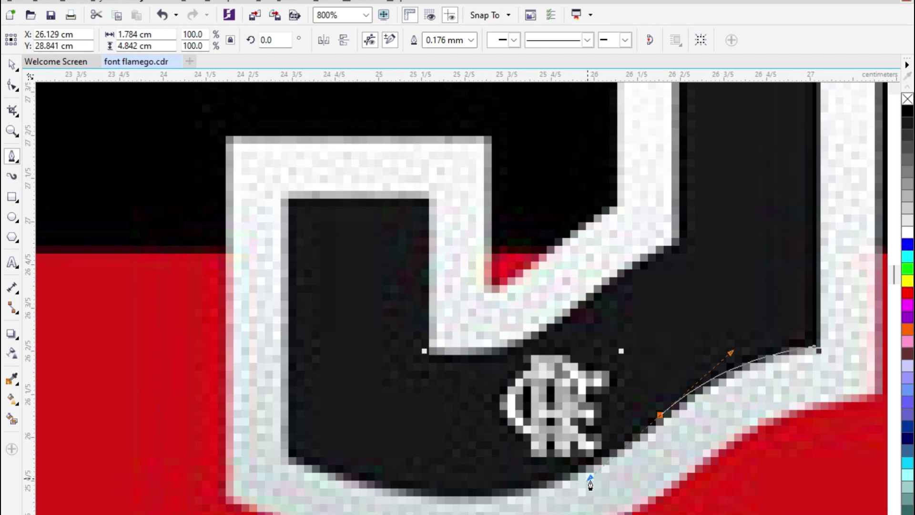
{"action": "left_click_drag", "start_coordinate": [591, 483], "coordinate": [589, 483]}
{"action": "scroll", "coordinate": [439, 484], "scroll_direction": "up", "scroll_amount": 1}
{"action": "left_click_drag", "start_coordinate": [472, 486], "coordinate": [388, 490]}
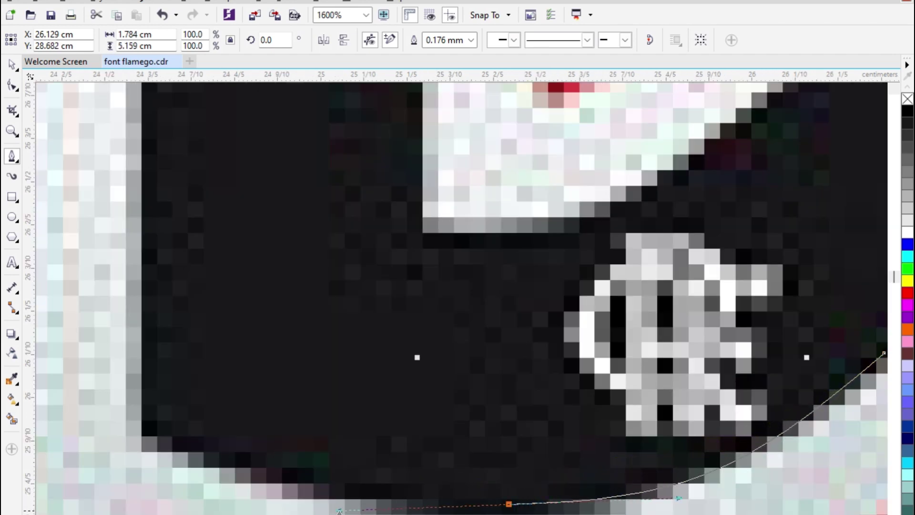
{"action": "left_click_drag", "start_coordinate": [339, 511], "coordinate": [339, 510]}
{"action": "left_click", "coordinate": [151, 433]}
Step: Trace the 5's lower hook around its flat end and along the inner curve of the bowl to the inner corner
{"action": "scroll", "coordinate": [169, 438], "scroll_direction": "down", "scroll_amount": 2}
{"action": "scroll", "coordinate": [168, 344], "scroll_direction": "up", "scroll_amount": 2}
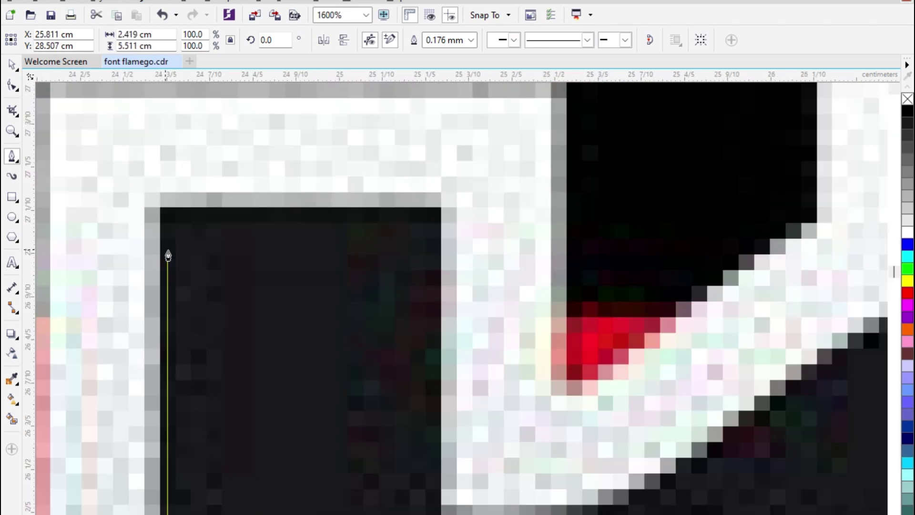
{"action": "left_click", "coordinate": [167, 210]}
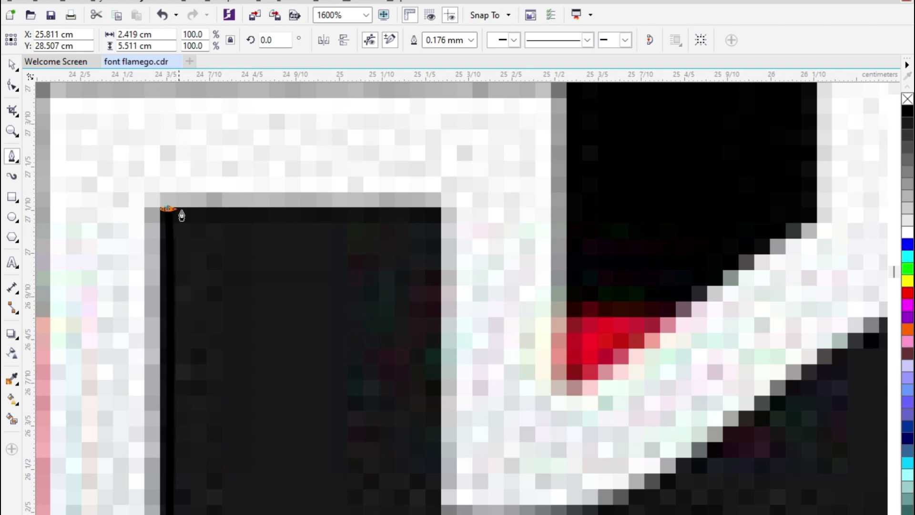
{"action": "left_click", "coordinate": [444, 209]}
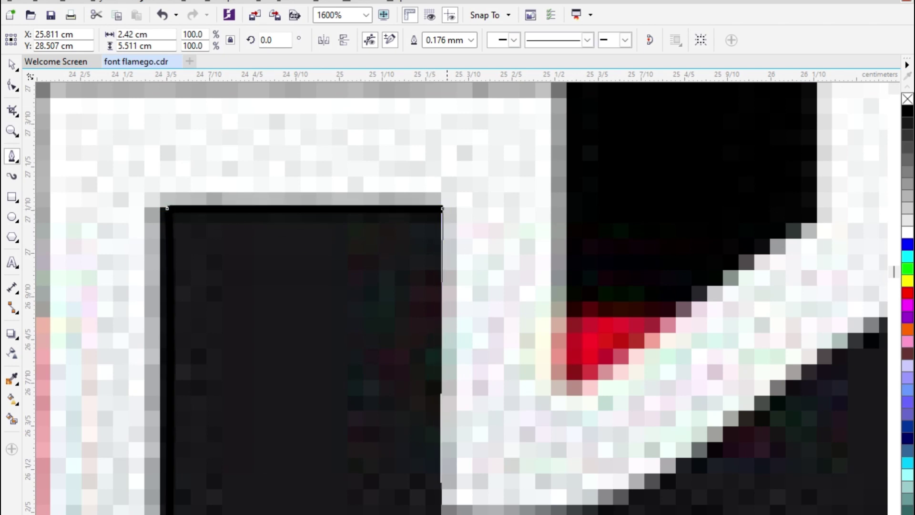
{"action": "left_click", "coordinate": [442, 514]}
{"action": "scroll", "coordinate": [443, 510], "scroll_direction": "down", "scroll_amount": 2}
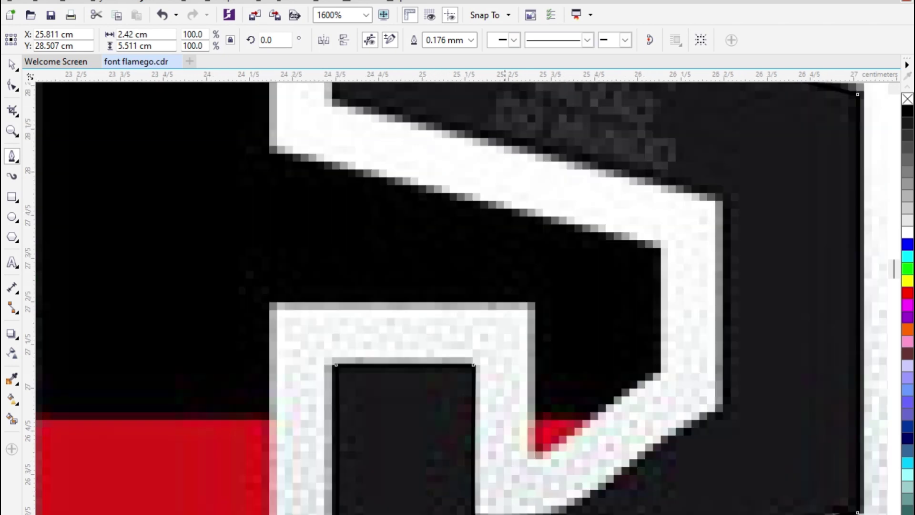
{"action": "scroll", "coordinate": [678, 450], "scroll_direction": "up", "scroll_amount": 2}
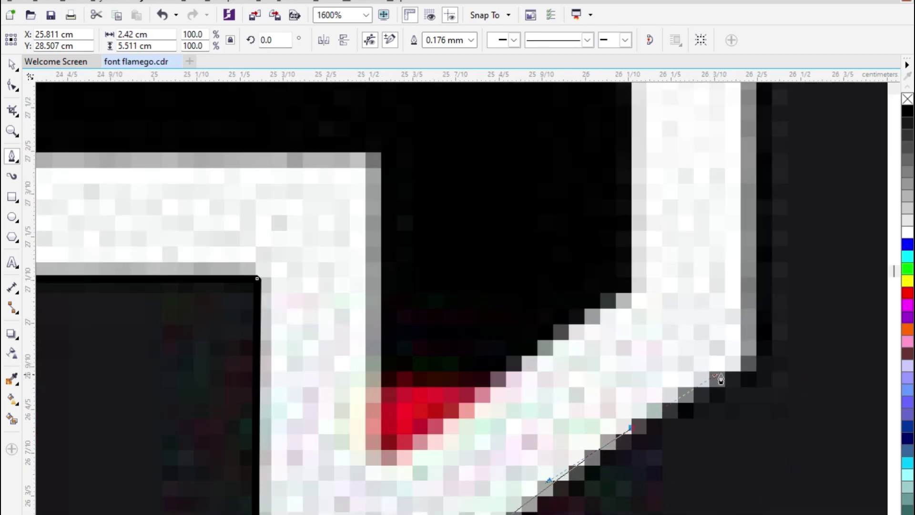
{"action": "left_click_drag", "start_coordinate": [721, 379], "coordinate": [722, 378]}
{"action": "left_click", "coordinate": [756, 372]}
Step: Trace up the bowl's inner edge, along the slanted bar's underside, and up the outer stem of the 5
{"action": "scroll", "coordinate": [756, 372], "scroll_direction": "down", "scroll_amount": 2}
{"action": "scroll", "coordinate": [725, 294], "scroll_direction": "up", "scroll_amount": 2}
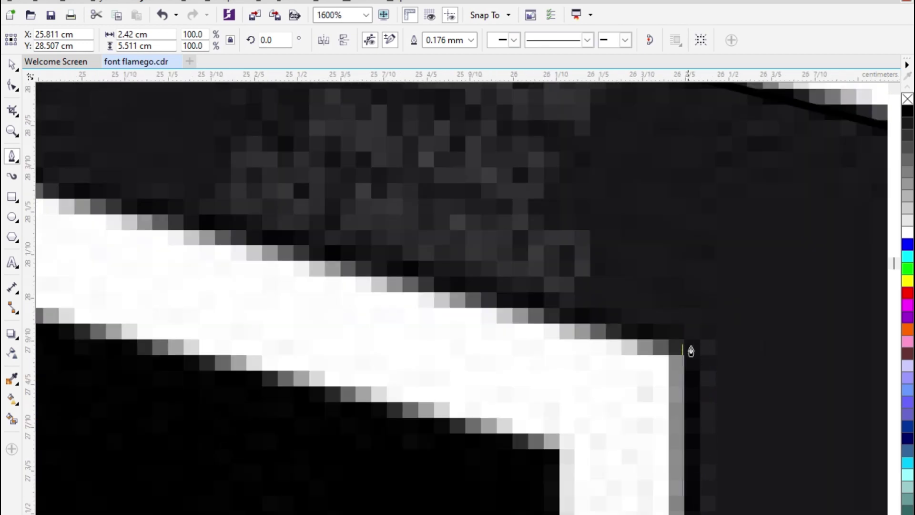
{"action": "left_click", "coordinate": [685, 351]}
{"action": "scroll", "coordinate": [685, 352], "scroll_direction": "down", "scroll_amount": 2}
{"action": "scroll", "coordinate": [525, 309], "scroll_direction": "up", "scroll_amount": 1}
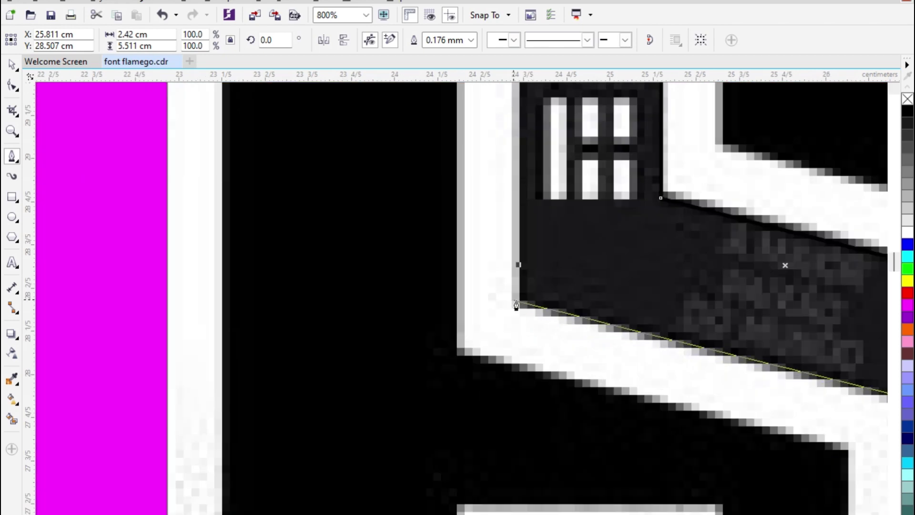
{"action": "left_click", "coordinate": [524, 309]}
{"action": "scroll", "coordinate": [524, 309], "scroll_direction": "down", "scroll_amount": 2}
{"action": "scroll", "coordinate": [517, 272], "scroll_direction": "up", "scroll_amount": 2}
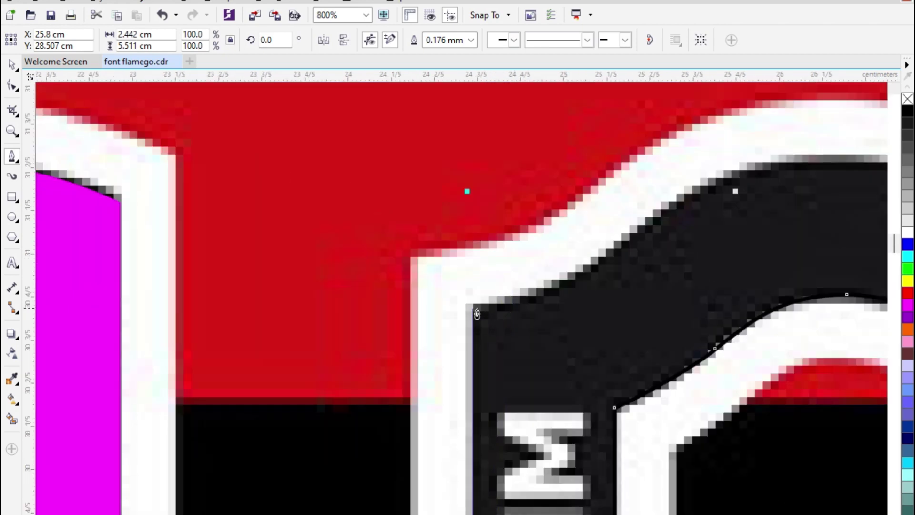
Step: Trace the curved top edge of the 5 and close its outline, about 2.44 by 5.70 cm overall
{"action": "scroll", "coordinate": [484, 318], "scroll_direction": "down", "scroll_amount": 1}
{"action": "scroll", "coordinate": [586, 290], "scroll_direction": "up", "scroll_amount": 1}
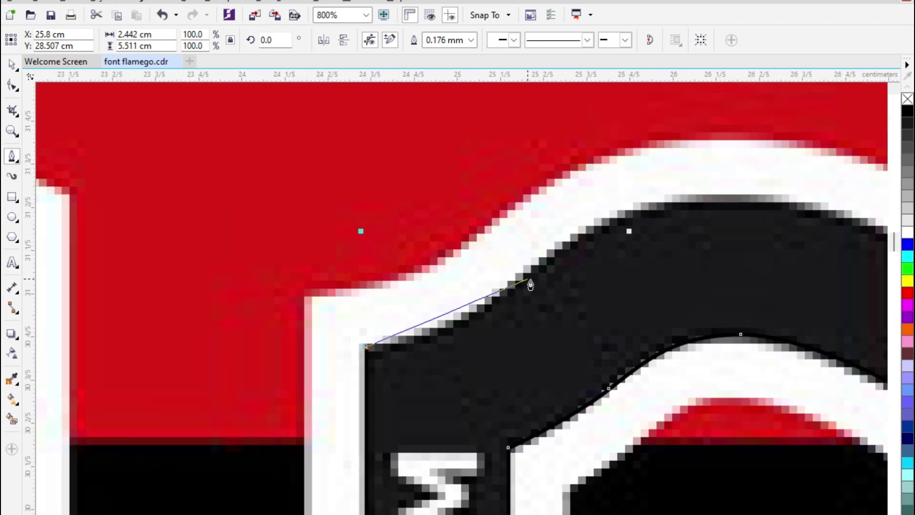
{"action": "left_click_drag", "start_coordinate": [527, 281], "coordinate": [607, 214]}
{"action": "scroll", "coordinate": [601, 217], "scroll_direction": "down", "scroll_amount": 1}
{"action": "scroll", "coordinate": [569, 247], "scroll_direction": "up", "scroll_amount": 1}
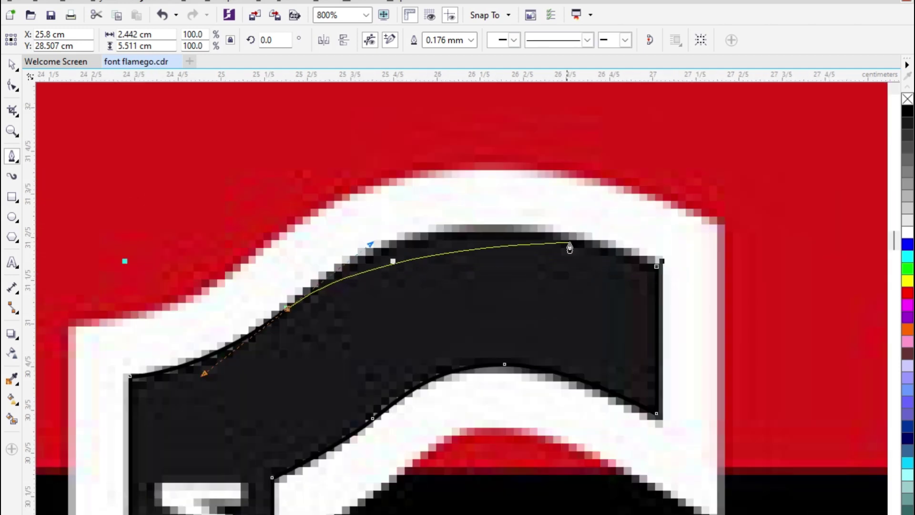
{"action": "scroll", "coordinate": [570, 247], "scroll_direction": "up", "scroll_amount": 1}
{"action": "left_click_drag", "start_coordinate": [503, 217], "coordinate": [675, 243]}
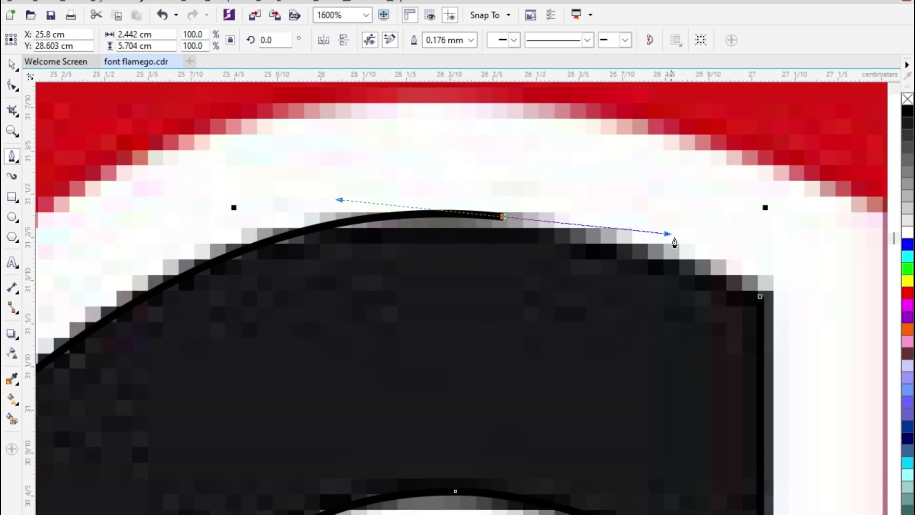
{"action": "left_click", "coordinate": [757, 301]}
Step: Fill the 5 with magenta and remove its outline
{"action": "scroll", "coordinate": [584, 272], "scroll_direction": "down", "scroll_amount": 3}
{"action": "left_click", "coordinate": [908, 305]}
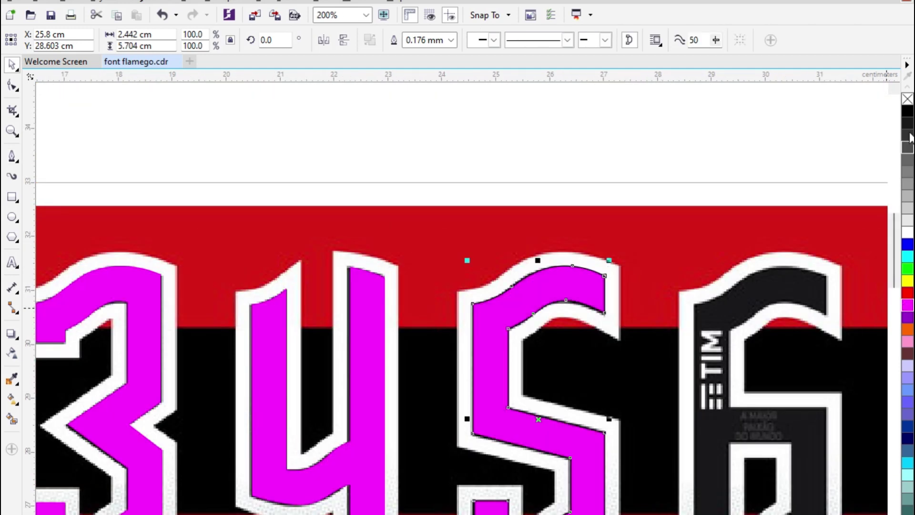
{"action": "right_click", "coordinate": [908, 100]}
{"action": "scroll", "coordinate": [417, 293], "scroll_direction": "down", "scroll_amount": 1}
{"action": "scroll", "coordinate": [550, 358], "scroll_direction": "up", "scroll_amount": 2}
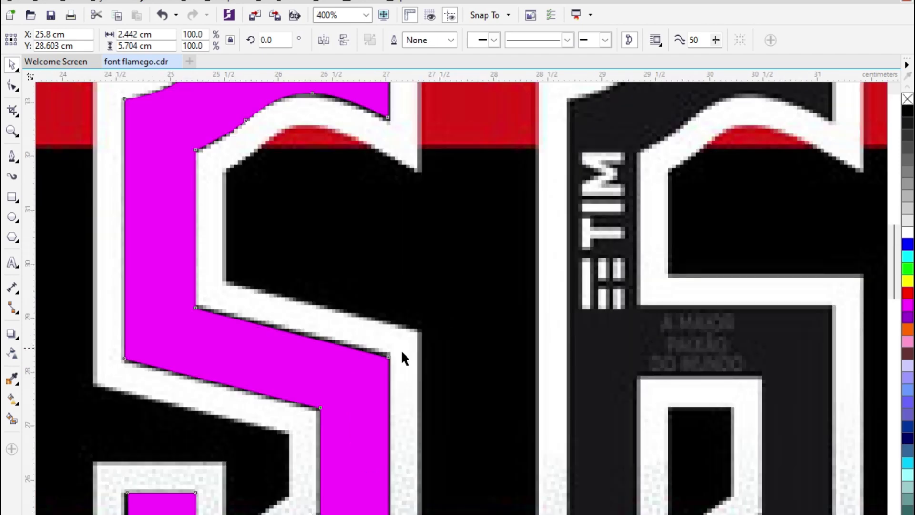
Step: Place a copy of the magenta 5 over the 6, aligned with its stem and upper arm
{"action": "scroll", "coordinate": [401, 350], "scroll_direction": "down", "scroll_amount": 1}
{"action": "left_click_drag", "start_coordinate": [387, 374], "coordinate": [615, 349]}
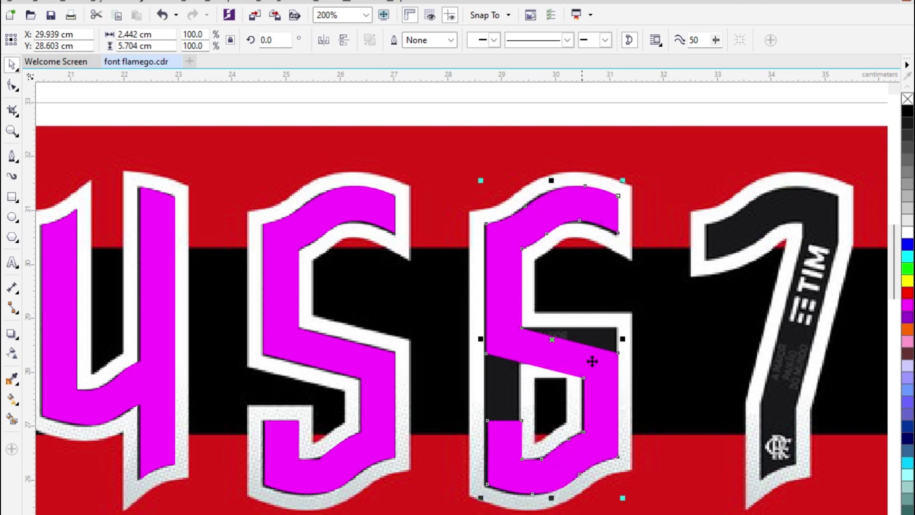
{"action": "scroll", "coordinate": [515, 310], "scroll_direction": "up", "scroll_amount": 3}
{"action": "scroll", "coordinate": [527, 302], "scroll_direction": "down", "scroll_amount": 2}
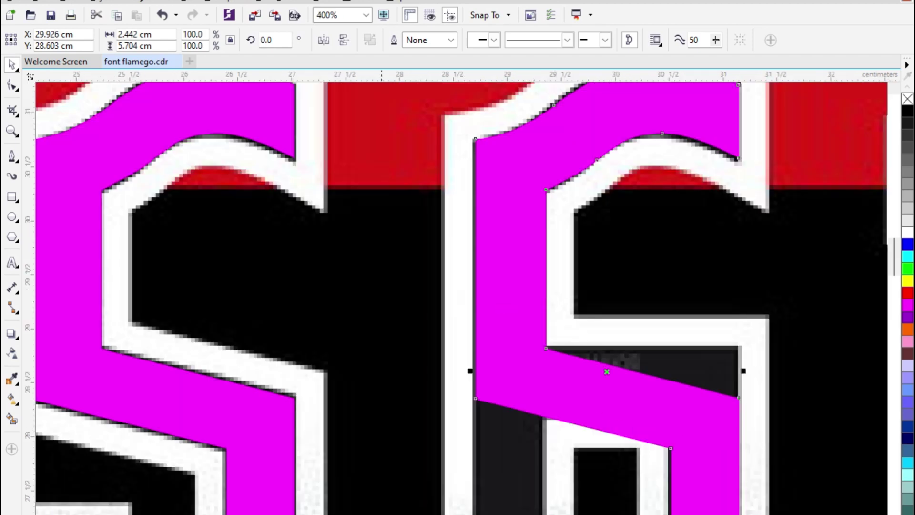
Step: Reshape the copy's slanted middle bar into the 6's horizontal bar by moving its end nodes up and its stem-side node into line
{"action": "left_click", "coordinate": [11, 87]}
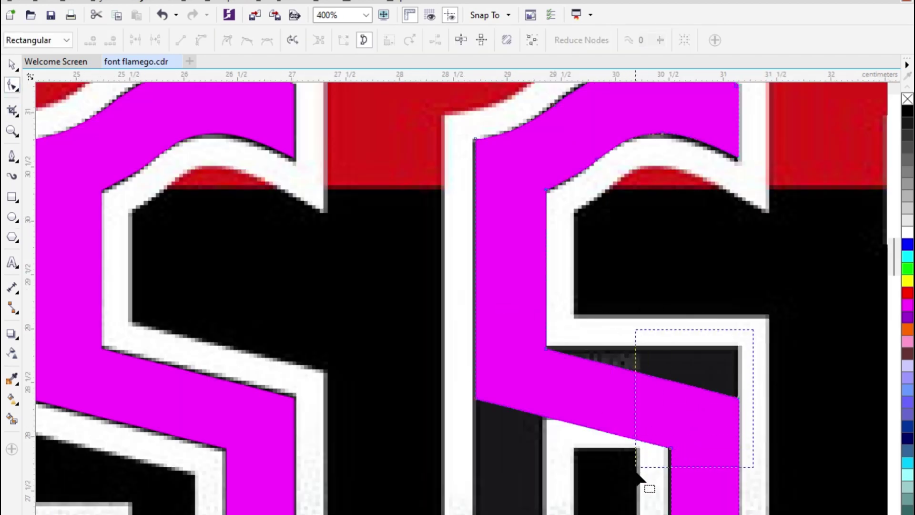
{"action": "left_click_drag", "start_coordinate": [637, 469], "coordinate": [637, 469]}
{"action": "scroll", "coordinate": [738, 397], "scroll_direction": "up", "scroll_amount": 1}
{"action": "left_click_drag", "start_coordinate": [740, 399], "coordinate": [753, 313]}
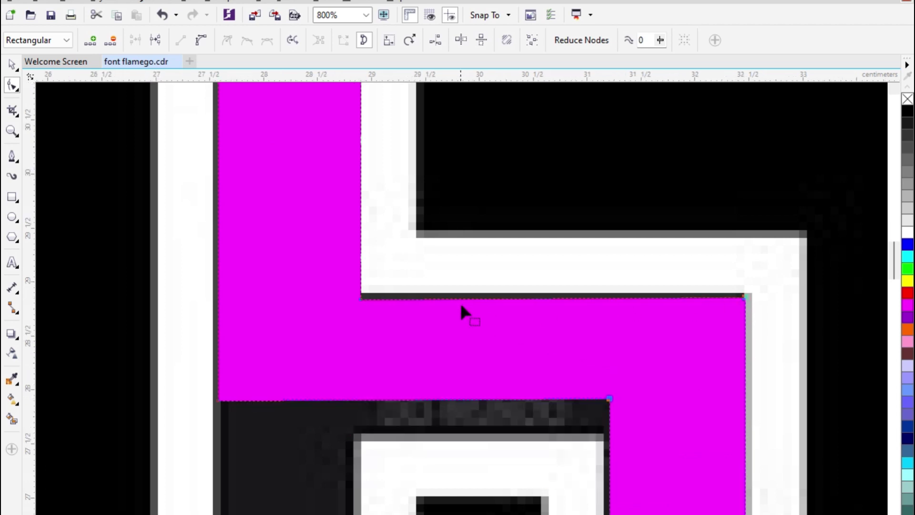
{"action": "scroll", "coordinate": [465, 315], "scroll_direction": "down", "scroll_amount": 1}
{"action": "scroll", "coordinate": [491, 367], "scroll_direction": "up", "scroll_amount": 1}
{"action": "left_click_drag", "start_coordinate": [143, 310], "coordinate": [578, 391]}
{"action": "scroll", "coordinate": [337, 382], "scroll_direction": "down", "scroll_amount": 2}
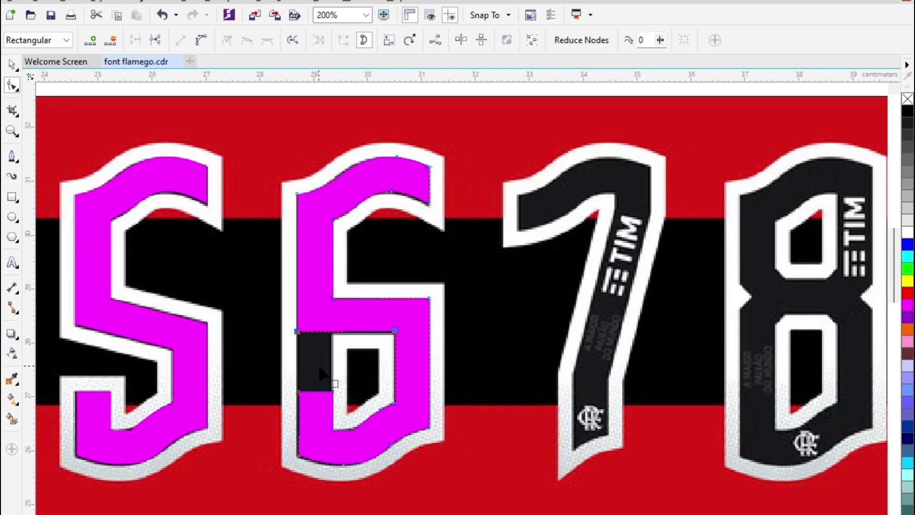
Step: Draw a rectangle about 0.66 by 2.01 cm across the gap in the 6's lower stem
{"action": "scroll", "coordinate": [196, 312], "scroll_direction": "up", "scroll_amount": 2}
{"action": "key", "text": "space"}
{"action": "left_click", "coordinate": [13, 196]}
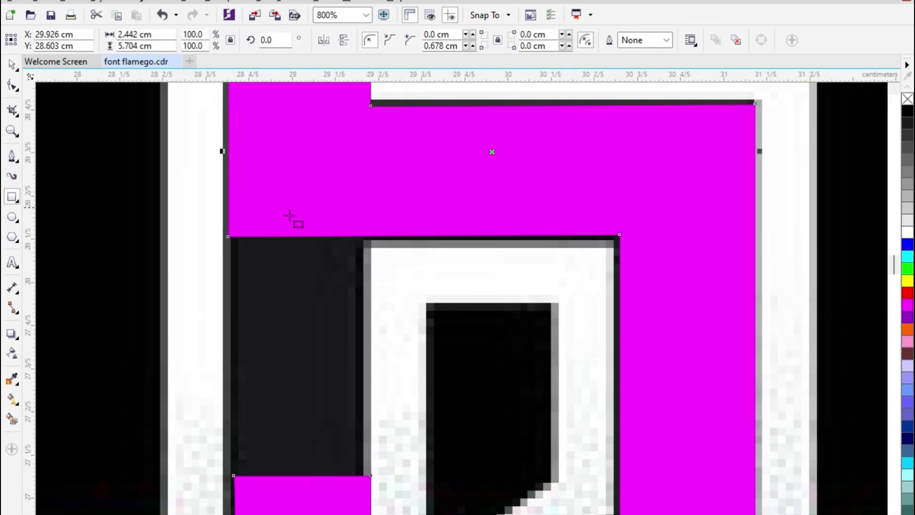
{"action": "left_click_drag", "start_coordinate": [229, 170], "coordinate": [370, 514]}
{"action": "key", "text": "space"}
{"action": "scroll", "coordinate": [307, 344], "scroll_direction": "down", "scroll_amount": 1}
{"action": "scroll", "coordinate": [273, 496], "scroll_direction": "up", "scroll_amount": 1}
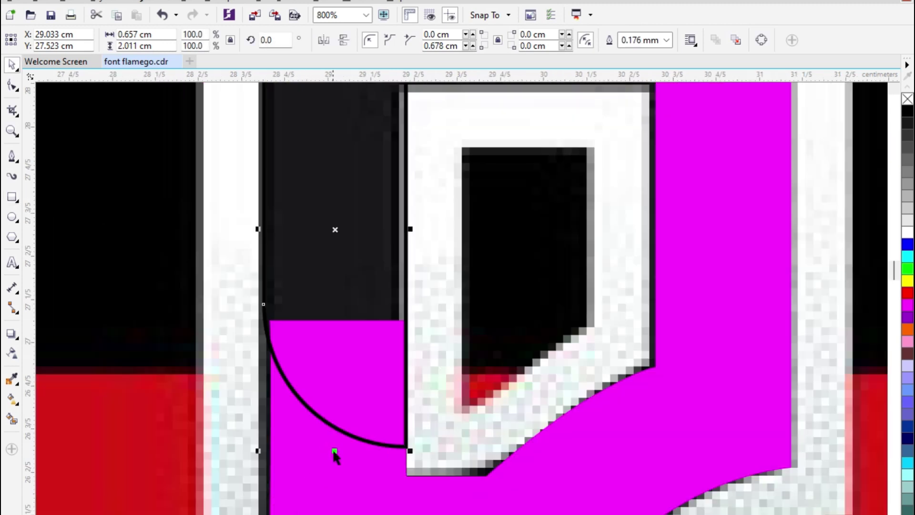
Step: Stretch the rectangle farther down into the 6's base, and weld it to the 6
{"action": "left_click_drag", "start_coordinate": [335, 450], "coordinate": [320, 514]}
{"action": "left_click", "coordinate": [472, 514], "text": "shift"}
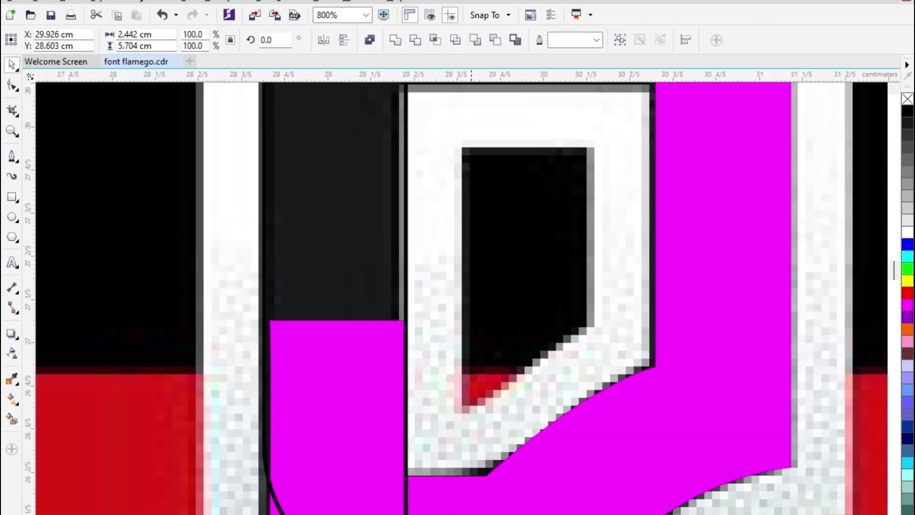
{"action": "left_click", "coordinate": [394, 40]}
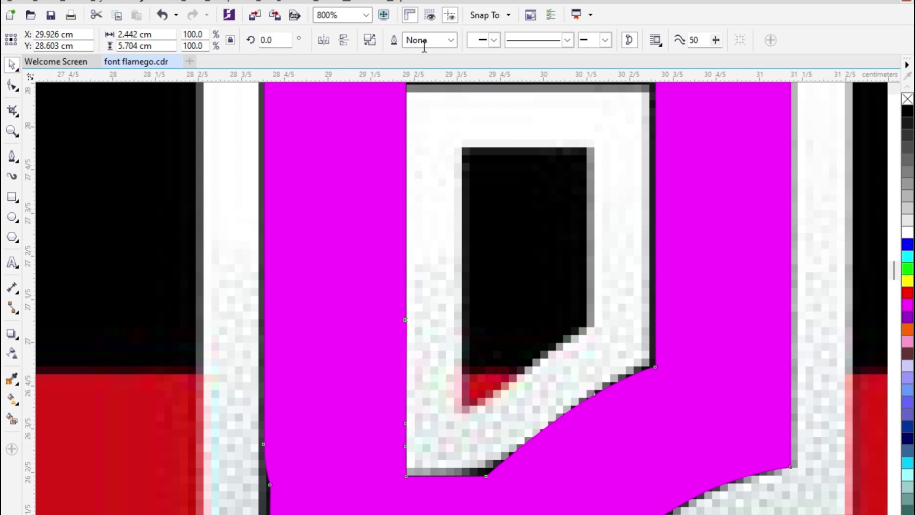
Step: Move the node at the 6's lower outer corner outward to match the edge of the traced digit
{"action": "left_click", "coordinate": [14, 86]}
{"action": "scroll", "coordinate": [341, 448], "scroll_direction": "down", "scroll_amount": 2}
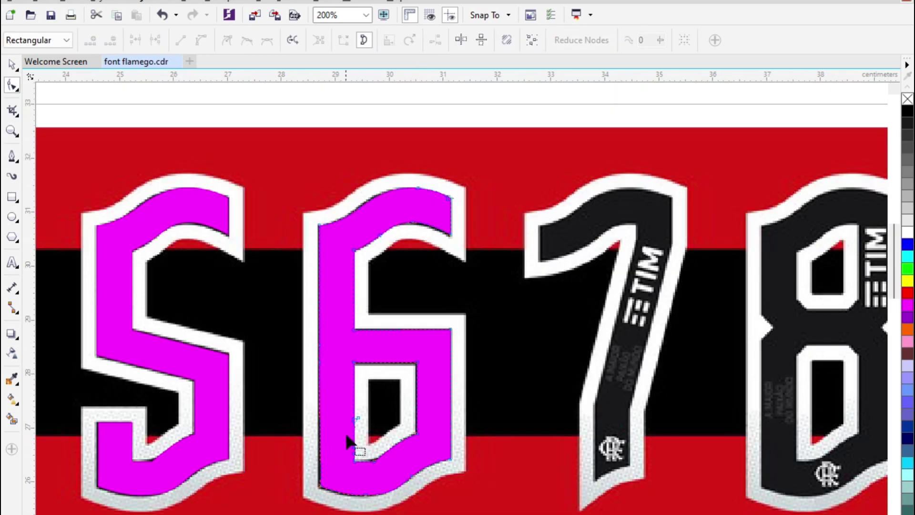
{"action": "key", "text": "space"}
{"action": "left_click", "coordinate": [13, 87]}
{"action": "scroll", "coordinate": [284, 477], "scroll_direction": "up", "scroll_amount": 5}
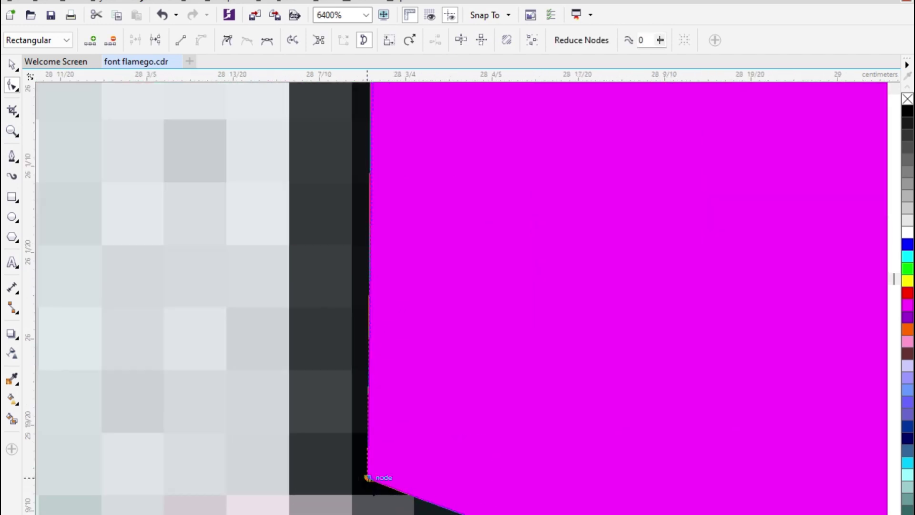
{"action": "left_click_drag", "start_coordinate": [368, 477], "coordinate": [352, 471]}
{"action": "scroll", "coordinate": [360, 464], "scroll_direction": "down", "scroll_amount": 5}
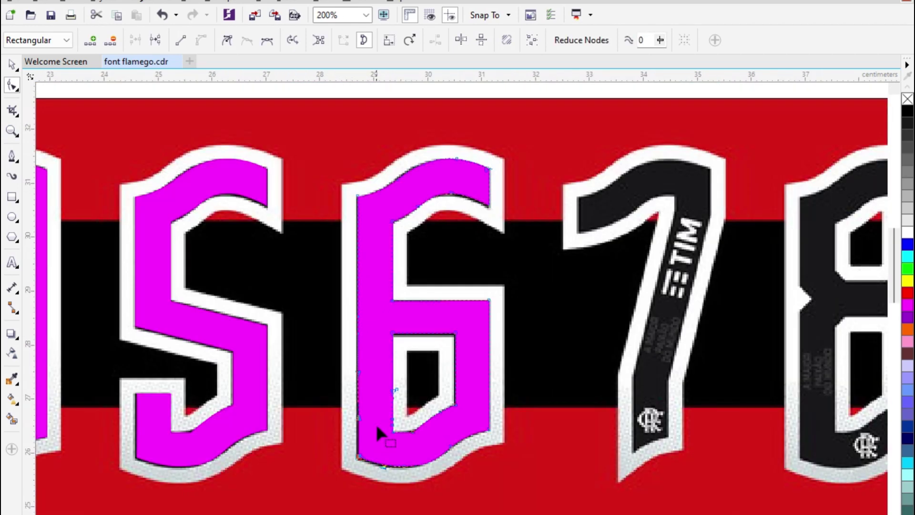
{"action": "scroll", "coordinate": [377, 426], "scroll_direction": "down", "scroll_amount": 1}
{"action": "key", "text": "space"}
{"action": "left_click", "coordinate": [570, 450]}
{"action": "scroll", "coordinate": [539, 335], "scroll_direction": "up", "scroll_amount": 1}
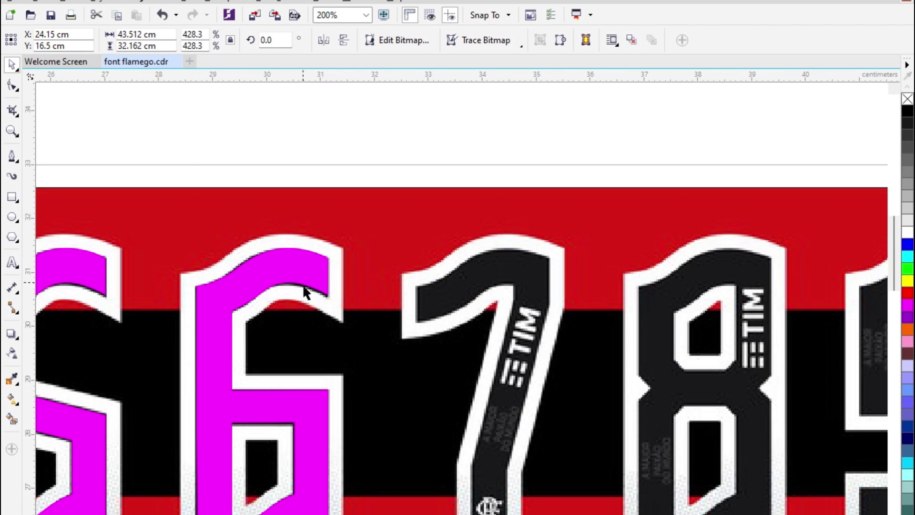
{"action": "left_click_drag", "start_coordinate": [305, 290], "coordinate": [603, 291]}
{"action": "left_click", "coordinate": [328, 41]}
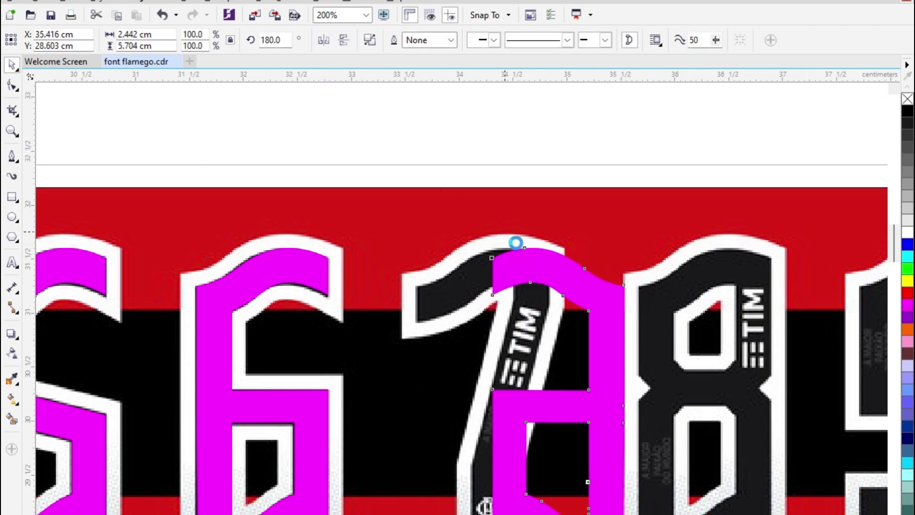
{"action": "scroll", "coordinate": [508, 237], "scroll_direction": "up", "scroll_amount": 1}
{"action": "left_click_drag", "start_coordinate": [558, 318], "coordinate": [407, 341]}
{"action": "scroll", "coordinate": [530, 276], "scroll_direction": "down", "scroll_amount": 2}
{"action": "scroll", "coordinate": [518, 283], "scroll_direction": "down", "scroll_amount": 1}
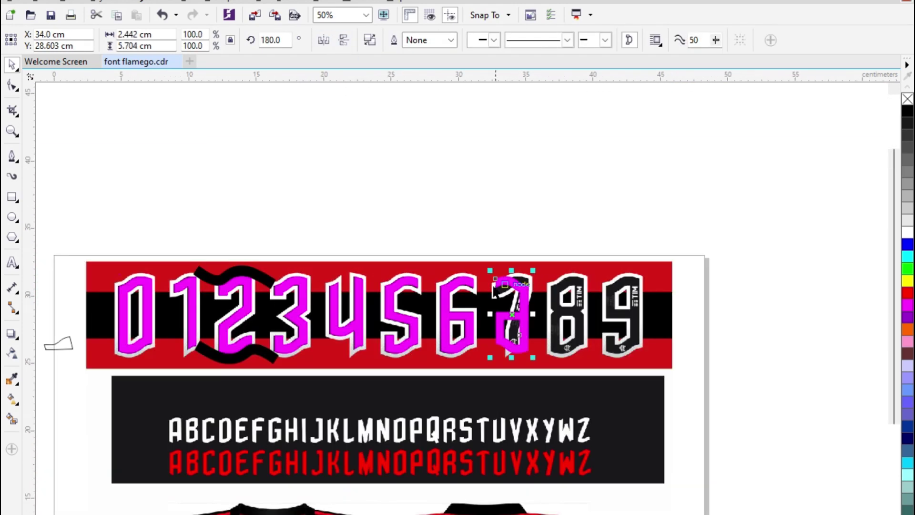
{"action": "scroll", "coordinate": [456, 286], "scroll_direction": "up", "scroll_amount": 1}
{"action": "key", "text": "Delete"}
Step: Place a copy of the magenta 2 over the 7, and give it a yellow outline with no fill
{"action": "left_click_drag", "start_coordinate": [153, 298], "coordinate": [596, 297]}
{"action": "scroll", "coordinate": [605, 297], "scroll_direction": "up", "scroll_amount": 2}
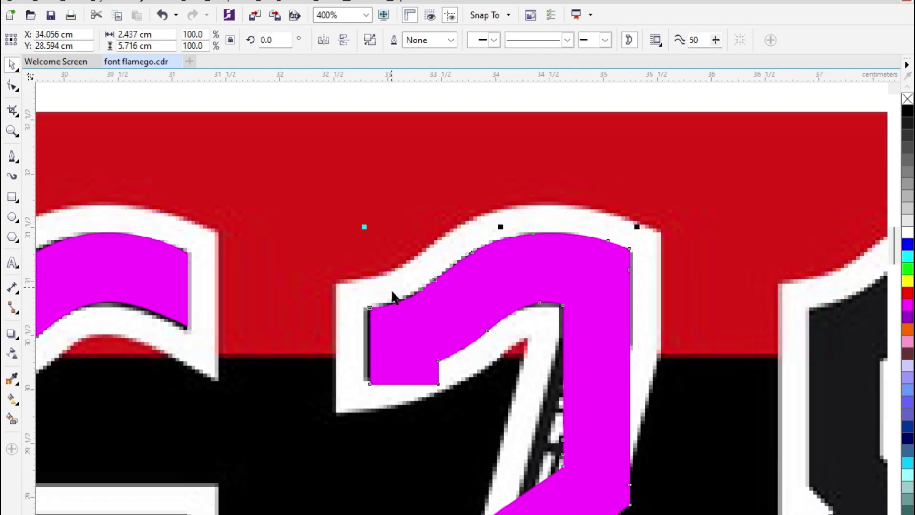
{"action": "right_click", "coordinate": [908, 280]}
{"action": "left_click", "coordinate": [908, 113]}
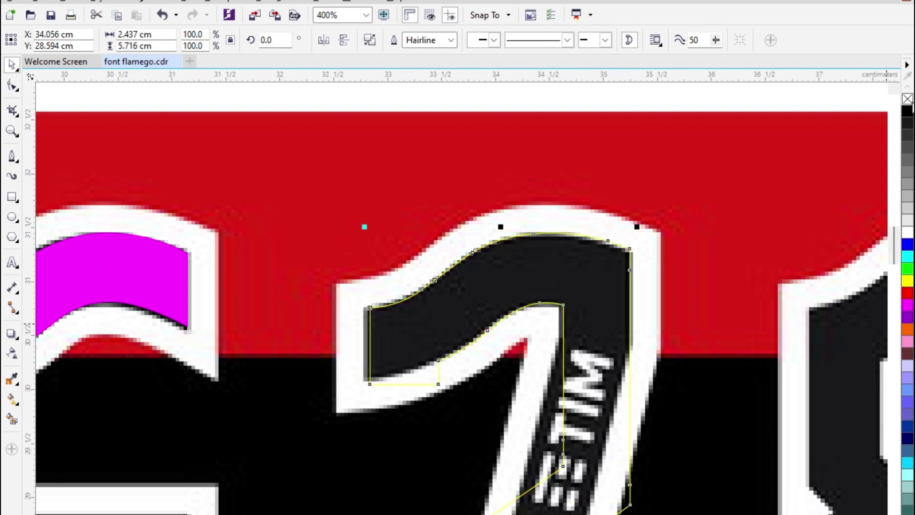
{"action": "scroll", "coordinate": [549, 301], "scroll_direction": "up", "scroll_amount": 2}
Step: Delete the extra node at the hook's end, and move the lower corner and curve handle to match the 7's edge
{"action": "left_click", "coordinate": [13, 87]}
{"action": "scroll", "coordinate": [426, 289], "scroll_direction": "down", "scroll_amount": 1}
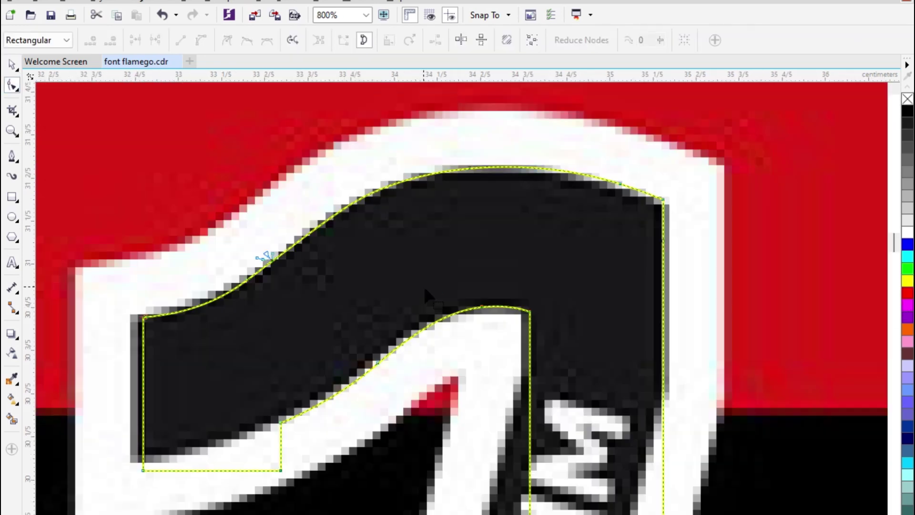
{"action": "double_click", "coordinate": [281, 470]}
{"action": "scroll", "coordinate": [148, 443], "scroll_direction": "up", "scroll_amount": 1}
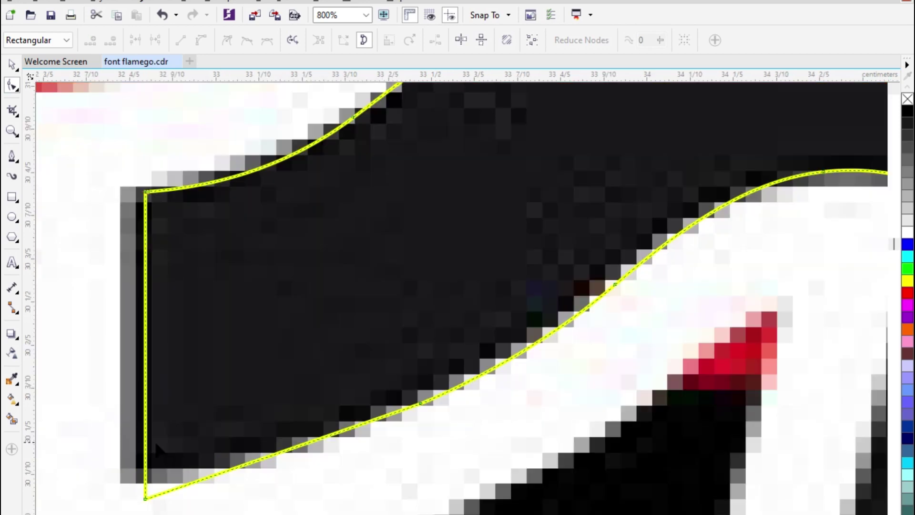
{"action": "left_click_drag", "start_coordinate": [494, 498], "coordinate": [495, 498]}
{"action": "scroll", "coordinate": [410, 414], "scroll_direction": "up", "scroll_amount": 1}
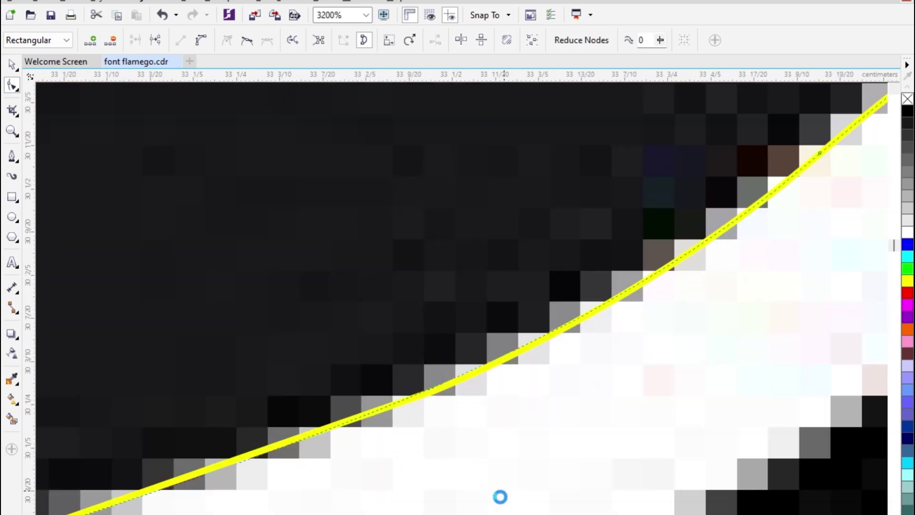
{"action": "scroll", "coordinate": [500, 497], "scroll_direction": "down", "scroll_amount": 2}
{"action": "scroll", "coordinate": [259, 475], "scroll_direction": "up", "scroll_amount": 1}
{"action": "scroll", "coordinate": [287, 501], "scroll_direction": "up", "scroll_amount": 1}
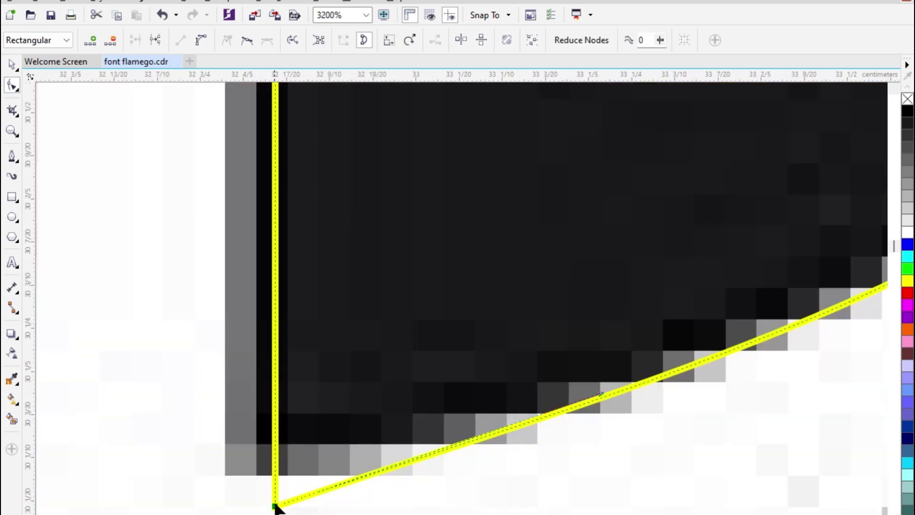
{"action": "left_click_drag", "start_coordinate": [277, 506], "coordinate": [352, 441]}
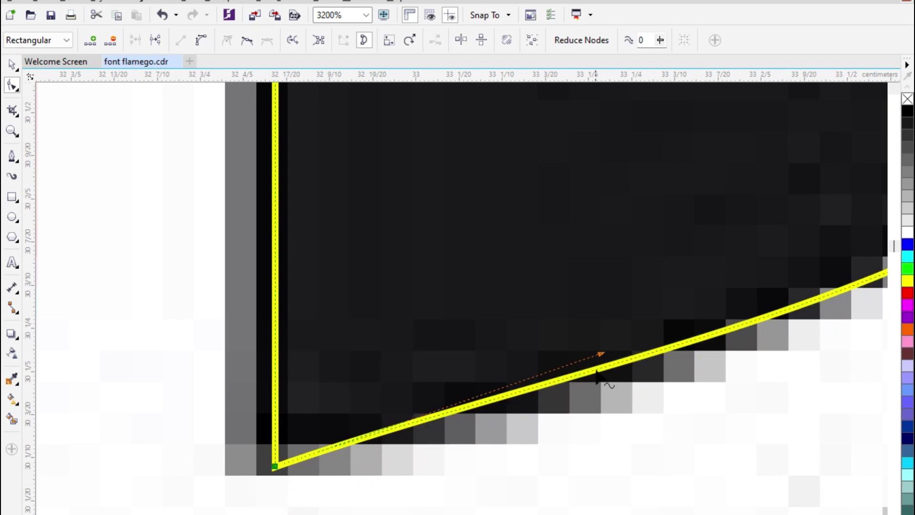
{"action": "left_click_drag", "start_coordinate": [604, 362], "coordinate": [605, 409]}
{"action": "scroll", "coordinate": [399, 454], "scroll_direction": "down", "scroll_amount": 2}
{"action": "scroll", "coordinate": [303, 388], "scroll_direction": "down", "scroll_amount": 1}
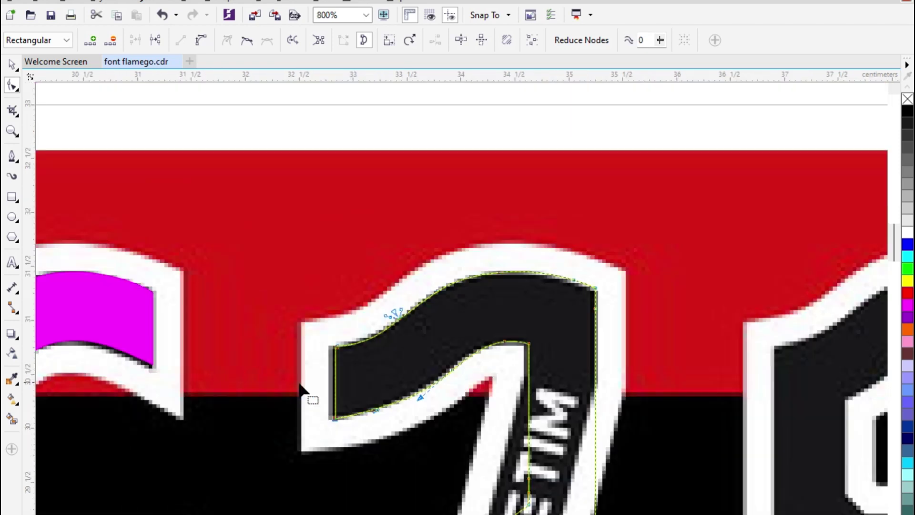
{"action": "scroll", "coordinate": [516, 365], "scroll_direction": "down", "scroll_amount": 1}
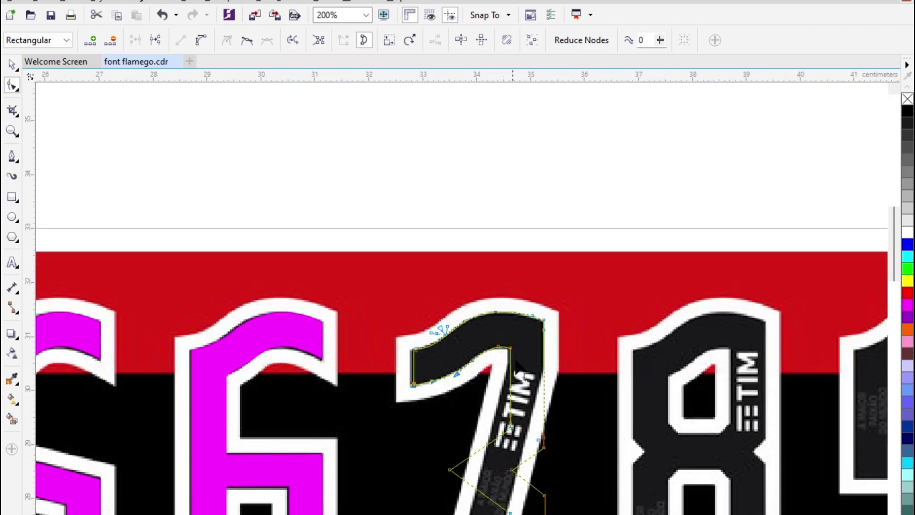
Step: Draw a closed Pen shape enclosing everything of the copied 2 below its upper hook
{"action": "left_click", "coordinate": [12, 157]}
{"action": "left_click", "coordinate": [582, 340]}
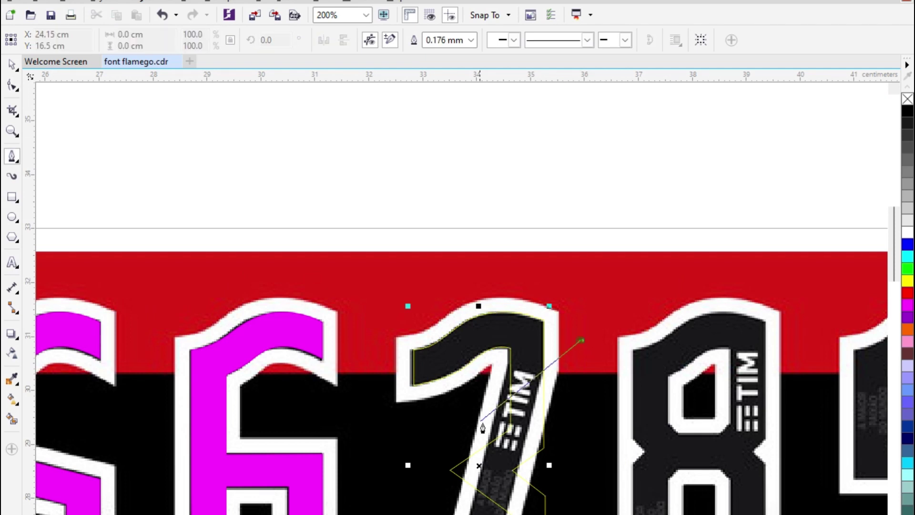
{"action": "left_click", "coordinate": [497, 364]}
{"action": "left_click", "coordinate": [377, 514]}
{"action": "scroll", "coordinate": [408, 506], "scroll_direction": "down", "scroll_amount": 1}
{"action": "scroll", "coordinate": [409, 514], "scroll_direction": "up", "scroll_amount": 1}
{"action": "left_click", "coordinate": [407, 514]}
{"action": "left_click", "coordinate": [643, 514]}
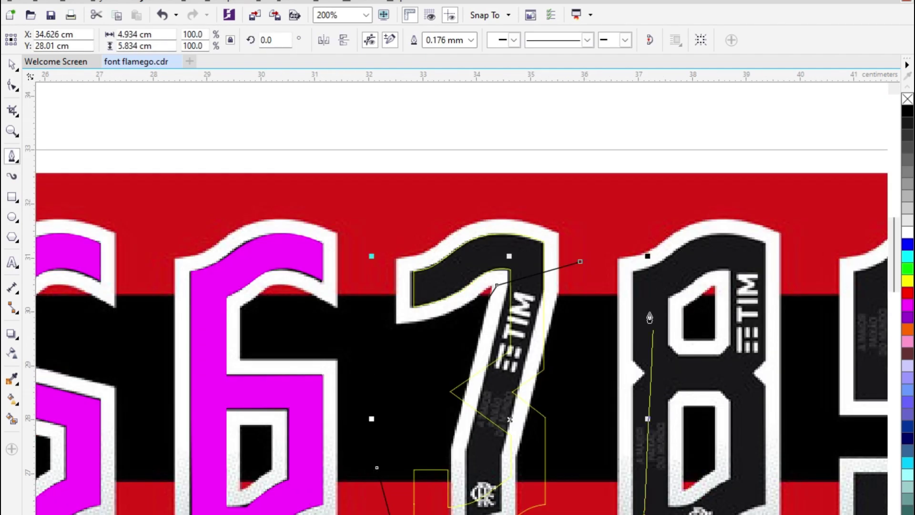
{"action": "left_click", "coordinate": [581, 262]}
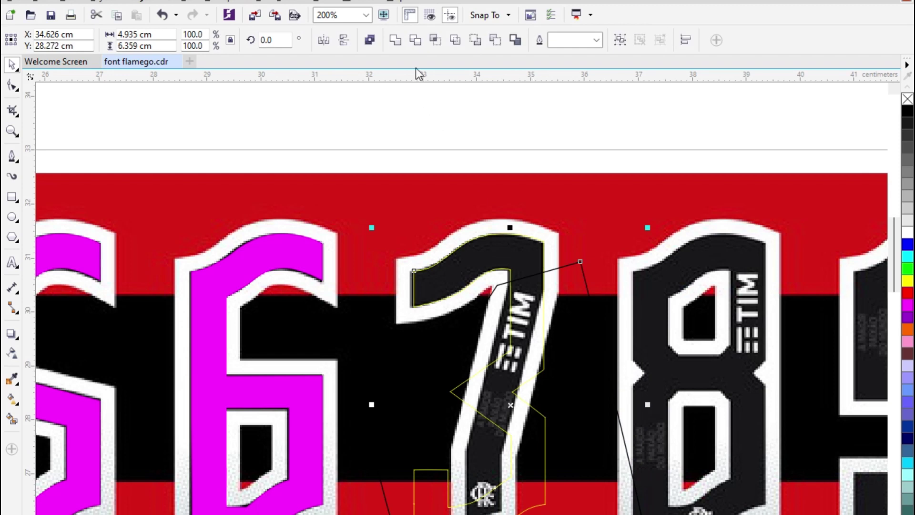
Step: Trim the copied 2 with the enclosing shape so only the hook remains, and delete the cutting shape
{"action": "left_click", "coordinate": [409, 40]}
{"action": "key", "text": "ctrl+z"}
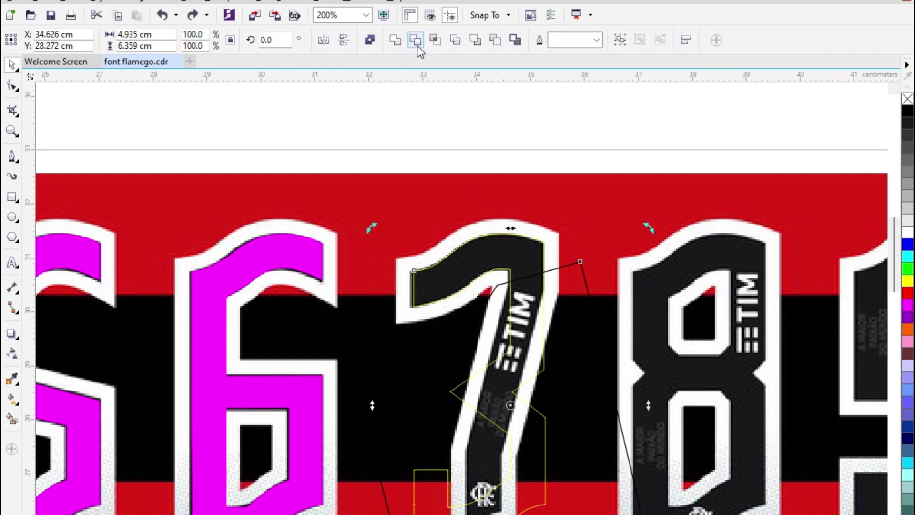
{"action": "left_click", "coordinate": [421, 42]}
{"action": "left_click", "coordinate": [618, 408]}
{"action": "key", "text": "Delete"}
{"action": "scroll", "coordinate": [529, 243], "scroll_direction": "up", "scroll_amount": 2}
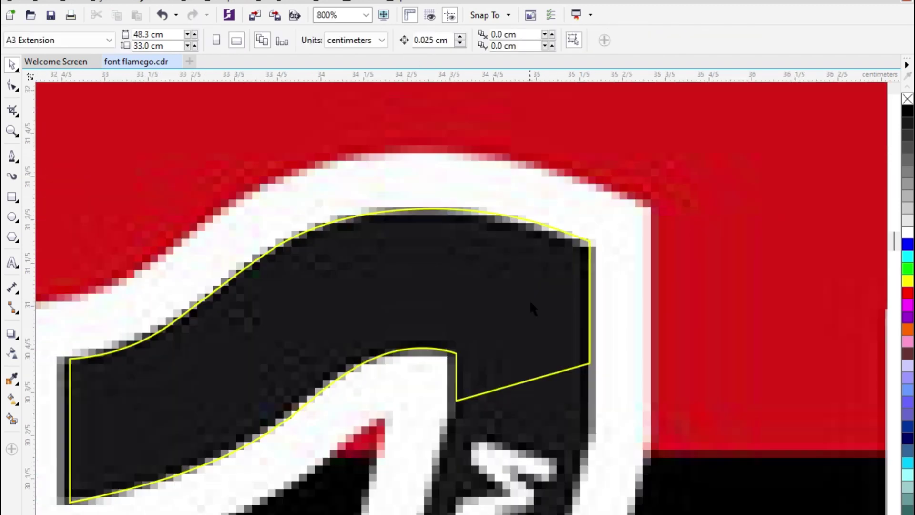
Step: Trace the inner edge of the 7's stem with the Pen tool, from the hook down and across the base
{"action": "key", "text": "space"}
{"action": "left_click", "coordinate": [525, 330]}
{"action": "left_click", "coordinate": [457, 380]}
{"action": "scroll", "coordinate": [461, 422], "scroll_direction": "up", "scroll_amount": 2}
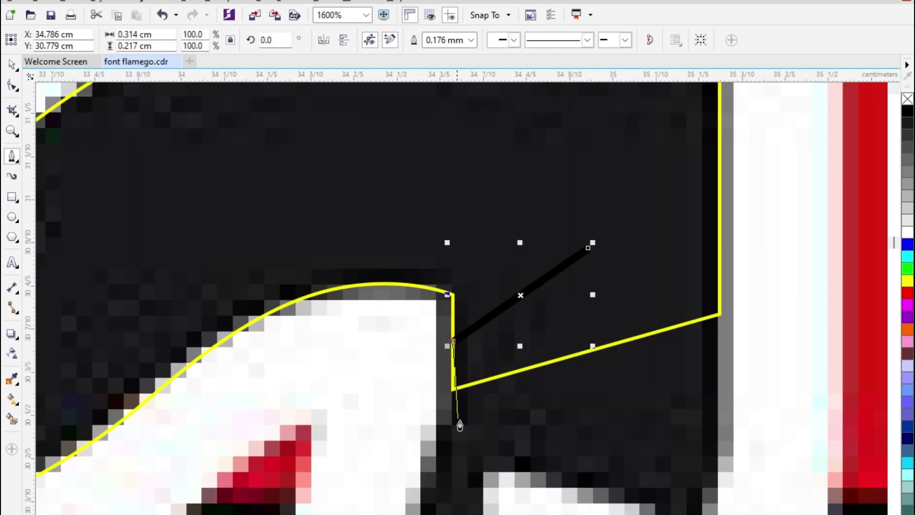
{"action": "scroll", "coordinate": [504, 327], "scroll_direction": "down", "scroll_amount": 8}
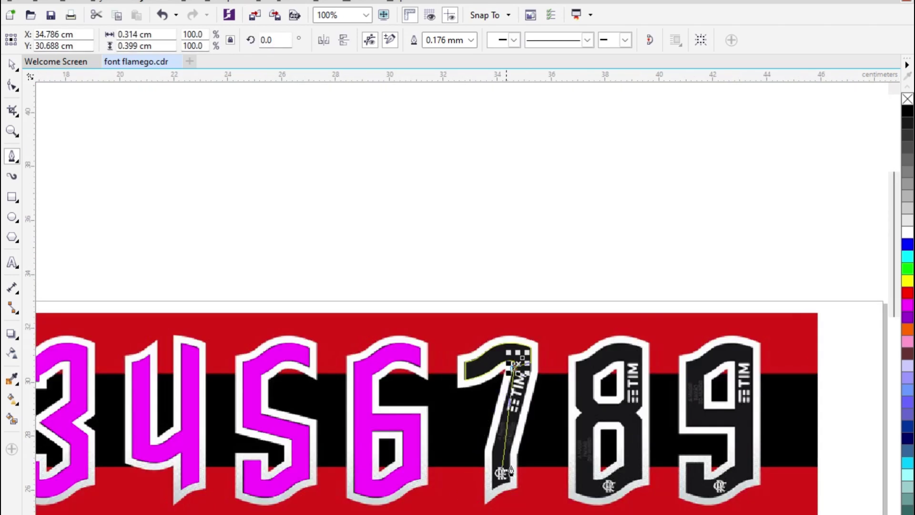
{"action": "scroll", "coordinate": [434, 439], "scroll_direction": "up", "scroll_amount": 4}
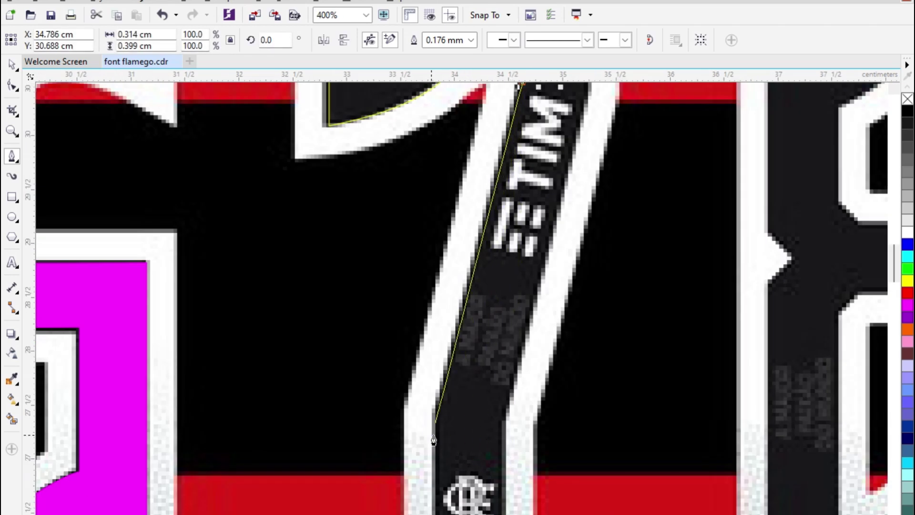
{"action": "double_click", "coordinate": [434, 409]}
{"action": "left_click", "coordinate": [433, 408]}
{"action": "left_click", "coordinate": [433, 502]}
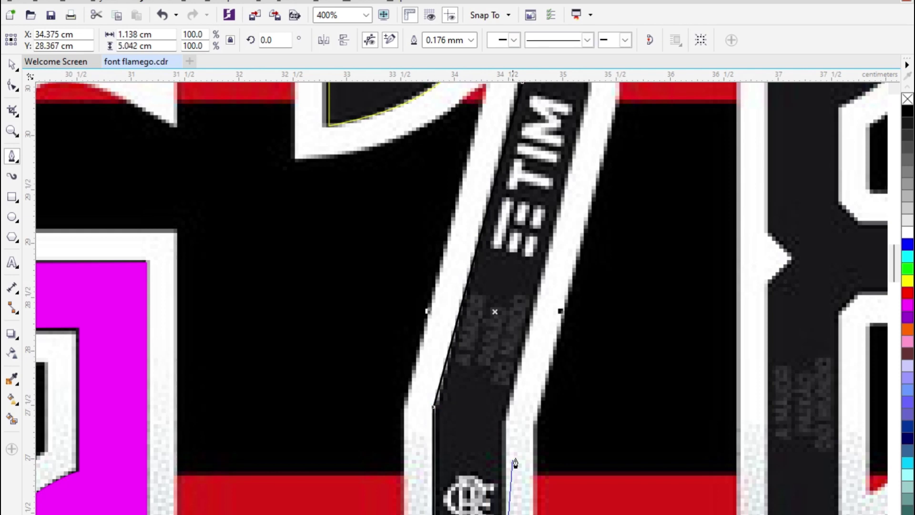
{"action": "left_click", "coordinate": [506, 420]}
Step: Continue the stem outline up its outer edge to overlap the hook, and close the shape
{"action": "scroll", "coordinate": [501, 470], "scroll_direction": "down", "scroll_amount": 2}
{"action": "scroll", "coordinate": [522, 315], "scroll_direction": "up", "scroll_amount": 2}
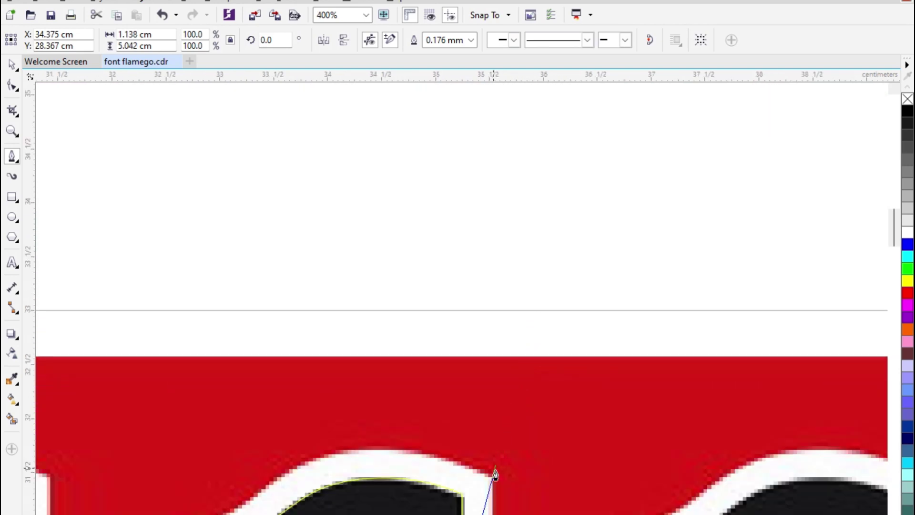
{"action": "scroll", "coordinate": [448, 514], "scroll_direction": "up", "scroll_amount": 1}
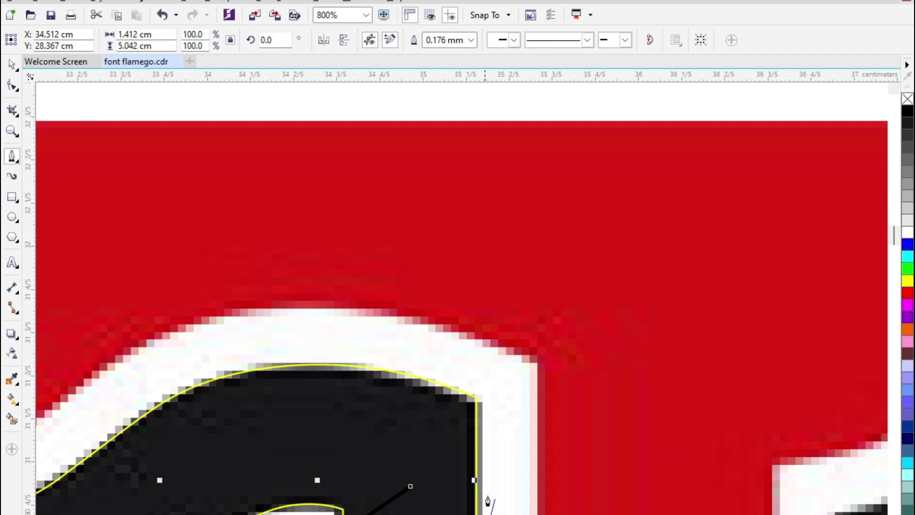
{"action": "scroll", "coordinate": [483, 494], "scroll_direction": "up", "scroll_amount": 2}
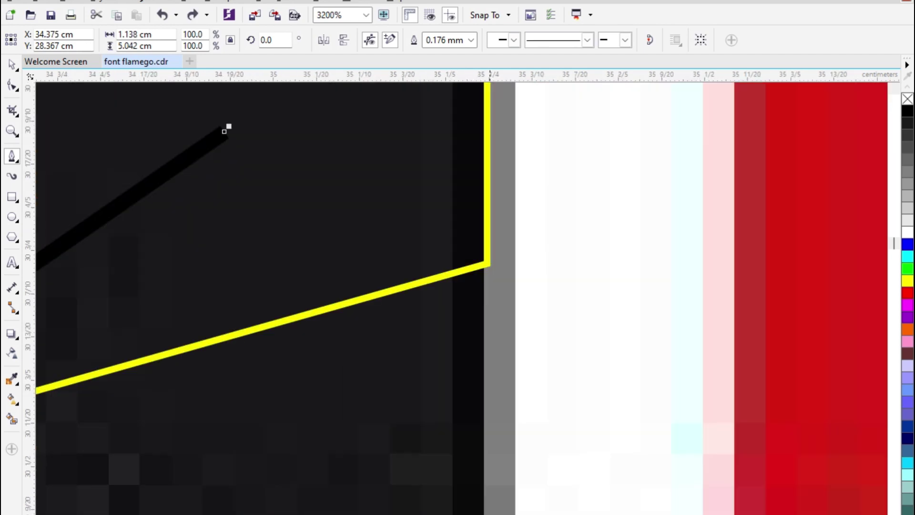
{"action": "left_click", "coordinate": [487, 167]}
{"action": "left_click", "coordinate": [485, 184]}
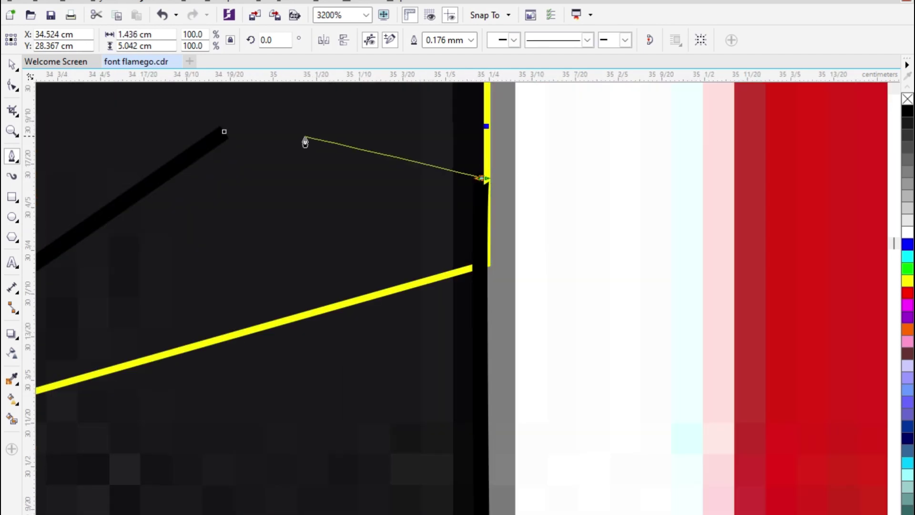
{"action": "left_click", "coordinate": [224, 132]}
Step: Weld the stem shape to the yellow hook outline
{"action": "scroll", "coordinate": [486, 246], "scroll_direction": "down", "scroll_amount": 2}
{"action": "left_click", "coordinate": [424, 172], "text": "shift"}
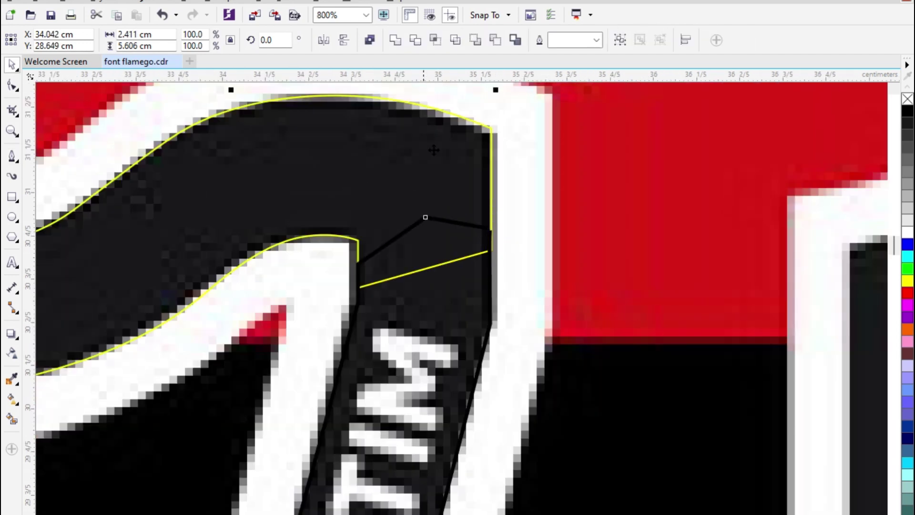
{"action": "left_click", "coordinate": [395, 41]}
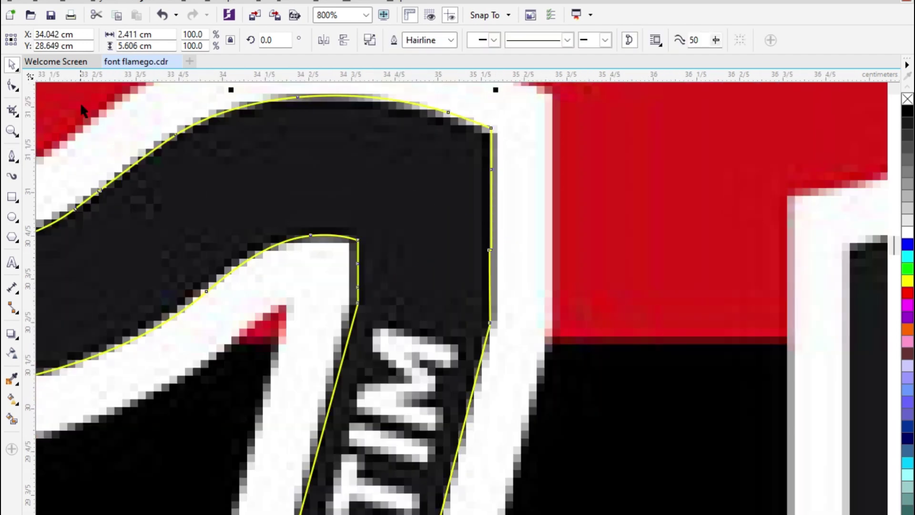
Step: Draw an ellipse below the 7 and position it so its arc follows the curved lower end of the stem
{"action": "left_click", "coordinate": [11, 91]}
{"action": "scroll", "coordinate": [537, 235], "scroll_direction": "down", "scroll_amount": 1}
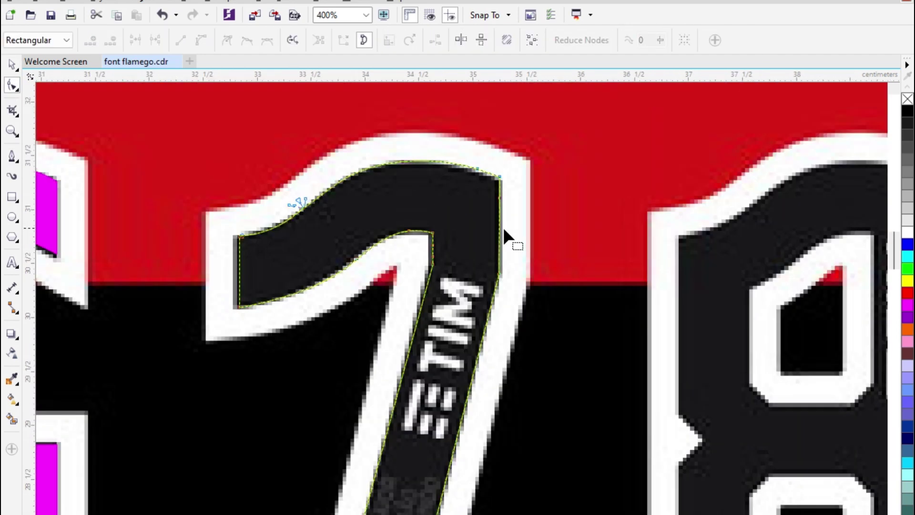
{"action": "scroll", "coordinate": [504, 231], "scroll_direction": "down", "scroll_amount": 2}
{"action": "scroll", "coordinate": [490, 350], "scroll_direction": "up", "scroll_amount": 2}
{"action": "left_click", "coordinate": [19, 218]}
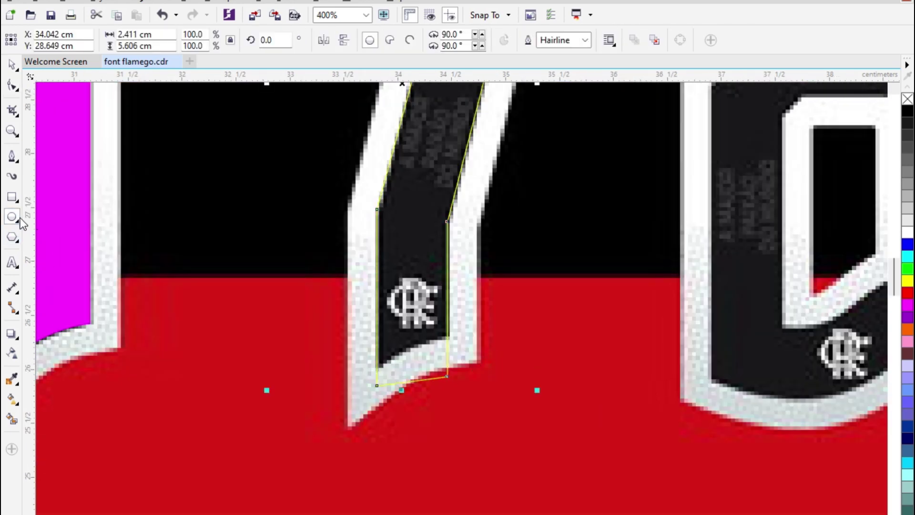
{"action": "mouse_move", "coordinate": [267, 344]}
{"action": "left_mouse_down"}
{"action": "mouse_move", "coordinate": [540, 508]}
{"action": "mouse_move", "coordinate": [575, 514]}
{"action": "left_mouse_up"}
{"action": "key", "text": "space"}
{"action": "scroll", "coordinate": [475, 435], "scroll_direction": "up", "scroll_amount": 1}
{"action": "left_click_drag", "start_coordinate": [499, 449], "coordinate": [667, 433]}
Step: Trim the 7's stem with the ellipse, and delete the ellipse
{"action": "left_click", "coordinate": [418, 151], "text": "shift"}
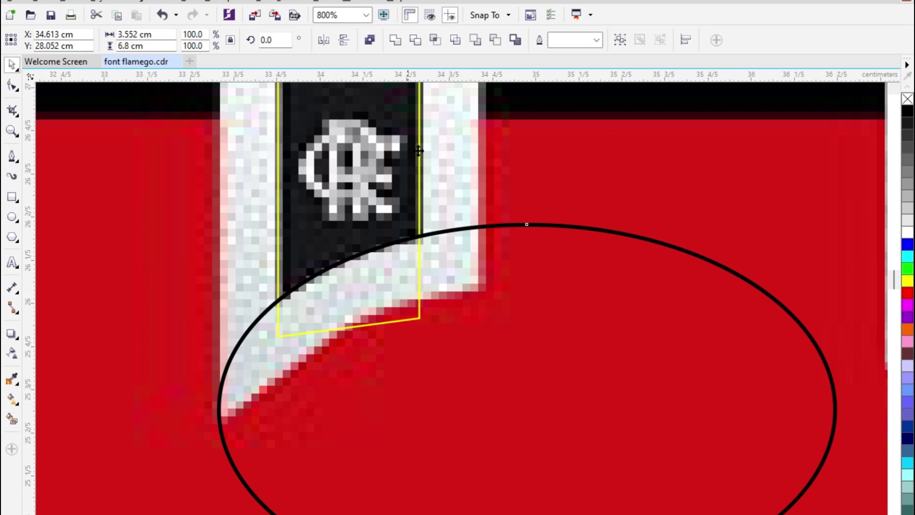
{"action": "left_click", "coordinate": [415, 40]}
{"action": "key", "text": "Delete"}
Step: Fill the traced 7 with magenta and remove its outline
{"action": "left_click", "coordinate": [376, 216]}
{"action": "left_click", "coordinate": [908, 305]}
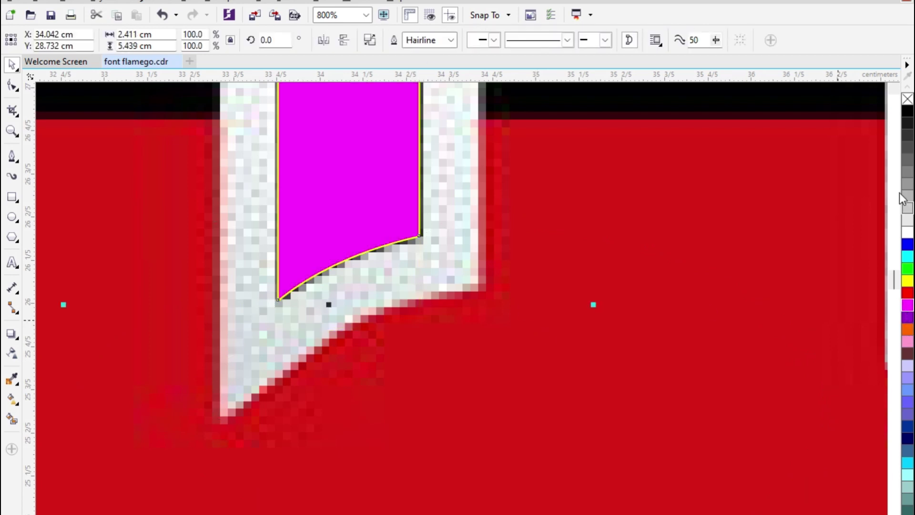
{"action": "right_click", "coordinate": [907, 99]}
Step: Place a copy of the finished magenta 7 over the 8
{"action": "scroll", "coordinate": [488, 333], "scroll_direction": "down", "scroll_amount": 3}
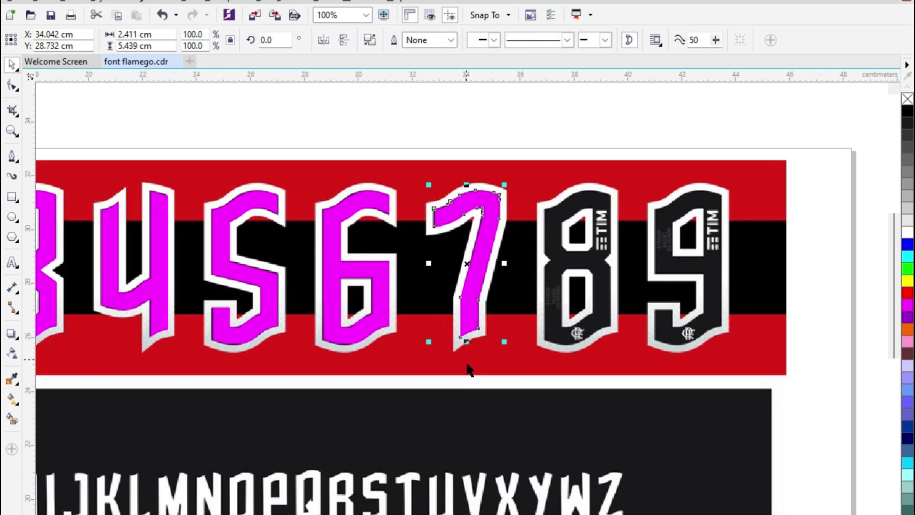
{"action": "scroll", "coordinate": [549, 232], "scroll_direction": "up", "scroll_amount": 1}
{"action": "left_click_drag", "start_coordinate": [460, 220], "coordinate": [682, 220]}
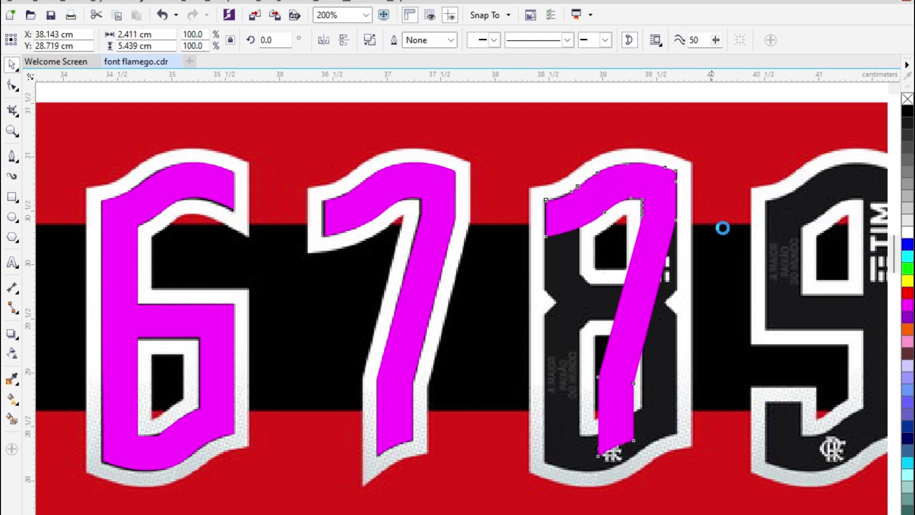
Step: Draw a closed Pen polygon around the copied 7's stem, leaving out its upper arc
{"action": "scroll", "coordinate": [721, 227], "scroll_direction": "up", "scroll_amount": 1}
{"action": "left_click", "coordinate": [12, 156]}
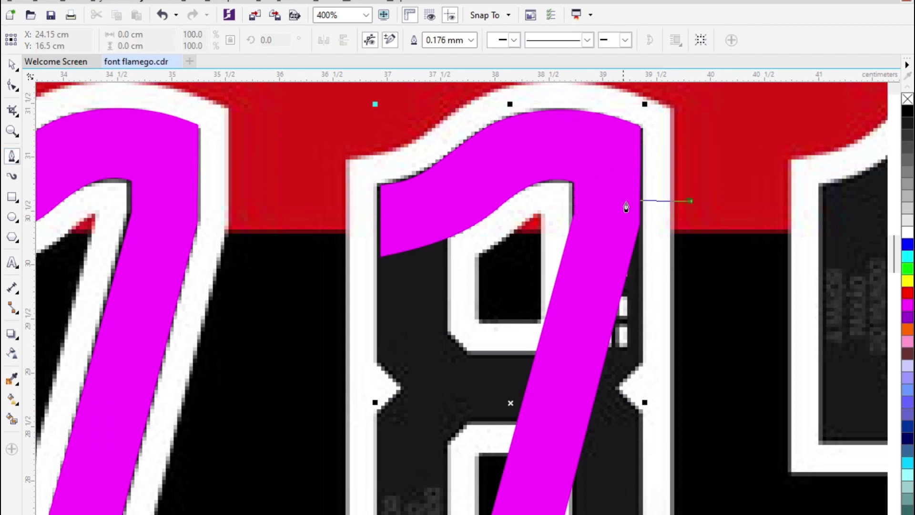
{"action": "left_click", "coordinate": [562, 201]}
{"action": "scroll", "coordinate": [562, 201], "scroll_direction": "down", "scroll_amount": 1}
{"action": "left_click", "coordinate": [504, 393]}
{"action": "left_click", "coordinate": [514, 469]}
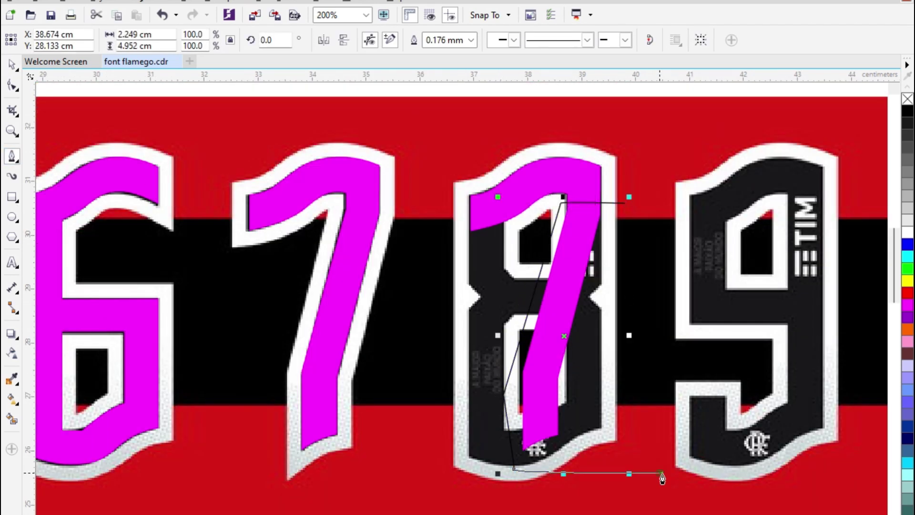
{"action": "left_click", "coordinate": [660, 472]}
{"action": "left_click", "coordinate": [625, 203]}
Step: Trim the stem off the copied 7 with the polygon, and delete the polygon
{"action": "key", "text": "space"}
{"action": "left_click", "coordinate": [584, 178], "text": "shift"}
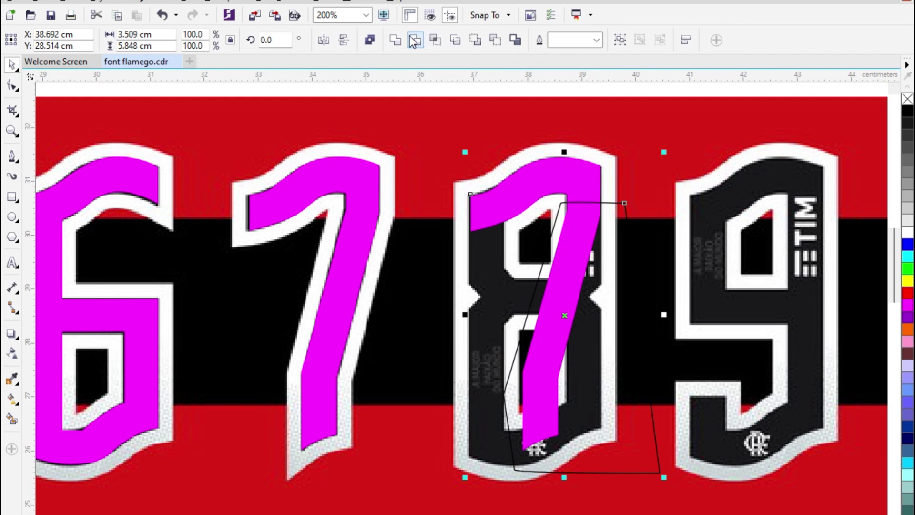
{"action": "left_click", "coordinate": [414, 41]}
{"action": "left_click", "coordinate": [564, 203]}
{"action": "key", "text": "Delete"}
Step: Place a copy of the magenta arc at the 8's lower end and mirror it horizontally and vertically
{"action": "left_click_drag", "start_coordinate": [556, 182], "coordinate": [577, 424]}
{"action": "left_click", "coordinate": [324, 40]}
{"action": "left_click", "coordinate": [344, 40]}
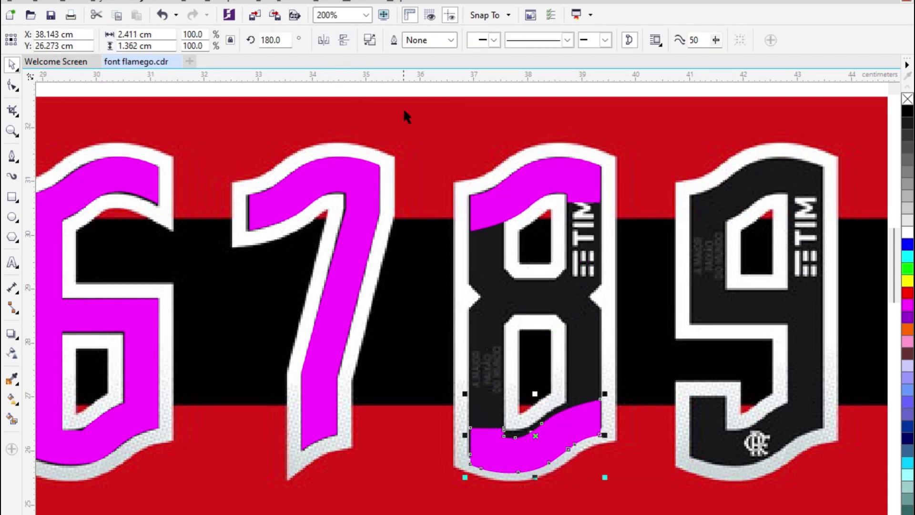
Step: Fit the mirrored arc to the 8's lower curve, and give it a red outline with no fill
{"action": "scroll", "coordinate": [559, 480], "scroll_direction": "up", "scroll_amount": 1}
{"action": "mouse_move", "coordinate": [534, 449]}
{"action": "left_mouse_down"}
{"action": "mouse_move", "coordinate": [533, 402]}
{"action": "mouse_move", "coordinate": [544, 463]}
{"action": "left_mouse_up"}
{"action": "scroll", "coordinate": [533, 402], "scroll_direction": "up", "scroll_amount": 1}
{"action": "right_click", "coordinate": [908, 294]}
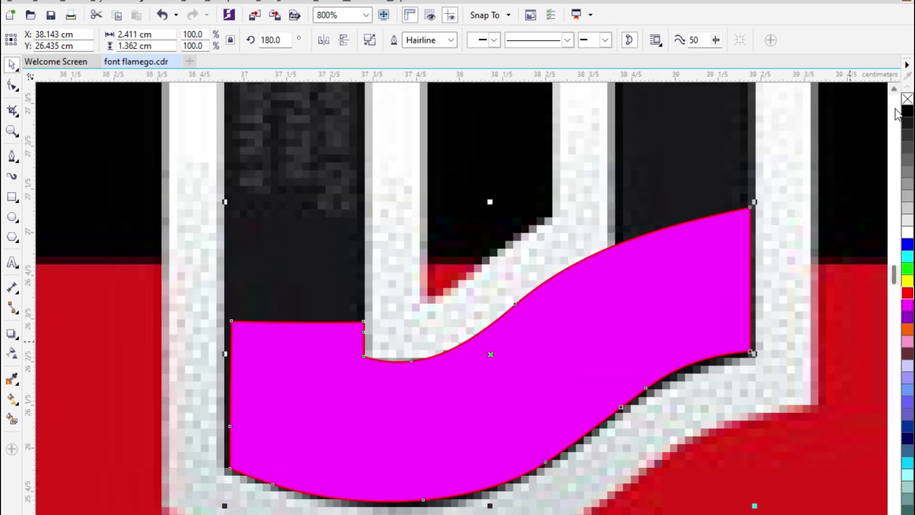
{"action": "left_click", "coordinate": [908, 100]}
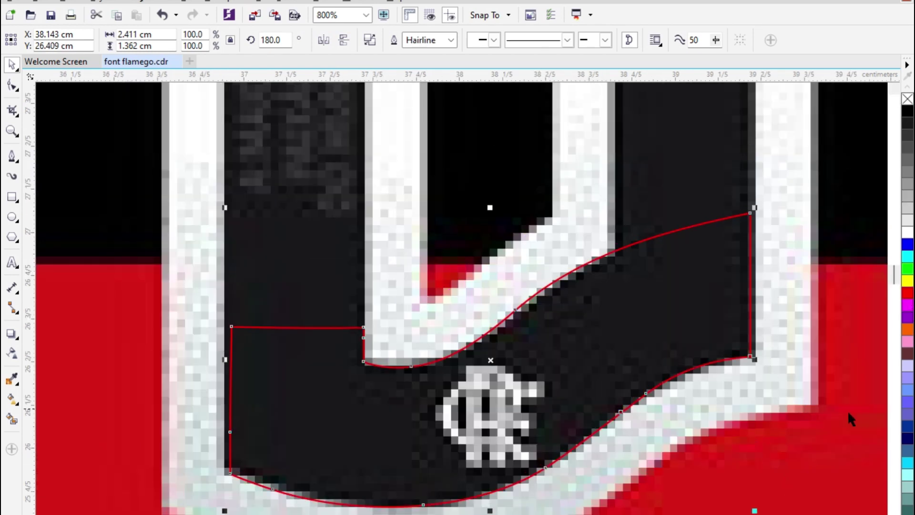
{"action": "scroll", "coordinate": [412, 435], "scroll_direction": "down", "scroll_amount": 1}
Step: Move the nodes at the red-outlined piece's left end up to extend it along the 8's lower left stem
{"action": "left_click", "coordinate": [12, 85]}
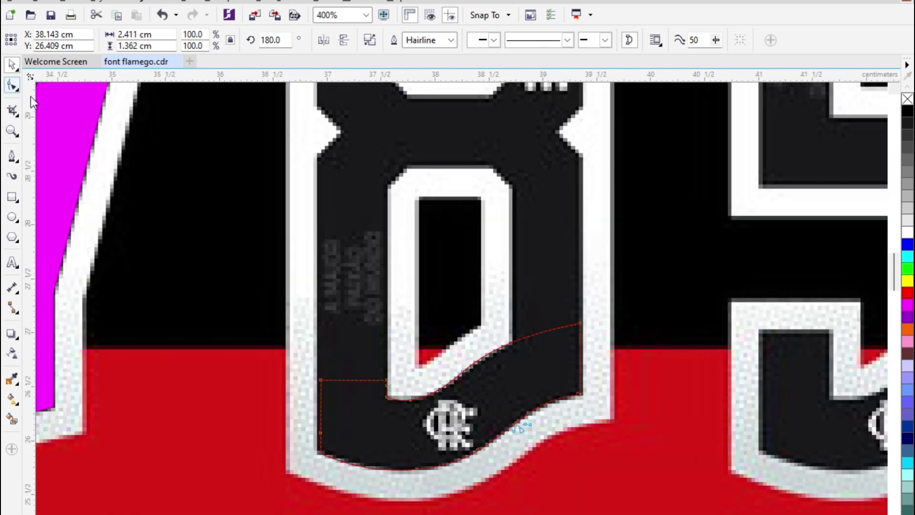
{"action": "left_click_drag", "start_coordinate": [265, 309], "coordinate": [404, 479]}
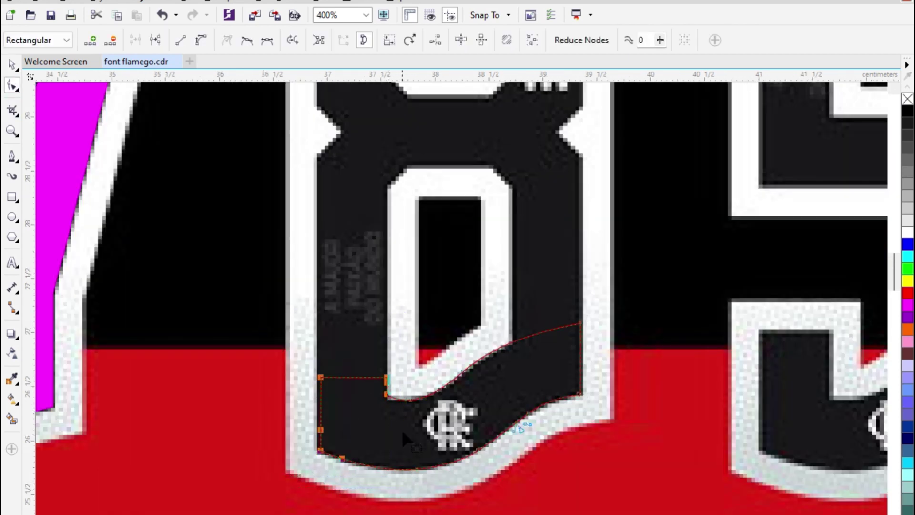
{"action": "left_click_drag", "start_coordinate": [285, 346], "coordinate": [387, 193]}
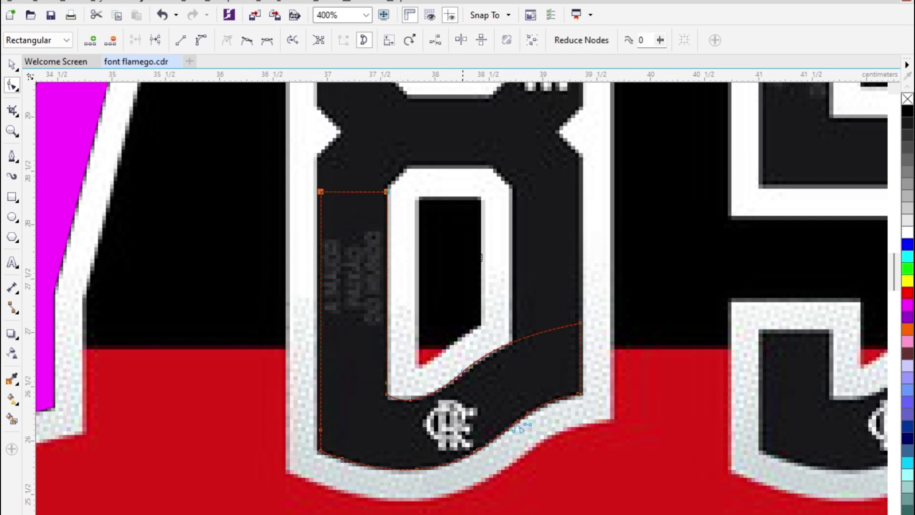
Step: Draw a square-cornered rectangle about 0.68 by 2.02 cm over the 8's lower right stem and right-align it with the red-outlined piece
{"action": "left_click", "coordinate": [12, 196]}
{"action": "mouse_move", "coordinate": [586, 155]}
{"action": "left_mouse_down"}
{"action": "mouse_move", "coordinate": [527, 352]}
{"action": "mouse_move", "coordinate": [510, 375]}
{"action": "left_mouse_up"}
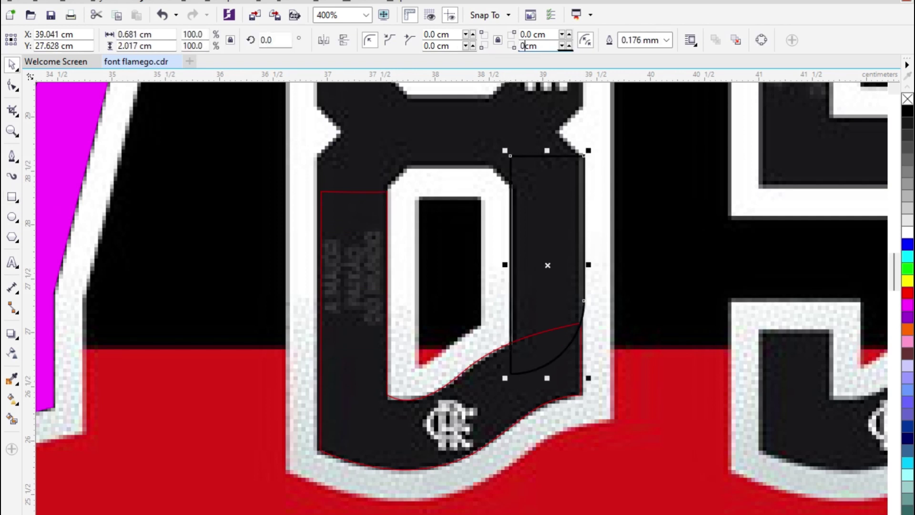
{"action": "key", "text": "Return"}
{"action": "left_click", "coordinate": [499, 380], "text": "shift"}
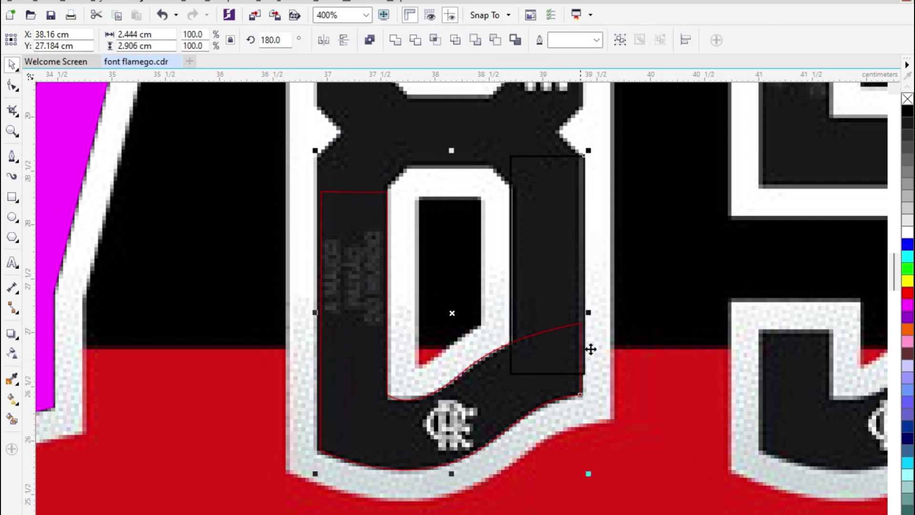
{"action": "key", "text": "r"}
{"action": "left_click", "coordinate": [636, 317]}
{"action": "left_click", "coordinate": [557, 309]}
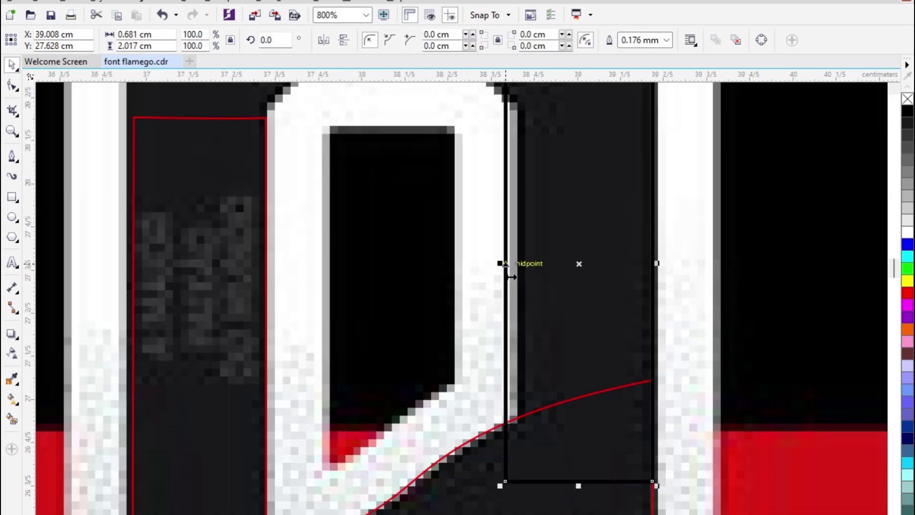
Step: Narrow the rectangle to about 0.61 cm from its inner side and weld it to the red-outlined piece
{"action": "scroll", "coordinate": [506, 262], "scroll_direction": "up", "scroll_amount": 1}
{"action": "left_click_drag", "start_coordinate": [505, 263], "coordinate": [520, 262]}
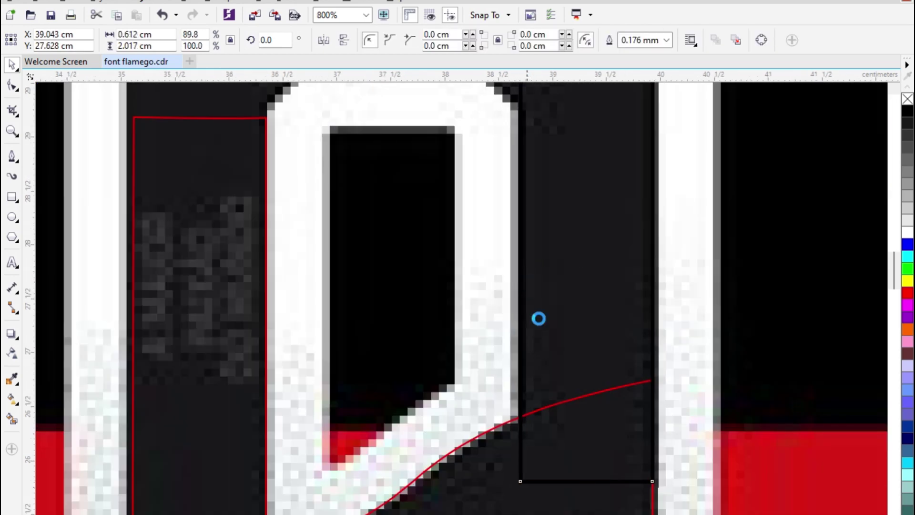
{"action": "scroll", "coordinate": [528, 348], "scroll_direction": "down", "scroll_amount": 1}
{"action": "left_click", "coordinate": [520, 413]}
{"action": "left_click", "coordinate": [395, 40]}
Step: Draw a square-cornered rectangle about 0.61 by 1.31 cm over the 8's lower right stem, matching the stem's width
{"action": "scroll", "coordinate": [443, 315], "scroll_direction": "down", "scroll_amount": 1}
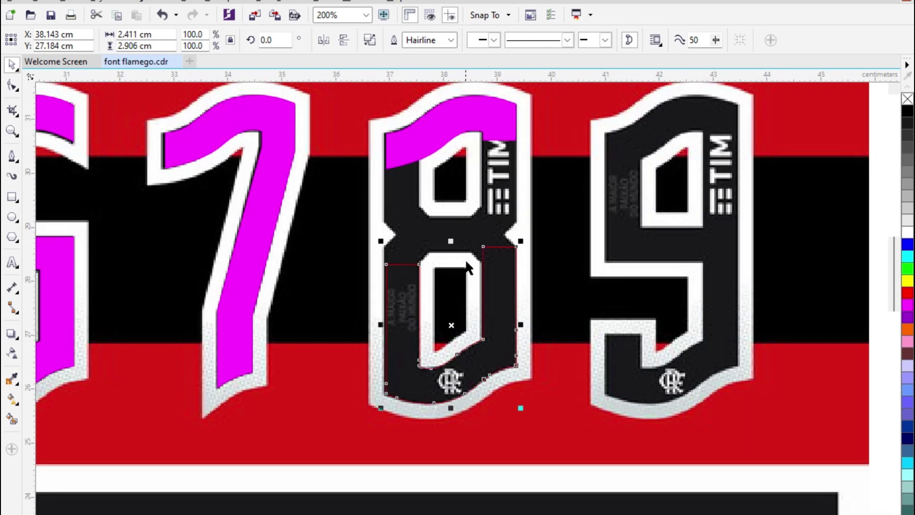
{"action": "scroll", "coordinate": [467, 262], "scroll_direction": "up", "scroll_amount": 1}
{"action": "scroll", "coordinate": [468, 335], "scroll_direction": "down", "scroll_amount": 1}
{"action": "scroll", "coordinate": [524, 208], "scroll_direction": "up", "scroll_amount": 1}
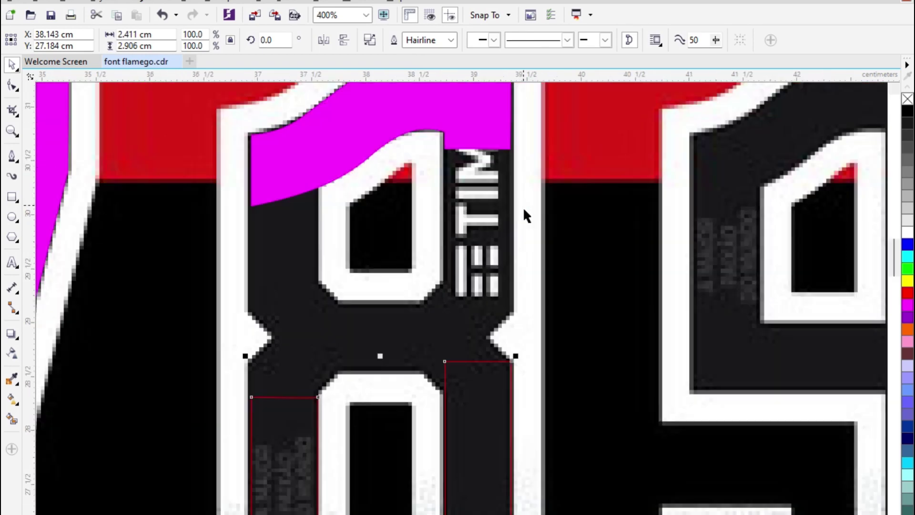
{"action": "left_click", "coordinate": [15, 199]}
{"action": "mouse_move", "coordinate": [445, 379]}
{"action": "left_mouse_down"}
{"action": "mouse_move", "coordinate": [496, 513]}
{"action": "mouse_move", "coordinate": [512, 514]}
{"action": "left_mouse_up"}
{"action": "key", "text": "space"}
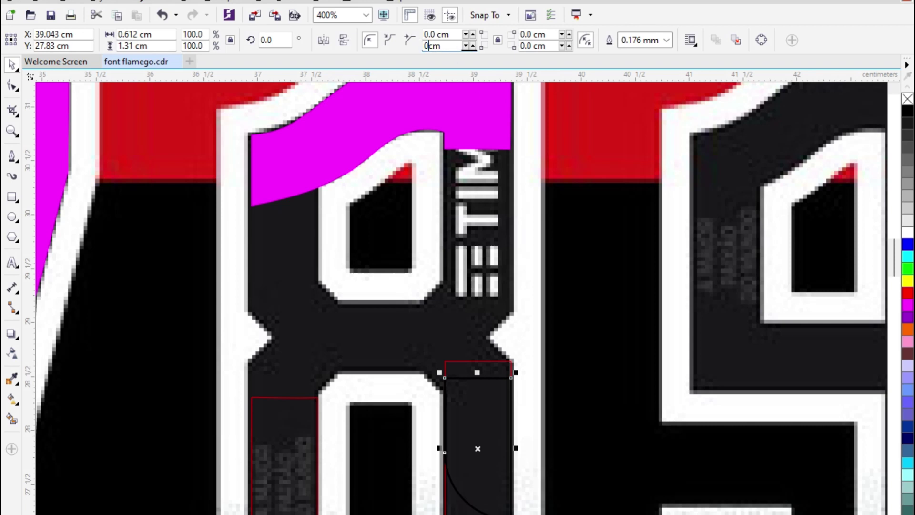
{"action": "key", "text": "Return"}
Step: Top-align the new rectangle with the magenta arc and stretch it down the upper right stem to about 2.3 cm tall
{"action": "left_click", "coordinate": [451, 121], "text": "shift"}
{"action": "left_click", "coordinate": [609, 167]}
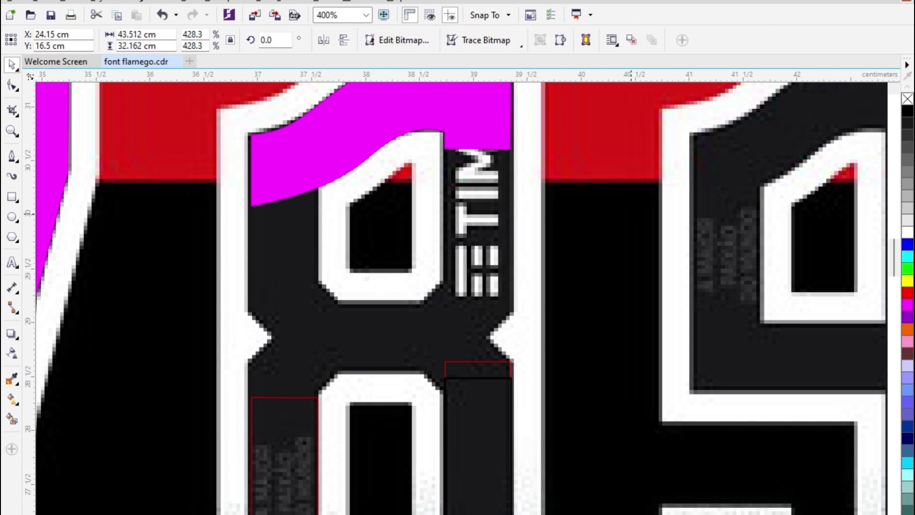
{"action": "left_click", "coordinate": [485, 404]}
{"action": "left_click", "coordinate": [496, 116], "text": "shift"}
{"action": "key", "text": "t"}
{"action": "left_click", "coordinate": [535, 178]}
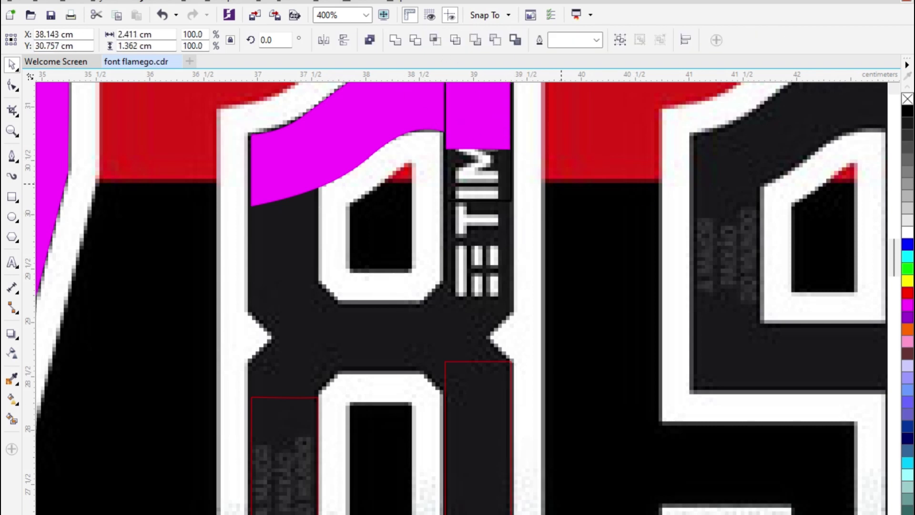
{"action": "left_click", "coordinate": [496, 174]}
{"action": "left_click_drag", "start_coordinate": [491, 217], "coordinate": [491, 321]}
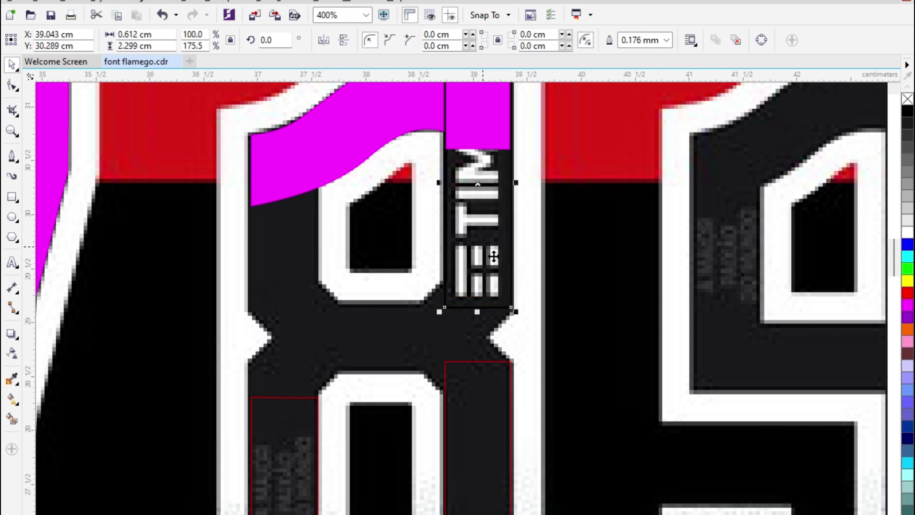
Step: Copy the rectangle to the 8's upper left stem and left-align it with the red-outlined piece
{"action": "left_click_drag", "start_coordinate": [493, 257], "coordinate": [356, 293]}
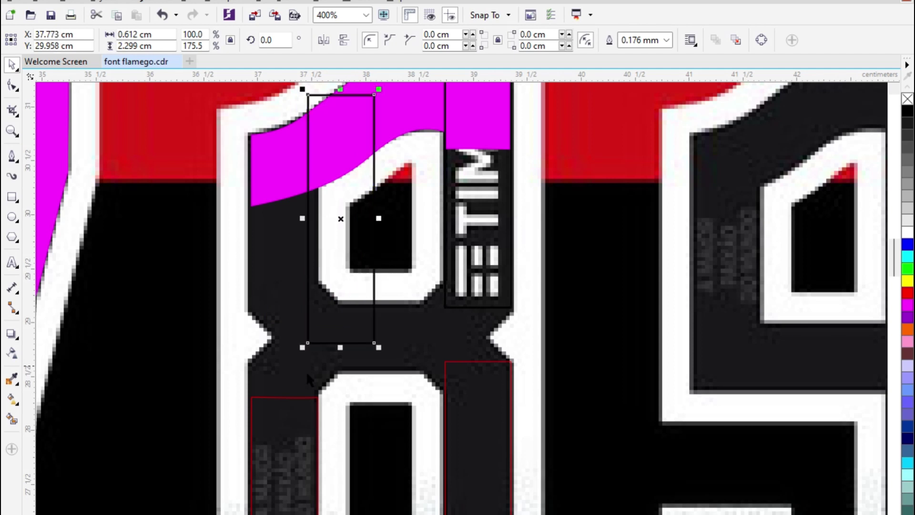
{"action": "left_click", "coordinate": [317, 410], "text": "shift"}
{"action": "key", "text": "l"}
{"action": "left_click", "coordinate": [391, 419]}
{"action": "left_click", "coordinate": [271, 231]}
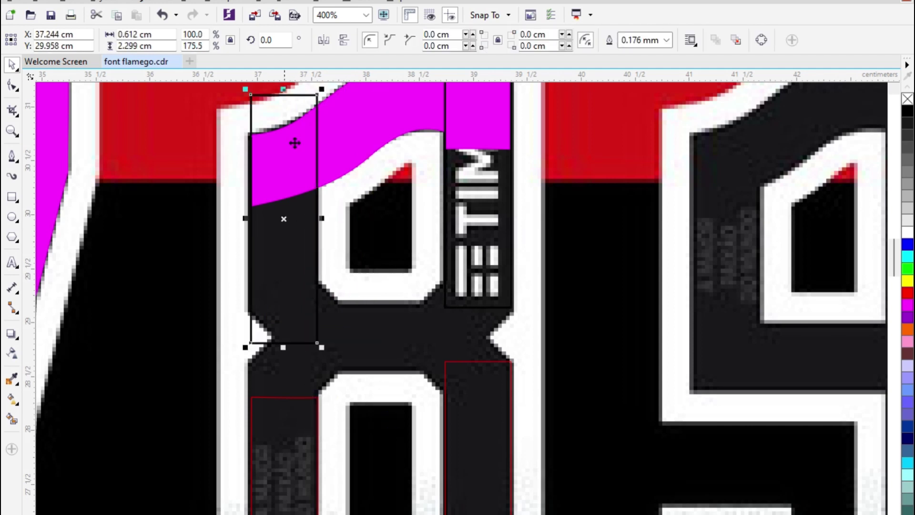
Step: Shorten the left rectangle at both ends so it spans from the magenta arc's left corner to the notch
{"action": "left_click_drag", "start_coordinate": [297, 100], "coordinate": [297, 138]}
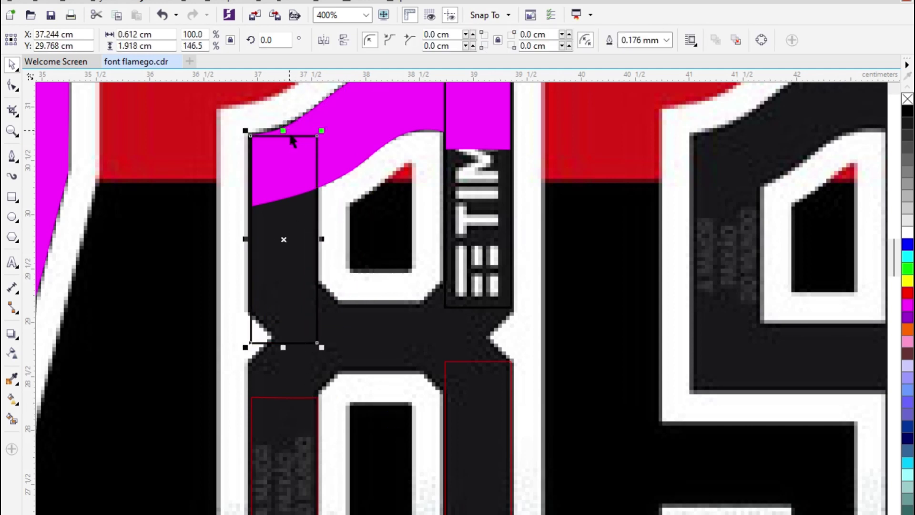
{"action": "scroll", "coordinate": [274, 136], "scroll_direction": "up", "scroll_amount": 3}
{"action": "mouse_move", "coordinate": [414, 156]}
{"action": "left_mouse_down"}
{"action": "mouse_move", "coordinate": [431, 147]}
{"action": "mouse_move", "coordinate": [415, 143]}
{"action": "left_mouse_up"}
{"action": "scroll", "coordinate": [421, 156], "scroll_direction": "down", "scroll_amount": 3}
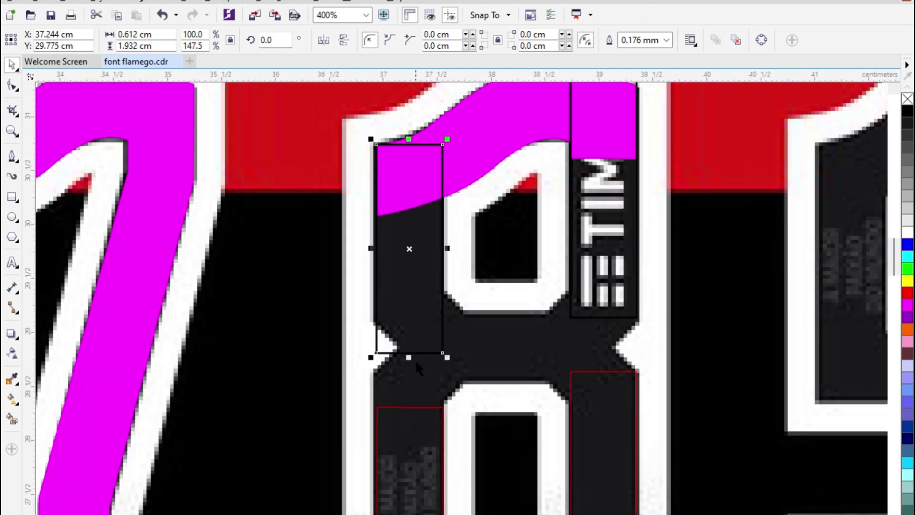
{"action": "left_click_drag", "start_coordinate": [408, 357], "coordinate": [409, 319]}
Step: Weld the left and right stem rectangles to the magenta upper arc of the 8
{"action": "left_click", "coordinate": [591, 426], "text": "shift"}
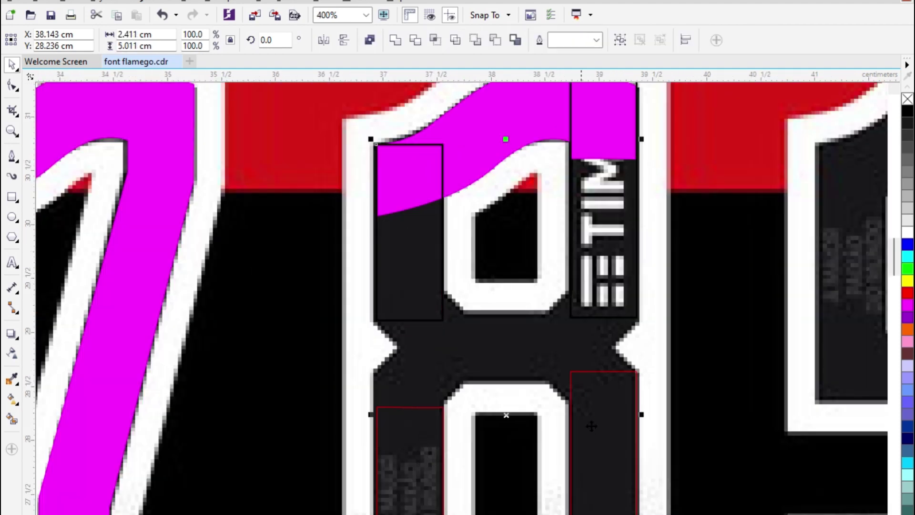
{"action": "left_click", "coordinate": [591, 426], "text": "shift"}
{"action": "left_click", "coordinate": [576, 152], "text": "shift"}
{"action": "left_click", "coordinate": [539, 118], "text": "shift"}
{"action": "left_click", "coordinate": [396, 42]}
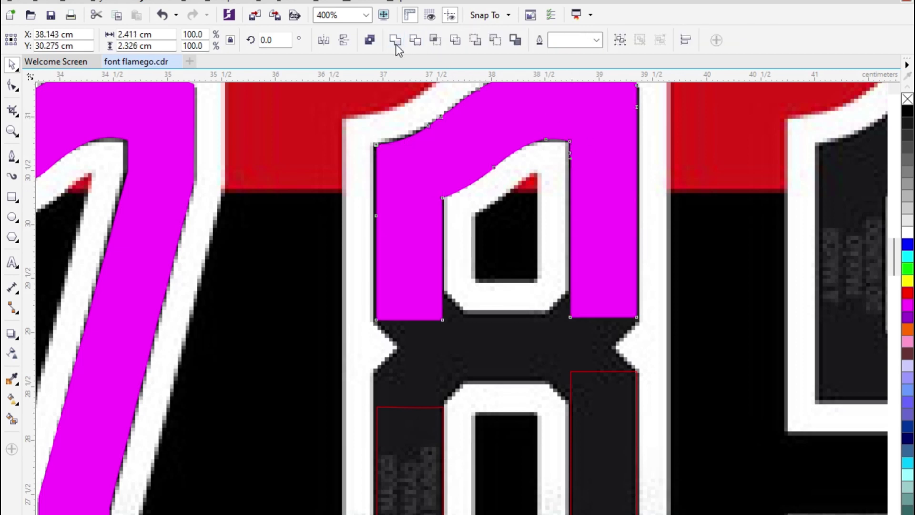
Step: Start a Pen outline inside the magenta left stem and trace the 8's left notch
{"action": "left_click", "coordinate": [12, 156]}
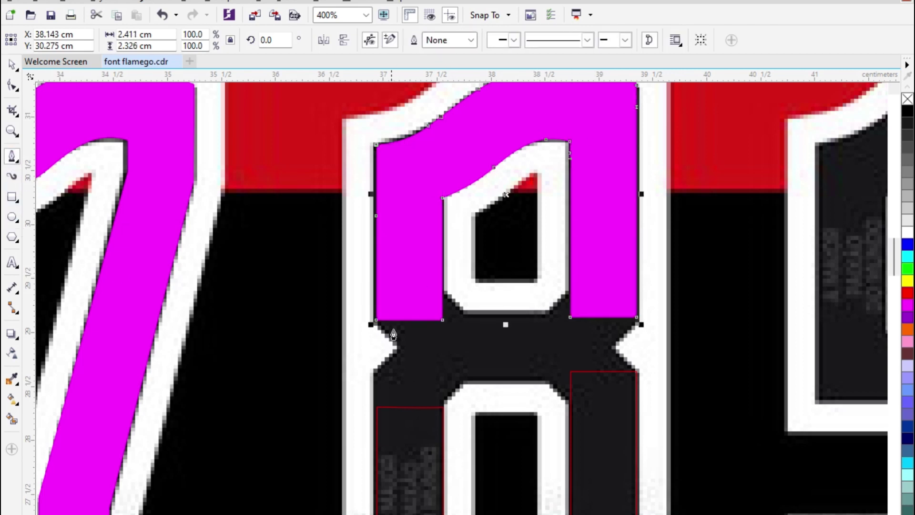
{"action": "scroll", "coordinate": [384, 291], "scroll_direction": "up", "scroll_amount": 1}
{"action": "left_click", "coordinate": [363, 310]}
{"action": "scroll", "coordinate": [417, 377], "scroll_direction": "up", "scroll_amount": 1}
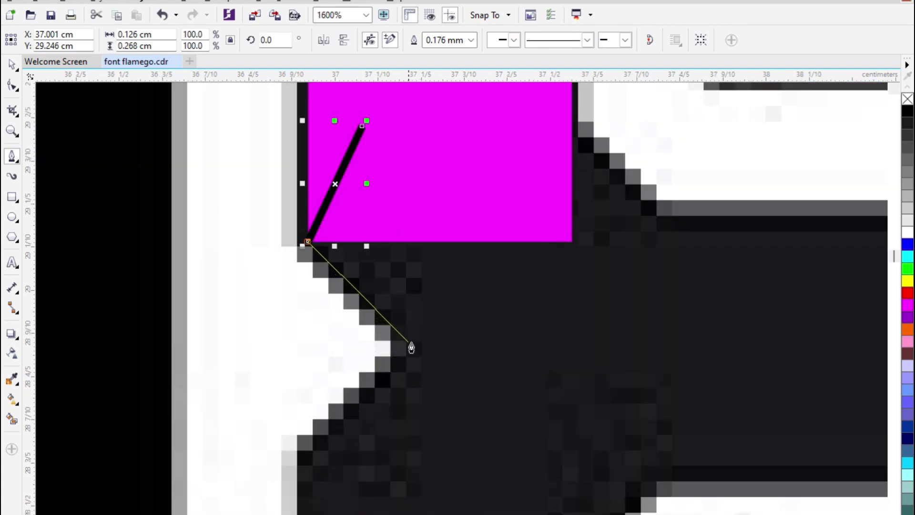
{"action": "left_click", "coordinate": [412, 347]}
{"action": "left_click", "coordinate": [309, 442]}
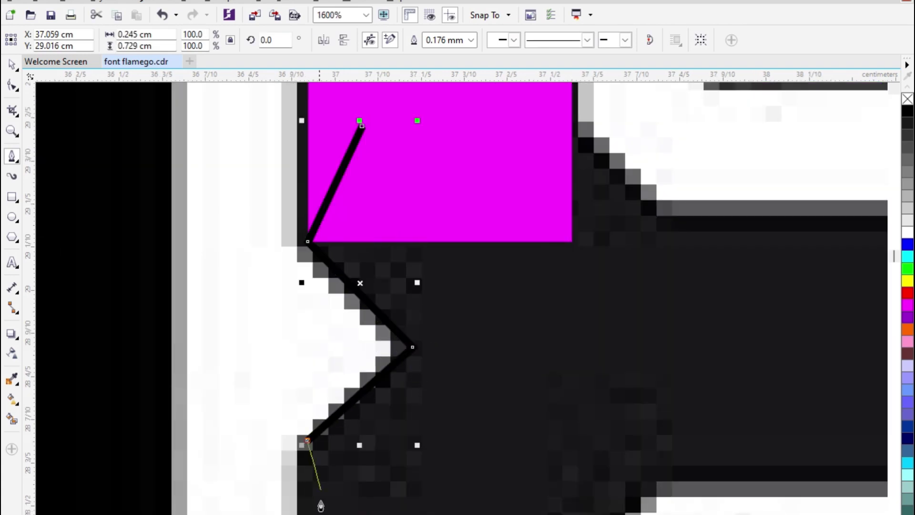
{"action": "scroll", "coordinate": [308, 510], "scroll_direction": "down", "scroll_amount": 2}
{"action": "scroll", "coordinate": [315, 511], "scroll_direction": "up", "scroll_amount": 2}
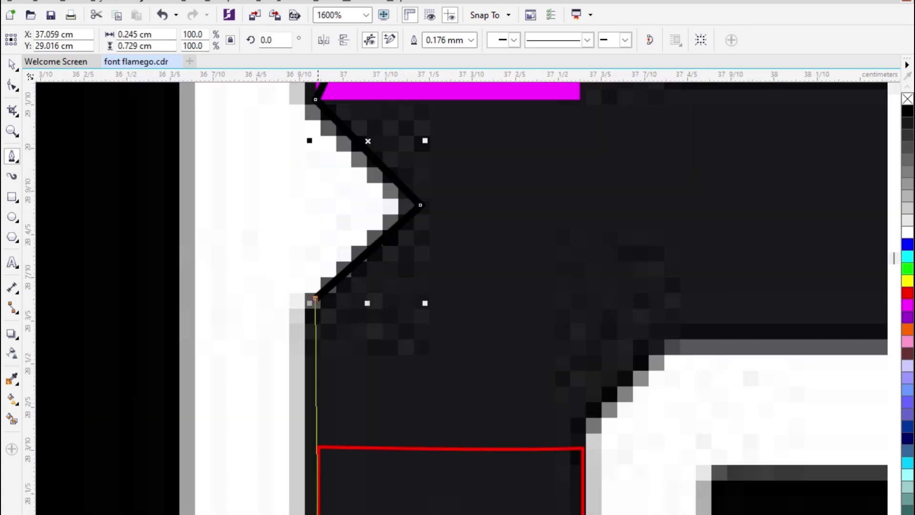
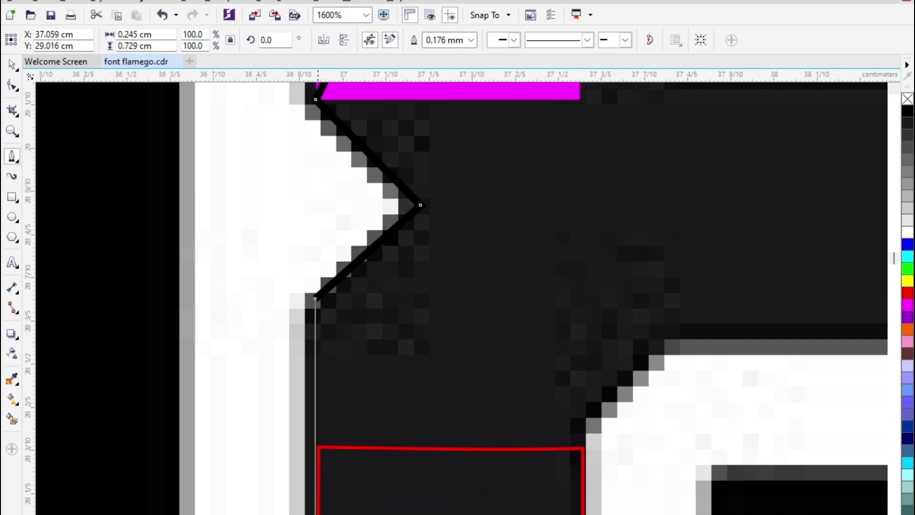
Step: Continue the Pen outline through the lower left stem and along the top of the lower opening, including both angled corners
{"action": "left_click", "coordinate": [316, 514]}
{"action": "left_click", "coordinate": [583, 514], "text": "ctrl"}
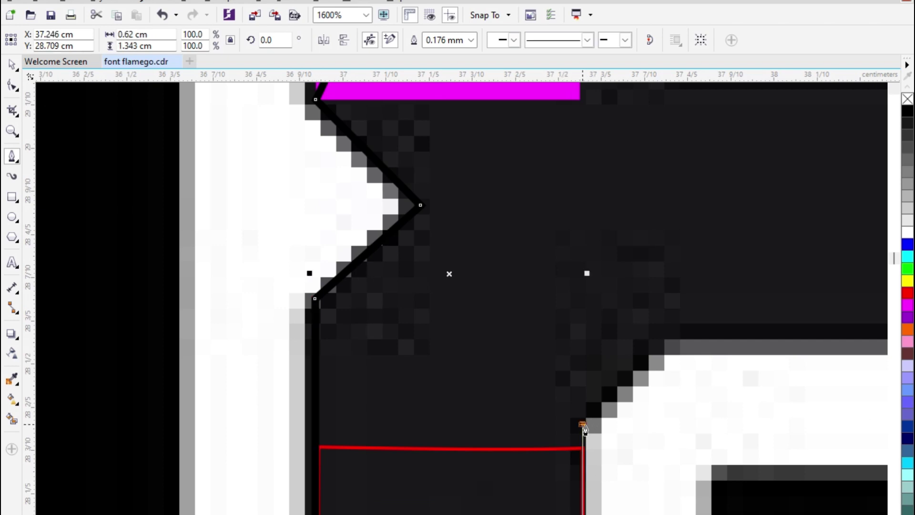
{"action": "left_click", "coordinate": [660, 347]}
{"action": "scroll", "coordinate": [562, 367], "scroll_direction": "right", "scroll_amount": 3}
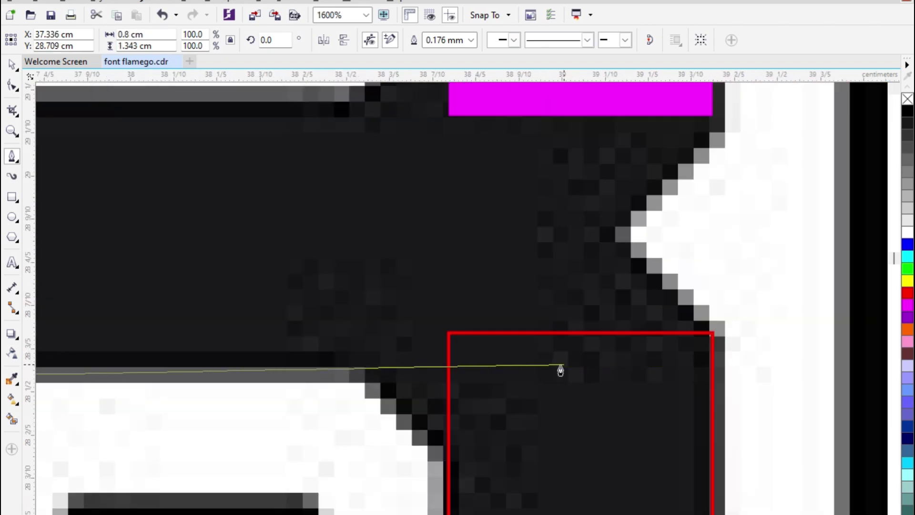
{"action": "left_click", "coordinate": [364, 375]}
{"action": "left_click", "coordinate": [473, 492]}
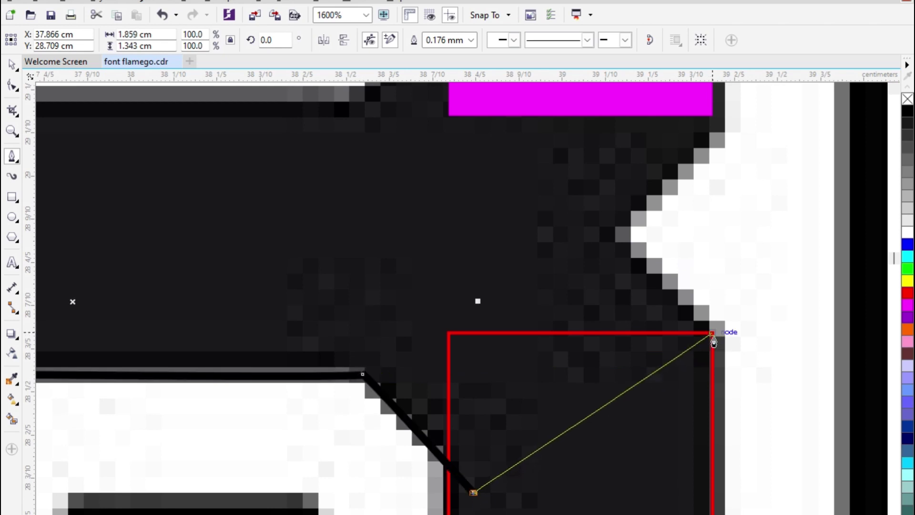
Step: Continue the Pen outline from the lower right stem around the 8's right notch to the magenta right stem's outer corner
{"action": "left_click", "coordinate": [712, 333]}
{"action": "left_click", "coordinate": [615, 237]}
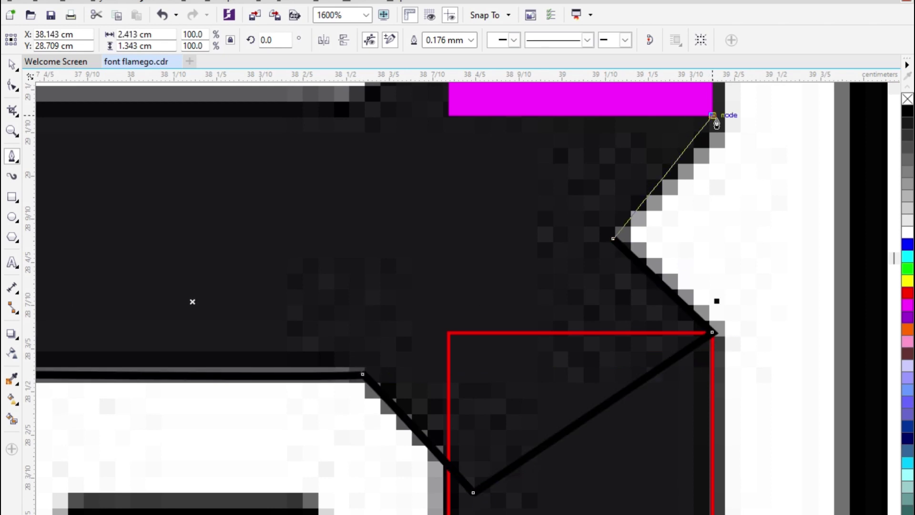
{"action": "left_click", "coordinate": [713, 116]}
{"action": "scroll", "coordinate": [641, 219], "scroll_direction": "down", "scroll_amount": 2}
{"action": "scroll", "coordinate": [643, 222], "scroll_direction": "up", "scroll_amount": 1}
Step: Trace the angled corners and bottom edge of the 8's upper opening, and close the Pen outline inside the magenta left stem
{"action": "left_click", "coordinate": [628, 210]}
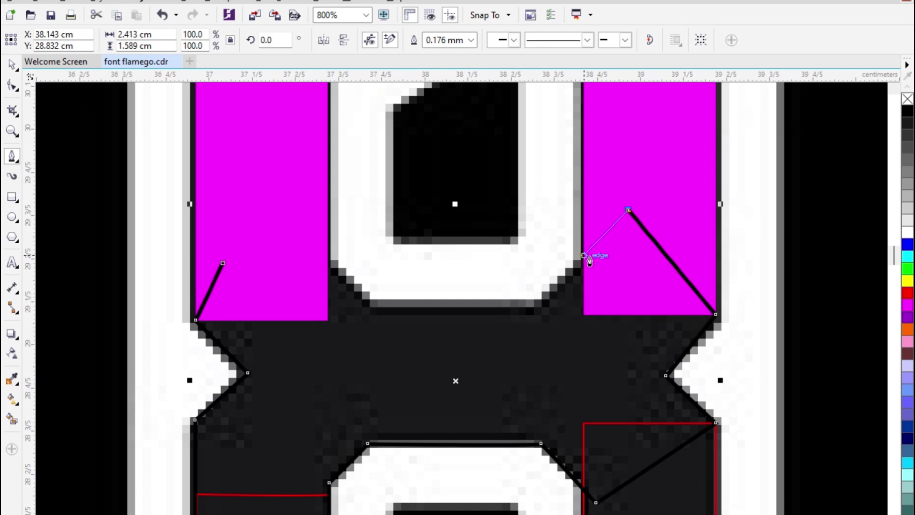
{"action": "left_click", "coordinate": [584, 256]}
{"action": "left_click", "coordinate": [540, 307]}
{"action": "left_click", "coordinate": [370, 307]}
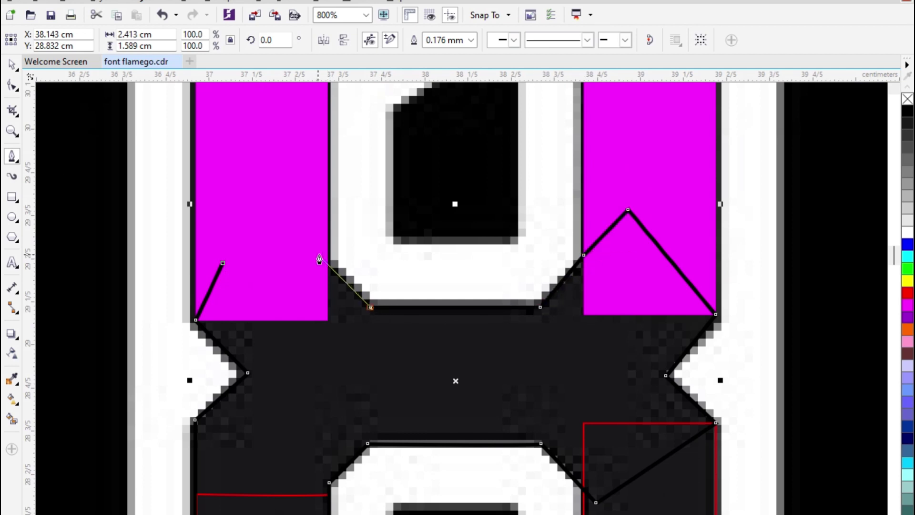
{"action": "left_click", "coordinate": [298, 239]}
{"action": "left_click", "coordinate": [223, 263]}
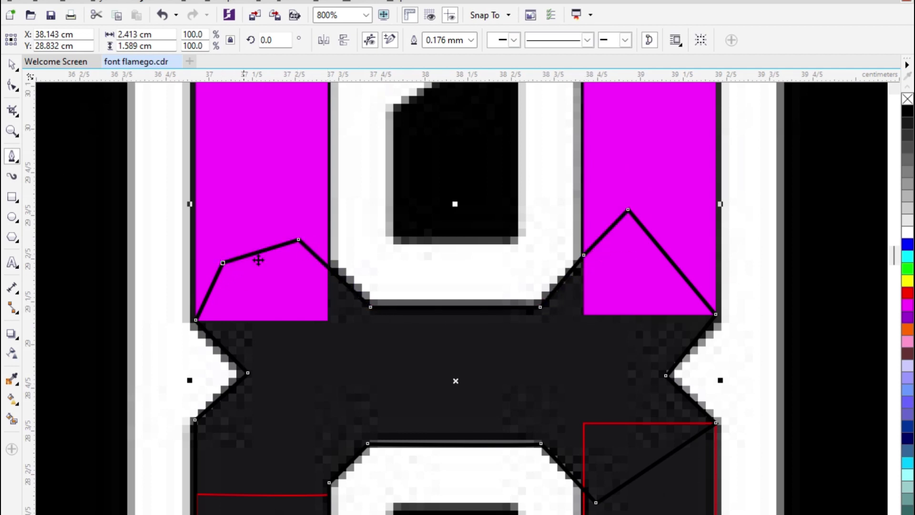
Step: Weld the closed middle outline to the 8's upper arc, and weld that shape to the 8's lower part
{"action": "key", "text": "space"}
{"action": "left_click", "coordinate": [400, 40]}
{"action": "scroll", "coordinate": [386, 93], "scroll_direction": "down", "scroll_amount": 1}
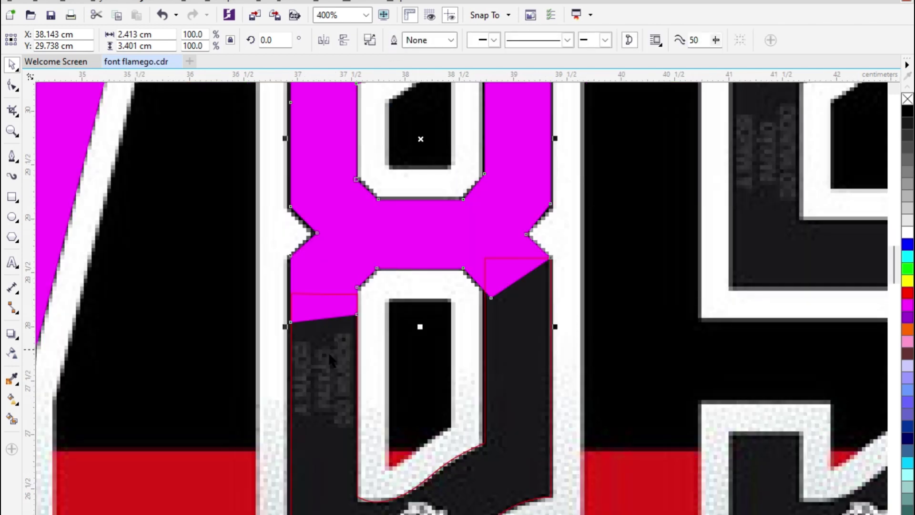
{"action": "left_click", "coordinate": [328, 352], "text": "shift"}
{"action": "left_click", "coordinate": [396, 41]}
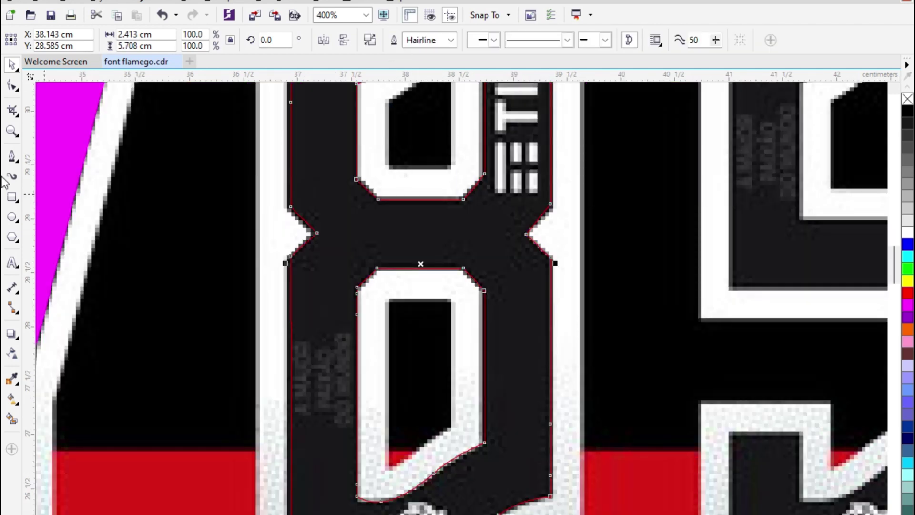
Step: Fill the welded 8 with magenta and remove its outline
{"action": "left_click", "coordinate": [10, 89]}
{"action": "key", "text": "space"}
{"action": "left_click", "coordinate": [908, 305]}
{"action": "right_click", "coordinate": [908, 99]}
Step: Give the 8 a blue hairline outline and remove its fill to expose the reference at its upper right corner
{"action": "scroll", "coordinate": [374, 340], "scroll_direction": "down", "scroll_amount": 3}
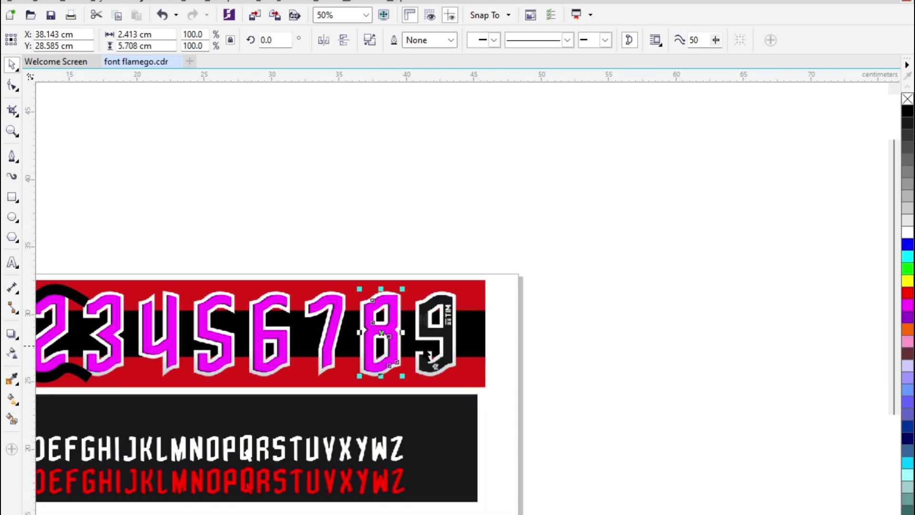
{"action": "scroll", "coordinate": [426, 329], "scroll_direction": "up", "scroll_amount": 1}
{"action": "left_click", "coordinate": [446, 344]}
{"action": "scroll", "coordinate": [328, 336], "scroll_direction": "up", "scroll_amount": 2}
{"action": "left_click", "coordinate": [474, 242]}
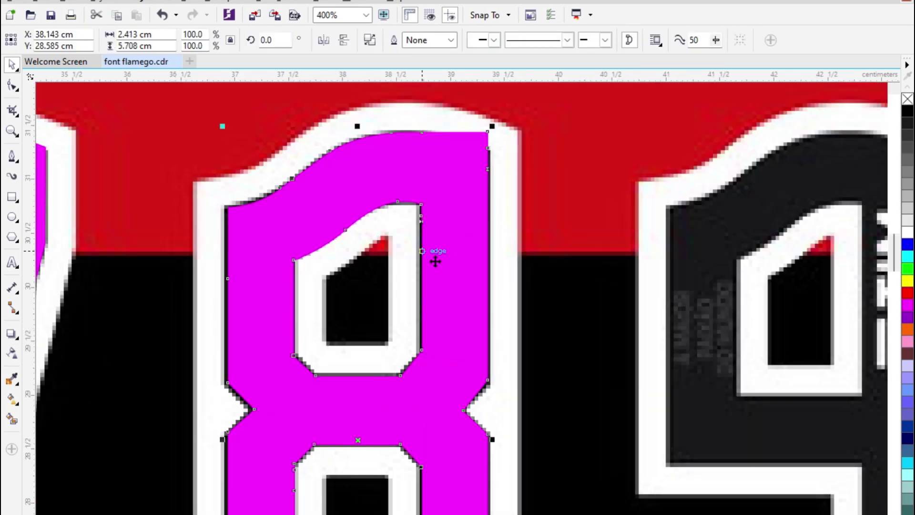
{"action": "scroll", "coordinate": [435, 255], "scroll_direction": "down", "scroll_amount": 1}
{"action": "scroll", "coordinate": [470, 221], "scroll_direction": "up", "scroll_amount": 1}
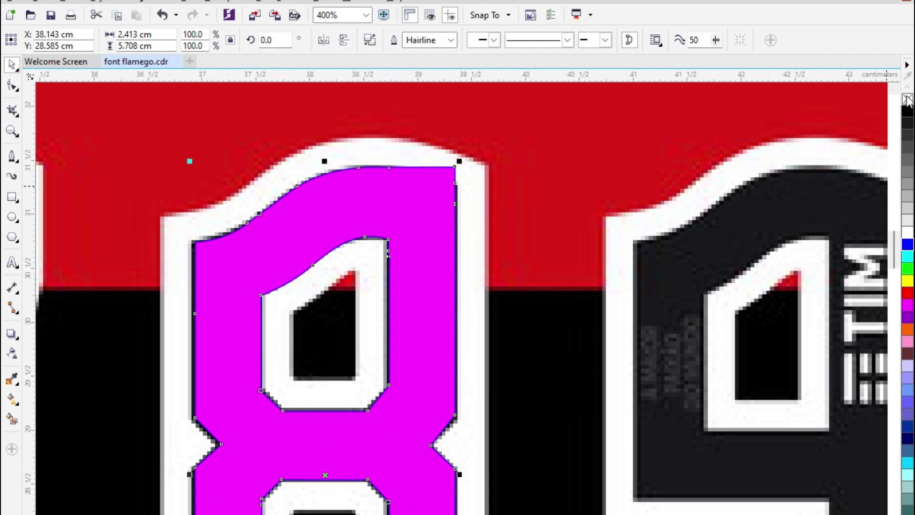
{"action": "left_click", "coordinate": [907, 99]}
{"action": "scroll", "coordinate": [390, 134], "scroll_direction": "up", "scroll_amount": 1}
Step: Start a Pen outline above the 8 and trace the curved top edge of the reference past the right stem
{"action": "left_click", "coordinate": [12, 157]}
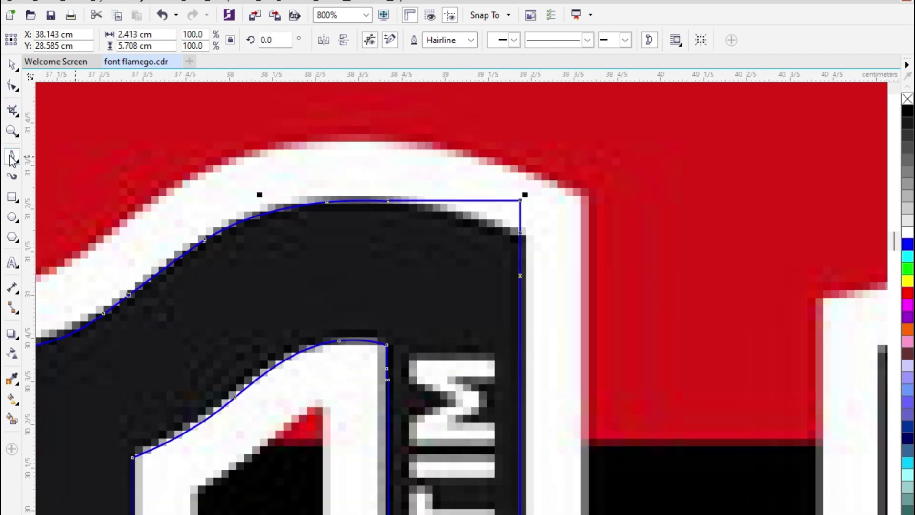
{"action": "scroll", "coordinate": [277, 128], "scroll_direction": "down", "scroll_amount": 2}
{"action": "scroll", "coordinate": [191, 181], "scroll_direction": "up", "scroll_amount": 1}
{"action": "scroll", "coordinate": [190, 171], "scroll_direction": "up", "scroll_amount": 1}
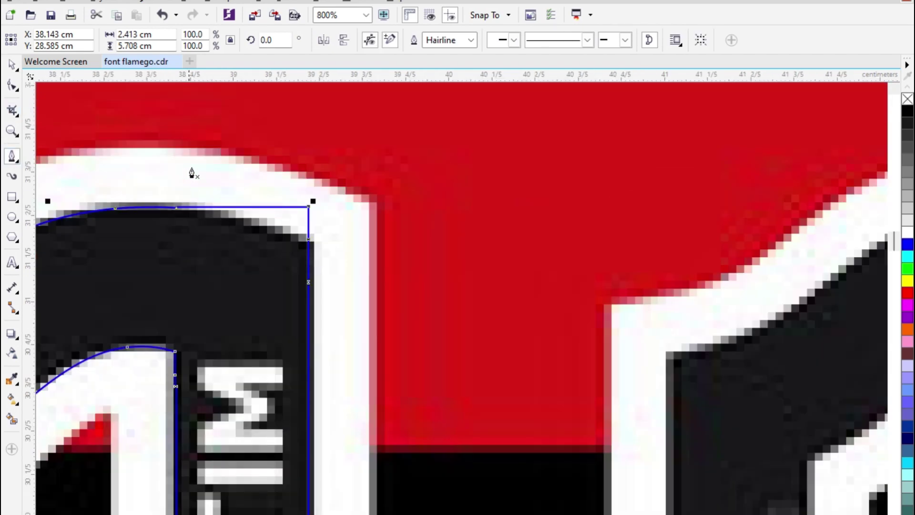
{"action": "left_click", "coordinate": [177, 156]}
{"action": "left_click", "coordinate": [106, 211]}
{"action": "scroll", "coordinate": [301, 232], "scroll_direction": "up", "scroll_amount": 1}
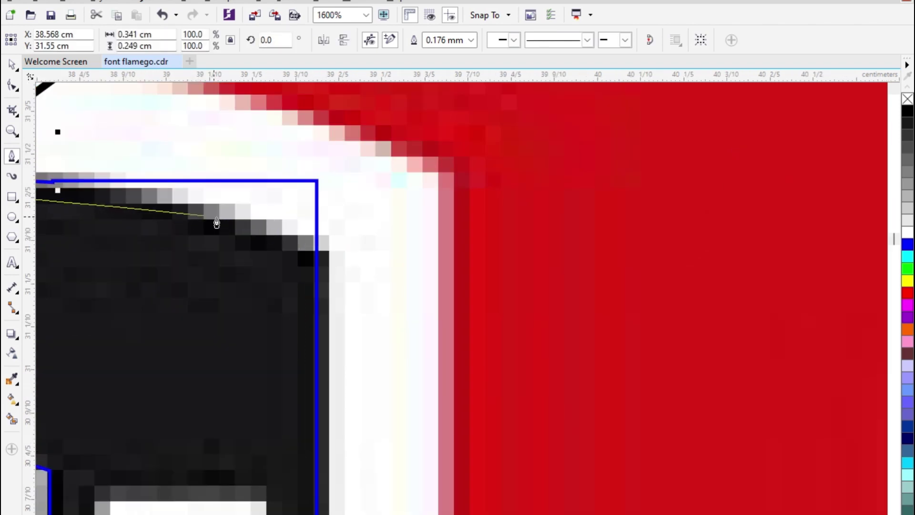
{"action": "left_click_drag", "start_coordinate": [257, 224], "coordinate": [341, 267]}
{"action": "left_click", "coordinate": [399, 310]}
Step: Close the Pen outline in the red area above the 8 so it encloses the excess upper right corner
{"action": "scroll", "coordinate": [398, 310], "scroll_direction": "down", "scroll_amount": 2}
{"action": "left_click", "coordinate": [419, 218]}
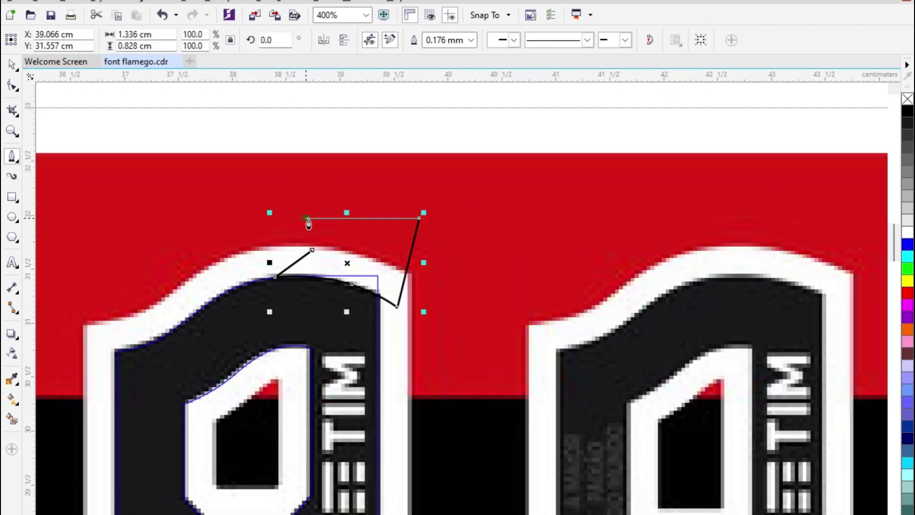
{"action": "left_click", "coordinate": [305, 218]}
{"action": "left_click", "coordinate": [312, 250]}
Step: Trim the excess upper right corner off the 8 with the closed outline, and delete the cutting shape
{"action": "left_click", "coordinate": [417, 47]}
{"action": "left_click", "coordinate": [387, 233]}
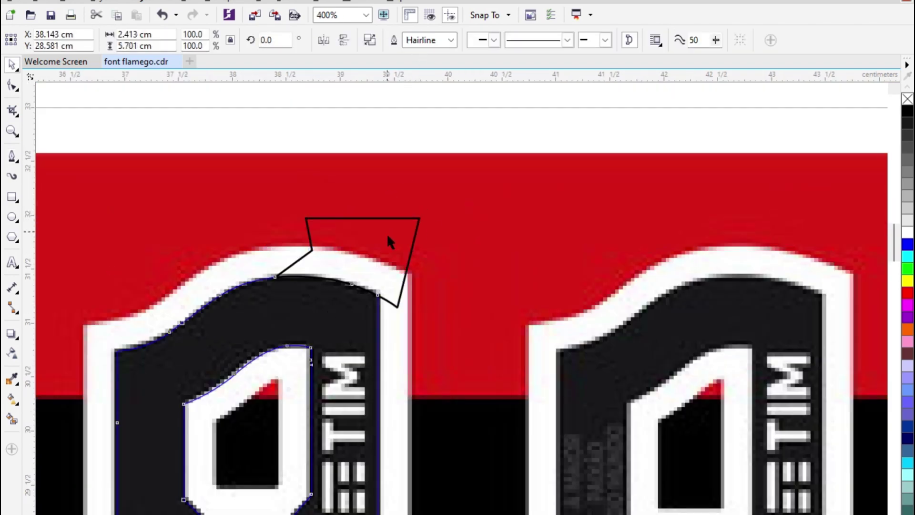
{"action": "key", "text": "Delete"}
Step: Fill the trimmed 8 with magenta and remove its outline
{"action": "left_click", "coordinate": [329, 308]}
{"action": "left_click", "coordinate": [908, 305]}
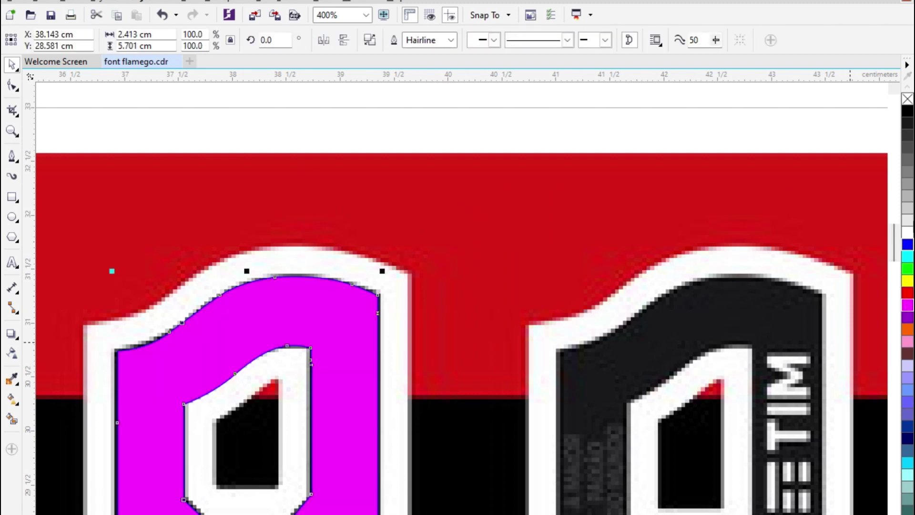
{"action": "right_click", "coordinate": [908, 99]}
Step: Duplicate the 8 onto the 9 and shift the copy's middle and lower nodes down, clear of the 9's upper opening
{"action": "scroll", "coordinate": [361, 260], "scroll_direction": "down", "scroll_amount": 2}
{"action": "left_click_drag", "start_coordinate": [333, 295], "coordinate": [553, 296]}
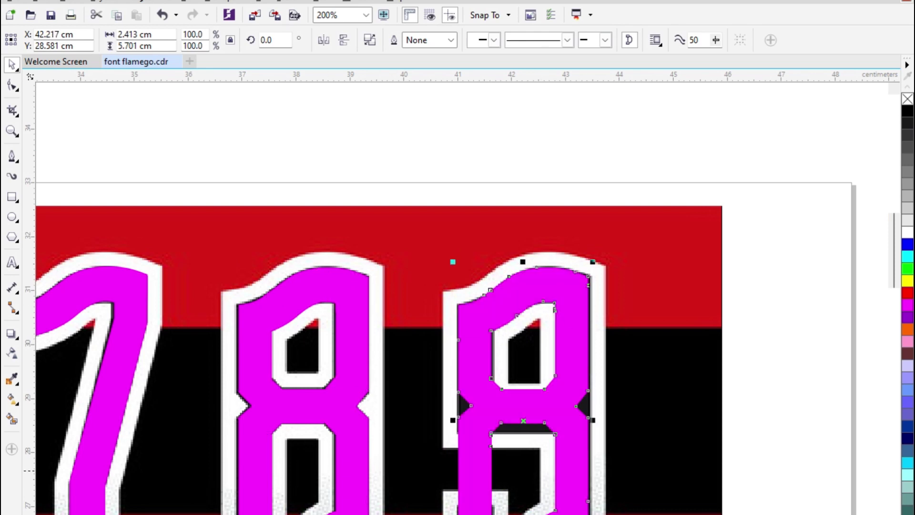
{"action": "left_click", "coordinate": [12, 85]}
{"action": "left_click_drag", "start_coordinate": [438, 357], "coordinate": [635, 513]}
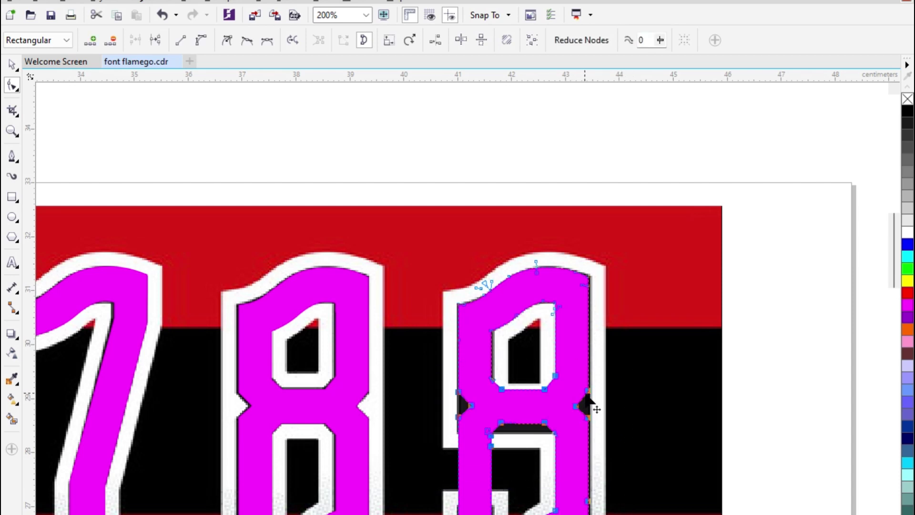
{"action": "left_click_drag", "start_coordinate": [590, 400], "coordinate": [588, 473]}
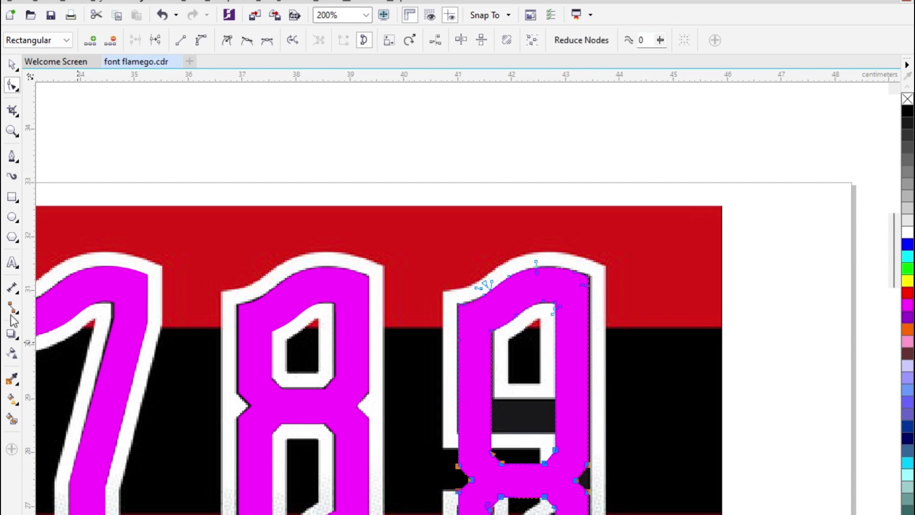
{"action": "key", "text": "space"}
Step: Draw a rectangle over the copy's lower part, trim it away to leave only the 9's upper arc, and delete the rectangle
{"action": "left_click", "coordinate": [12, 198]}
{"action": "mouse_move", "coordinate": [618, 395]}
{"action": "left_mouse_down"}
{"action": "mouse_move", "coordinate": [479, 514]}
{"action": "mouse_move", "coordinate": [417, 514]}
{"action": "left_mouse_up"}
{"action": "key", "text": "space"}
{"action": "left_click", "coordinate": [490, 276], "text": "shift"}
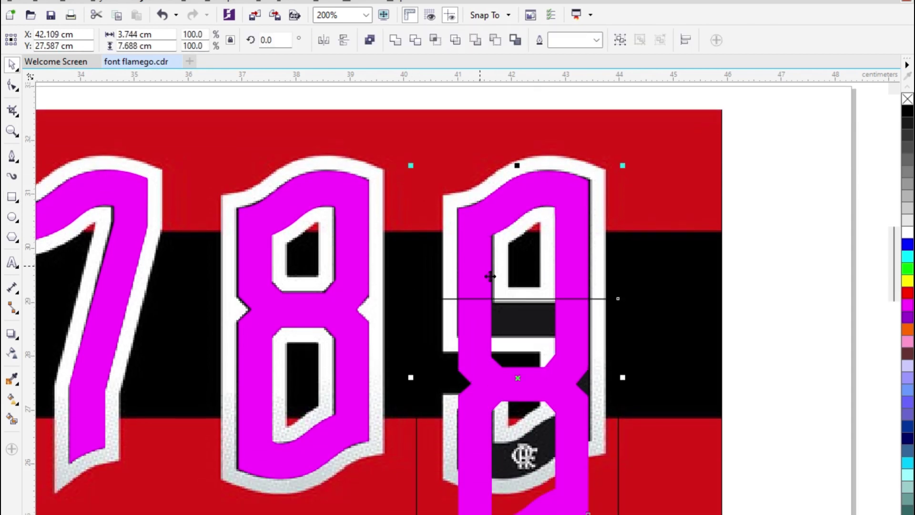
{"action": "left_click", "coordinate": [415, 41]}
{"action": "left_click", "coordinate": [552, 339]}
{"action": "key", "text": "Delete"}
Step: Duplicate the 8 again to the far side of the 9, and center the copy horizontally on the 9's upper arc
{"action": "scroll", "coordinate": [523, 296], "scroll_direction": "up", "scroll_amount": 2}
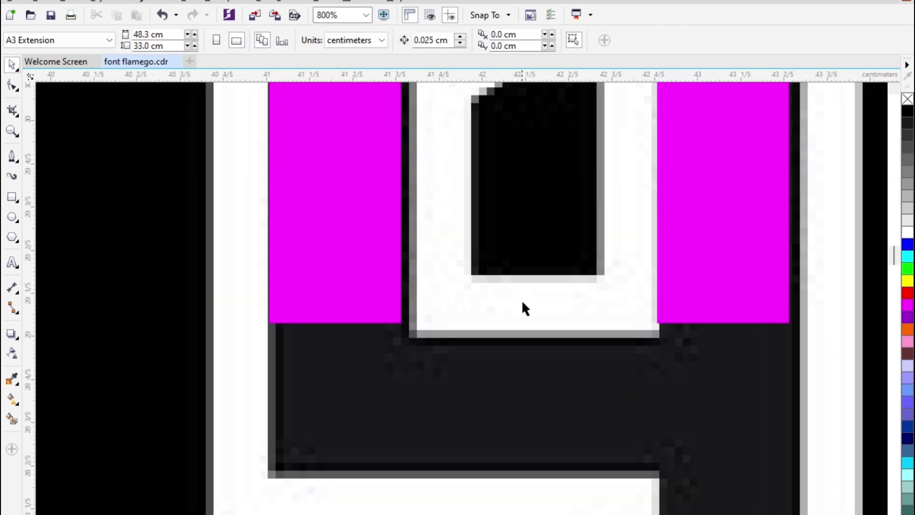
{"action": "scroll", "coordinate": [351, 366], "scroll_direction": "down", "scroll_amount": 2}
{"action": "scroll", "coordinate": [306, 329], "scroll_direction": "down", "scroll_amount": 2}
{"action": "scroll", "coordinate": [282, 389], "scroll_direction": "up", "scroll_amount": 2}
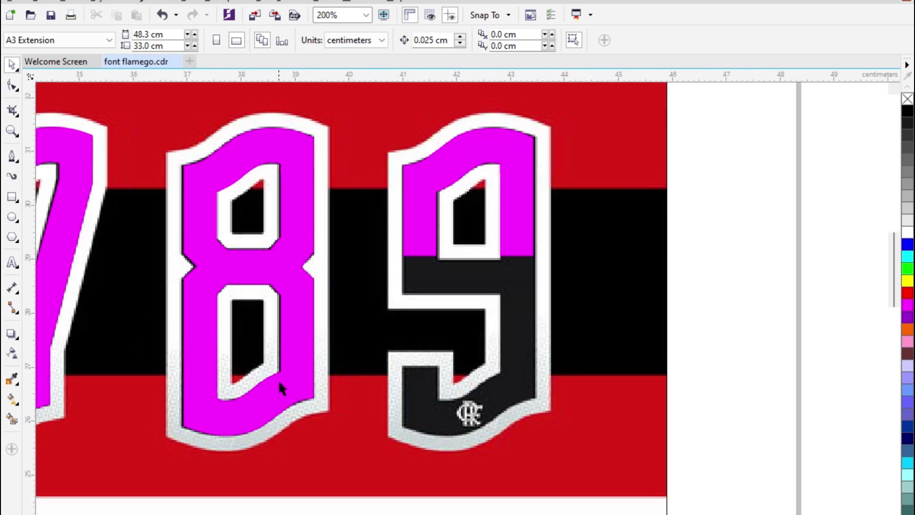
{"action": "left_click_drag", "start_coordinate": [284, 390], "coordinate": [676, 390]}
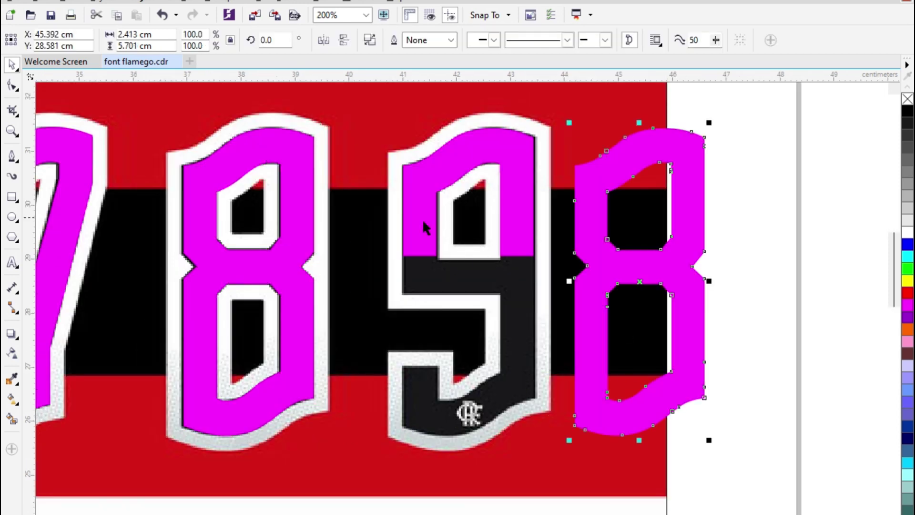
{"action": "left_click", "coordinate": [424, 229], "text": "shift"}
{"action": "key", "text": "c"}
{"action": "left_click", "coordinate": [726, 372]}
{"action": "left_click", "coordinate": [523, 360]}
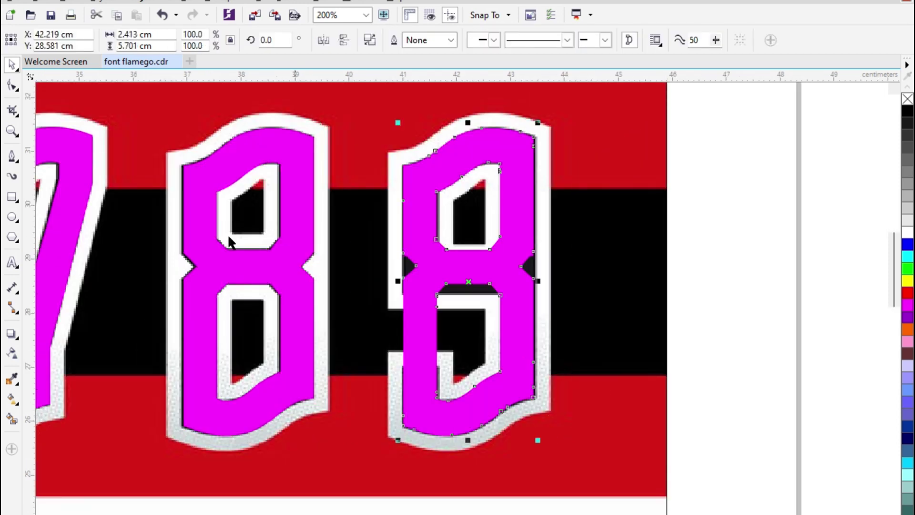
Step: Draw a rectangle about 3.56 by 4.45 cm over the 9's upper part and cut that area from the second copy
{"action": "left_click", "coordinate": [9, 152]}
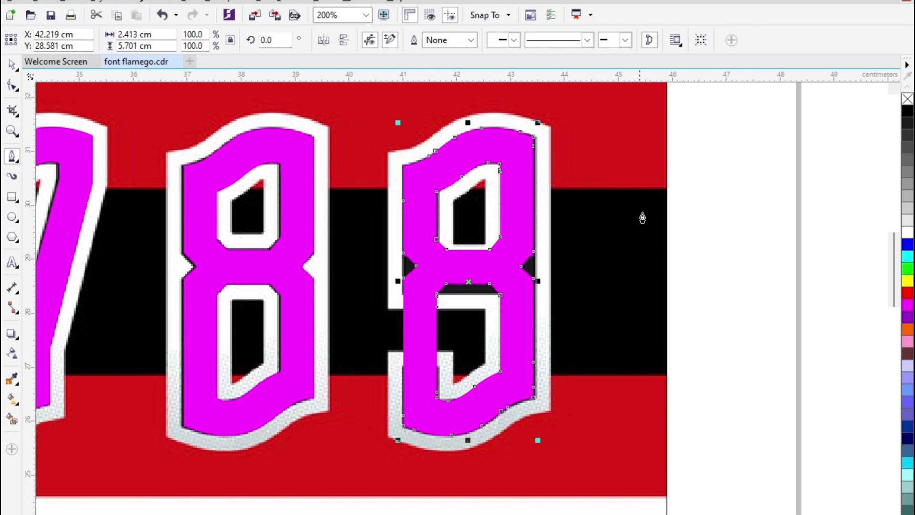
{"action": "left_click", "coordinate": [12, 196]}
{"action": "left_click_drag", "start_coordinate": [387, 102], "coordinate": [590, 353]}
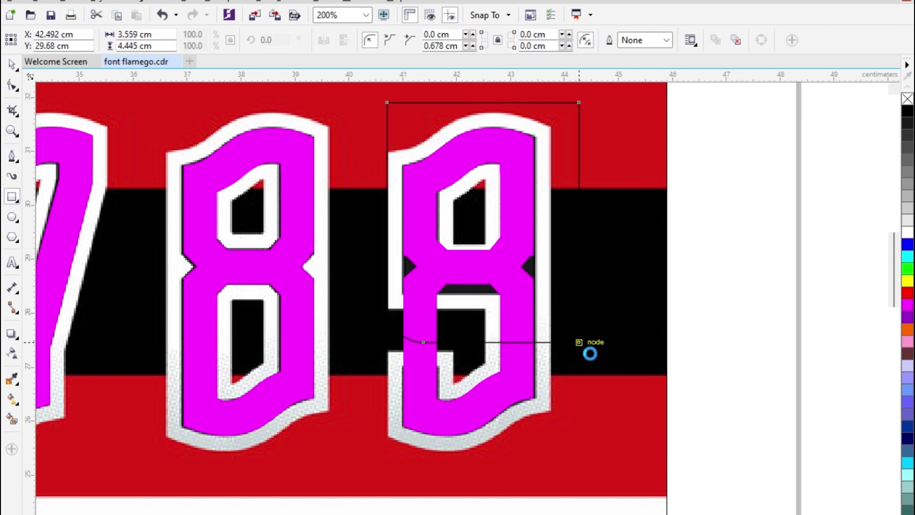
{"action": "key", "text": "space"}
{"action": "left_click", "coordinate": [515, 363], "text": "shift"}
{"action": "left_click", "coordinate": [454, 40]}
{"action": "left_click", "coordinate": [490, 153]}
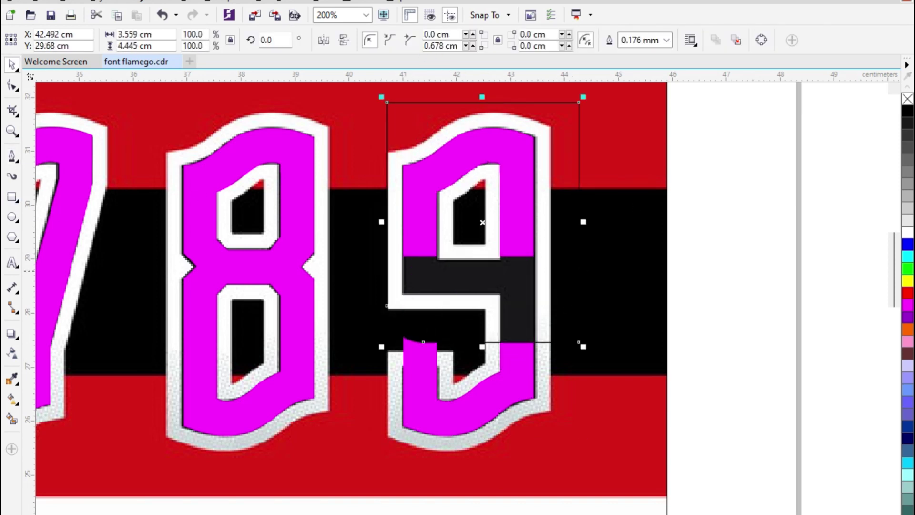
Step: Lower the top nodes of the left stem on the 9's bottom piece toward the end of the reference hook
{"action": "scroll", "coordinate": [427, 368], "scroll_direction": "up", "scroll_amount": 2}
{"action": "left_click", "coordinate": [427, 368]}
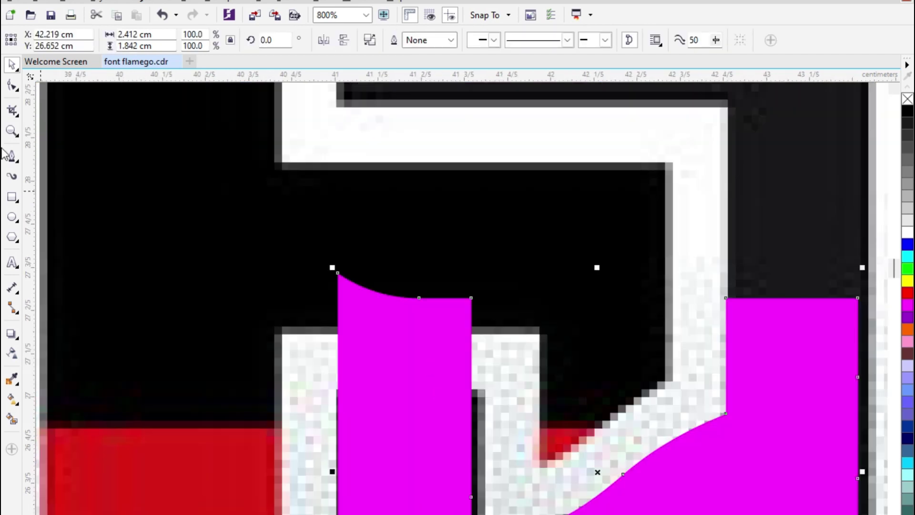
{"action": "left_click", "coordinate": [11, 89]}
{"action": "left_click_drag", "start_coordinate": [267, 229], "coordinate": [484, 348]}
{"action": "scroll", "coordinate": [478, 323], "scroll_direction": "up", "scroll_amount": 1}
{"action": "left_click_drag", "start_coordinate": [461, 281], "coordinate": [470, 427]}
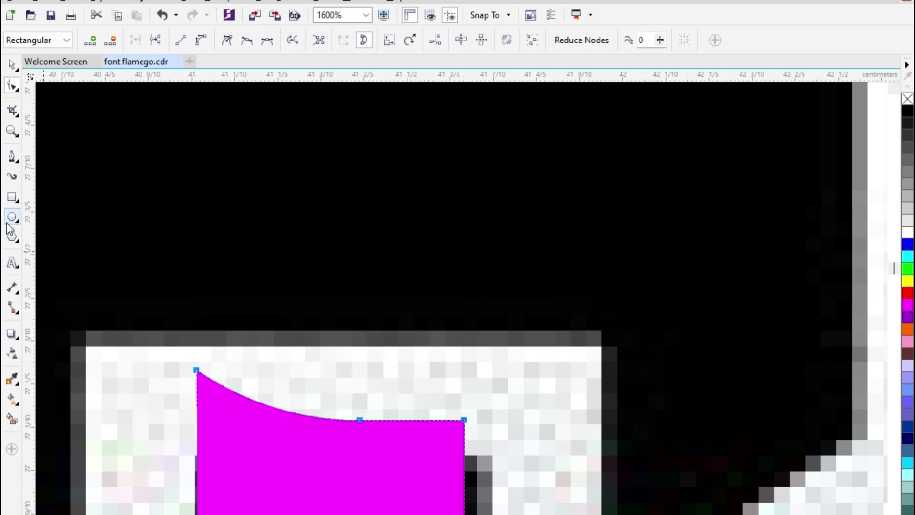
Step: Draw a rectangle across the curved top of the 9's lower left stem, widen it to about 1.59 cm and nudge it down
{"action": "left_click", "coordinate": [12, 197]}
{"action": "left_click_drag", "start_coordinate": [540, 319], "coordinate": [126, 470]}
{"action": "key", "text": "space"}
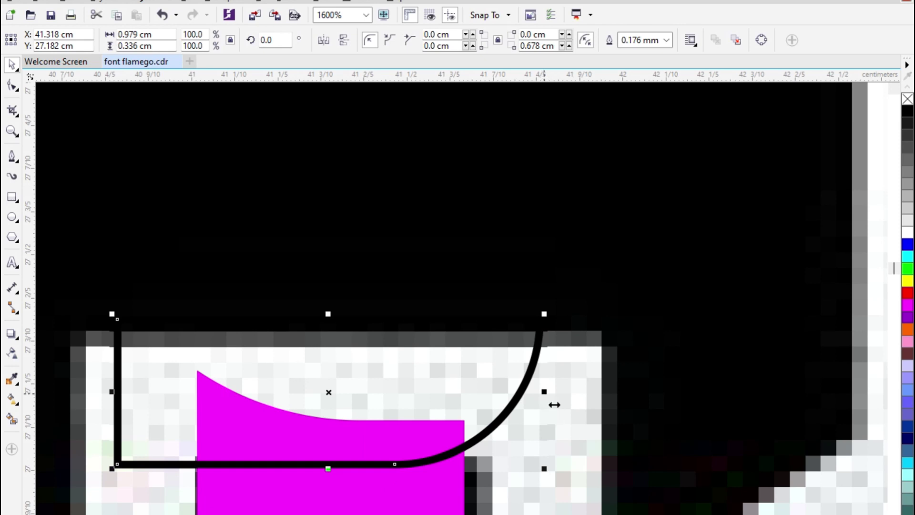
{"action": "left_click_drag", "start_coordinate": [546, 399], "coordinate": [811, 401]}
{"action": "key", "text": "Down"}
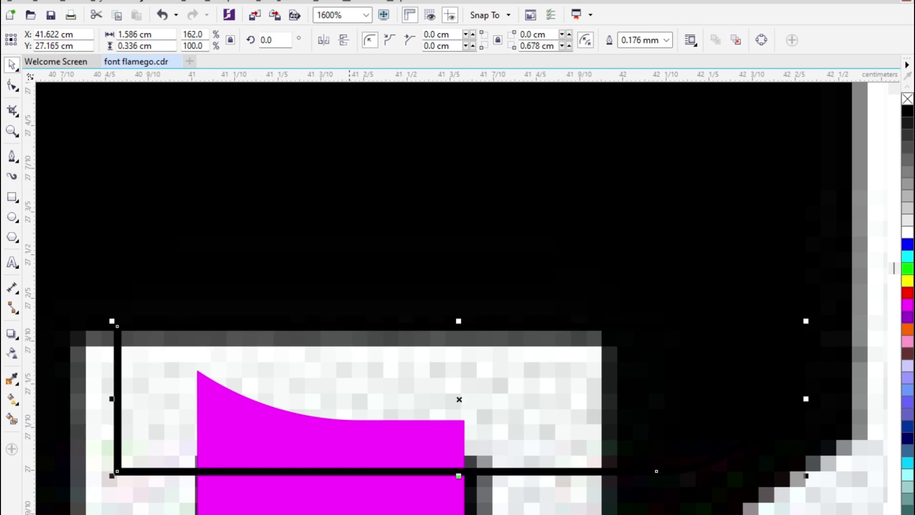
Step: Trim the curved end off the 9's lower left stem with the rectangle, and delete the rectangle
{"action": "left_click", "coordinate": [436, 443], "text": "shift"}
{"action": "left_click", "coordinate": [417, 45]}
{"action": "left_click", "coordinate": [491, 344]}
{"action": "key", "text": "Delete"}
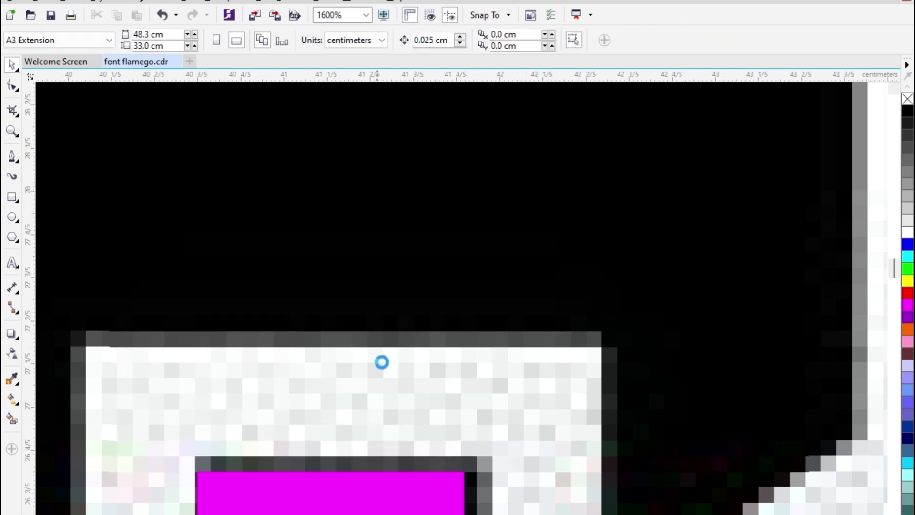
Step: Extend the right stem of the 9's bottom piece upward until it overlaps the upper arc's right stem
{"action": "scroll", "coordinate": [377, 355], "scroll_direction": "down", "scroll_amount": 2}
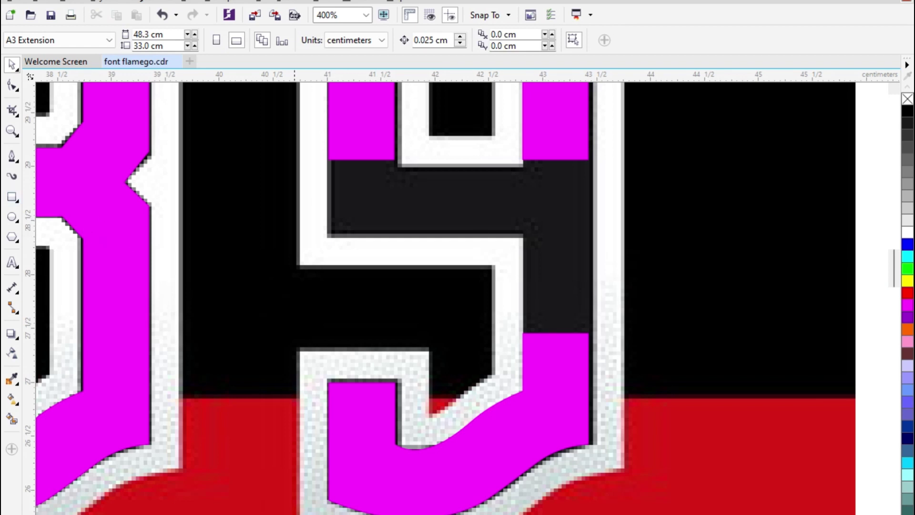
{"action": "left_click", "coordinate": [12, 85]}
{"action": "left_click", "coordinate": [540, 335]}
{"action": "left_click_drag", "start_coordinate": [495, 321], "coordinate": [596, 127]}
{"action": "key", "text": "space"}
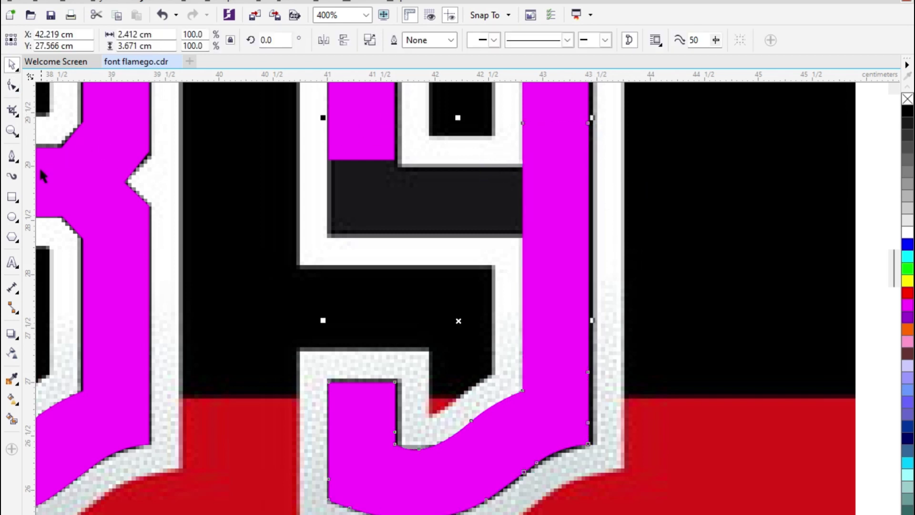
Step: Draw a rectangle about 0.61 by 0.86 cm over the lower end of the 9's upper left stem
{"action": "left_click", "coordinate": [13, 196]}
{"action": "scroll", "coordinate": [362, 120], "scroll_direction": "up", "scroll_amount": 1}
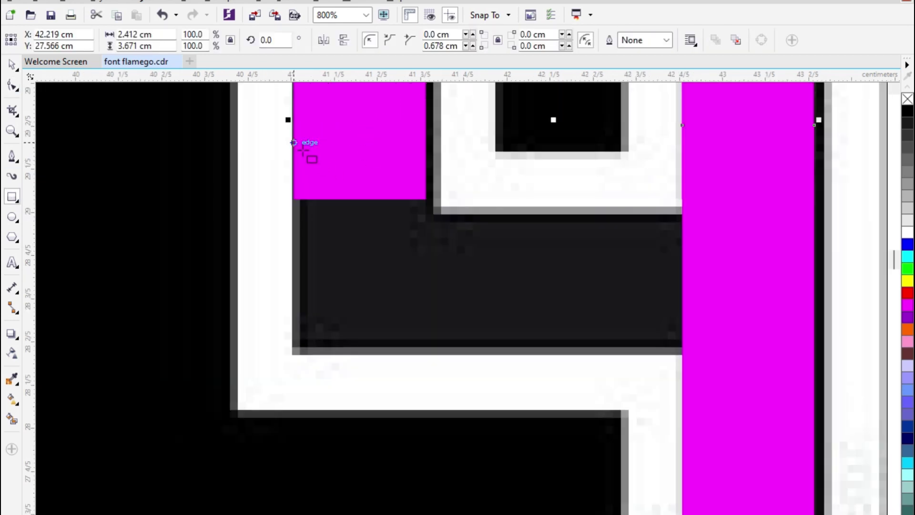
{"action": "left_click_drag", "start_coordinate": [294, 142], "coordinate": [426, 327]}
{"action": "key", "text": "space"}
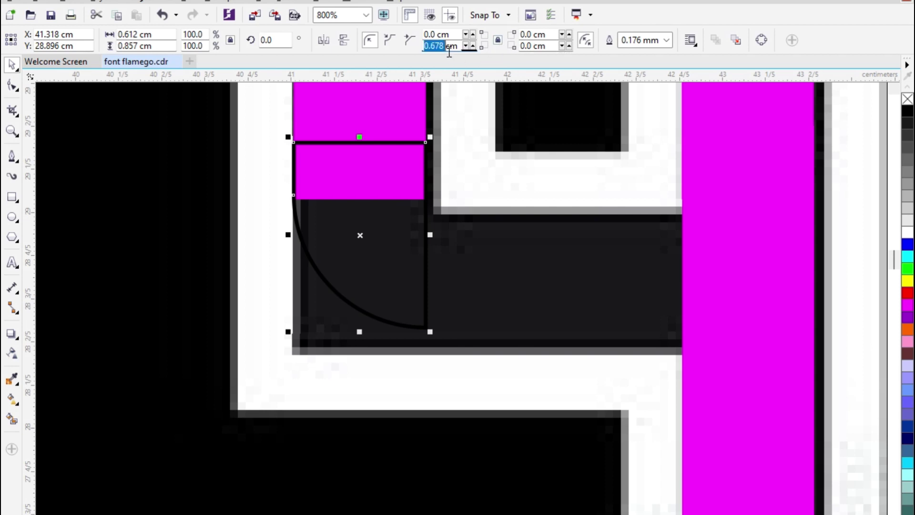
Step: Square off the rectangle's rounded corner and stretch its lower edge down to a height of about 0.96 cm
{"action": "type", "text": "0"}
{"action": "key", "text": "Return"}
{"action": "scroll", "coordinate": [365, 346], "scroll_direction": "up", "scroll_amount": 2}
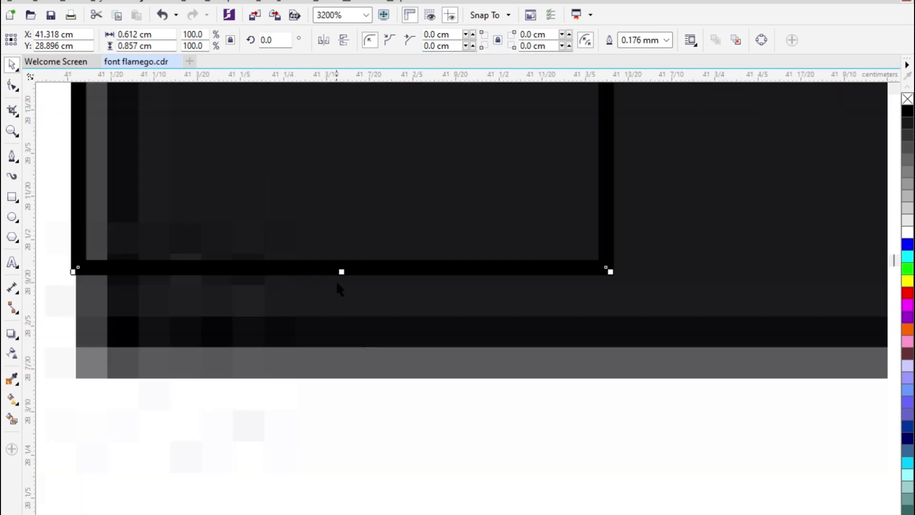
{"action": "left_click_drag", "start_coordinate": [341, 271], "coordinate": [346, 374]}
{"action": "scroll", "coordinate": [345, 374], "scroll_direction": "down", "scroll_amount": 2}
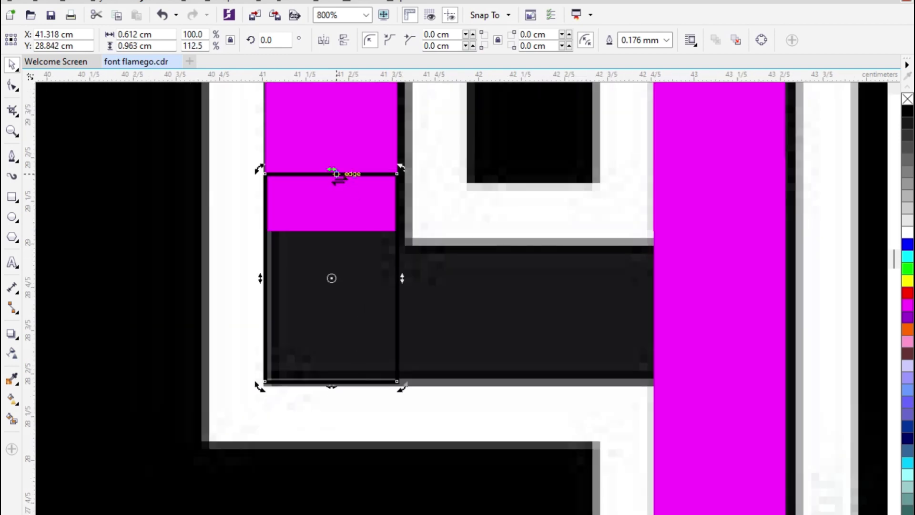
Step: Extend a copy of the shortened rectangle across to the 9's right stem and weld this crossbar with the 9's pieces
{"action": "left_click", "coordinate": [336, 310]}
{"action": "left_click_drag", "start_coordinate": [343, 180], "coordinate": [351, 246]}
{"action": "left_click_drag", "start_coordinate": [401, 312], "coordinate": [735, 324]}
{"action": "left_click", "coordinate": [359, 140], "text": "shift"}
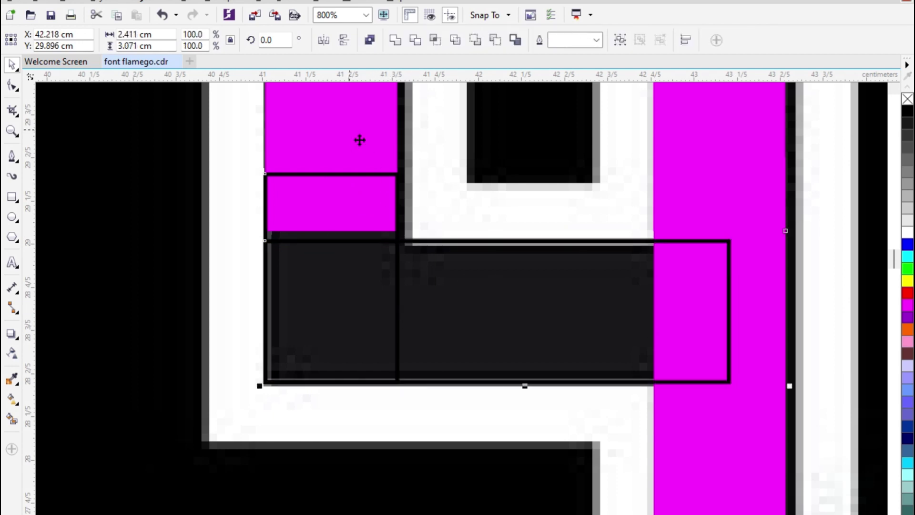
{"action": "left_click", "coordinate": [395, 42]}
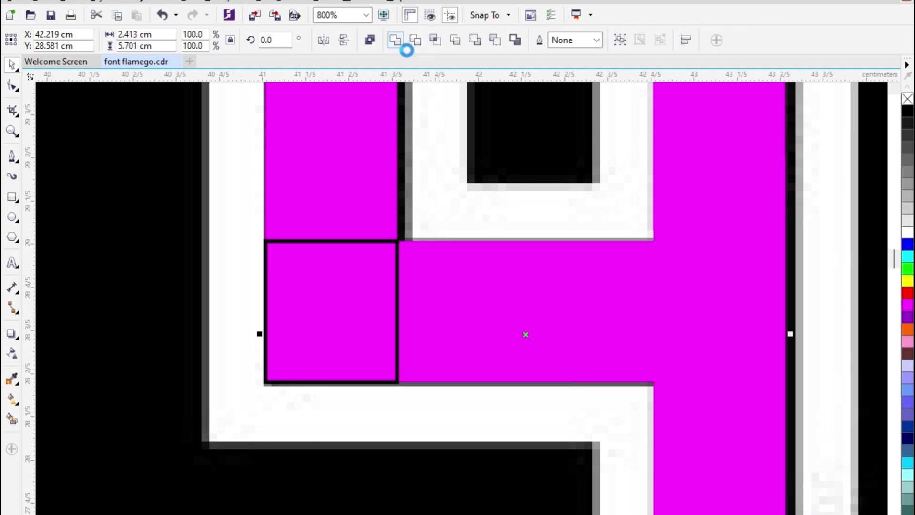
Step: Delete the leftover rectangle at the 9's left corner and test that the welded 9 moves as one shape
{"action": "scroll", "coordinate": [415, 313], "scroll_direction": "down", "scroll_amount": 1}
{"action": "left_click_drag", "start_coordinate": [464, 314], "coordinate": [532, 312]}
{"action": "key", "text": "ctrl+z"}
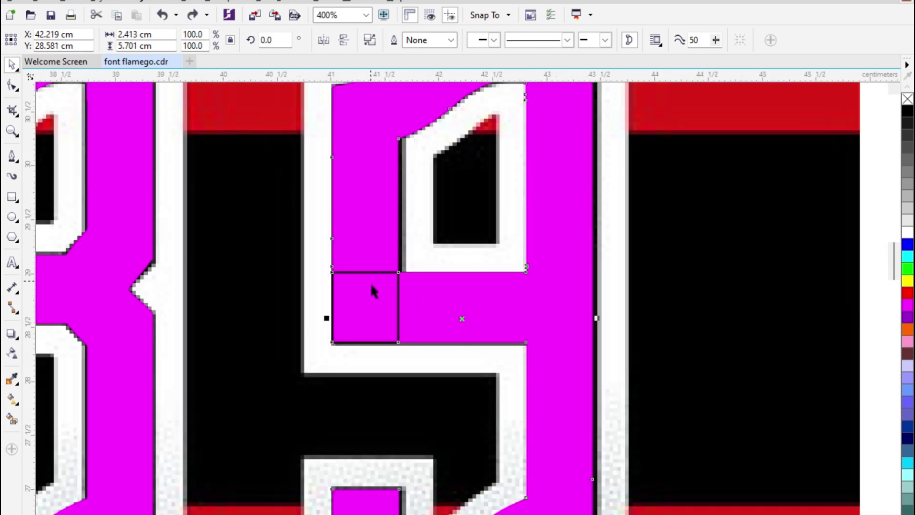
{"action": "left_click", "coordinate": [372, 286]}
{"action": "key", "text": "Delete"}
{"action": "left_click_drag", "start_coordinate": [419, 308], "coordinate": [478, 299]}
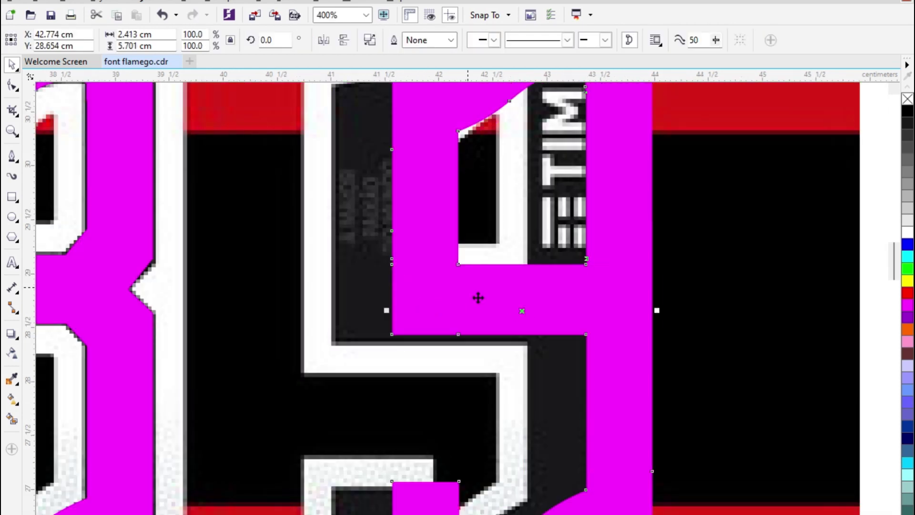
{"action": "key", "text": "ctrl+z"}
Step: Delete the thick black wavy guide curve above the 2
{"action": "scroll", "coordinate": [425, 301], "scroll_direction": "down", "scroll_amount": 2}
{"action": "scroll", "coordinate": [514, 280], "scroll_direction": "down", "scroll_amount": 1}
{"action": "left_click", "coordinate": [622, 291]}
{"action": "scroll", "coordinate": [588, 294], "scroll_direction": "down", "scroll_amount": 1}
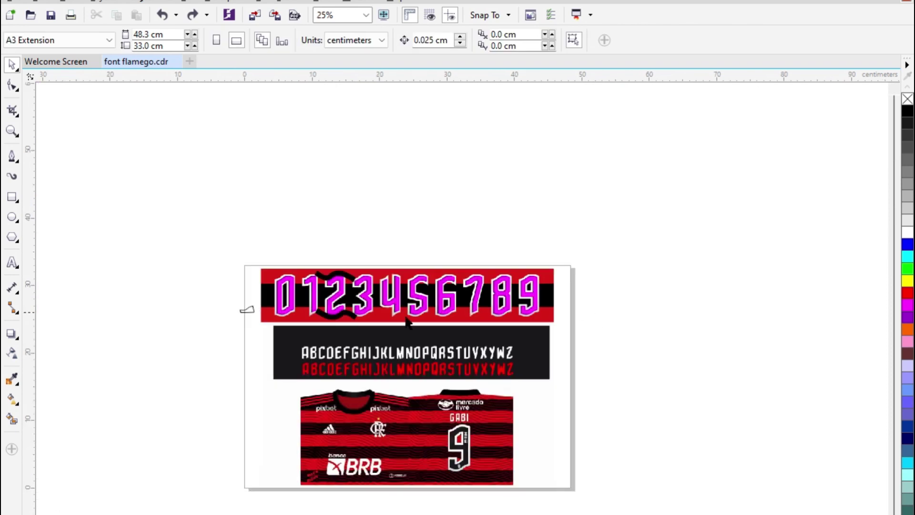
{"action": "scroll", "coordinate": [324, 285], "scroll_direction": "up", "scroll_amount": 1}
{"action": "left_click", "coordinate": [336, 270]}
{"action": "key", "text": "Delete"}
{"action": "left_click", "coordinate": [344, 330]}
{"action": "key", "text": "Delete"}
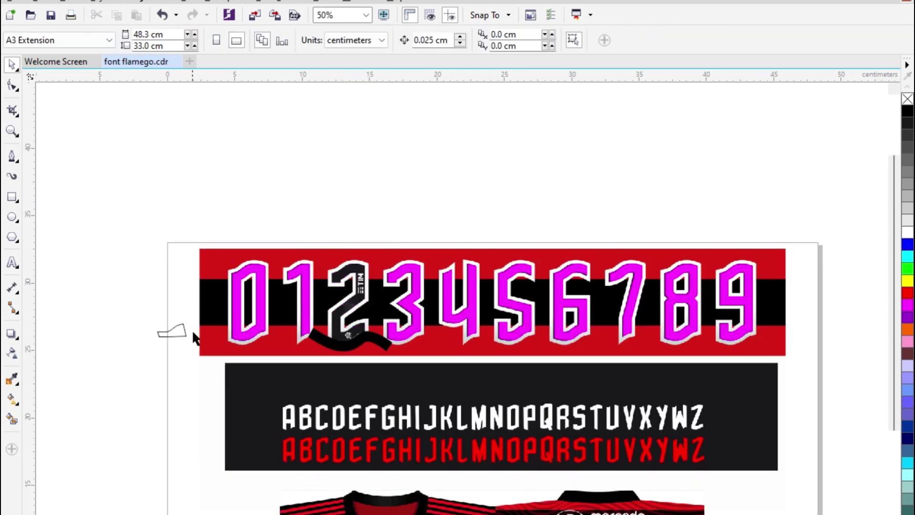
{"action": "left_click", "coordinate": [184, 333]}
{"action": "key", "text": "Delete"}
{"action": "scroll", "coordinate": [312, 348], "scroll_direction": "up", "scroll_amount": 1}
{"action": "key", "text": "ctrl+z"}
{"action": "key", "text": "ctrl+z"}
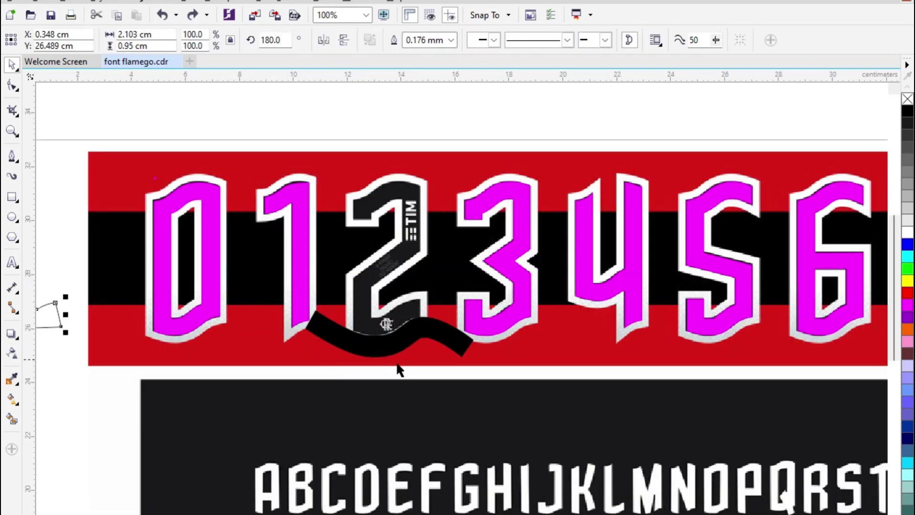
Step: Delete the black wavy curve below the 2 and the small leftover outline shape beside the page
{"action": "left_click", "coordinate": [437, 374]}
{"action": "left_click", "coordinate": [351, 344]}
{"action": "key", "text": "Delete"}
{"action": "left_click", "coordinate": [60, 316]}
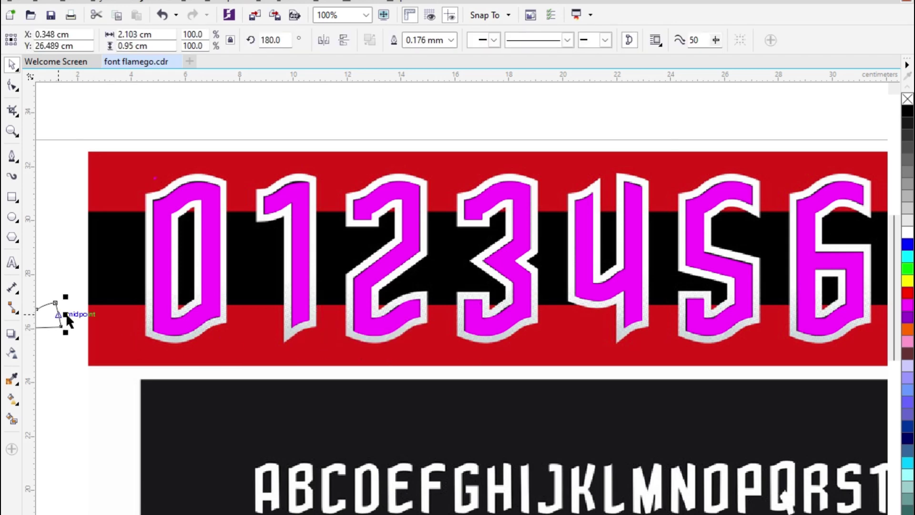
{"action": "key", "text": "Delete"}
Step: Place a copy of all ten magenta digits straight above the page, leaving the originals on the banner
{"action": "scroll", "coordinate": [369, 294], "scroll_direction": "down", "scroll_amount": 1}
{"action": "left_click_drag", "start_coordinate": [254, 194], "coordinate": [832, 331]}
{"action": "left_click_drag", "start_coordinate": [777, 280], "coordinate": [786, 163]}
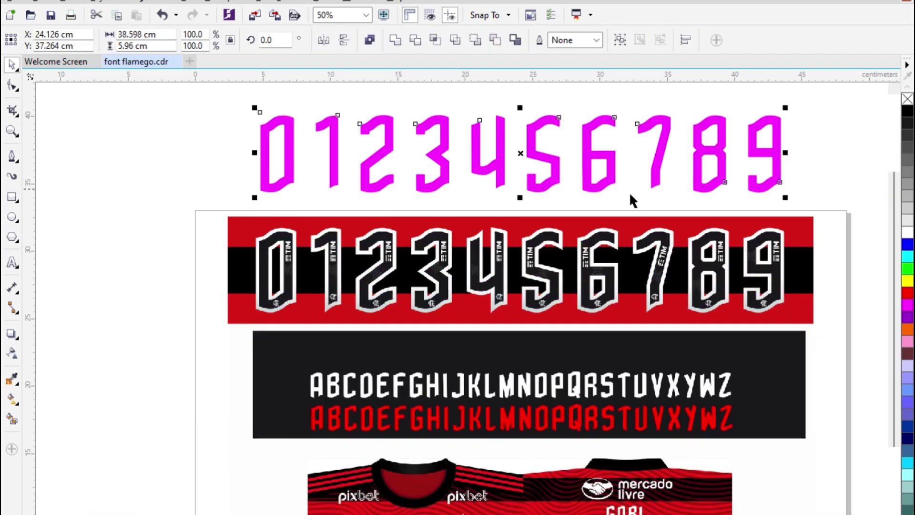
{"action": "key", "text": "ctrl+z"}
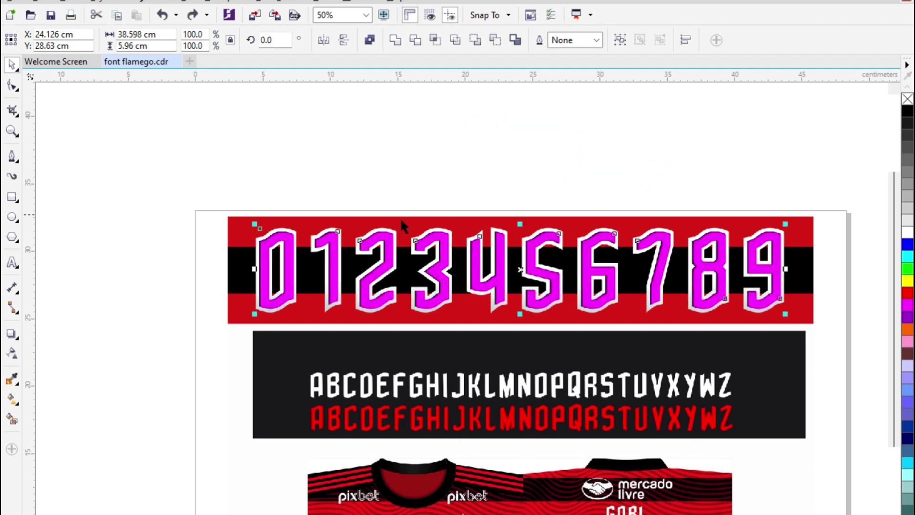
{"action": "scroll", "coordinate": [320, 227], "scroll_direction": "up", "scroll_amount": 1}
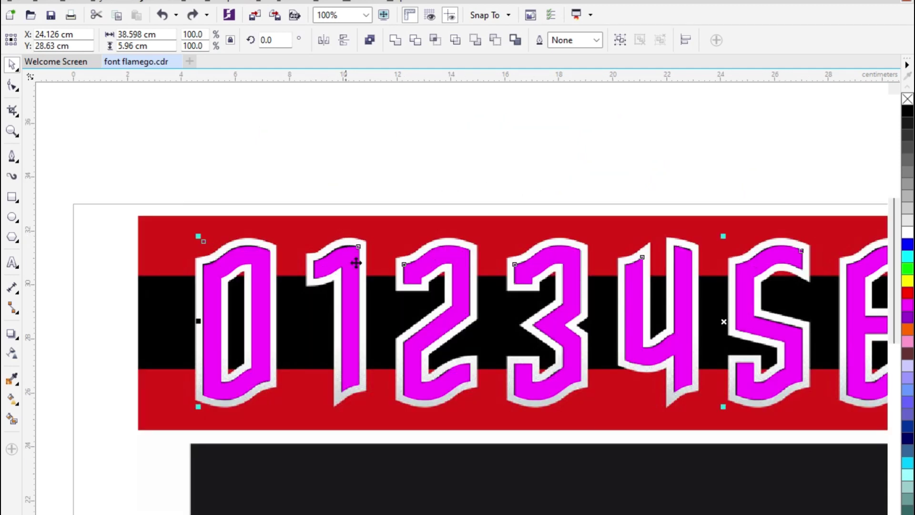
{"action": "scroll", "coordinate": [356, 263], "scroll_direction": "down", "scroll_amount": 1}
{"action": "left_click_drag", "start_coordinate": [357, 262], "coordinate": [353, 175]}
{"action": "scroll", "coordinate": [281, 135], "scroll_direction": "up", "scroll_amount": 1}
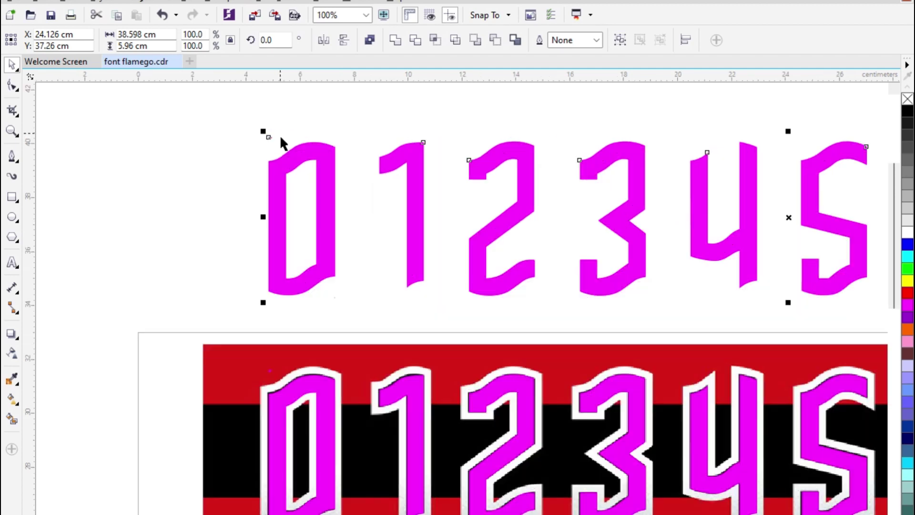
Step: Remove the stray node fragments near the upper left and lower right corners of the copied 0
{"action": "key", "text": "F10"}
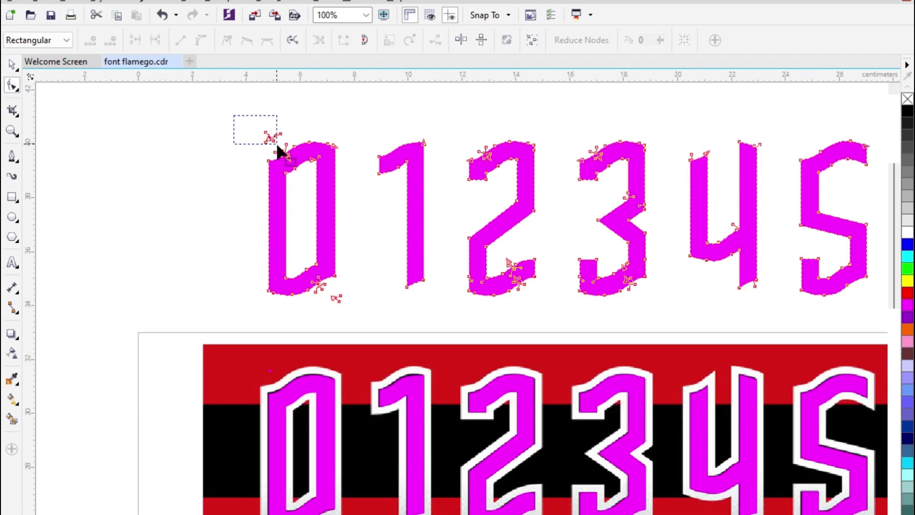
{"action": "left_click_drag", "start_coordinate": [278, 145], "coordinate": [280, 149]}
{"action": "scroll", "coordinate": [286, 137], "scroll_direction": "up", "scroll_amount": 2}
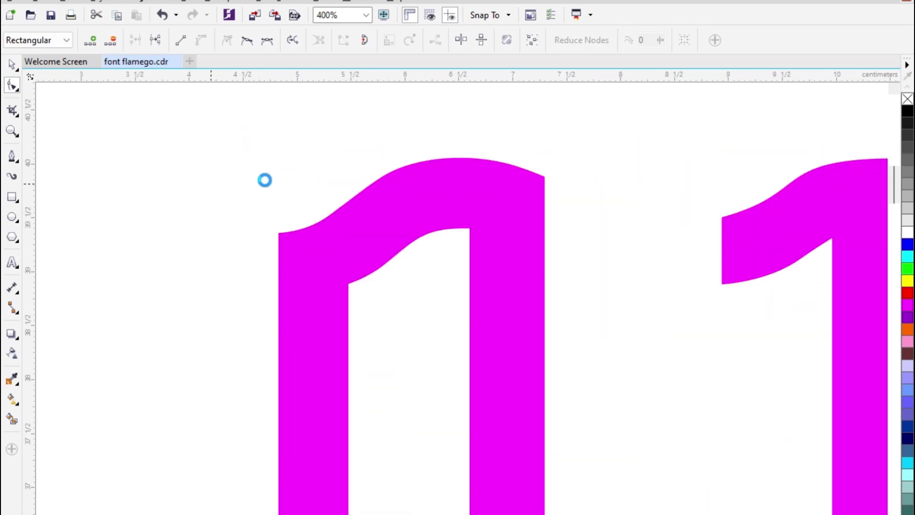
{"action": "scroll", "coordinate": [264, 180], "scroll_direction": "down", "scroll_amount": 2}
{"action": "scroll", "coordinate": [443, 303], "scroll_direction": "up", "scroll_amount": 2}
{"action": "scroll", "coordinate": [328, 192], "scroll_direction": "down", "scroll_amount": 2}
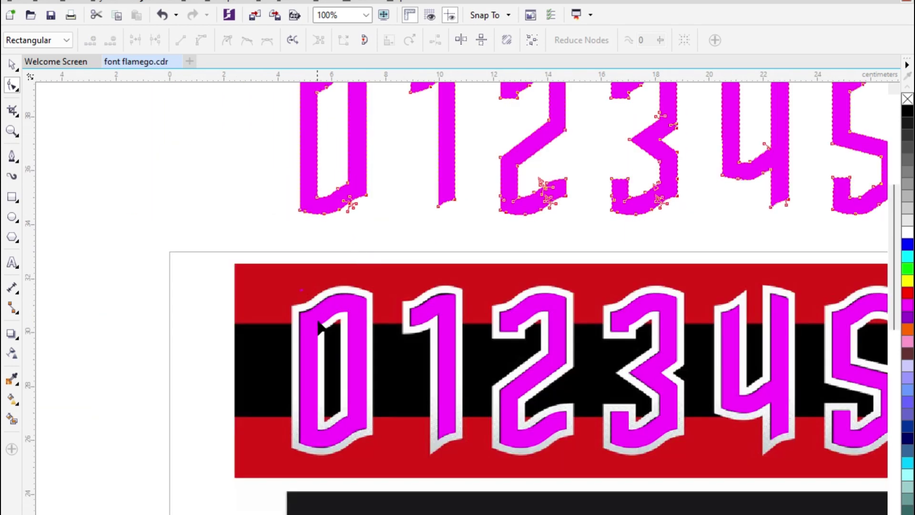
Step: Remove the stray node fragments around the 0 on the red and black banner
{"action": "scroll", "coordinate": [298, 307], "scroll_direction": "up", "scroll_amount": 1}
{"action": "left_click_drag", "start_coordinate": [355, 238], "coordinate": [273, 284]}
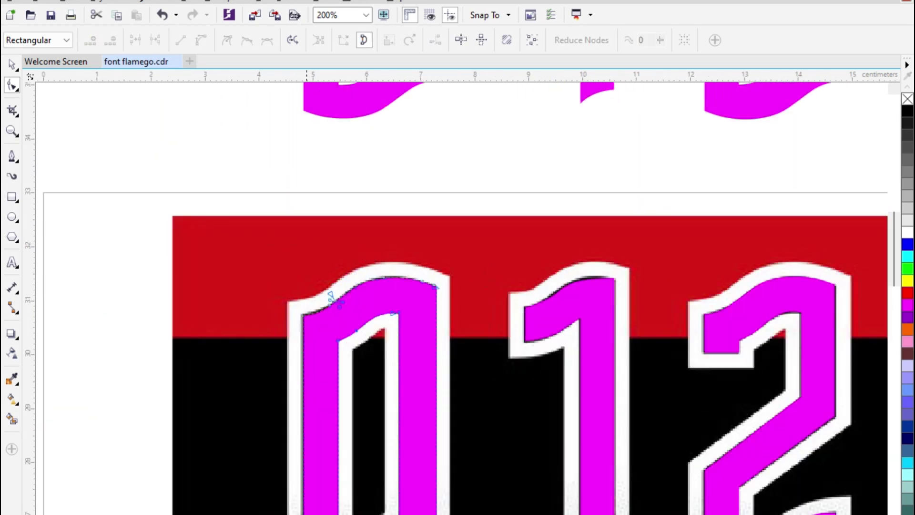
{"action": "scroll", "coordinate": [306, 308], "scroll_direction": "down", "scroll_amount": 2}
{"action": "scroll", "coordinate": [363, 354], "scroll_direction": "up", "scroll_amount": 2}
{"action": "left_click_drag", "start_coordinate": [333, 498], "coordinate": [249, 432]}
{"action": "key", "text": "Delete"}
{"action": "scroll", "coordinate": [248, 339], "scroll_direction": "down", "scroll_amount": 3}
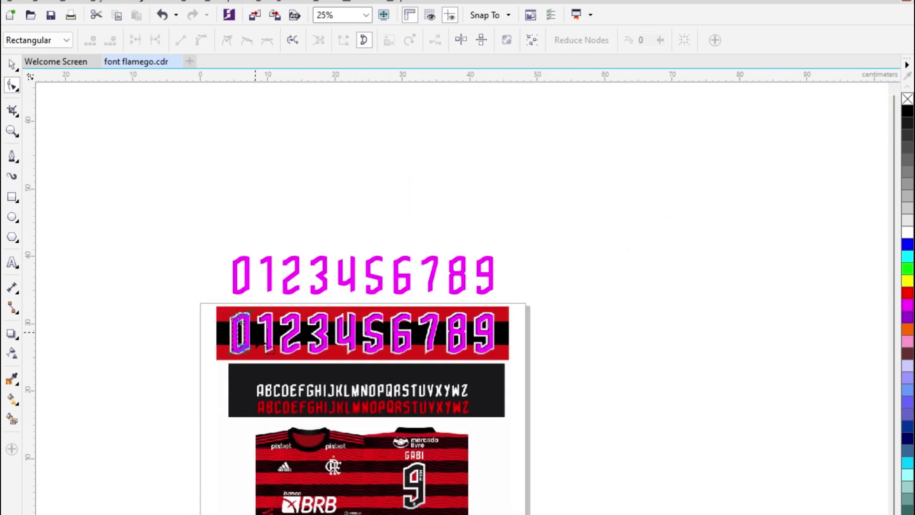
Step: Give all ten digits on the banner a cyan outline 4 mm wide, keeping their magenta fill
{"action": "key", "text": "space"}
{"action": "scroll", "coordinate": [284, 334], "scroll_direction": "up", "scroll_amount": 2}
{"action": "scroll", "coordinate": [474, 303], "scroll_direction": "down", "scroll_amount": 2}
{"action": "left_click_drag", "start_coordinate": [689, 278], "coordinate": [373, 337]}
{"action": "scroll", "coordinate": [514, 296], "scroll_direction": "up", "scroll_amount": 1}
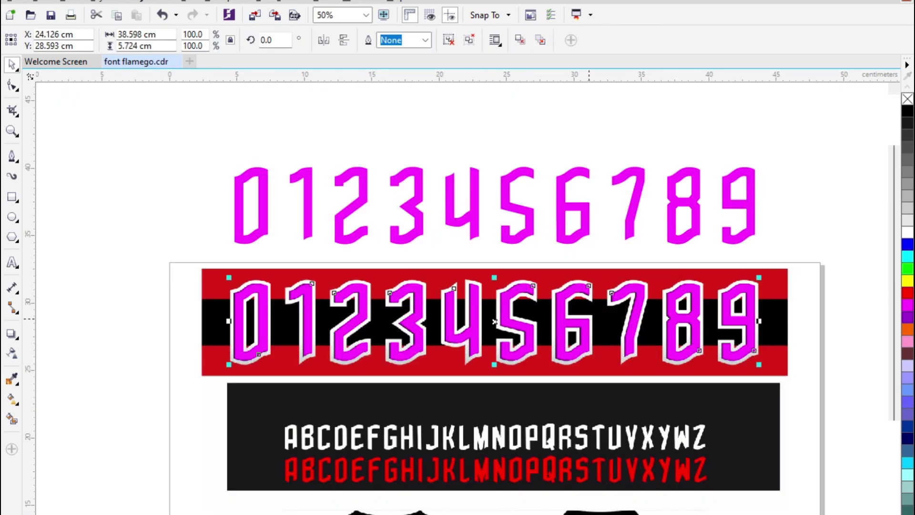
{"action": "left_click", "coordinate": [907, 258]}
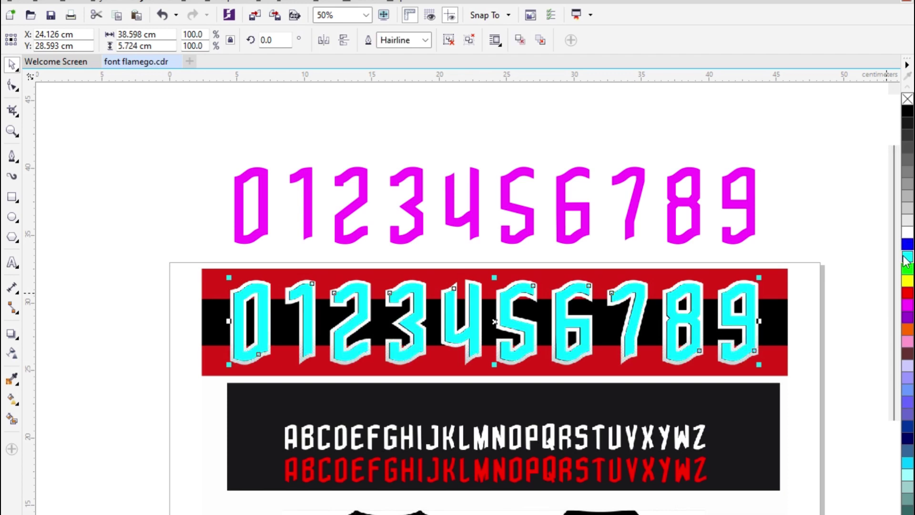
{"action": "key", "text": "ctrl+z"}
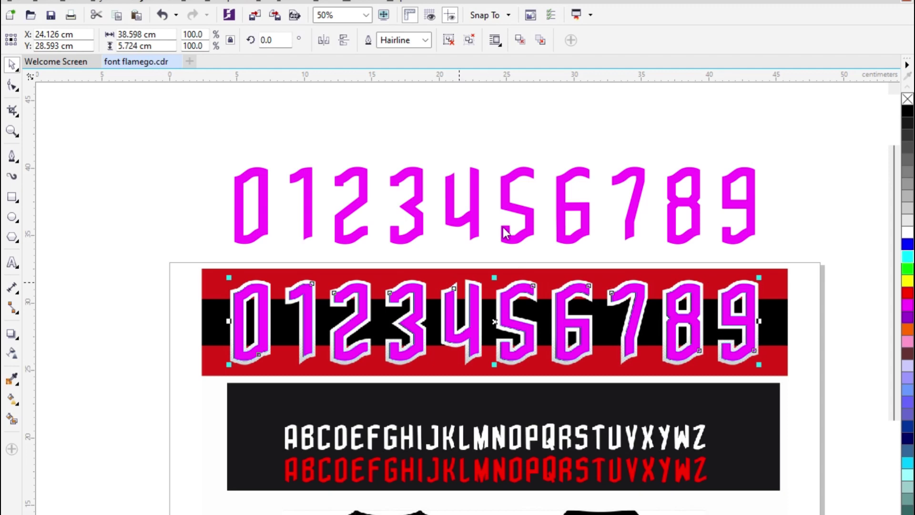
{"action": "key", "text": "ctrl+z"}
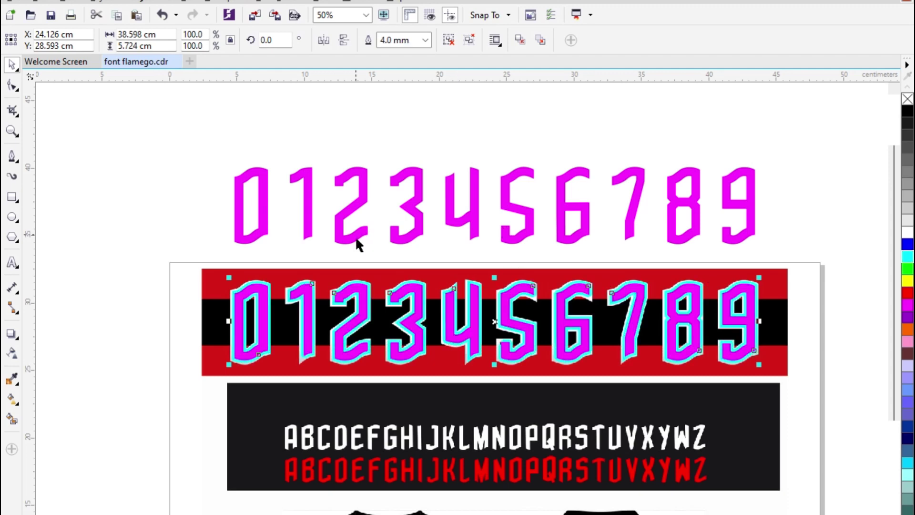
Step: Try a 6 mm outline on the banner digits and refine the width to 5.5 mm
{"action": "scroll", "coordinate": [267, 303], "scroll_direction": "up", "scroll_amount": 3}
{"action": "scroll", "coordinate": [272, 202], "scroll_direction": "down", "scroll_amount": 1}
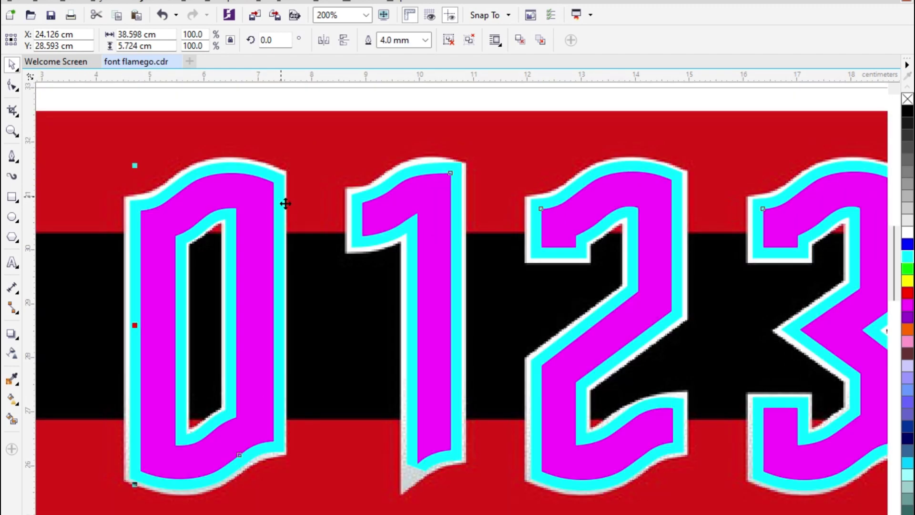
{"action": "type", "text": "6"}
{"action": "key", "text": "Return"}
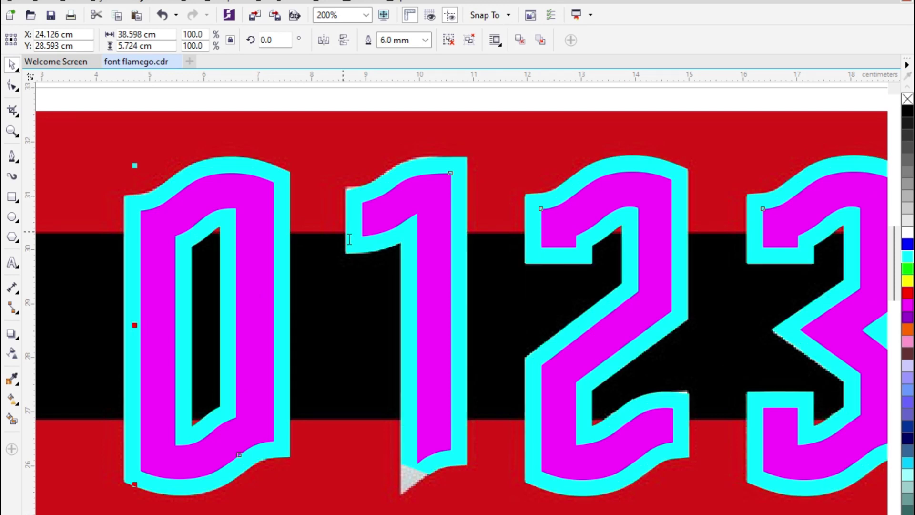
{"action": "type", "text": "5.5"}
{"action": "key", "text": "Return"}
Step: Draw a rectangle about 47.1 by 11 cm above the banner, covering the copied magenta digits
{"action": "scroll", "coordinate": [345, 243], "scroll_direction": "down", "scroll_amount": 3}
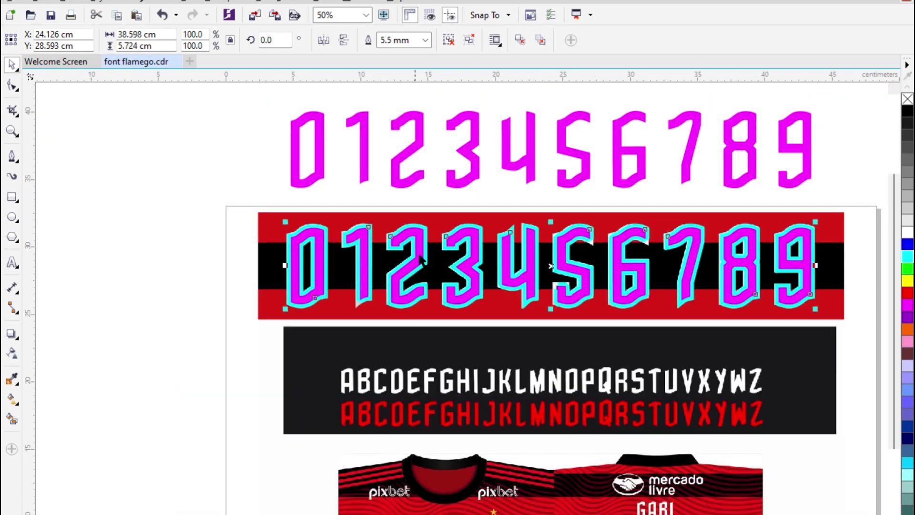
{"action": "scroll", "coordinate": [401, 253], "scroll_direction": "up", "scroll_amount": 1}
{"action": "scroll", "coordinate": [402, 253], "scroll_direction": "down", "scroll_amount": 1}
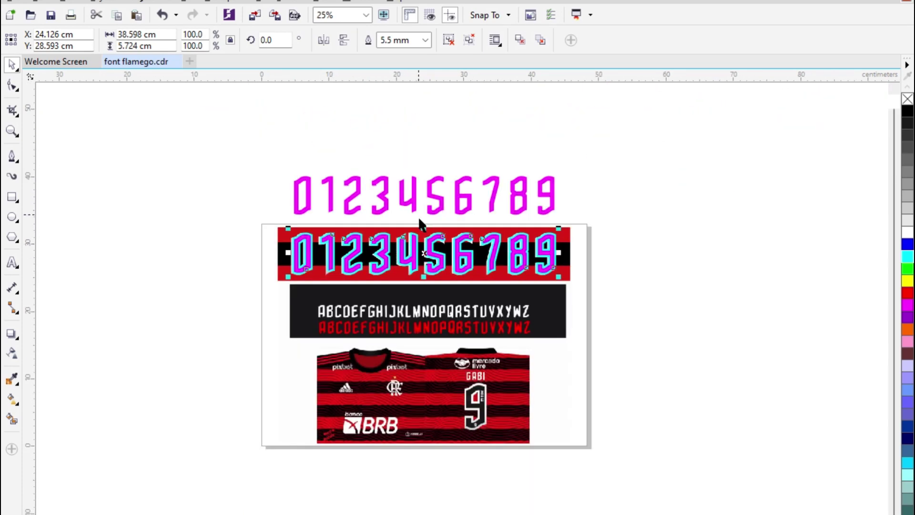
{"action": "scroll", "coordinate": [419, 221], "scroll_direction": "up", "scroll_amount": 1}
{"action": "scroll", "coordinate": [715, 257], "scroll_direction": "down", "scroll_amount": 1}
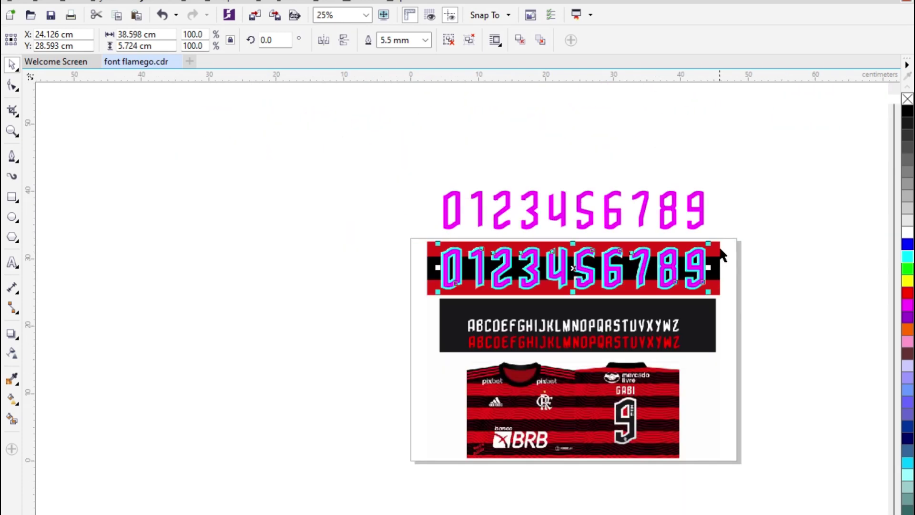
{"action": "left_click", "coordinate": [766, 239]}
{"action": "left_click", "coordinate": [14, 199]}
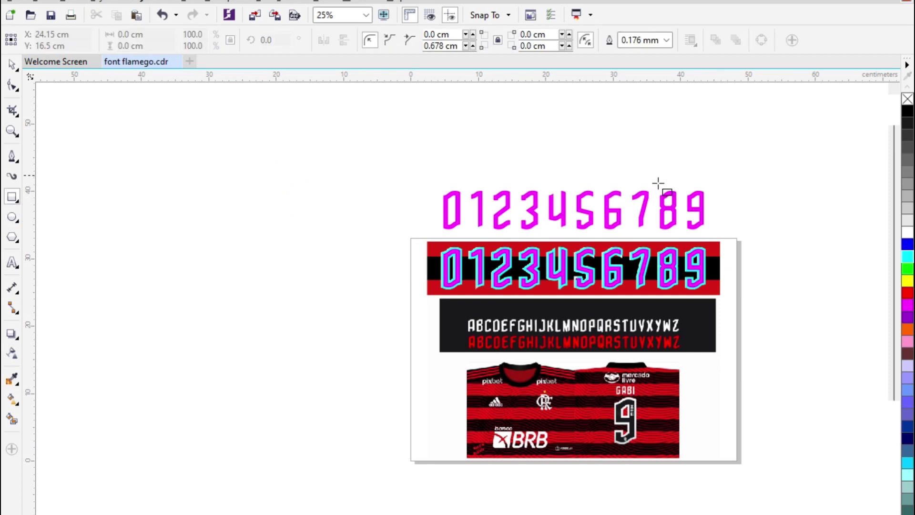
{"action": "scroll", "coordinate": [658, 188], "scroll_direction": "up", "scroll_amount": 1}
{"action": "left_click_drag", "start_coordinate": [815, 162], "coordinate": [175, 301]}
{"action": "key", "text": "space"}
Step: Fill the large rectangle with black, remove its outline and send it behind the magenta digits
{"action": "left_click", "coordinate": [909, 112]}
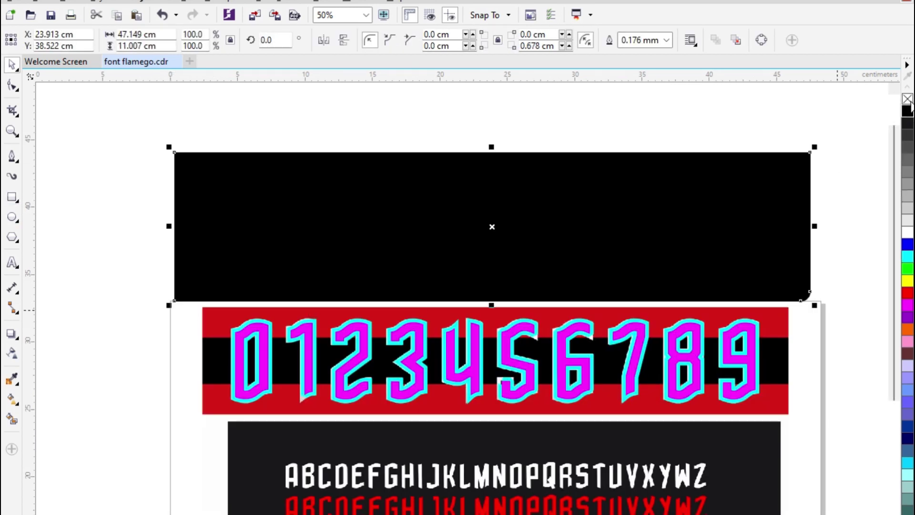
{"action": "right_click", "coordinate": [907, 99]}
{"action": "key", "text": "shift+Page_Down"}
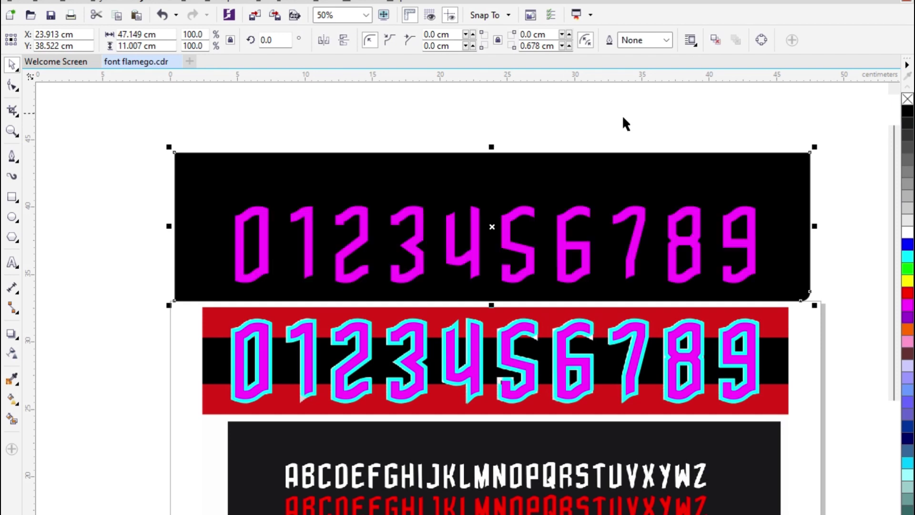
{"action": "left_click", "coordinate": [623, 118]}
Step: Move the plain magenta digits straight up, off the black rectangle
{"action": "left_click", "coordinate": [569, 235]}
{"action": "left_click", "coordinate": [560, 252]}
{"action": "left_click_drag", "start_coordinate": [854, 173], "coordinate": [189, 309]}
{"action": "left_click_drag", "start_coordinate": [317, 273], "coordinate": [317, 127]}
Step: Move the cyan-outlined digits from the banner straight up onto the black rectangle
{"action": "left_click", "coordinate": [160, 299]}
{"action": "left_click_drag", "start_coordinate": [841, 291], "coordinate": [221, 432]}
{"action": "left_click_drag", "start_coordinate": [496, 360], "coordinate": [496, 218]}
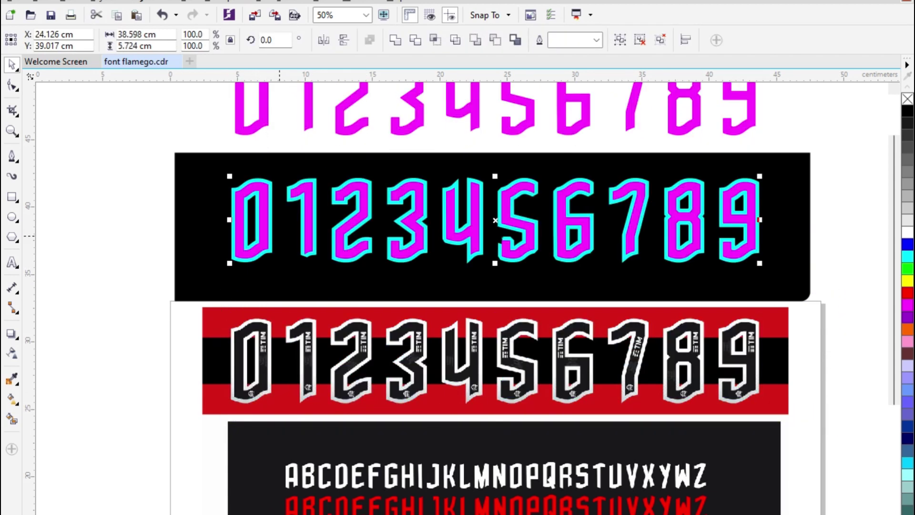
{"action": "left_click", "coordinate": [55, 307]}
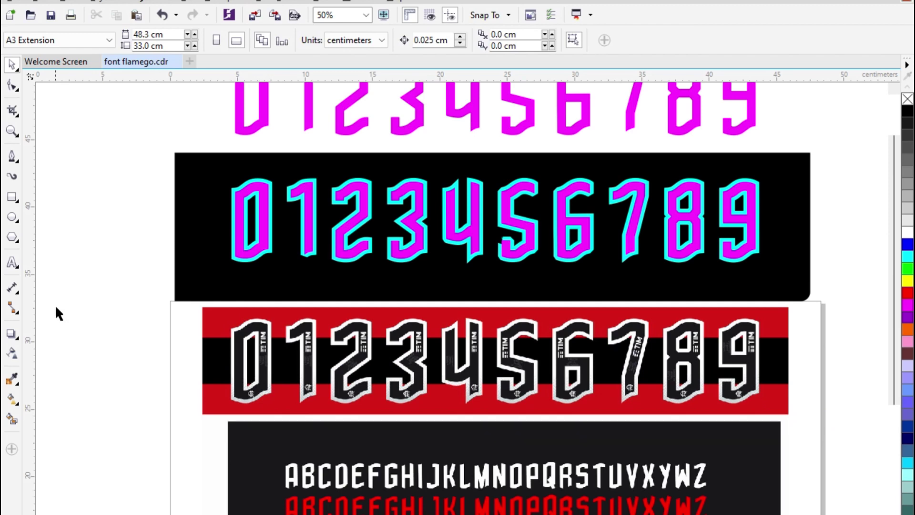
Step: Change the outline colour of the digits on the black rectangle from cyan to white
{"action": "scroll", "coordinate": [265, 191], "scroll_direction": "up", "scroll_amount": 2}
{"action": "left_click", "coordinate": [266, 184]}
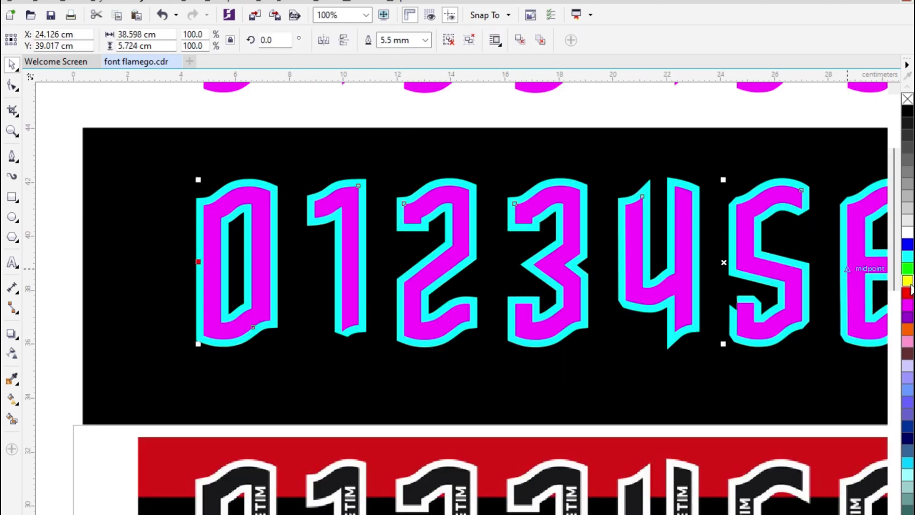
{"action": "right_click", "coordinate": [908, 234]}
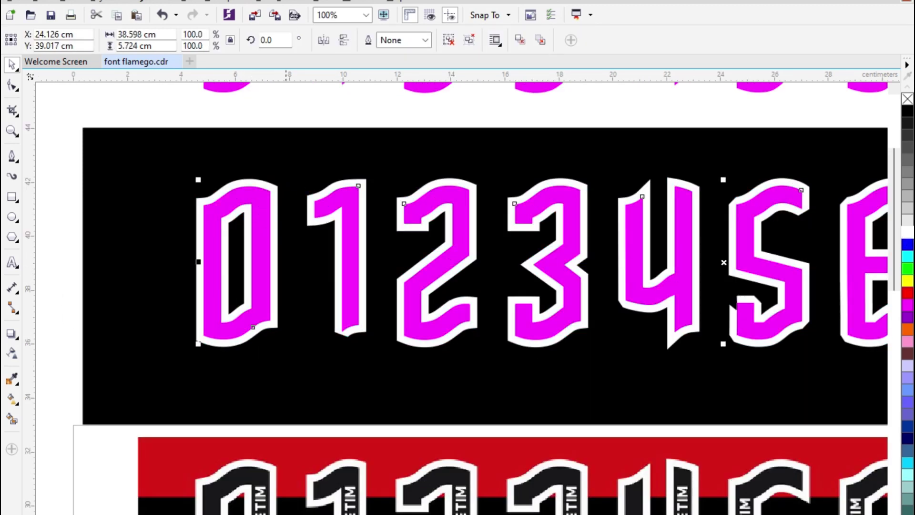
Step: Fill the white-outlined digits with black and the rectangle behind them with red
{"action": "key", "text": "Escape"}
{"action": "left_click", "coordinate": [245, 206]}
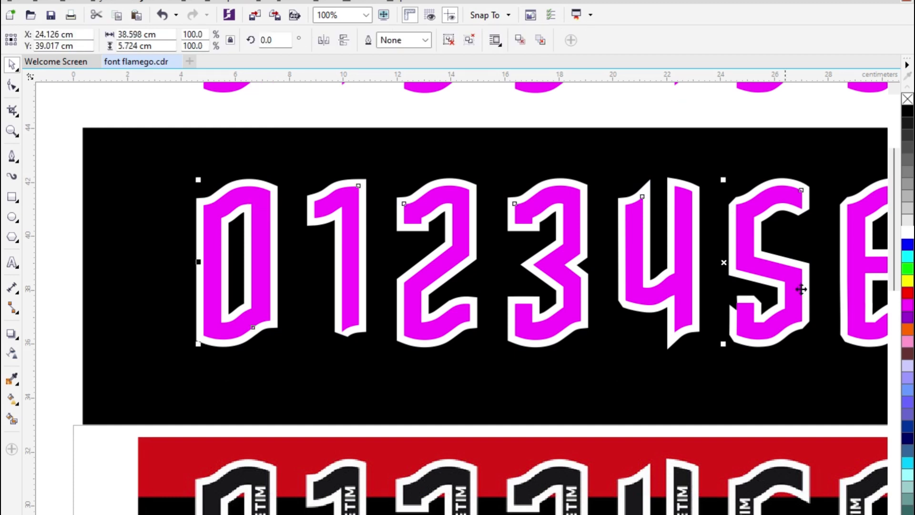
{"action": "left_click", "coordinate": [908, 100]}
{"action": "scroll", "coordinate": [361, 205], "scroll_direction": "down", "scroll_amount": 2}
{"action": "left_click", "coordinate": [363, 205]}
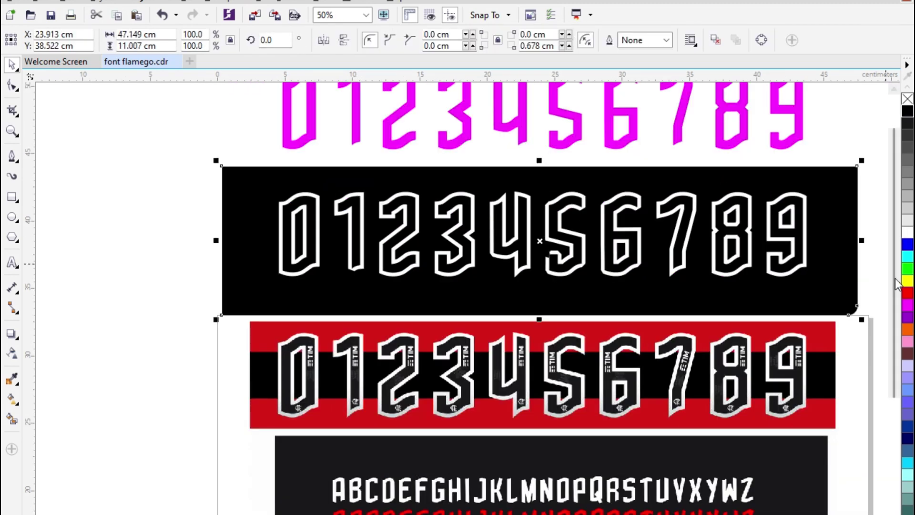
{"action": "left_click", "coordinate": [907, 293]}
{"action": "left_click", "coordinate": [128, 344]}
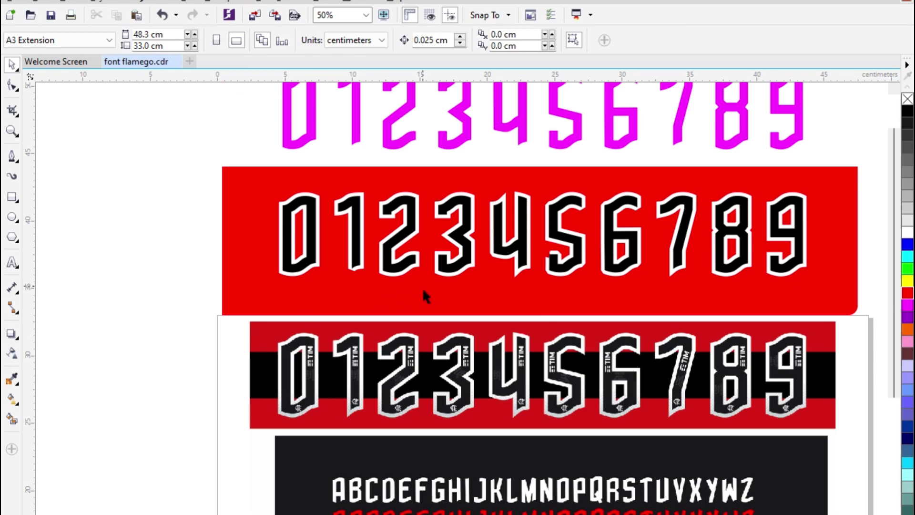
{"action": "scroll", "coordinate": [424, 290], "scroll_direction": "up", "scroll_amount": 2}
{"action": "scroll", "coordinate": [300, 262], "scroll_direction": "up", "scroll_amount": 4}
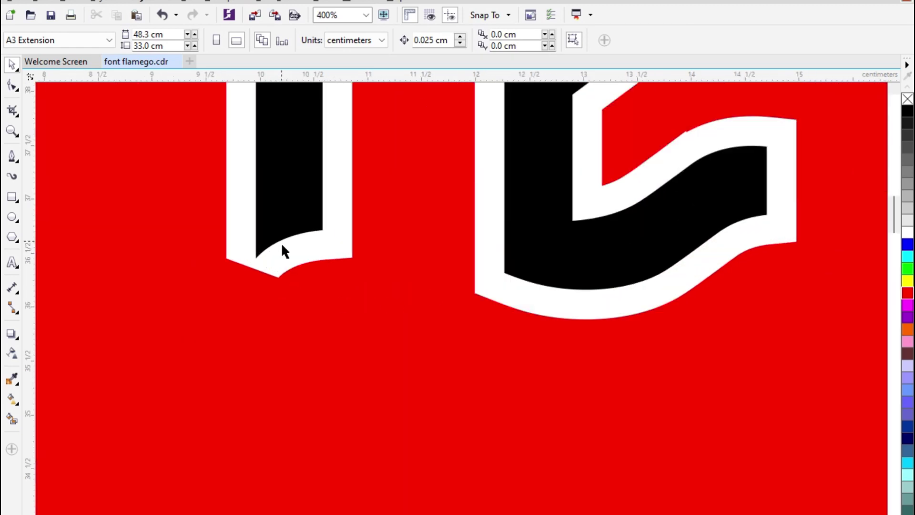
{"action": "left_click", "coordinate": [271, 255]}
{"action": "left_click", "coordinate": [12, 86]}
{"action": "left_click", "coordinate": [281, 250]}
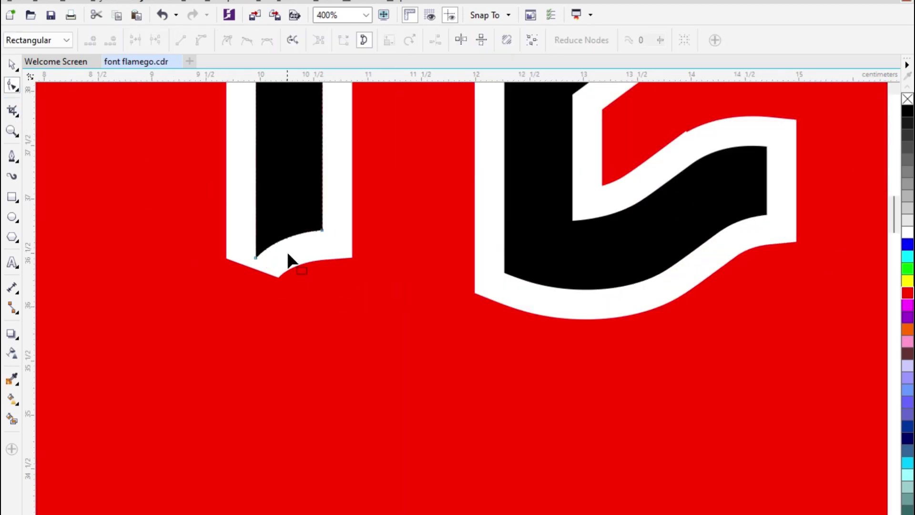
{"action": "scroll", "coordinate": [290, 253], "scroll_direction": "down", "scroll_amount": 3}
Step: Move all the white-outlined black digits straight down so they overlay the reference digits on the banner
{"action": "key", "text": "space"}
{"action": "left_click_drag", "start_coordinate": [830, 155], "coordinate": [183, 302]}
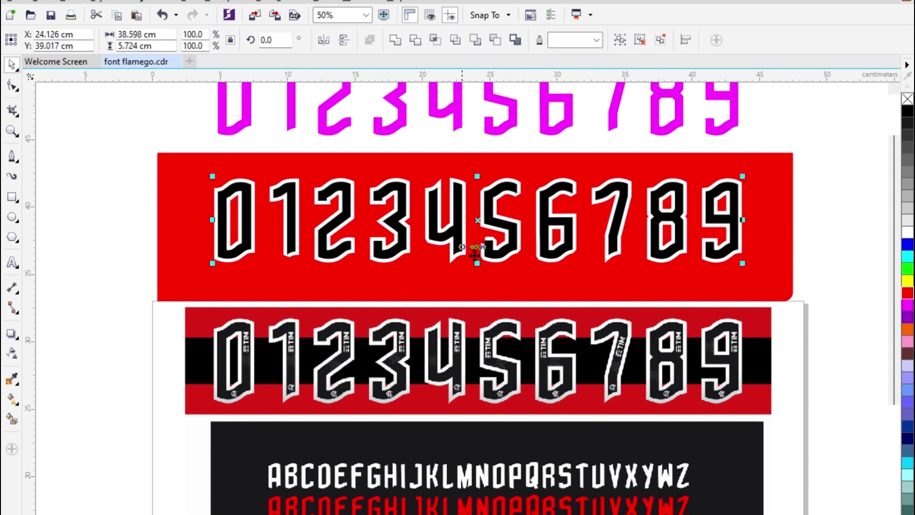
{"action": "left_click_drag", "start_coordinate": [464, 248], "coordinate": [463, 321]}
{"action": "left_click_drag", "start_coordinate": [462, 370], "coordinate": [462, 370]}
{"action": "scroll", "coordinate": [511, 370], "scroll_direction": "up", "scroll_amount": 2}
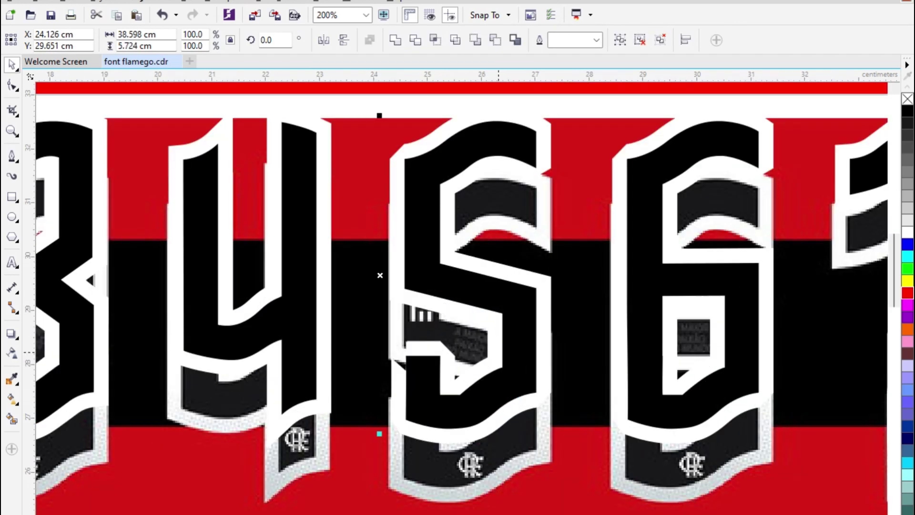
{"action": "left_click_drag", "start_coordinate": [467, 305], "coordinate": [468, 371]}
{"action": "mouse_move", "coordinate": [487, 341]}
{"action": "left_mouse_down"}
{"action": "mouse_move", "coordinate": [501, 378]}
{"action": "mouse_move", "coordinate": [508, 368]}
{"action": "mouse_move", "coordinate": [498, 370]}
{"action": "mouse_move", "coordinate": [498, 353]}
{"action": "left_mouse_up"}
{"action": "scroll", "coordinate": [500, 378], "scroll_direction": "up", "scroll_amount": 1}
{"action": "key", "text": "Down"}
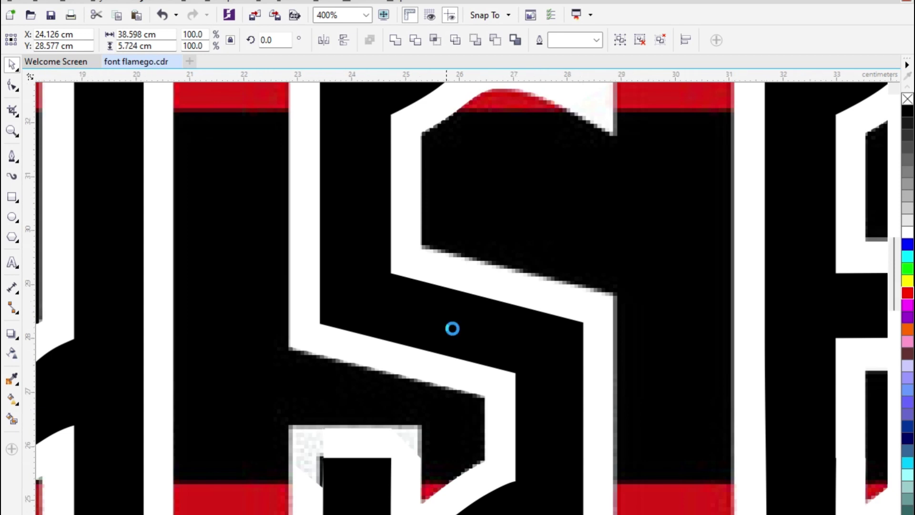
Step: Change the outline colour of the digits over the banner to red
{"action": "scroll", "coordinate": [447, 319], "scroll_direction": "down", "scroll_amount": 1}
{"action": "left_click", "coordinate": [570, 342]}
{"action": "left_click", "coordinate": [511, 316]}
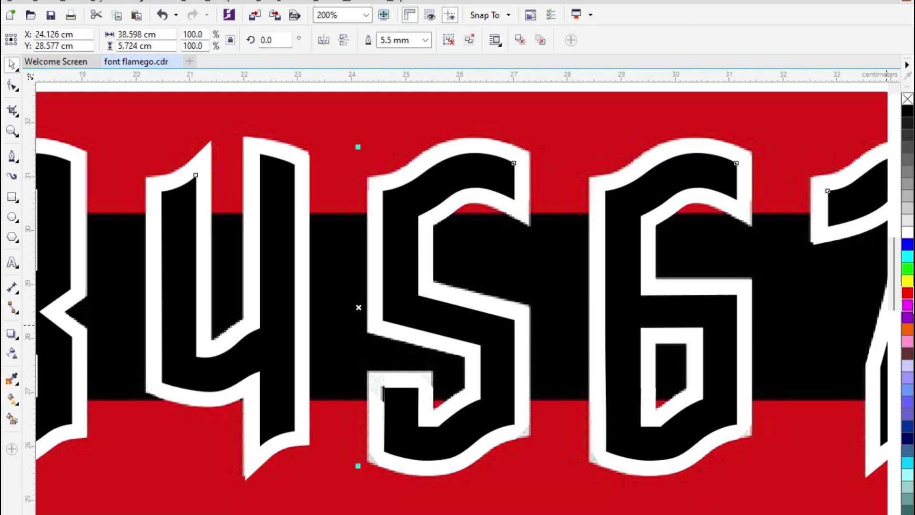
{"action": "right_click", "coordinate": [908, 293]}
Step: Convert the top edge of the 5's lower hook to a straight line
{"action": "scroll", "coordinate": [365, 396], "scroll_direction": "up", "scroll_amount": 1}
{"action": "left_click", "coordinate": [12, 86]}
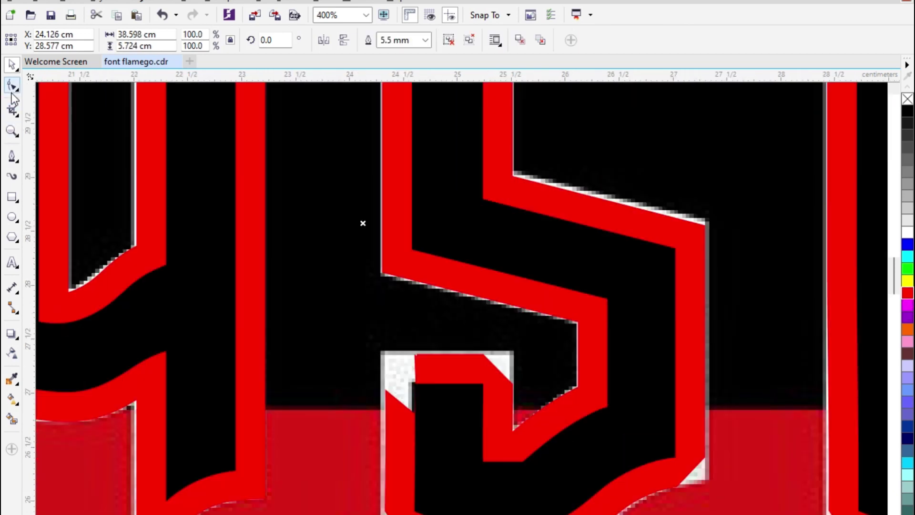
{"action": "left_click", "coordinate": [470, 374]}
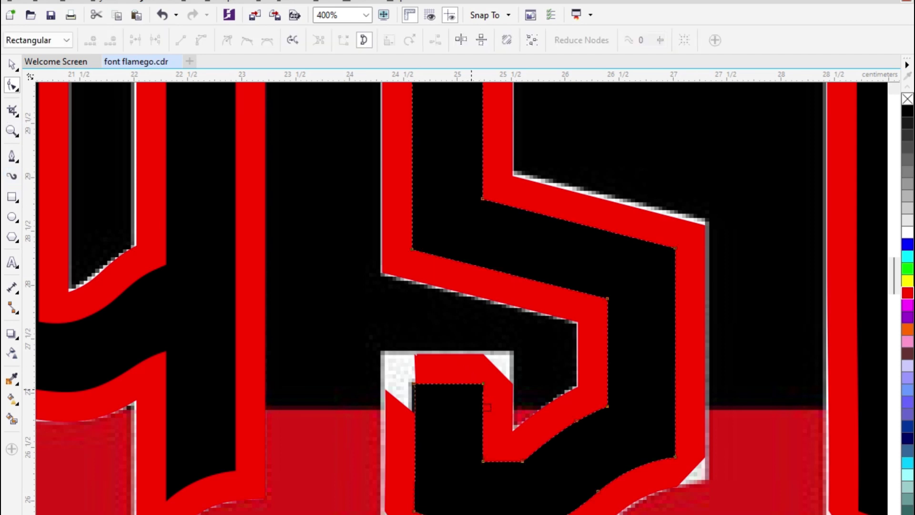
{"action": "scroll", "coordinate": [542, 353], "scroll_direction": "up", "scroll_amount": 2}
{"action": "left_click_drag", "start_coordinate": [543, 348], "coordinate": [199, 403]}
{"action": "left_click", "coordinate": [180, 40]}
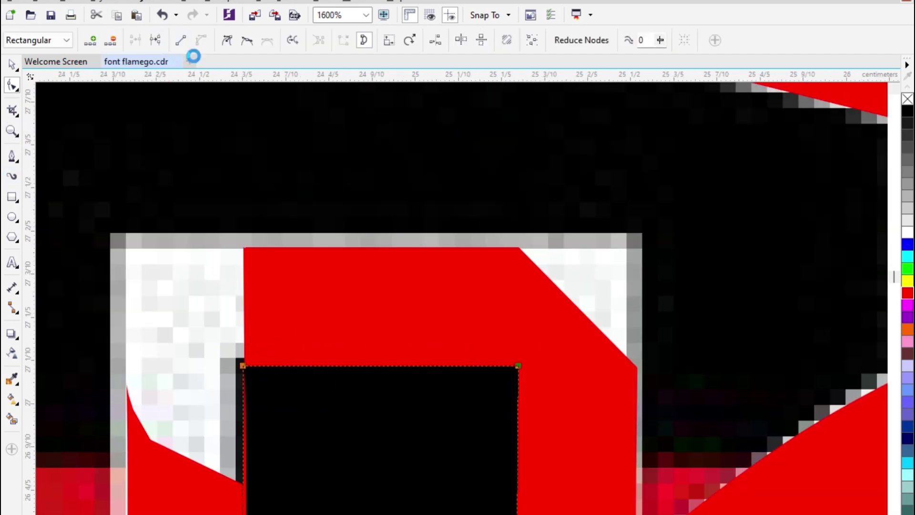
Step: Convert the inner vertical edge of the 5's lower hook to a straight line
{"action": "scroll", "coordinate": [399, 227], "scroll_direction": "down", "scroll_amount": 1}
{"action": "scroll", "coordinate": [412, 243], "scroll_direction": "down", "scroll_amount": 1}
{"action": "scroll", "coordinate": [388, 269], "scroll_direction": "down", "scroll_amount": 2}
{"action": "scroll", "coordinate": [395, 298], "scroll_direction": "up", "scroll_amount": 2}
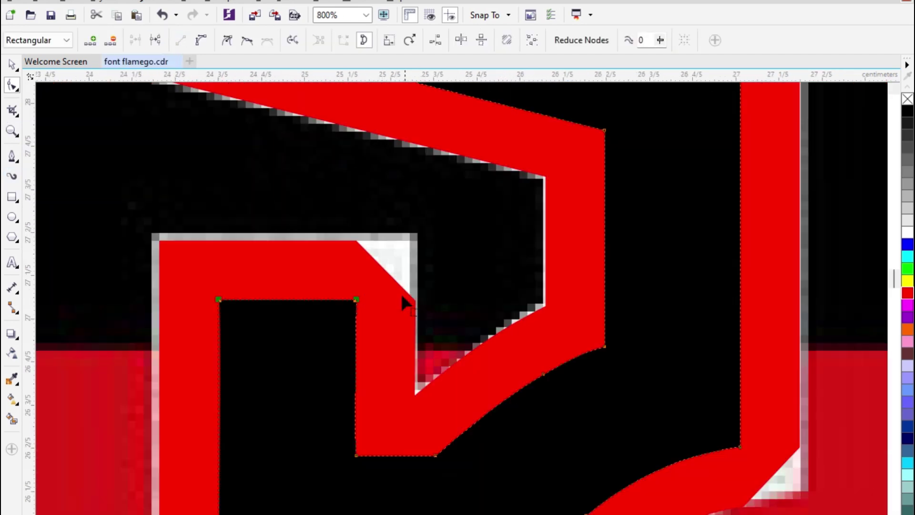
{"action": "left_click_drag", "start_coordinate": [383, 292], "coordinate": [317, 510]}
{"action": "left_click", "coordinate": [181, 42]}
{"action": "scroll", "coordinate": [292, 399], "scroll_direction": "up", "scroll_amount": 1}
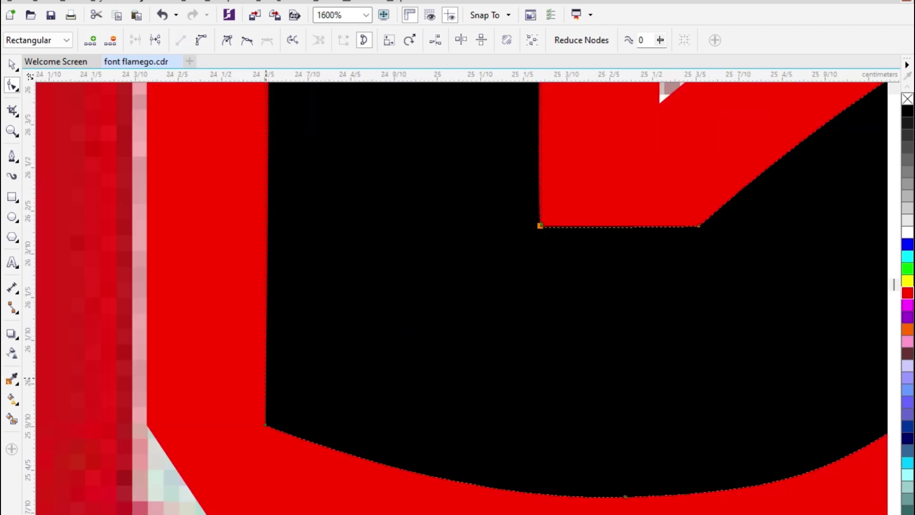
Step: Add a node on each side of the 5's lower-left corner, on the bottom curve and the left edge
{"action": "scroll", "coordinate": [291, 418], "scroll_direction": "down", "scroll_amount": 1}
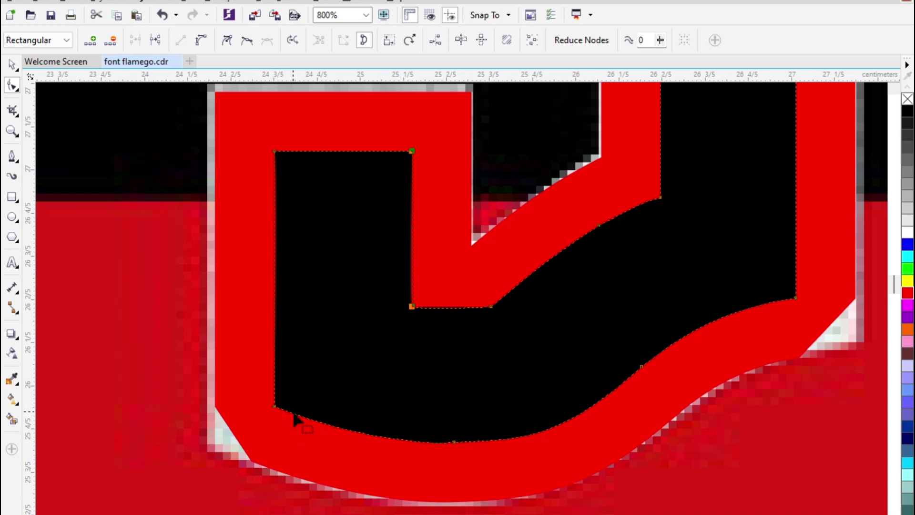
{"action": "scroll", "coordinate": [296, 416], "scroll_direction": "down", "scroll_amount": 2}
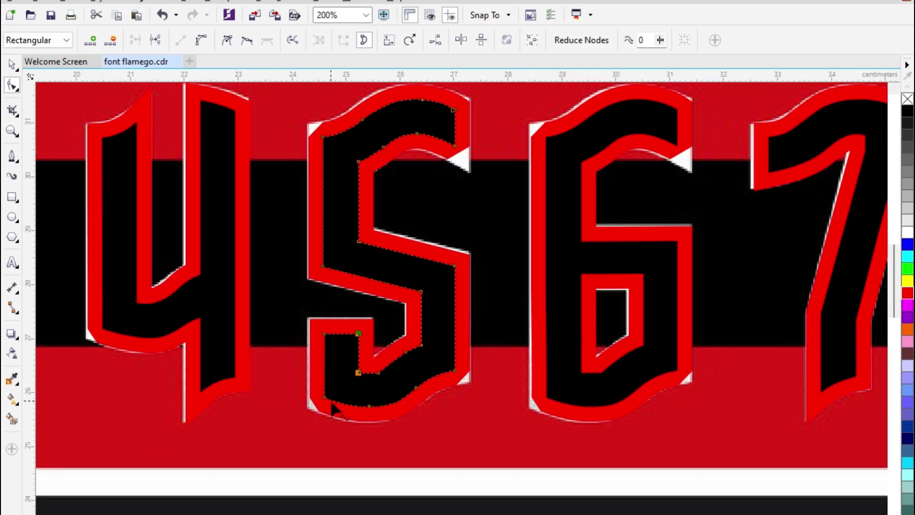
{"action": "scroll", "coordinate": [322, 406], "scroll_direction": "up", "scroll_amount": 2}
{"action": "double_click", "coordinate": [341, 395]}
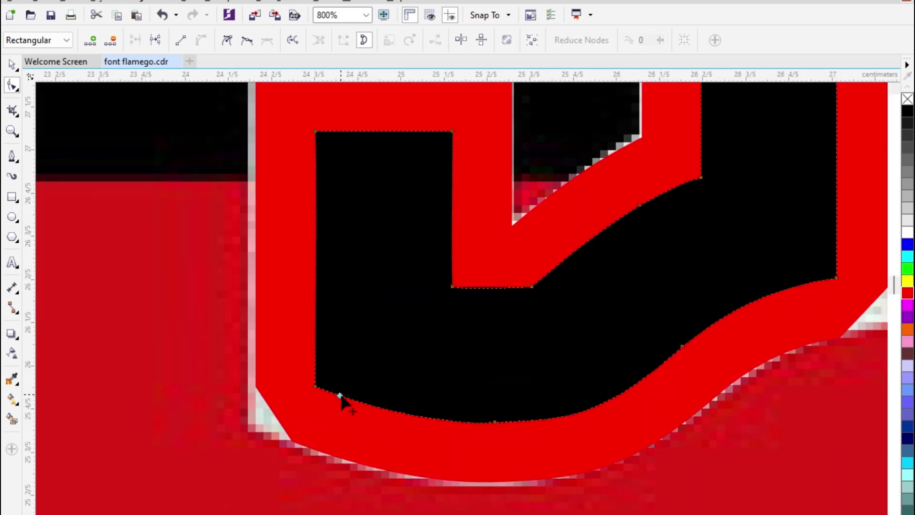
{"action": "double_click", "coordinate": [316, 334]}
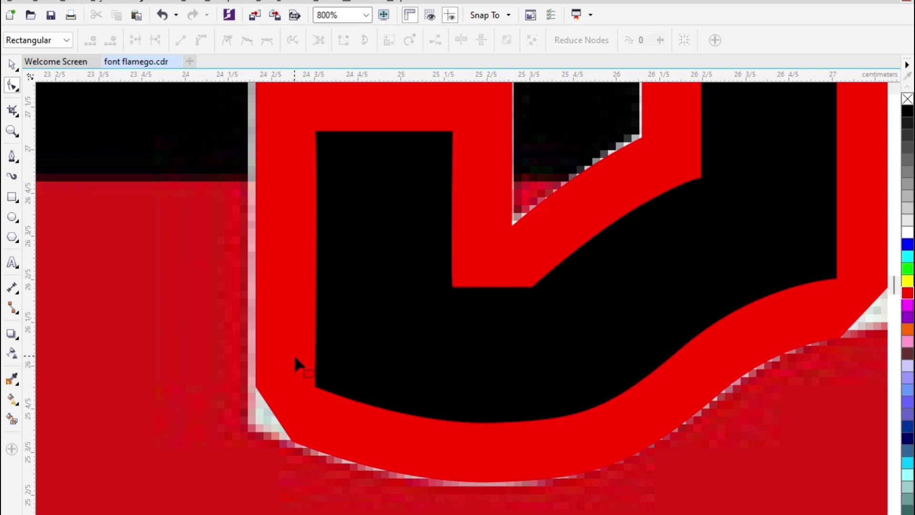
{"action": "left_click", "coordinate": [313, 370]}
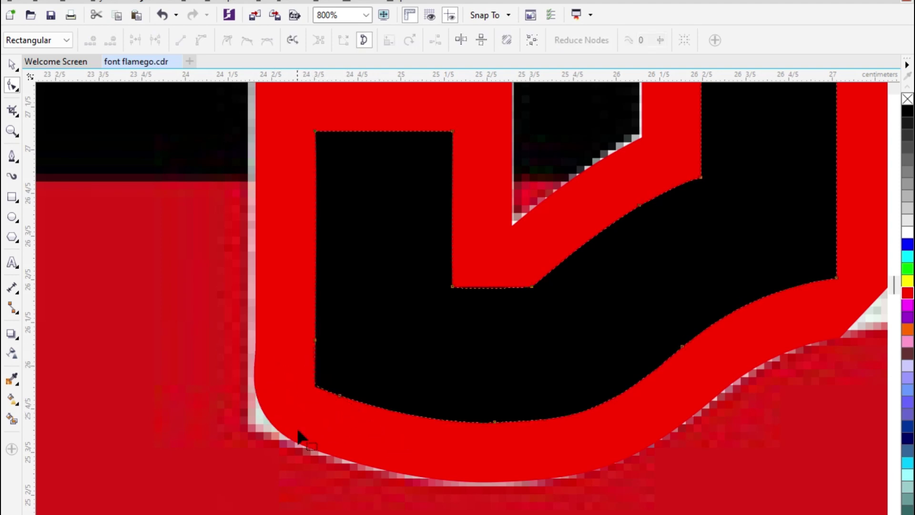
Step: Try to convert the left edge at the 6's lower-left corner to a straight line and undo the changes
{"action": "scroll", "coordinate": [260, 403], "scroll_direction": "down", "scroll_amount": 1}
{"action": "scroll", "coordinate": [568, 400], "scroll_direction": "down", "scroll_amount": 1}
{"action": "scroll", "coordinate": [402, 366], "scroll_direction": "up", "scroll_amount": 2}
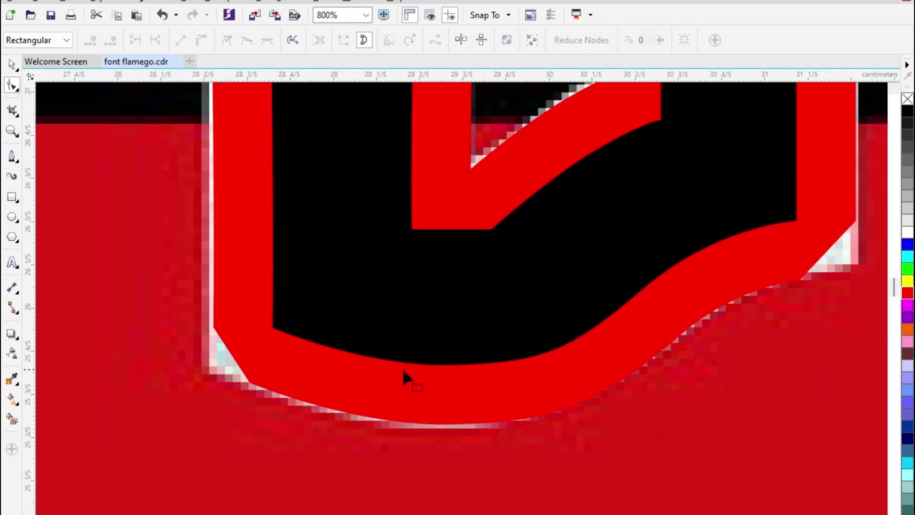
{"action": "left_click", "coordinate": [274, 328]}
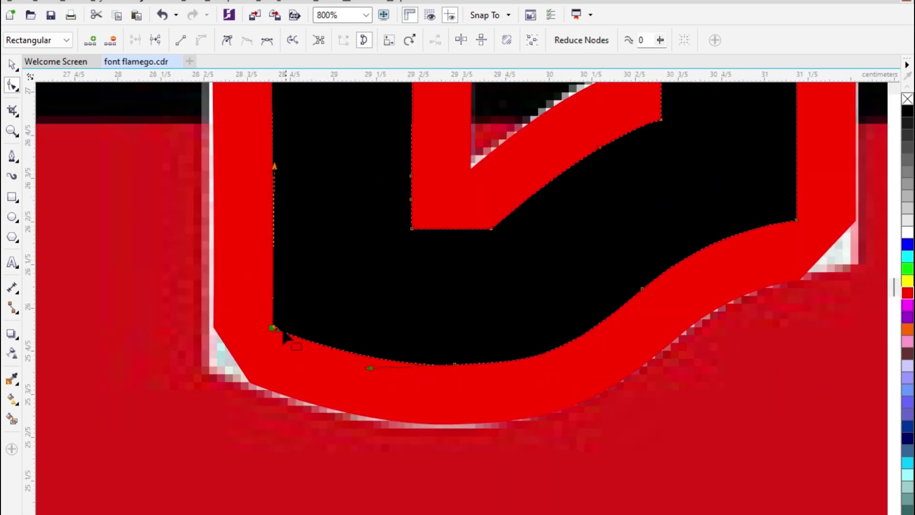
{"action": "left_click", "coordinate": [178, 47]}
{"action": "key", "text": "ctrl+z"}
{"action": "double_click", "coordinate": [273, 172]}
{"action": "left_click", "coordinate": [292, 343]}
{"action": "left_click", "coordinate": [182, 43]}
{"action": "key", "text": "ctrl+z"}
{"action": "key", "text": "Escape"}
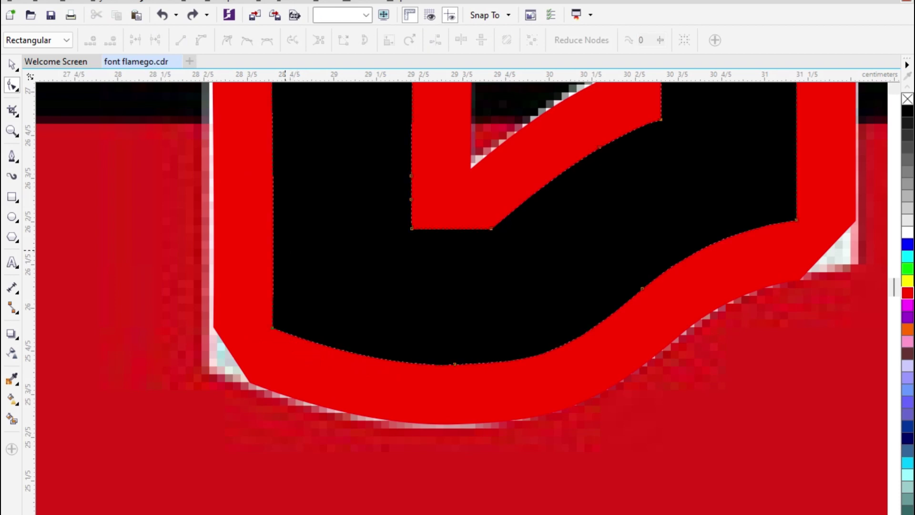
Step: Try adding nodes around the 6's lower-left corner and converting the segments between them to straight lines, and undo it
{"action": "double_click", "coordinate": [274, 238]}
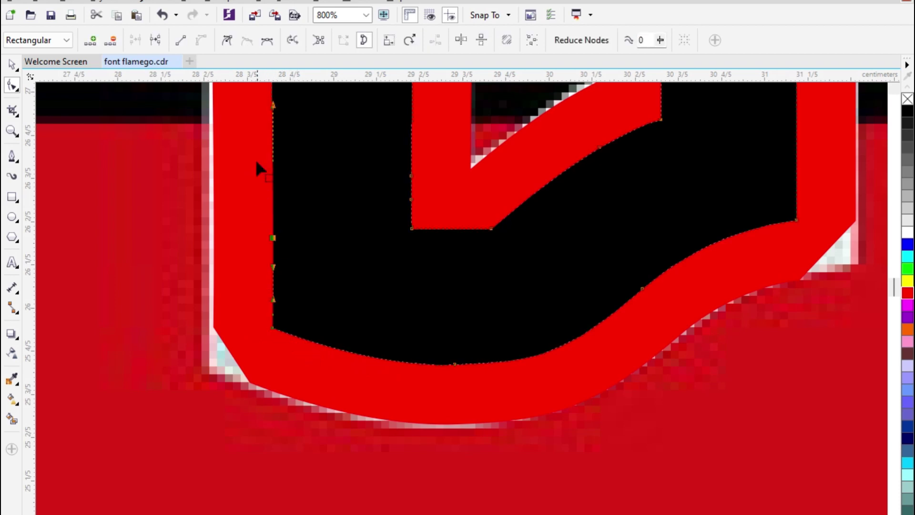
{"action": "left_click_drag", "start_coordinate": [235, 94], "coordinate": [306, 275]}
{"action": "left_click", "coordinate": [183, 40]}
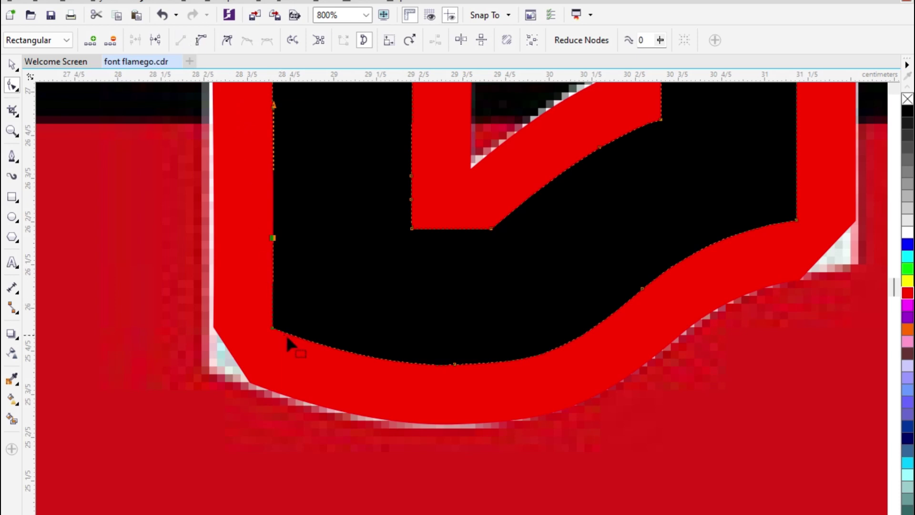
{"action": "key", "text": "Escape"}
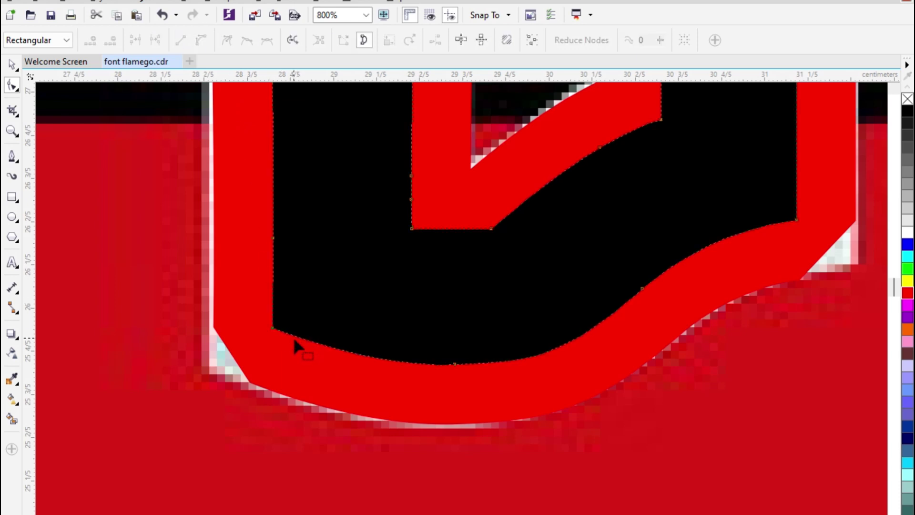
{"action": "left_click", "coordinate": [298, 336]}
{"action": "left_click_drag", "start_coordinate": [231, 231], "coordinate": [313, 354]}
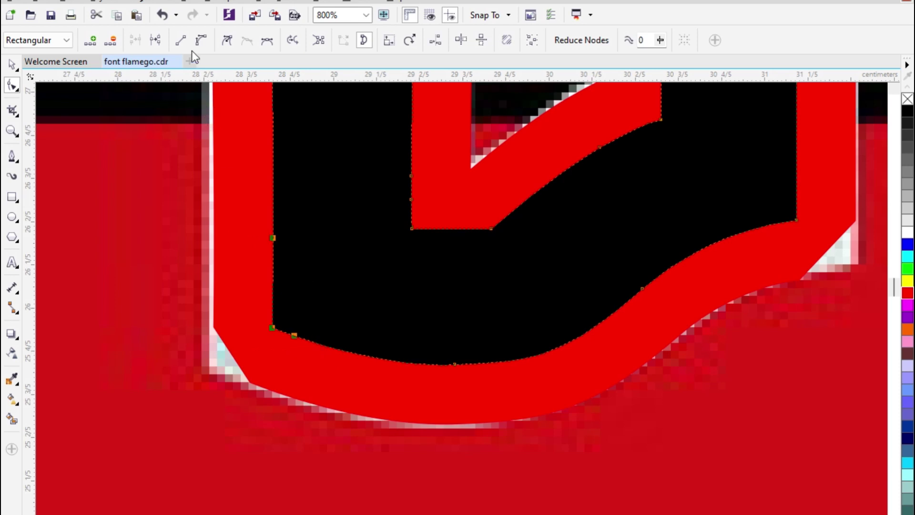
{"action": "left_click", "coordinate": [182, 39]}
{"action": "key", "text": "ctrl+z"}
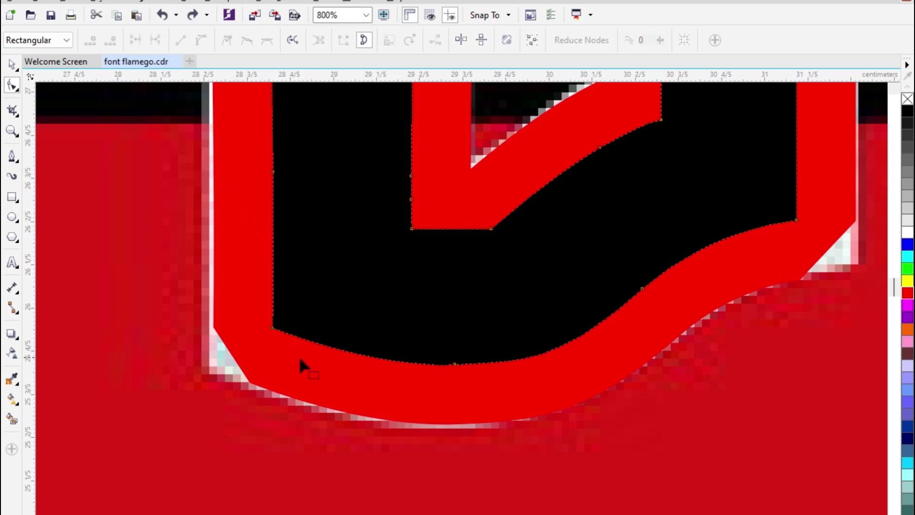
Step: Add a node low on the 6's left edge and select it together with the node above it
{"action": "double_click", "coordinate": [274, 243]}
{"action": "left_click_drag", "start_coordinate": [298, 243], "coordinate": [230, 115]}
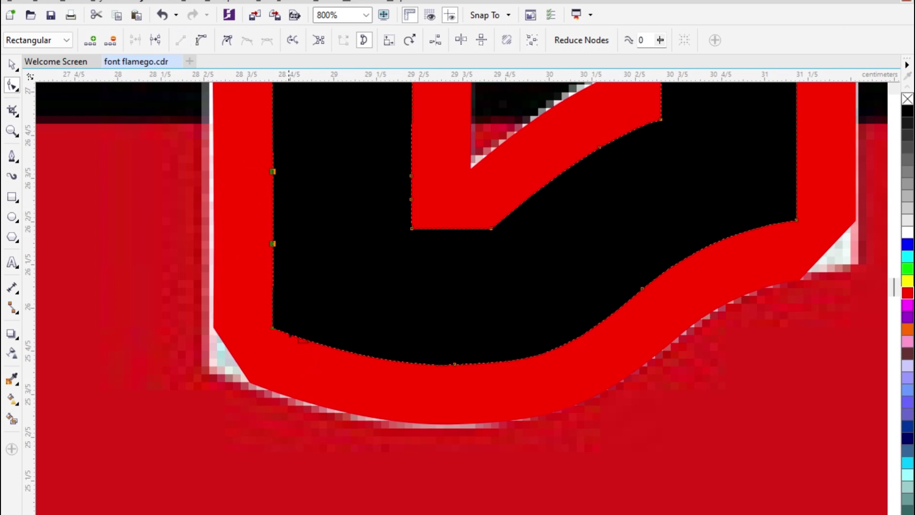
{"action": "scroll", "coordinate": [368, 316], "scroll_direction": "down", "scroll_amount": 3}
{"action": "scroll", "coordinate": [340, 219], "scroll_direction": "up", "scroll_amount": 1}
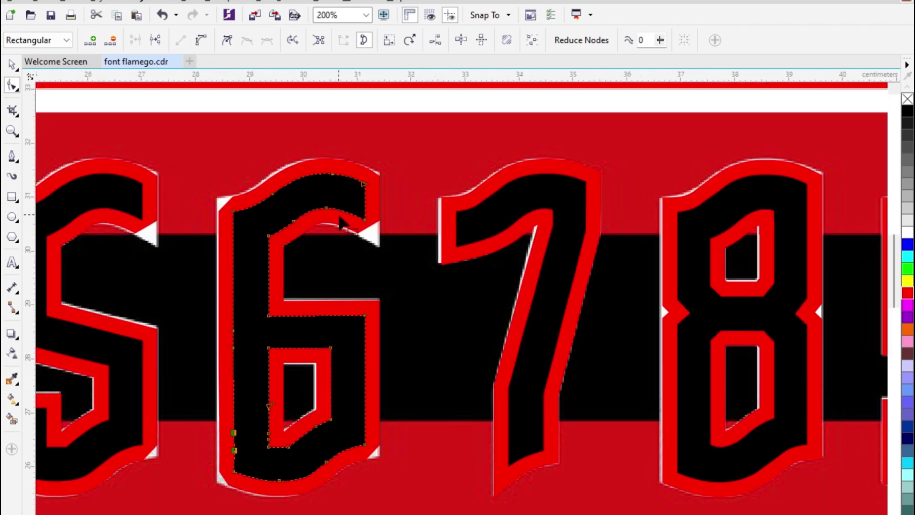
Step: Examine the bevelled outline corners of the 5 and 6 against the reference banner
{"action": "scroll", "coordinate": [339, 216], "scroll_direction": "up", "scroll_amount": 1}
{"action": "scroll", "coordinate": [418, 258], "scroll_direction": "down", "scroll_amount": 1}
{"action": "scroll", "coordinate": [371, 242], "scroll_direction": "down", "scroll_amount": 1}
{"action": "key", "text": "space"}
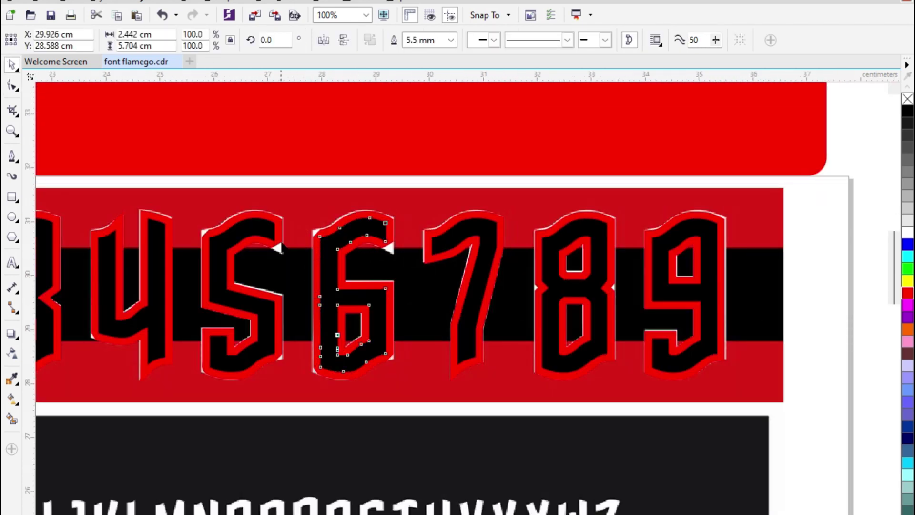
{"action": "scroll", "coordinate": [281, 241], "scroll_direction": "up", "scroll_amount": 2}
{"action": "left_click", "coordinate": [271, 236]}
{"action": "scroll", "coordinate": [201, 207], "scroll_direction": "up", "scroll_amount": 1}
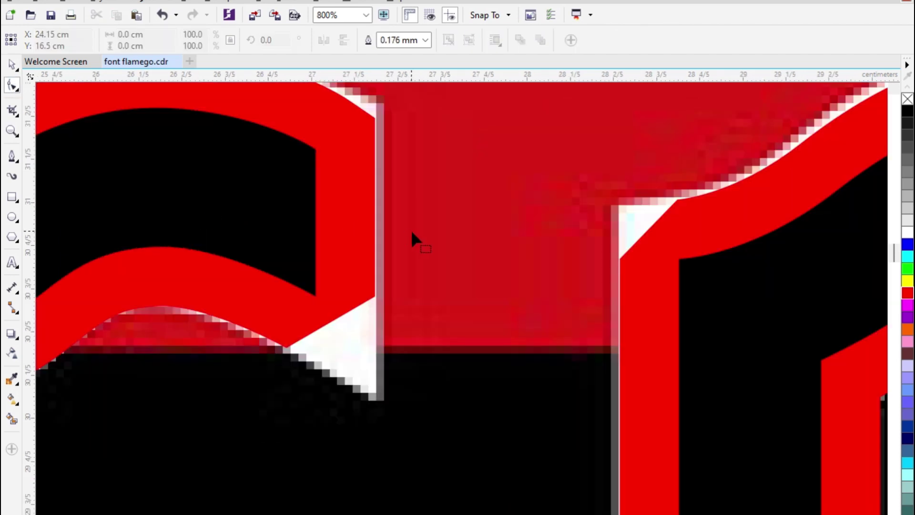
{"action": "key", "text": "F10"}
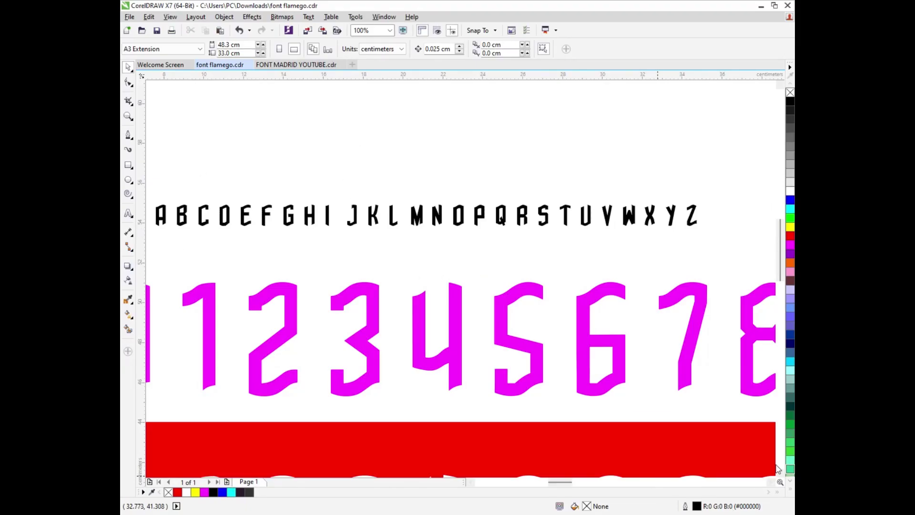
Step: Set the font of the A to Z alphabet text to Arial
{"action": "left_click", "coordinate": [418, 224]}
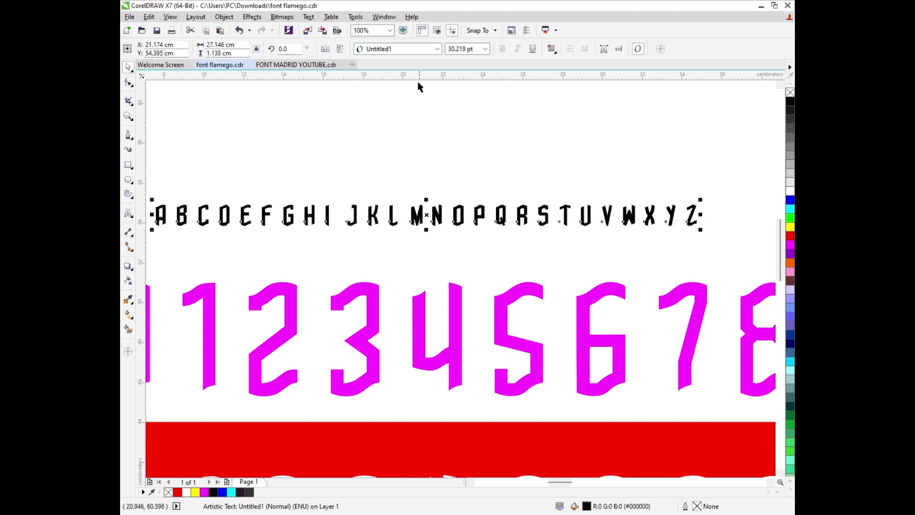
{"action": "left_click", "coordinate": [404, 49]}
{"action": "type", "text": "Arial"}
{"action": "key", "text": "Return"}
{"action": "scroll", "coordinate": [539, 195], "scroll_direction": "down", "scroll_amount": 1}
{"action": "scroll", "coordinate": [353, 215], "scroll_direction": "up", "scroll_amount": 1}
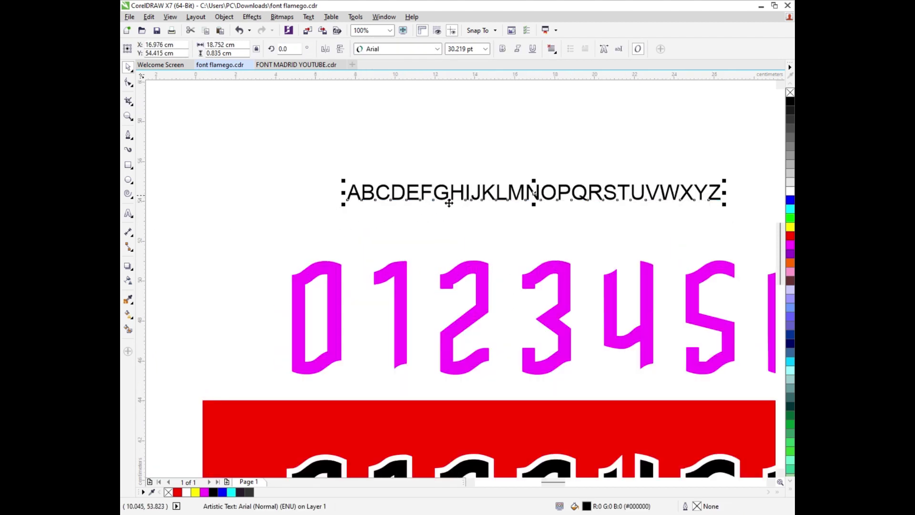
Step: Set the font of the A to Z alphabet text to Untitled1 and inspect its letter shapes
{"action": "scroll", "coordinate": [449, 203], "scroll_direction": "up", "scroll_amount": 1}
{"action": "left_click", "coordinate": [409, 49]}
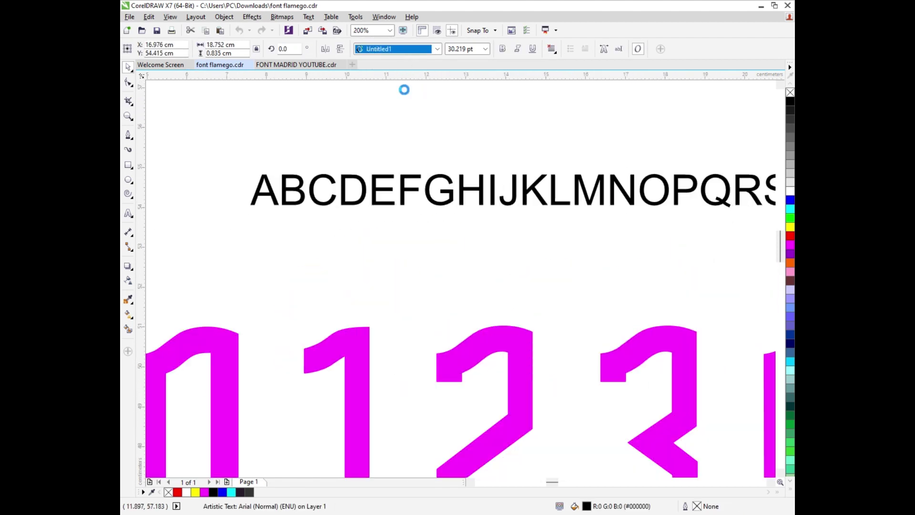
{"action": "scroll", "coordinate": [319, 203], "scroll_direction": "up", "scroll_amount": 2}
{"action": "scroll", "coordinate": [317, 203], "scroll_direction": "down", "scroll_amount": 2}
{"action": "scroll", "coordinate": [433, 219], "scroll_direction": "up", "scroll_amount": 2}
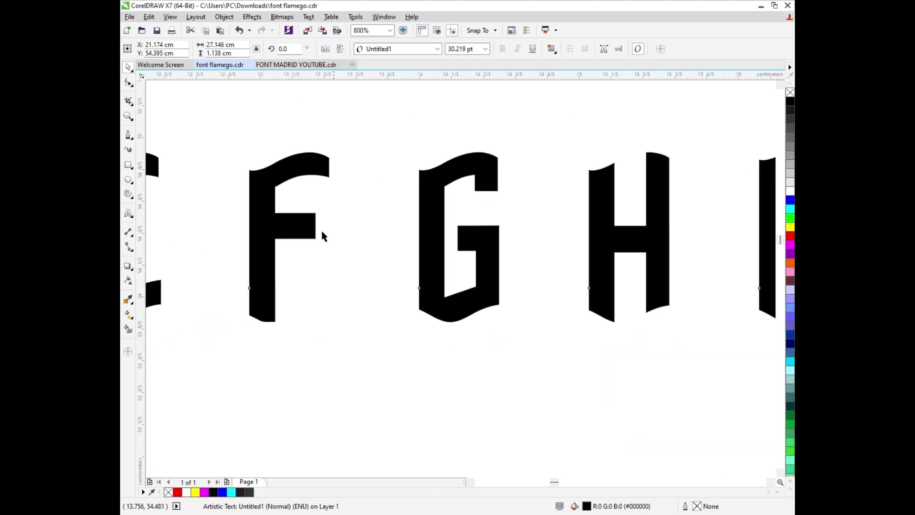
{"action": "scroll", "coordinate": [324, 235], "scroll_direction": "down", "scroll_amount": 3}
{"action": "scroll", "coordinate": [615, 226], "scroll_direction": "up", "scroll_amount": 1}
{"action": "scroll", "coordinate": [411, 231], "scroll_direction": "down", "scroll_amount": 1}
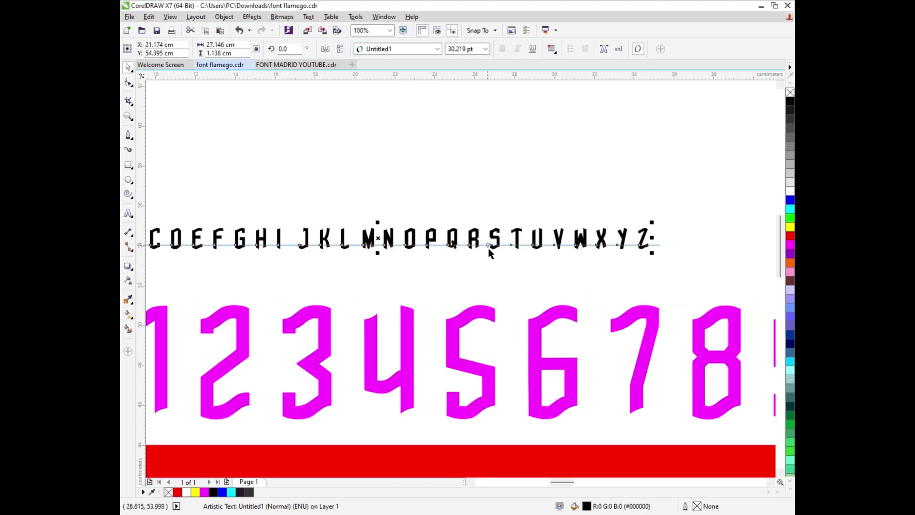
Step: Duplicate the alphabet text directly above the original and replace the copy's wording with CARANYA
{"action": "left_click_drag", "start_coordinate": [491, 253], "coordinate": [490, 210]}
{"action": "scroll", "coordinate": [490, 211], "scroll_direction": "down", "scroll_amount": 1}
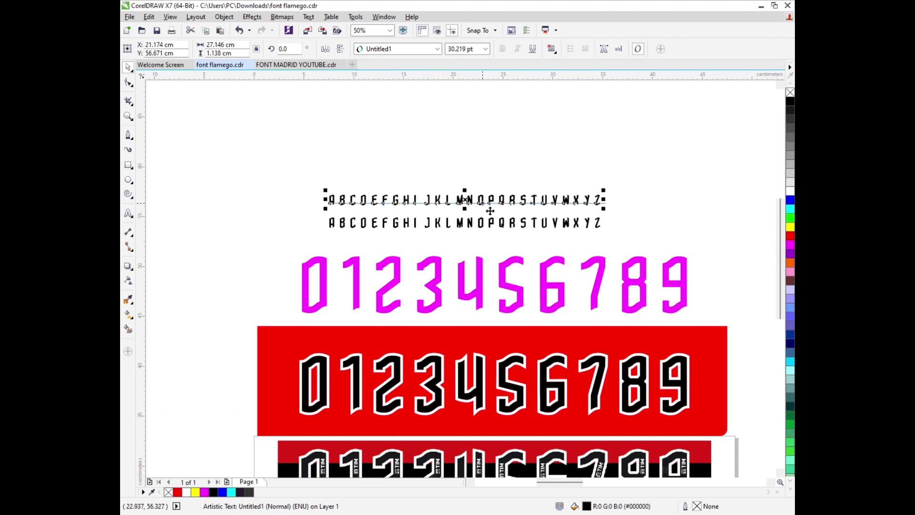
{"action": "key", "text": "F8"}
{"action": "key", "text": "ctrl+a"}
{"action": "type", "text": "C"}
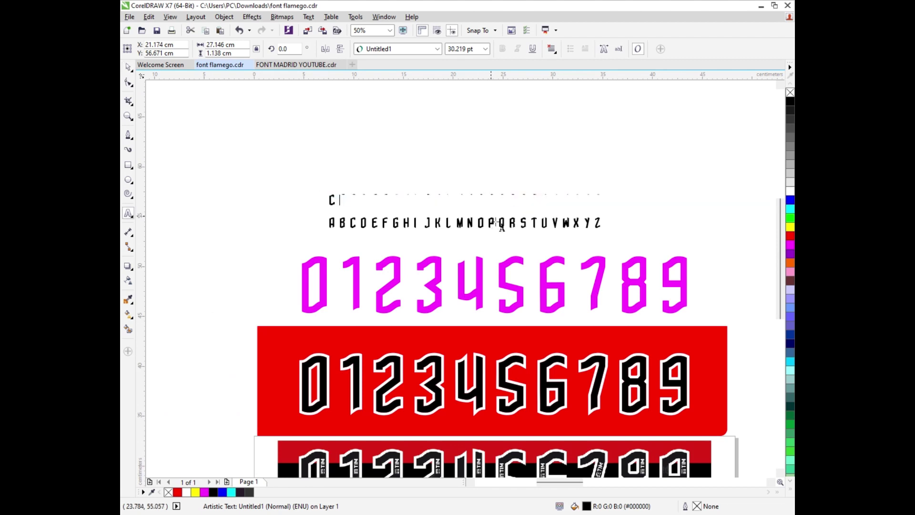
{"action": "type", "text": "ARAN"}
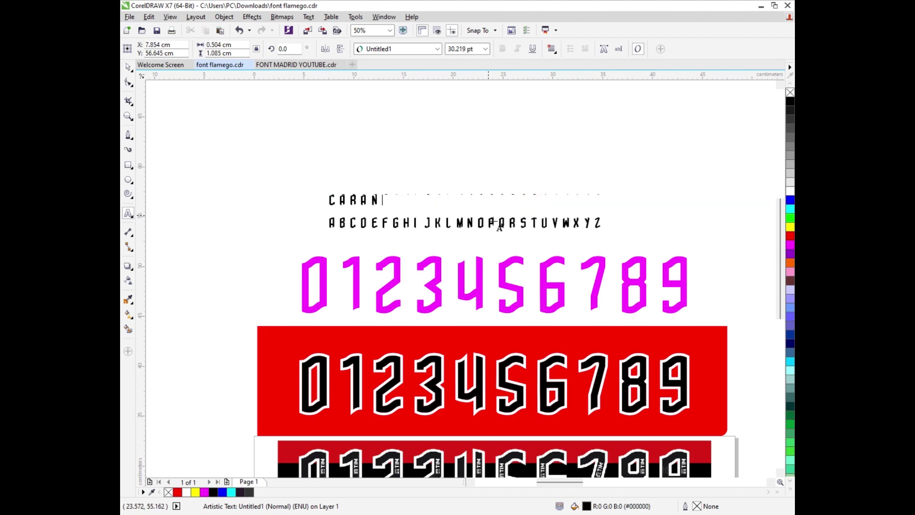
{"action": "type", "text": "YA"}
{"action": "key", "text": "Escape"}
Step: Scale the CARANYA text up proportionally to about the width of the alphabet line beneath it, and deselect it
{"action": "left_click", "coordinate": [128, 67]}
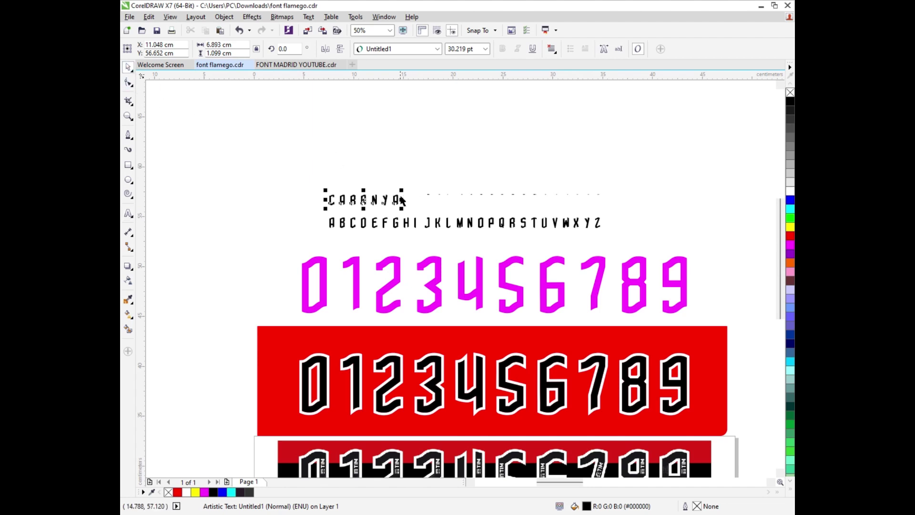
{"action": "left_click", "coordinate": [403, 192]}
{"action": "left_click", "coordinate": [400, 197]}
{"action": "left_click_drag", "start_coordinate": [403, 190], "coordinate": [603, 116]}
{"action": "left_click", "coordinate": [691, 164]}
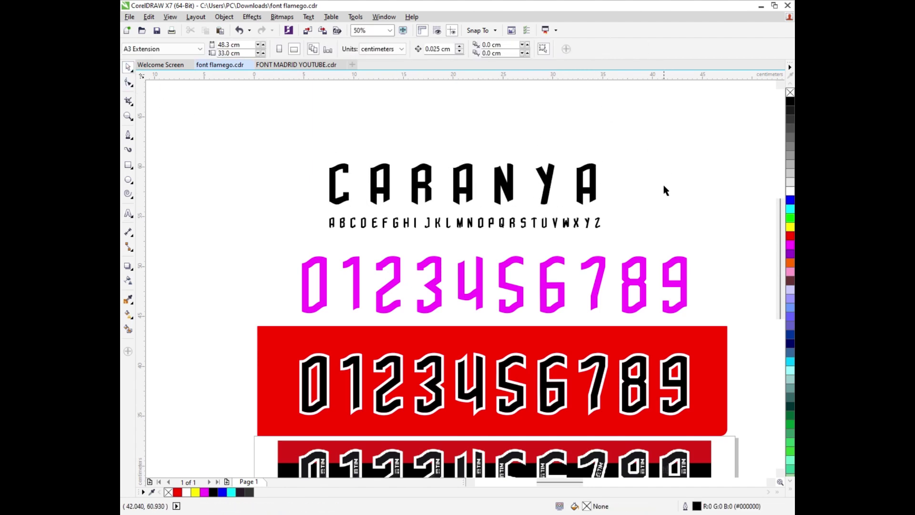